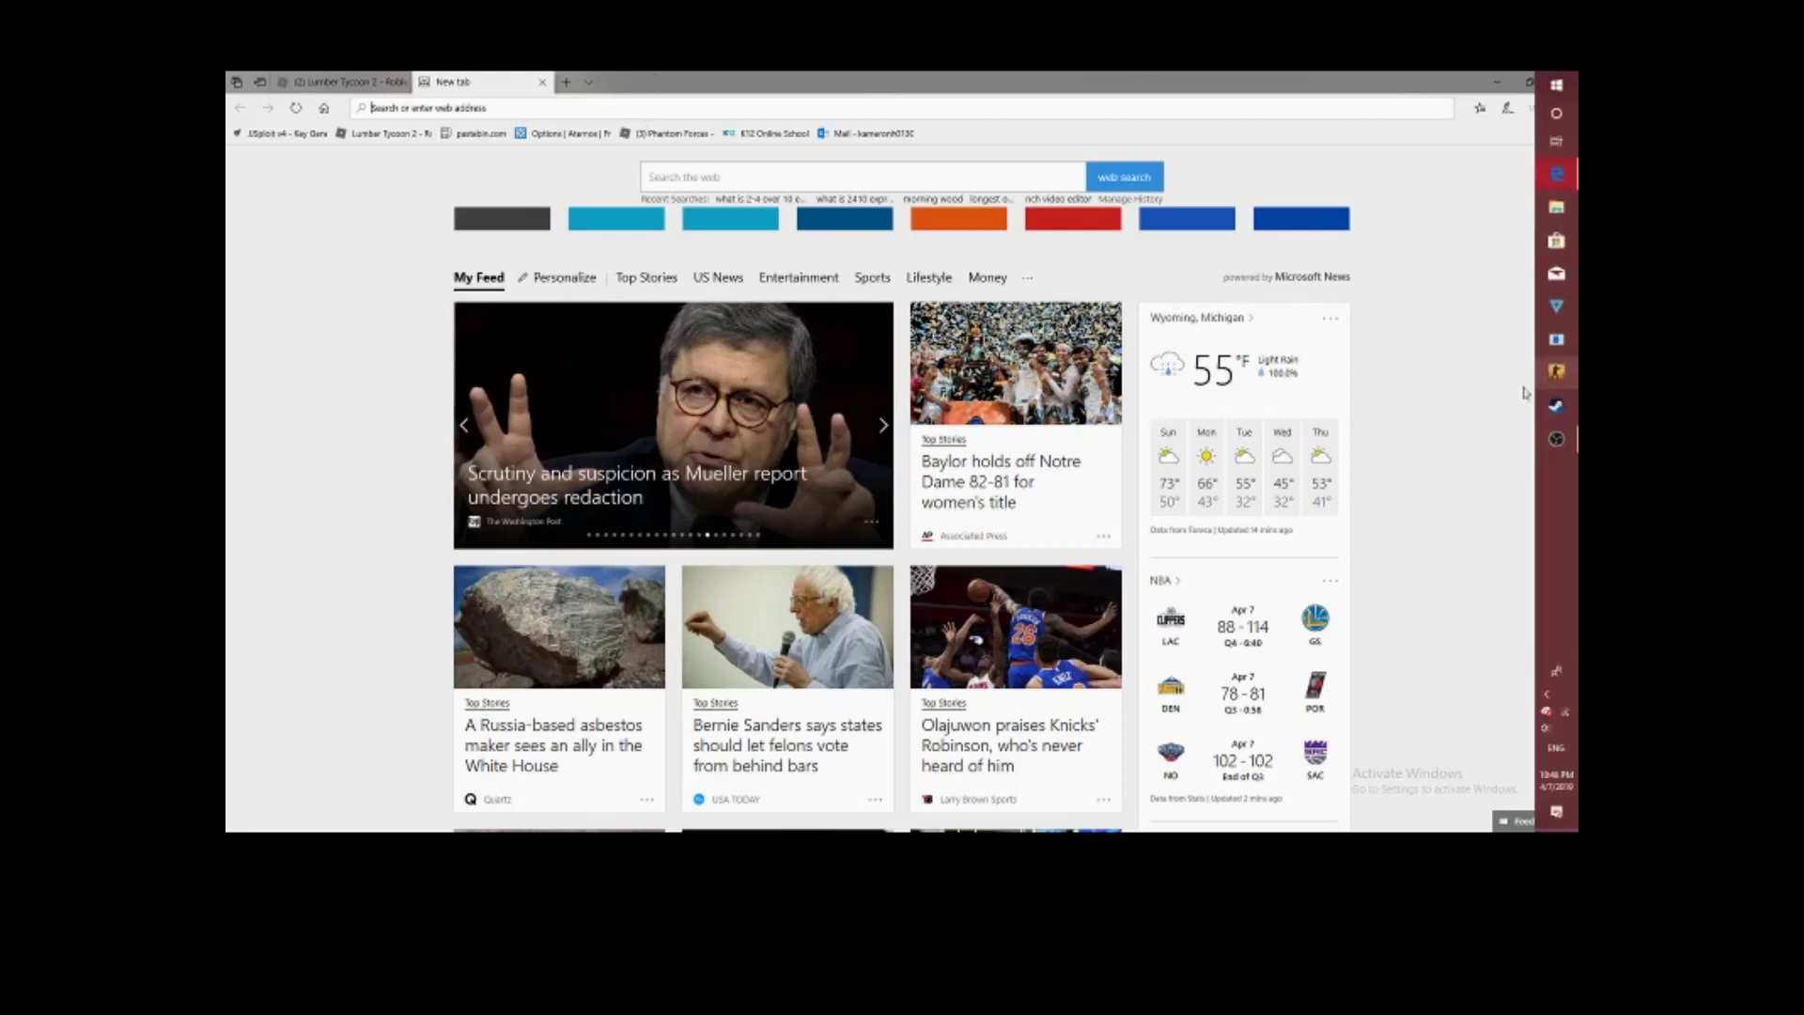
- Launch Trigon from the taskbar icon and scroll the MSN news feed while it loads
mouse_move(1561, 367)
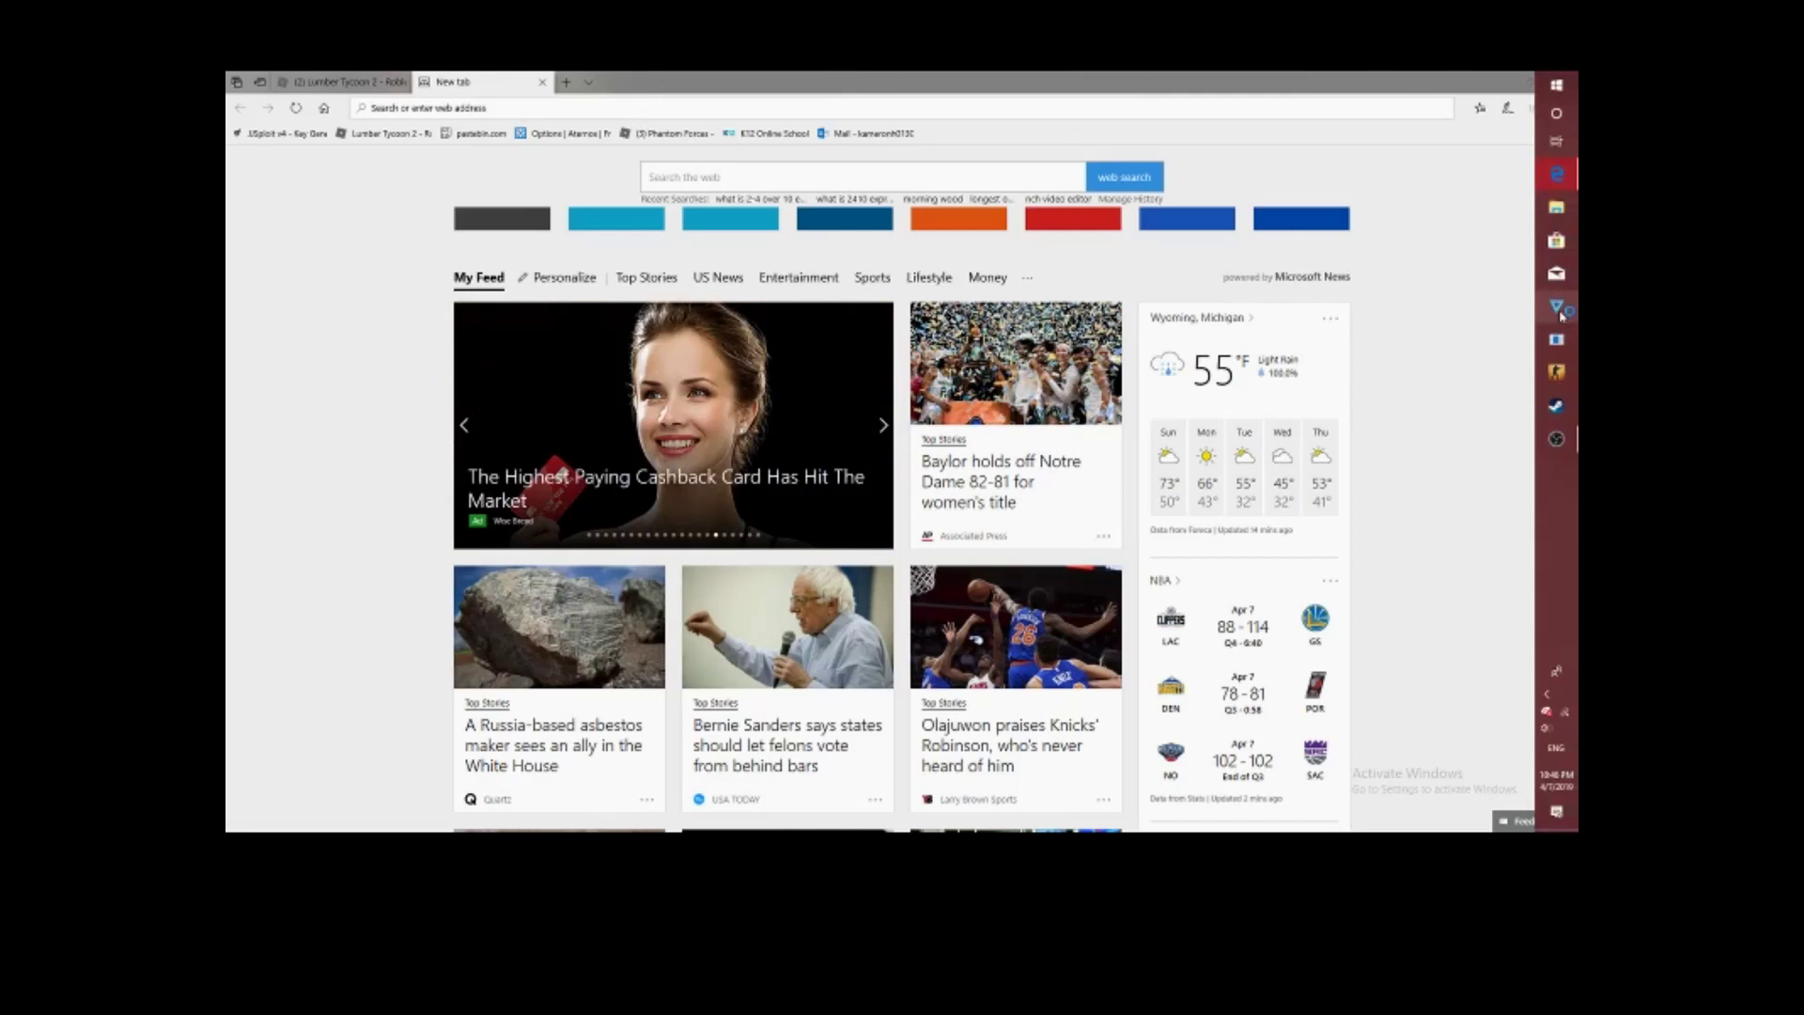
left_click(1558, 308)
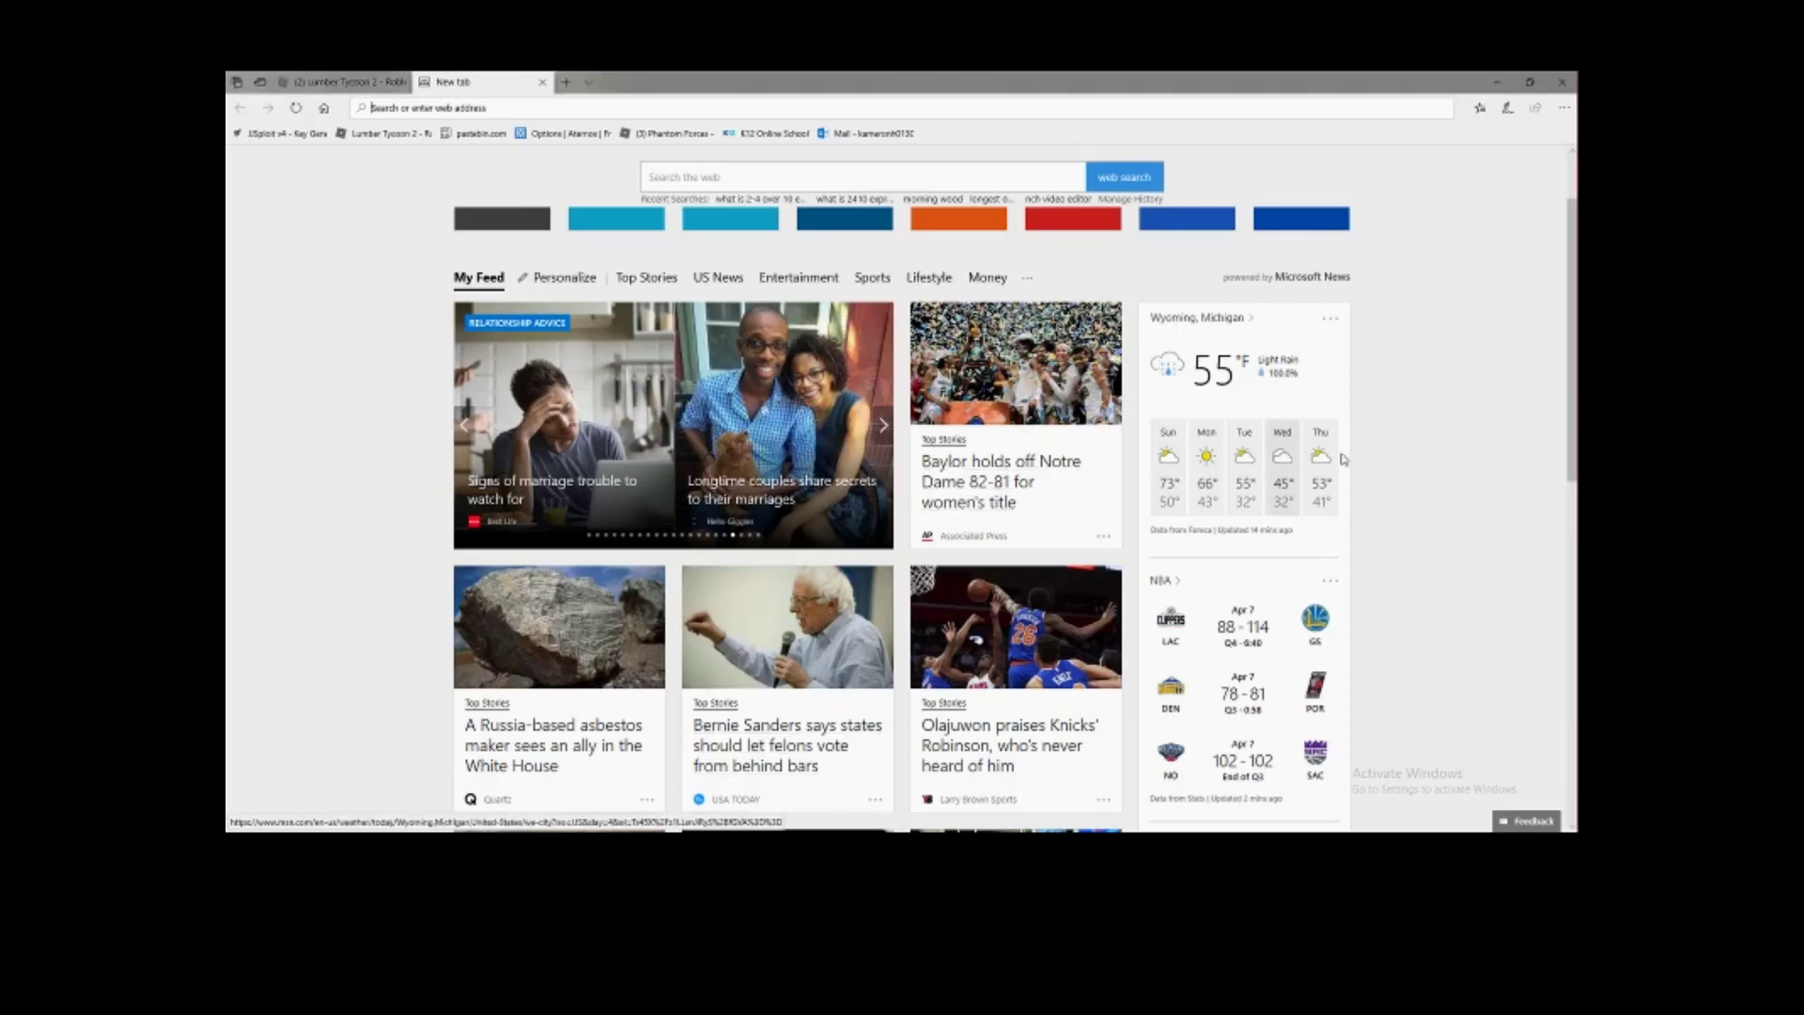
scroll(1364, 488, "down", 5)
scroll(1362, 496, "down", 4)
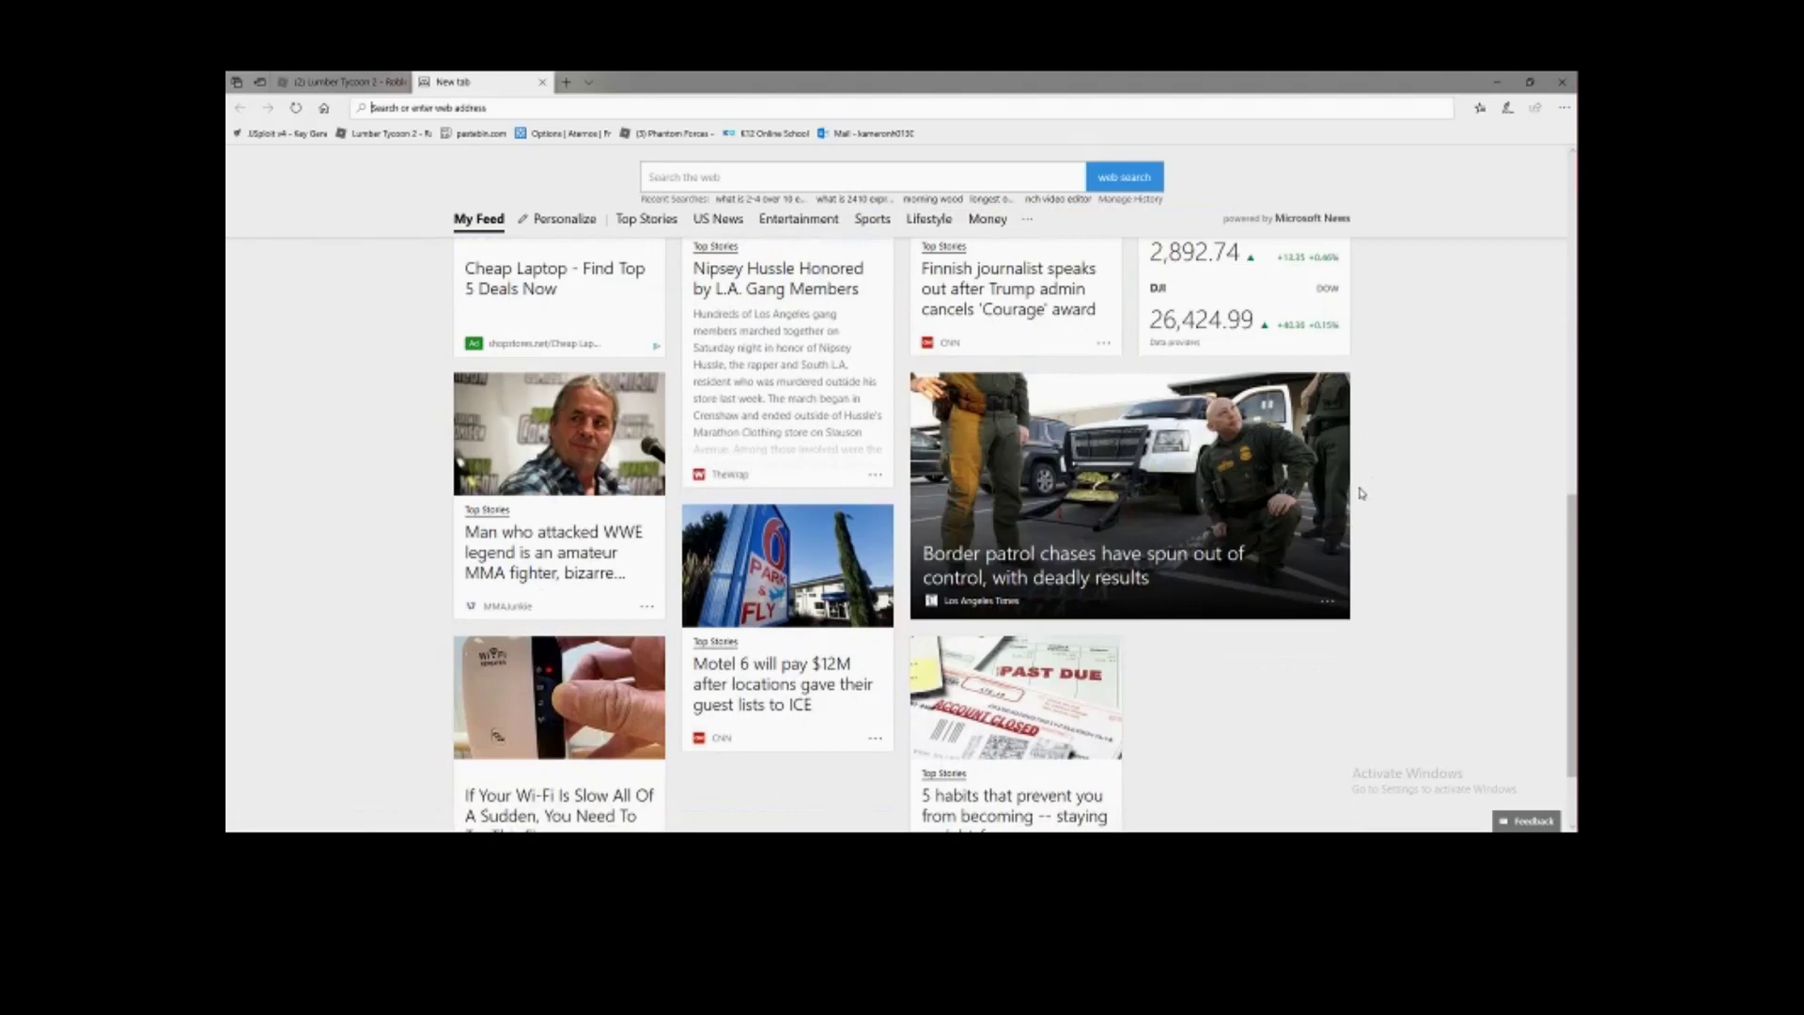
scroll(1361, 491, "down", 3)
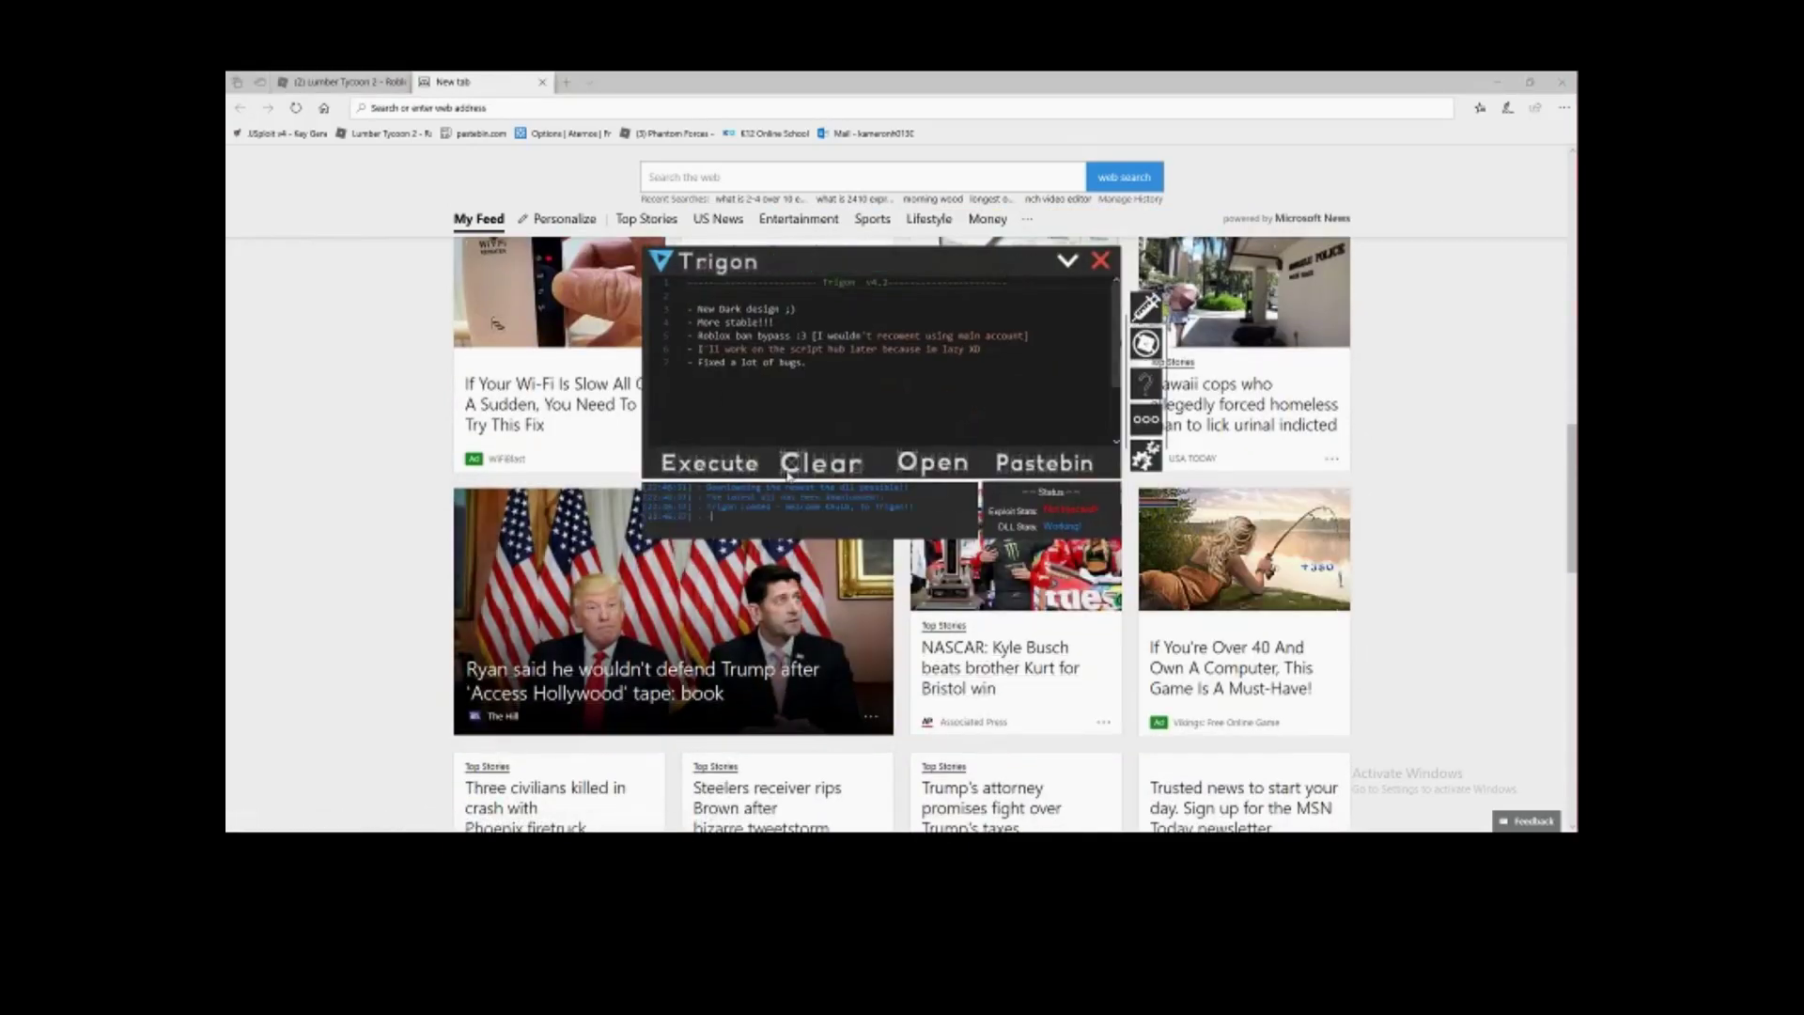
- Clear the Trigon script editor and open the Script Hub, nudging its window left
left_click(793, 467)
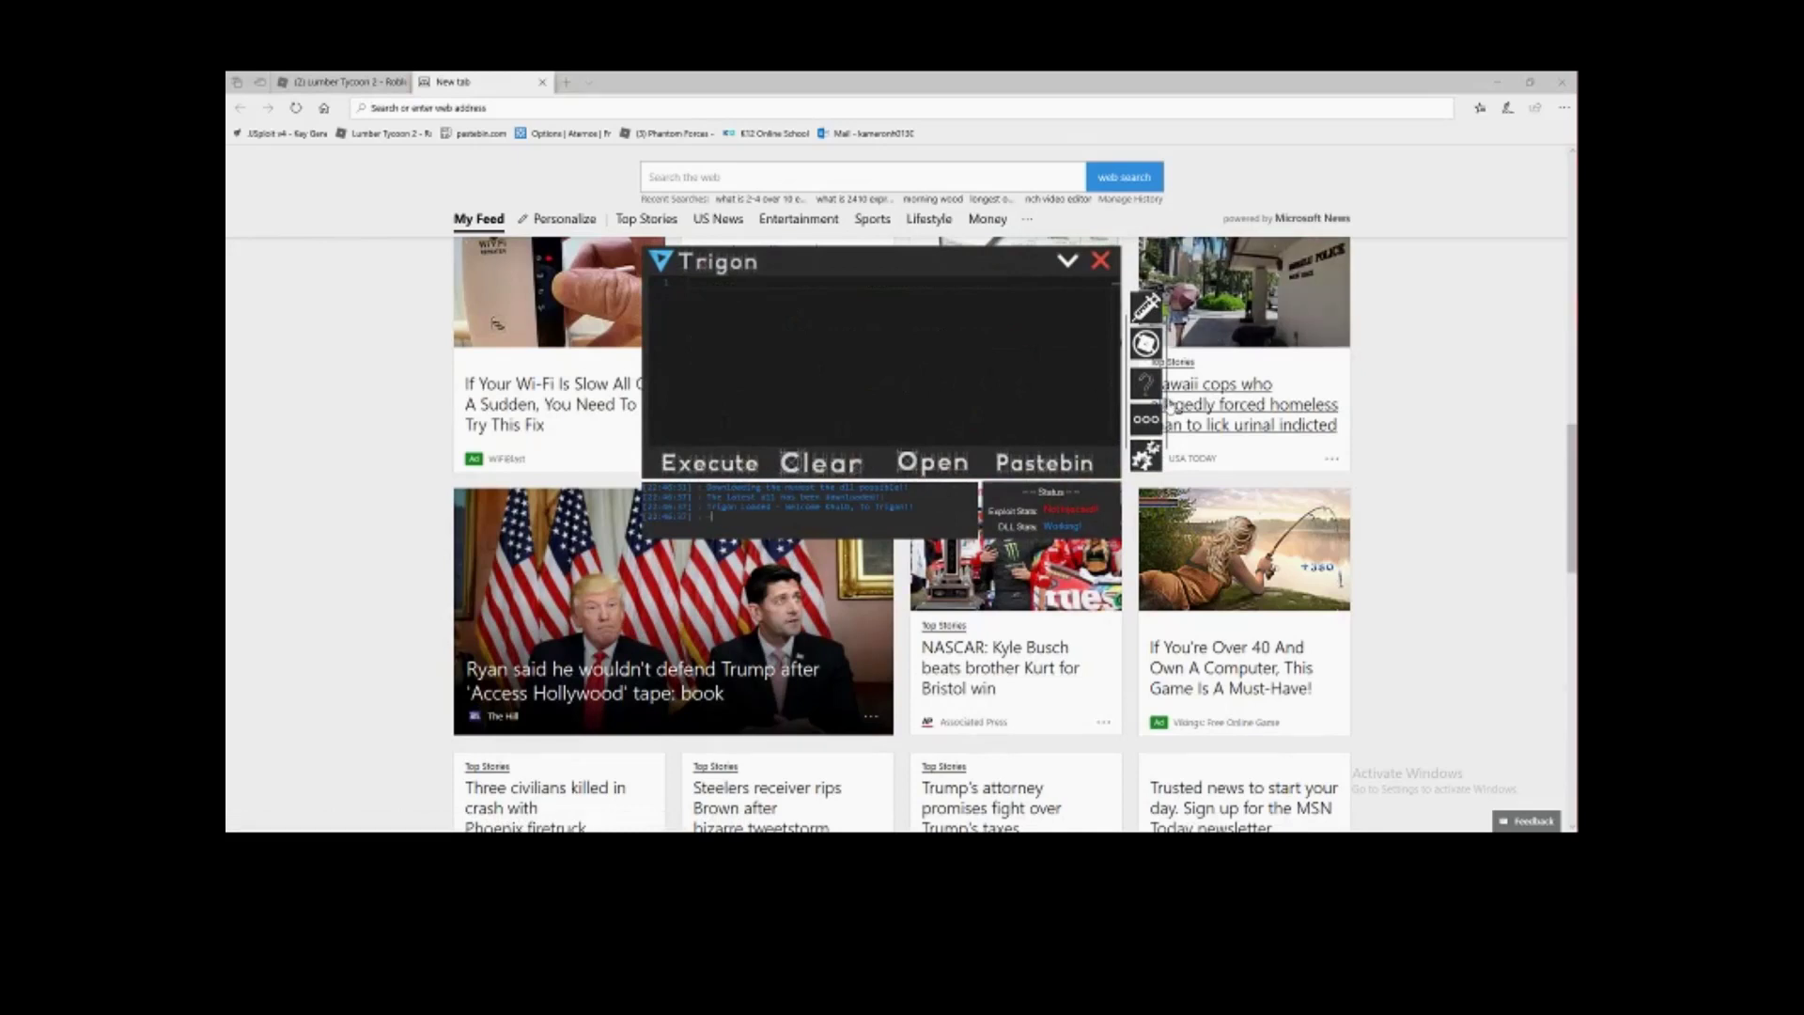
left_click(1145, 419)
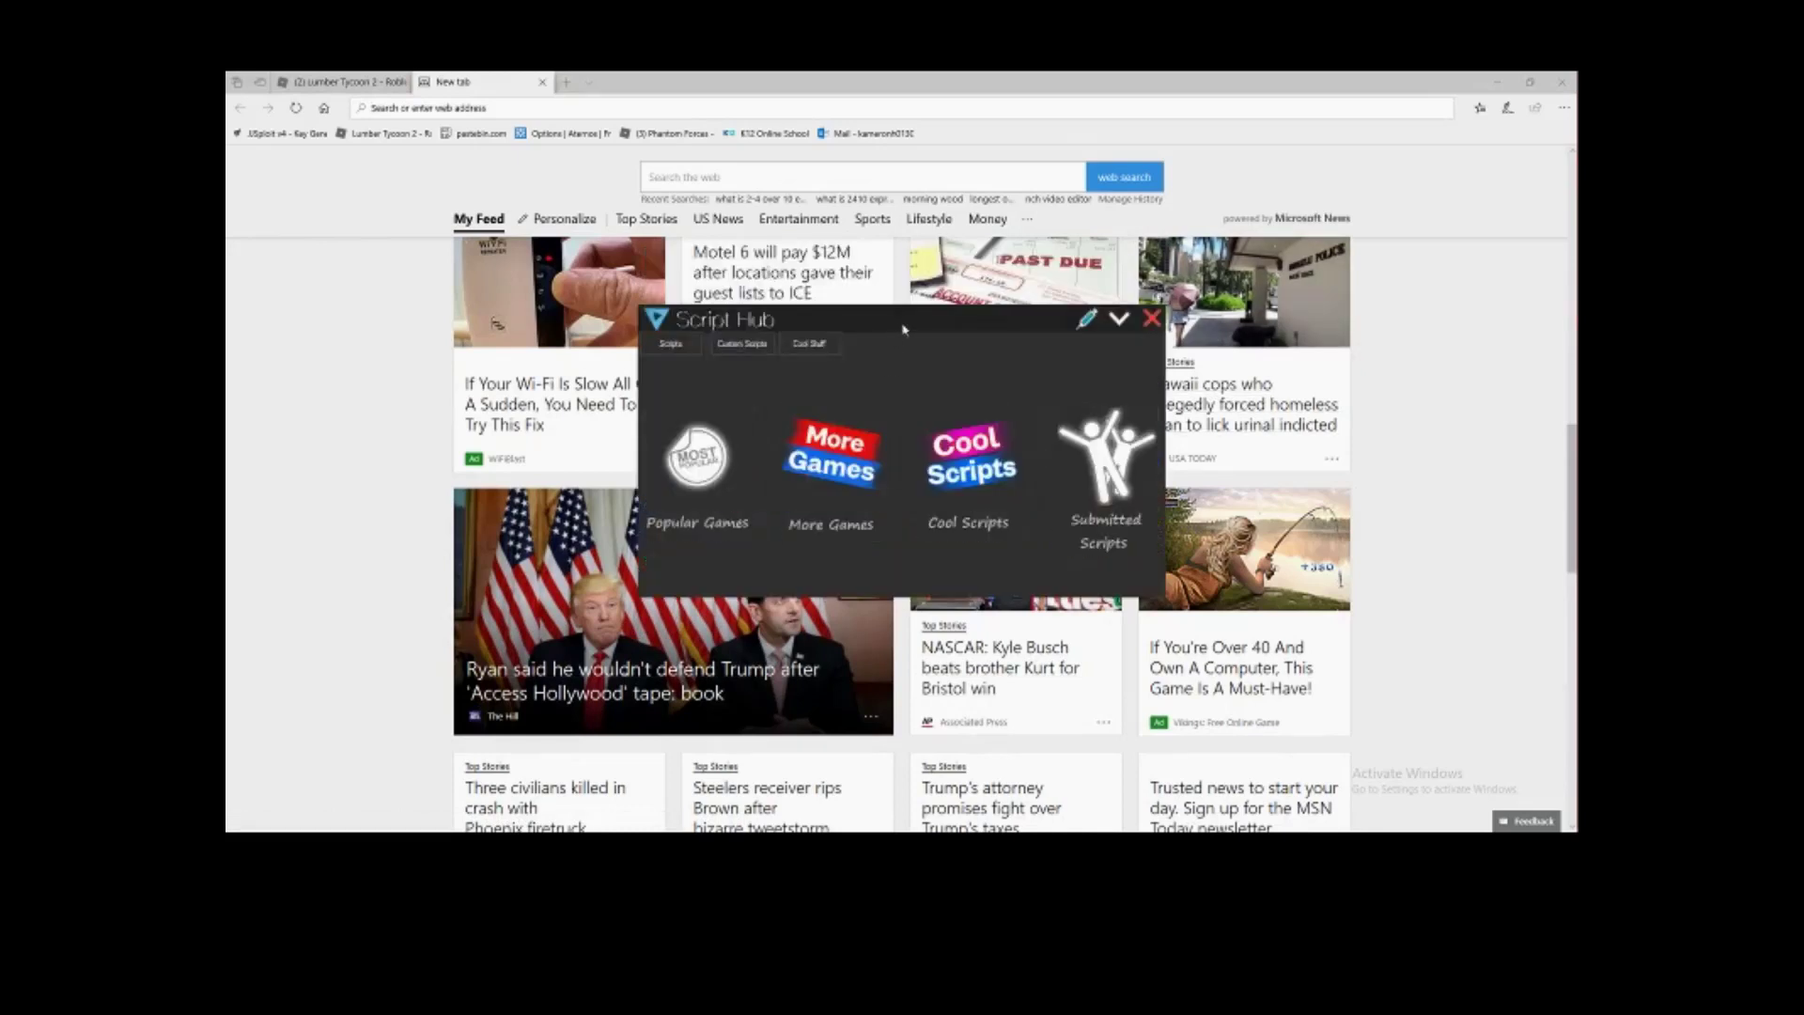
left_click_drag(903, 329, 860, 322)
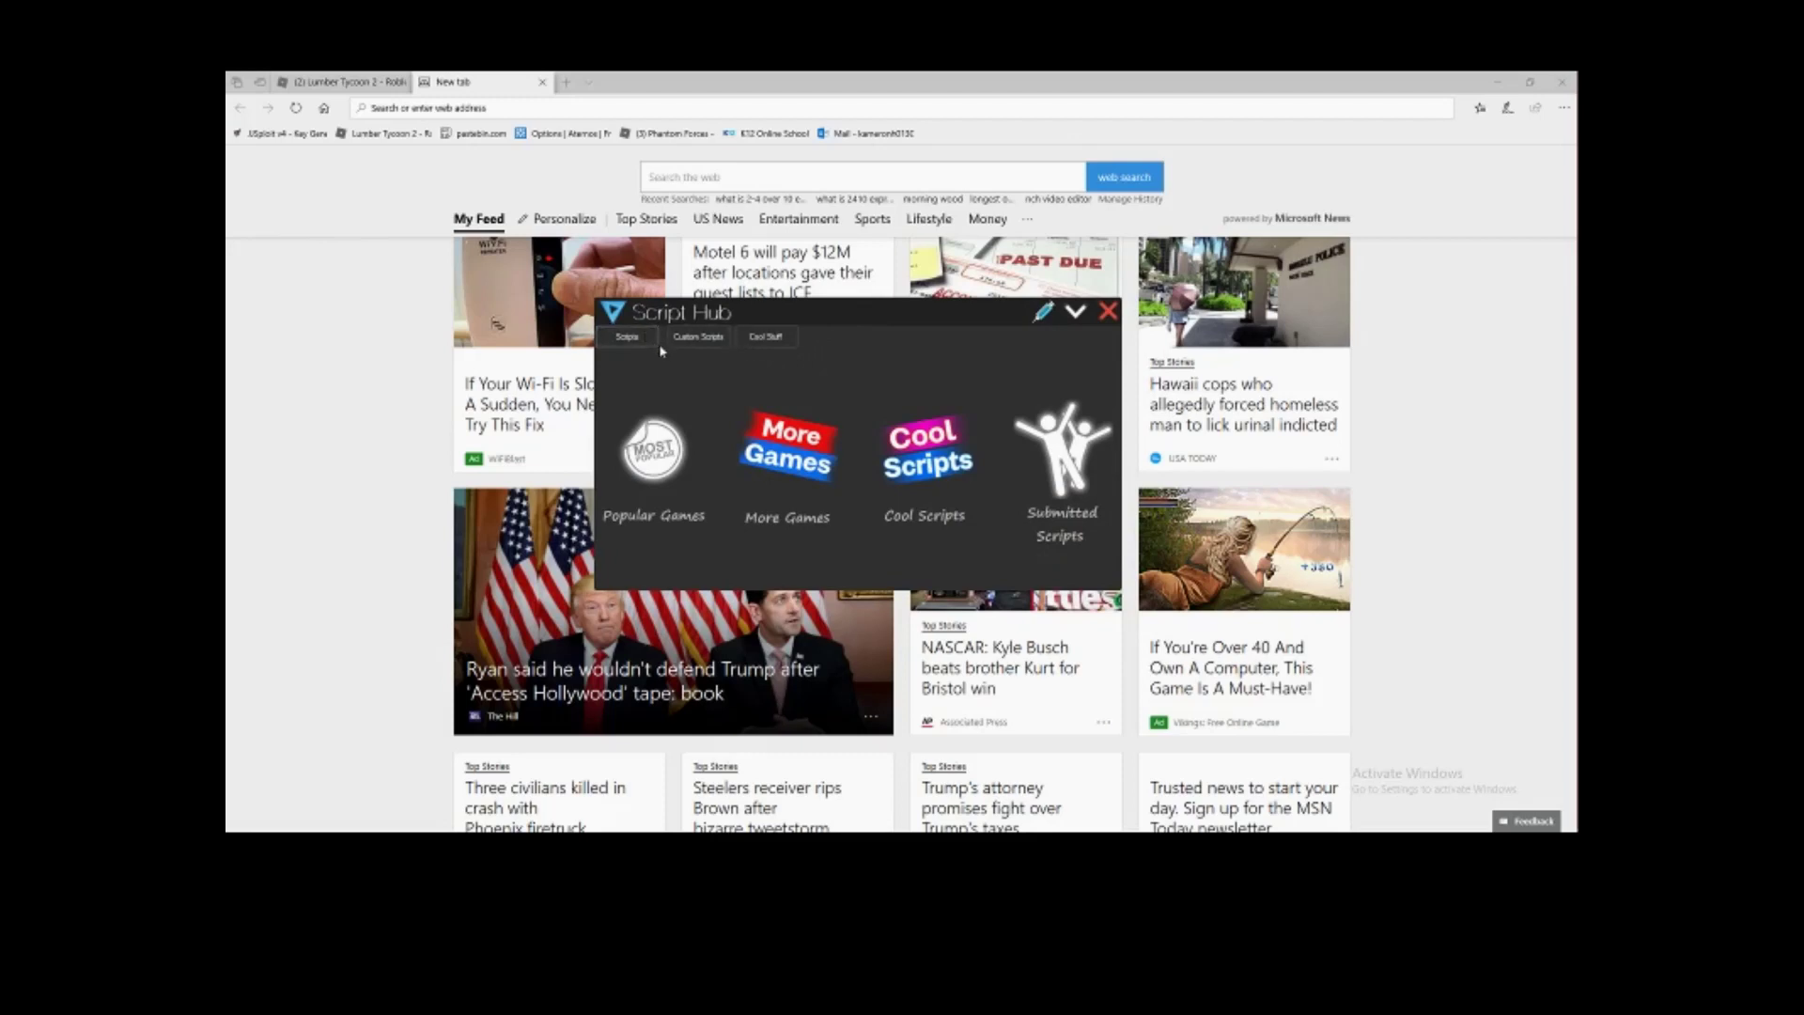
- Browse Popular Games and Custom Scripts, then show the Roblox tools and select the Game ID field
left_click(646, 459)
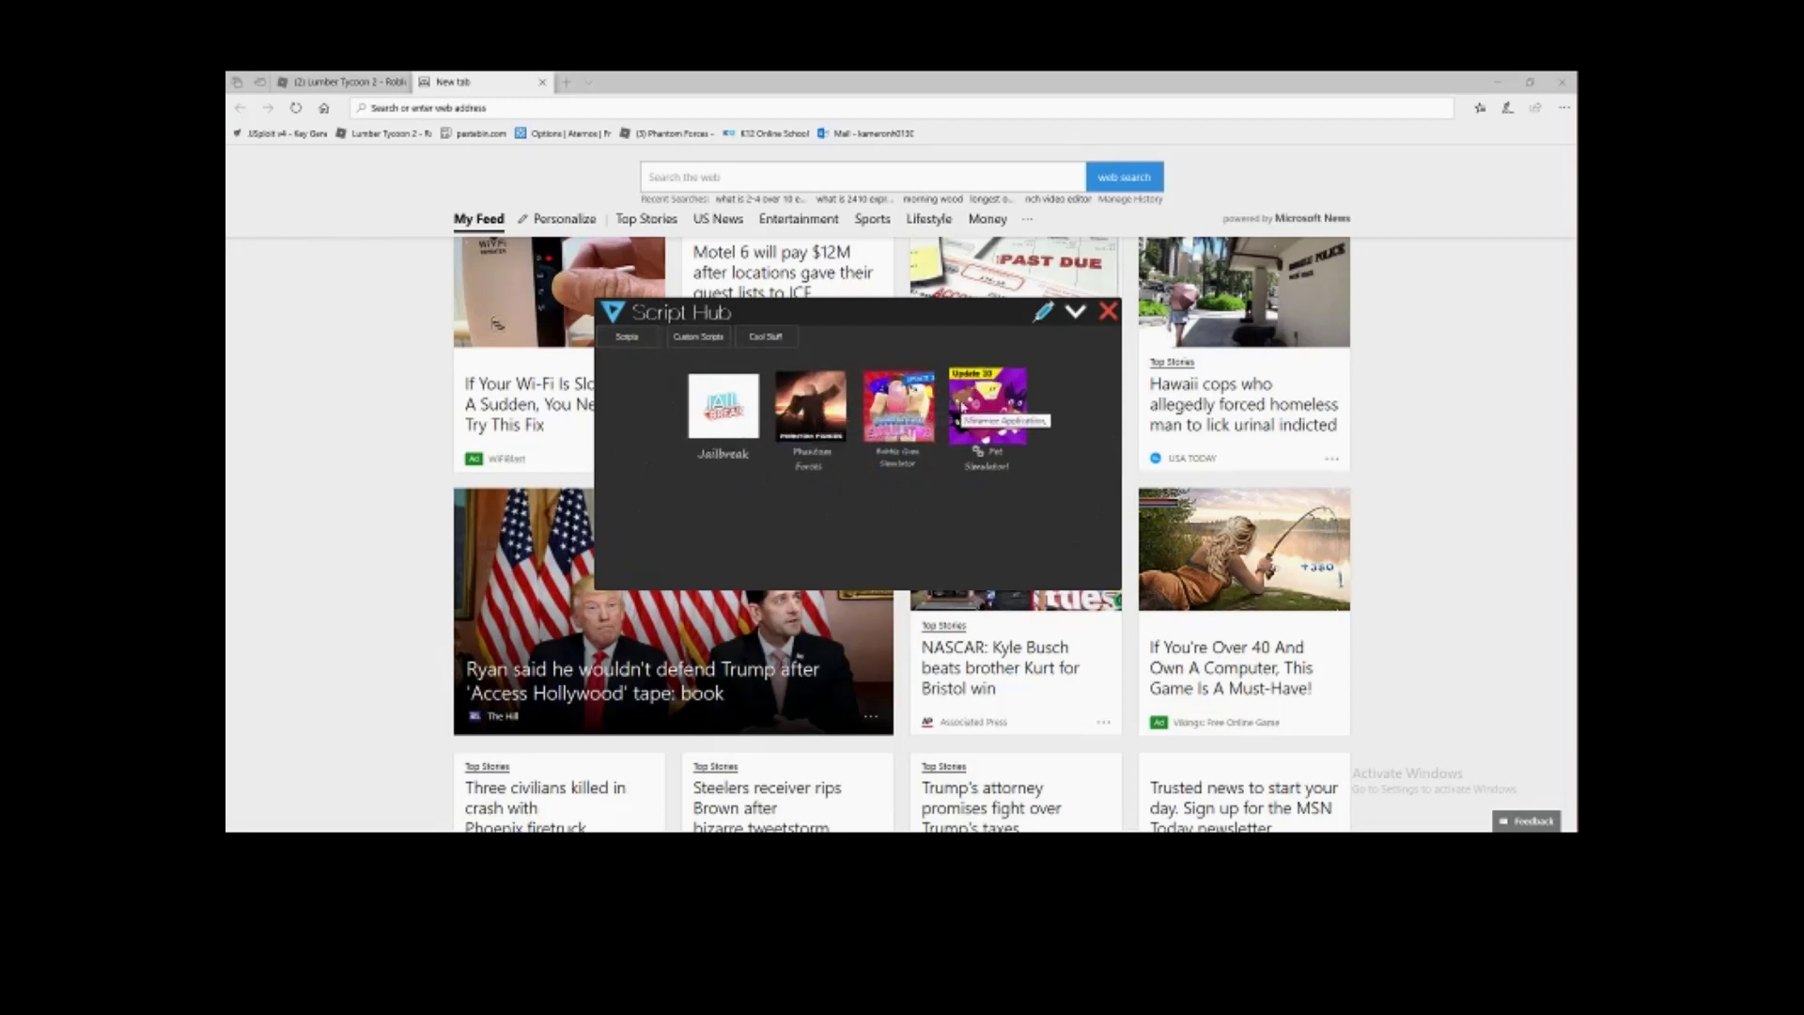
left_click(672, 340)
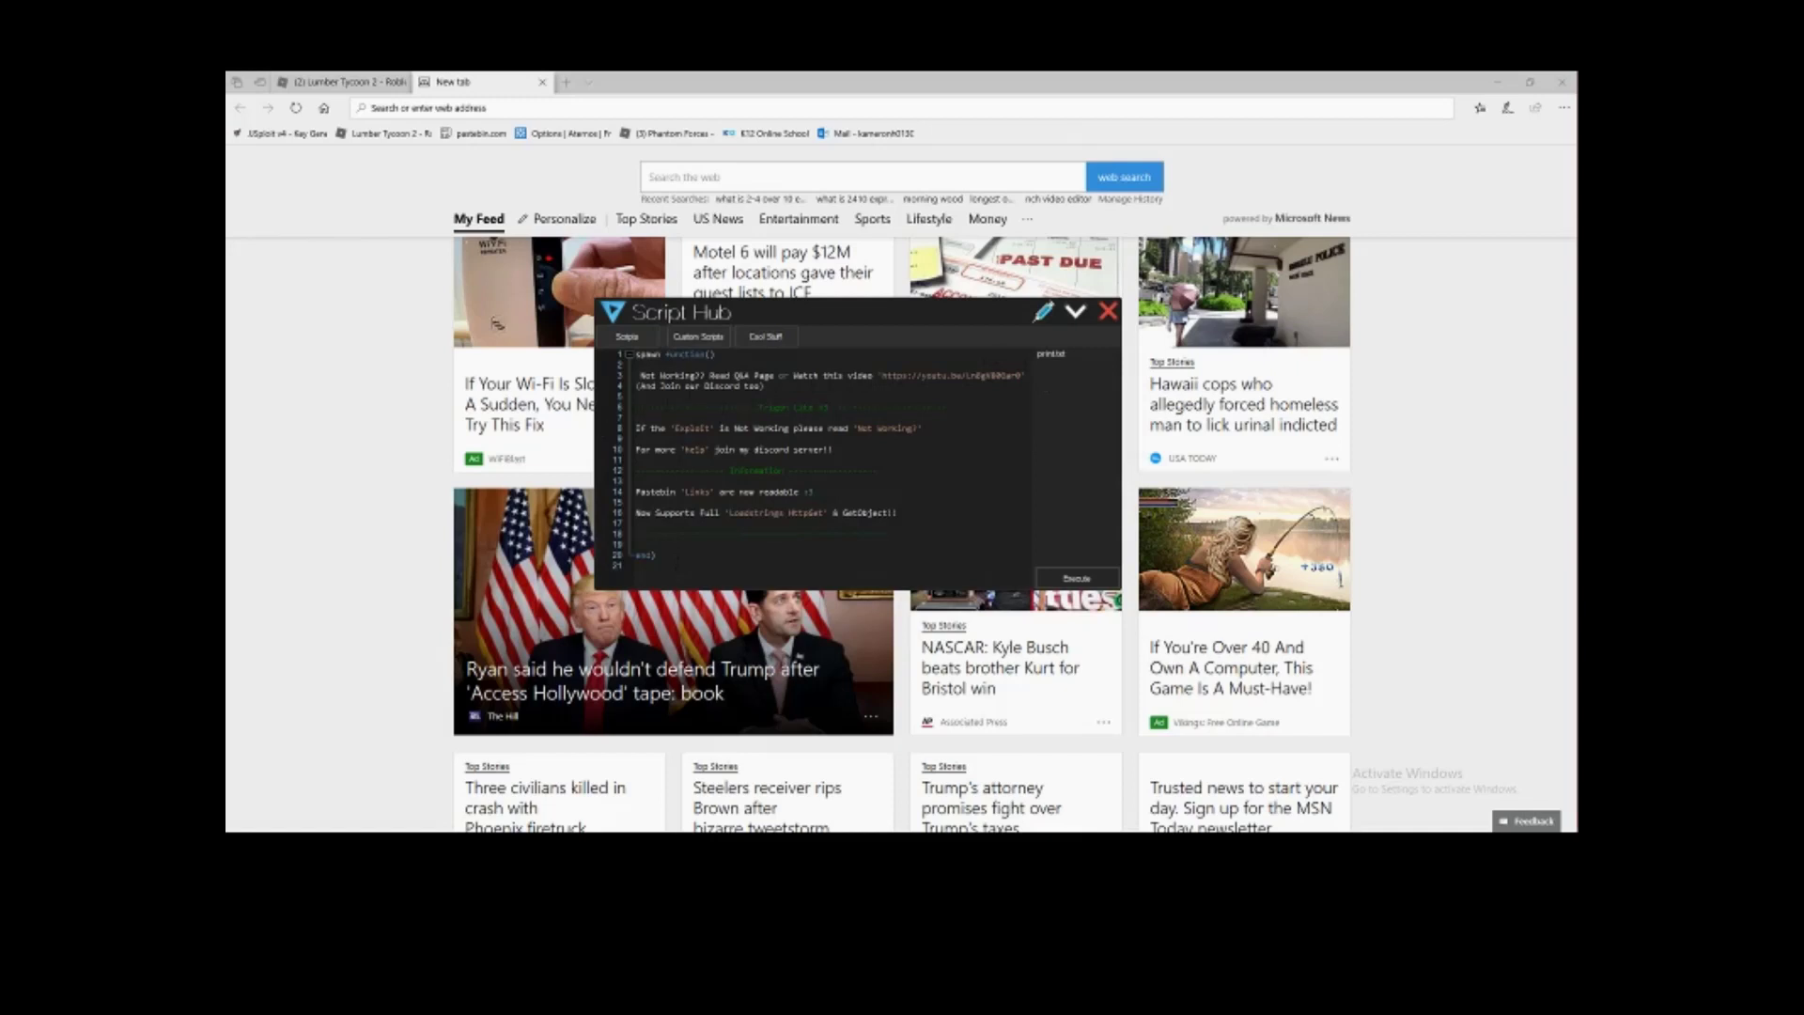
left_click(765, 336)
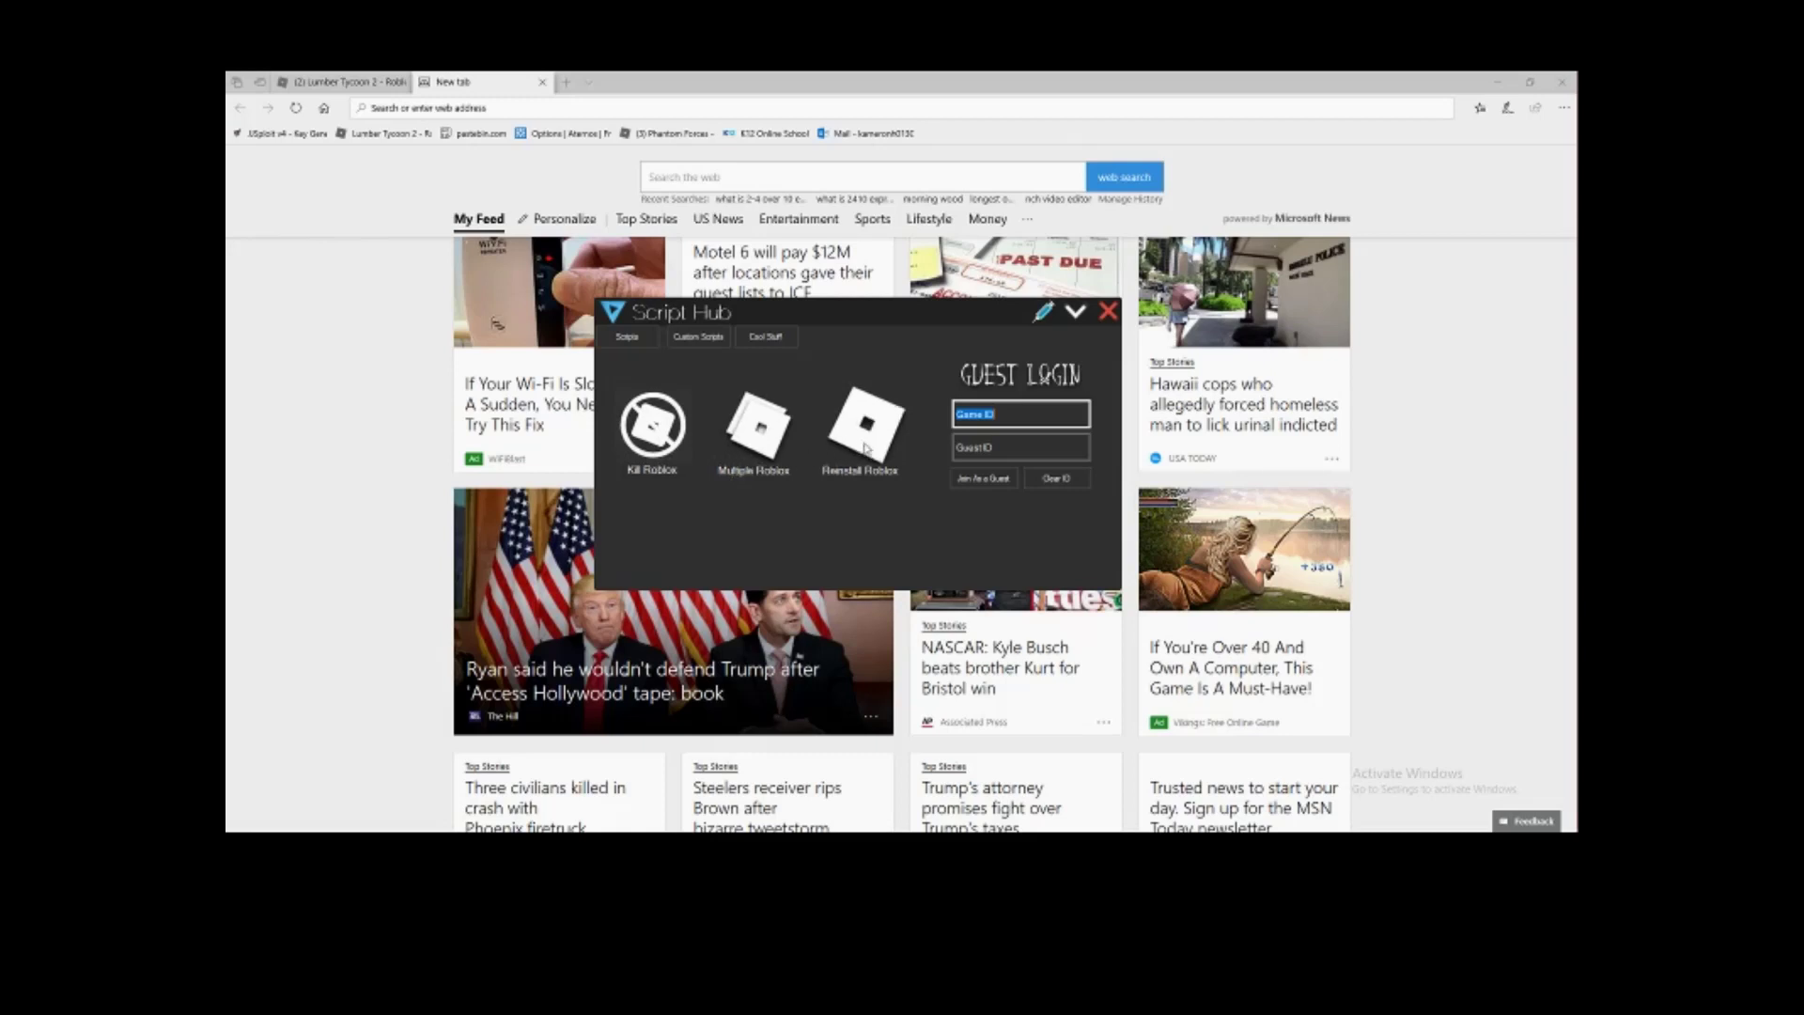
left_click(1008, 414)
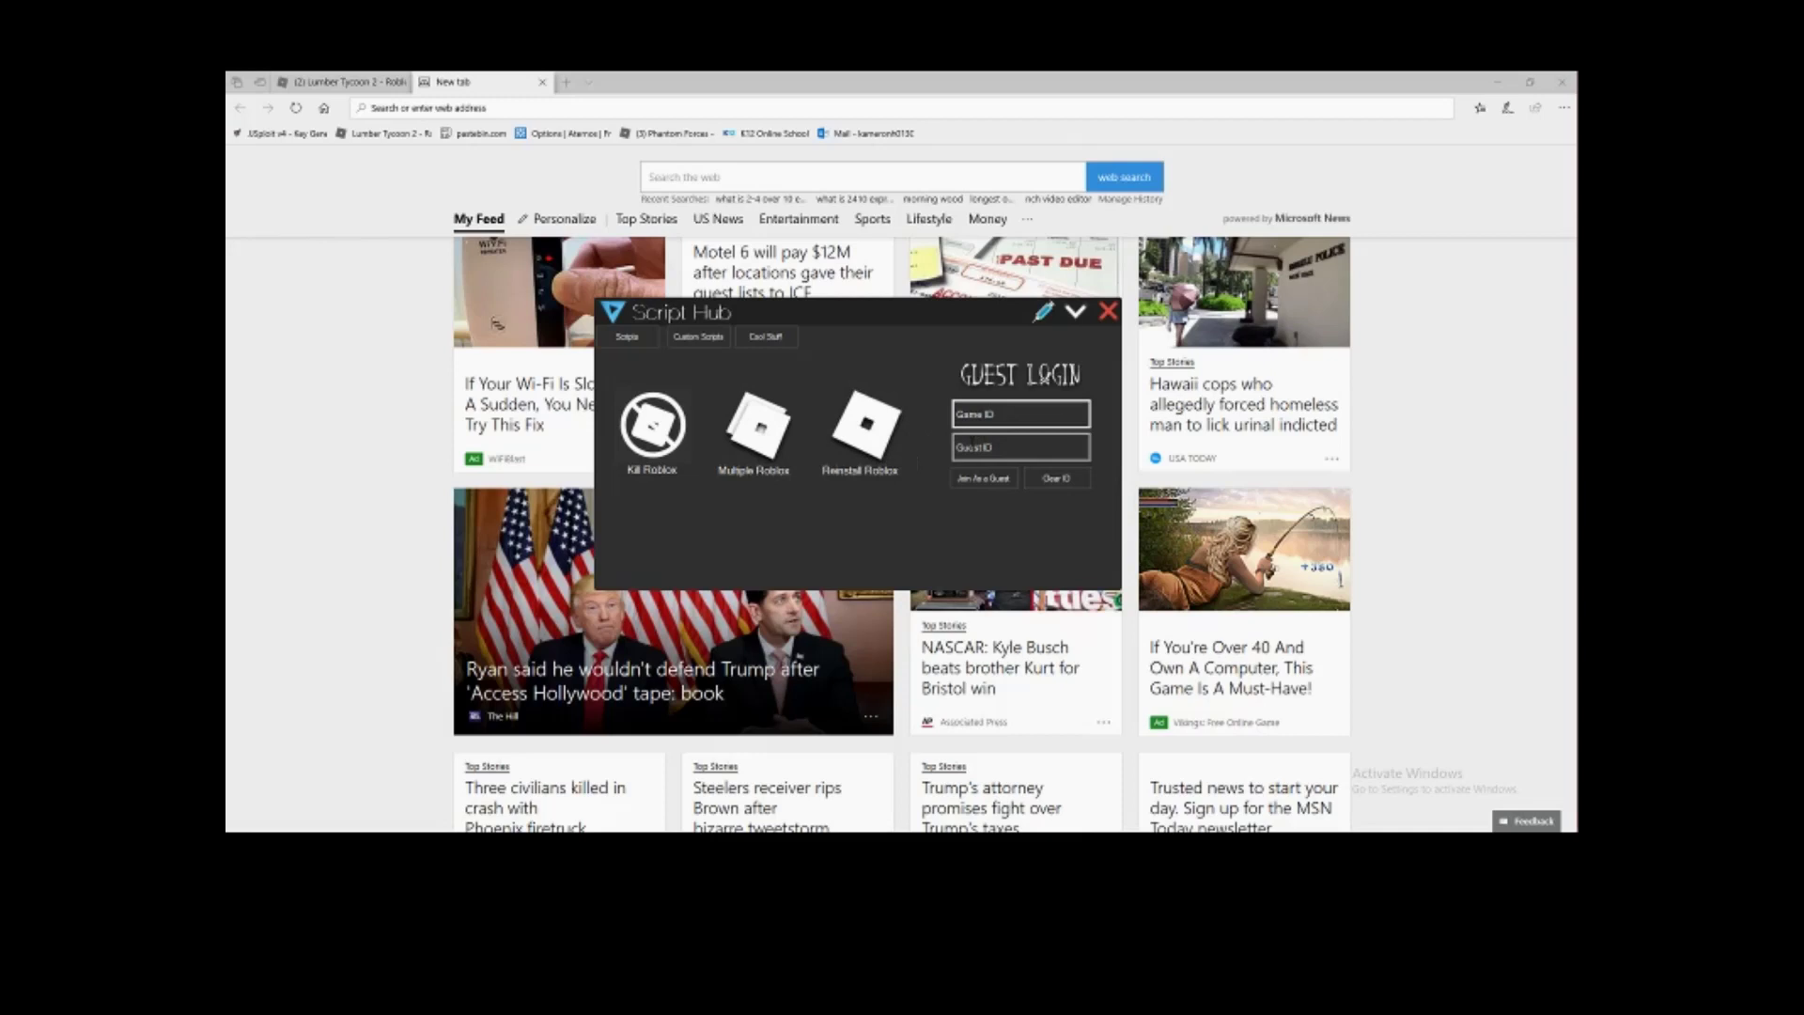
- Close the Script Hub window, closing it again after it reopens
left_click(1108, 311)
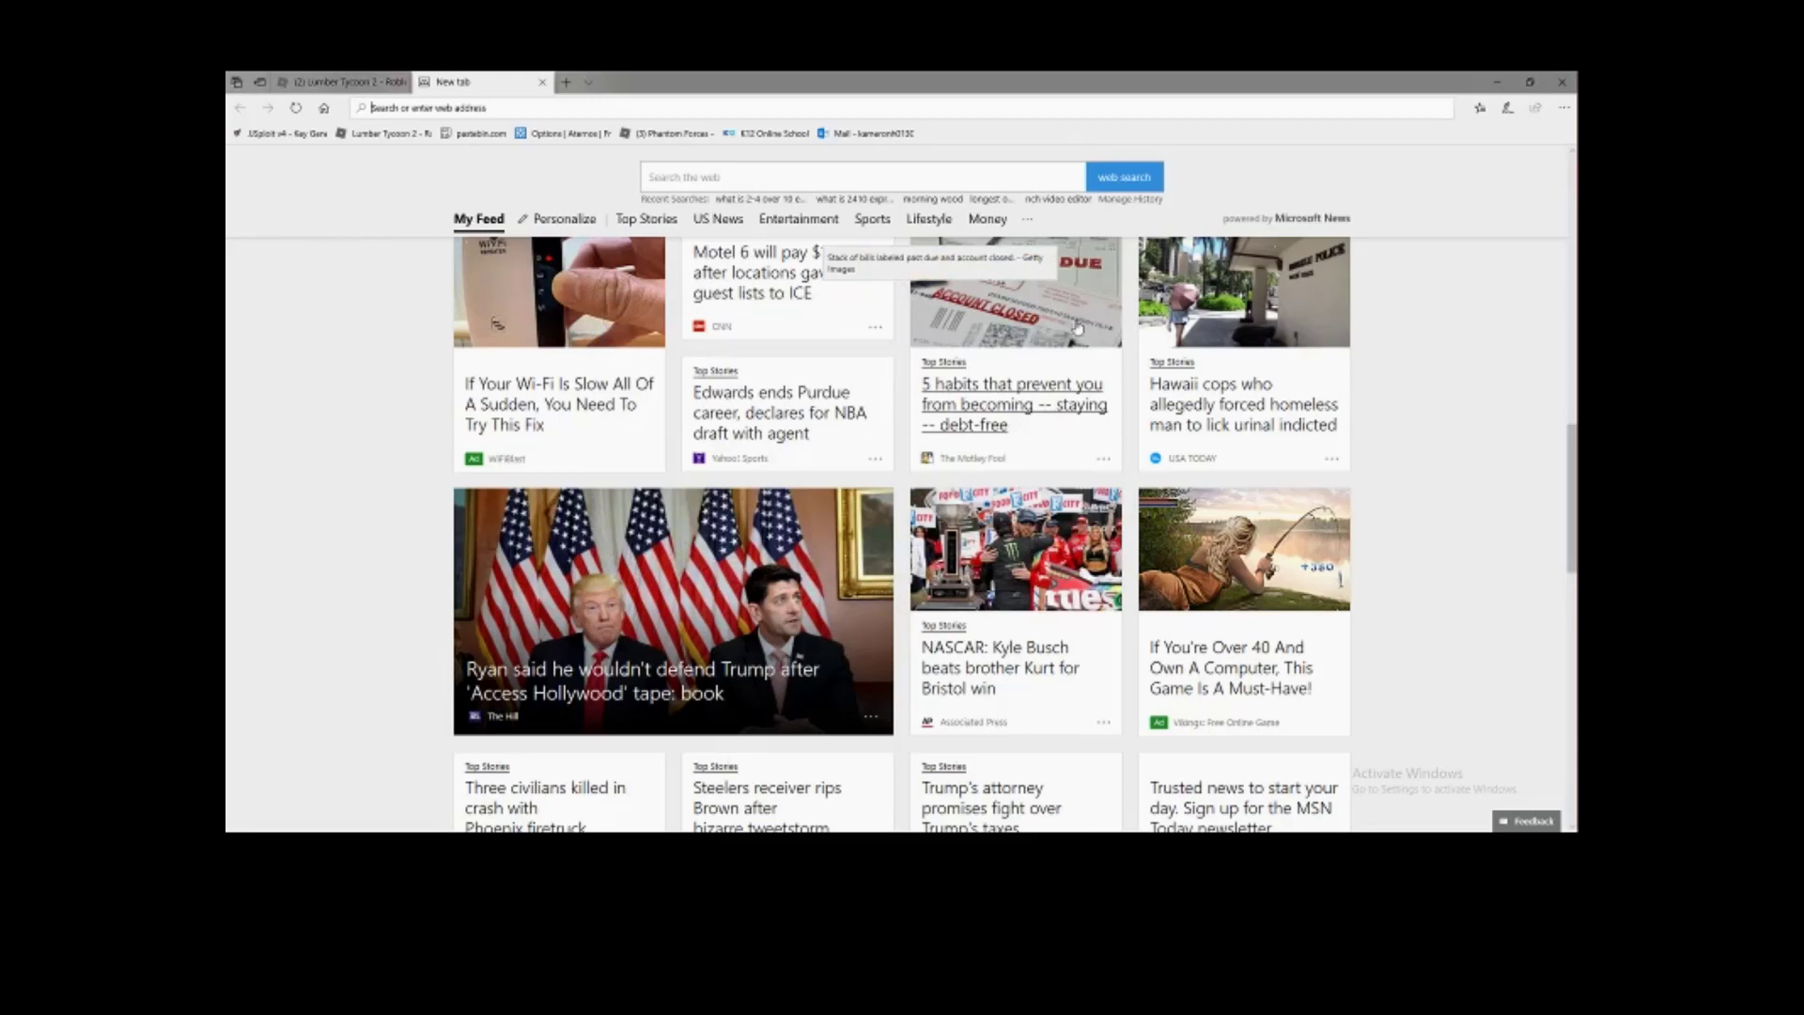
mouse_move(1550, 432)
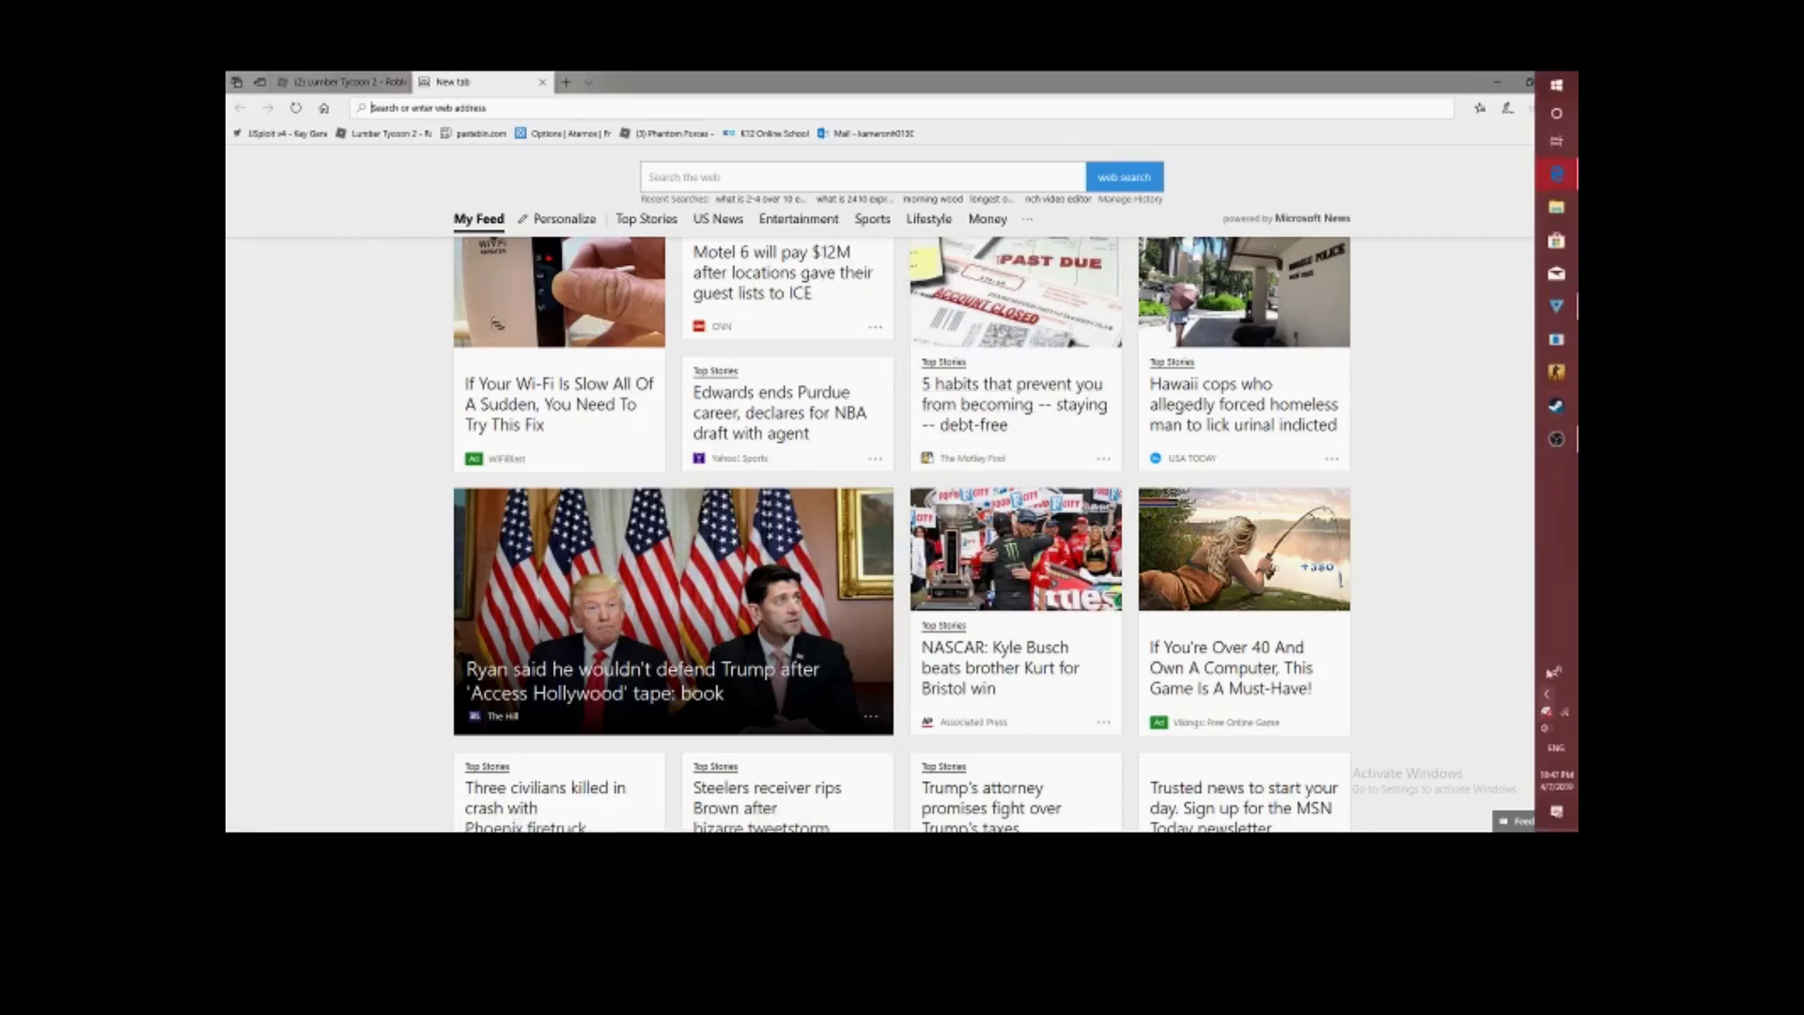
left_click(1544, 695)
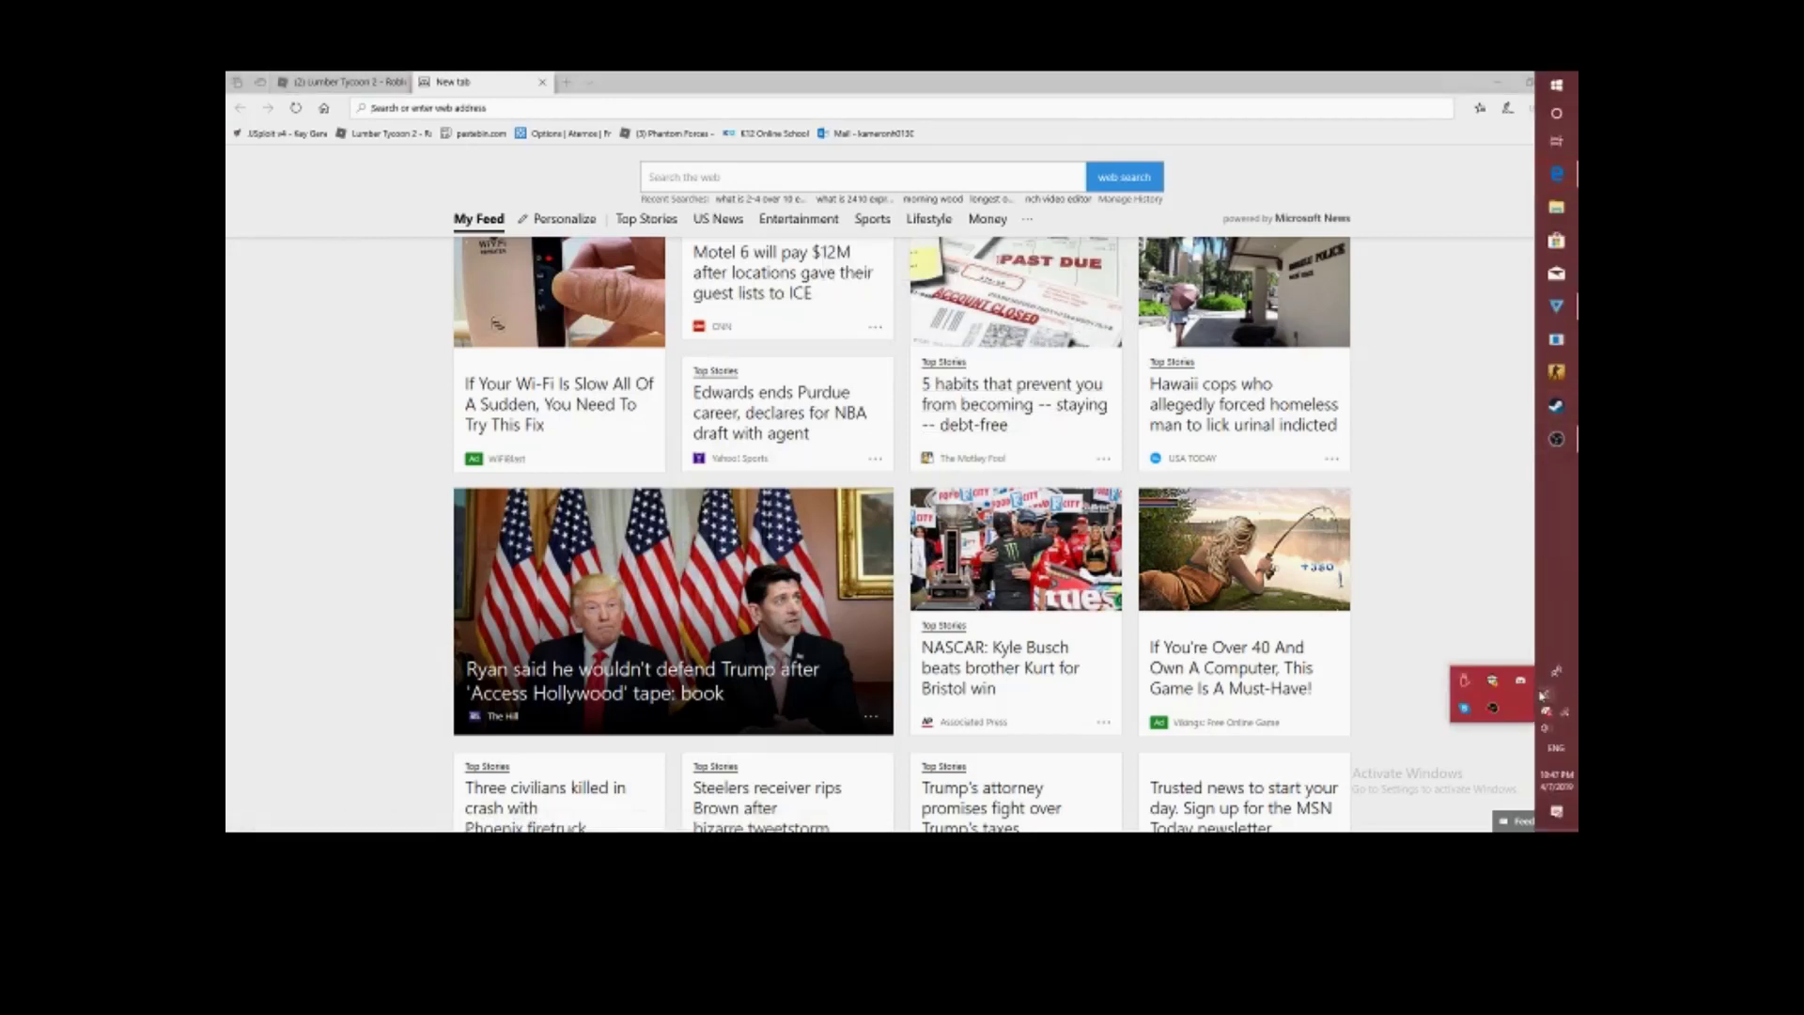
left_click(1503, 489)
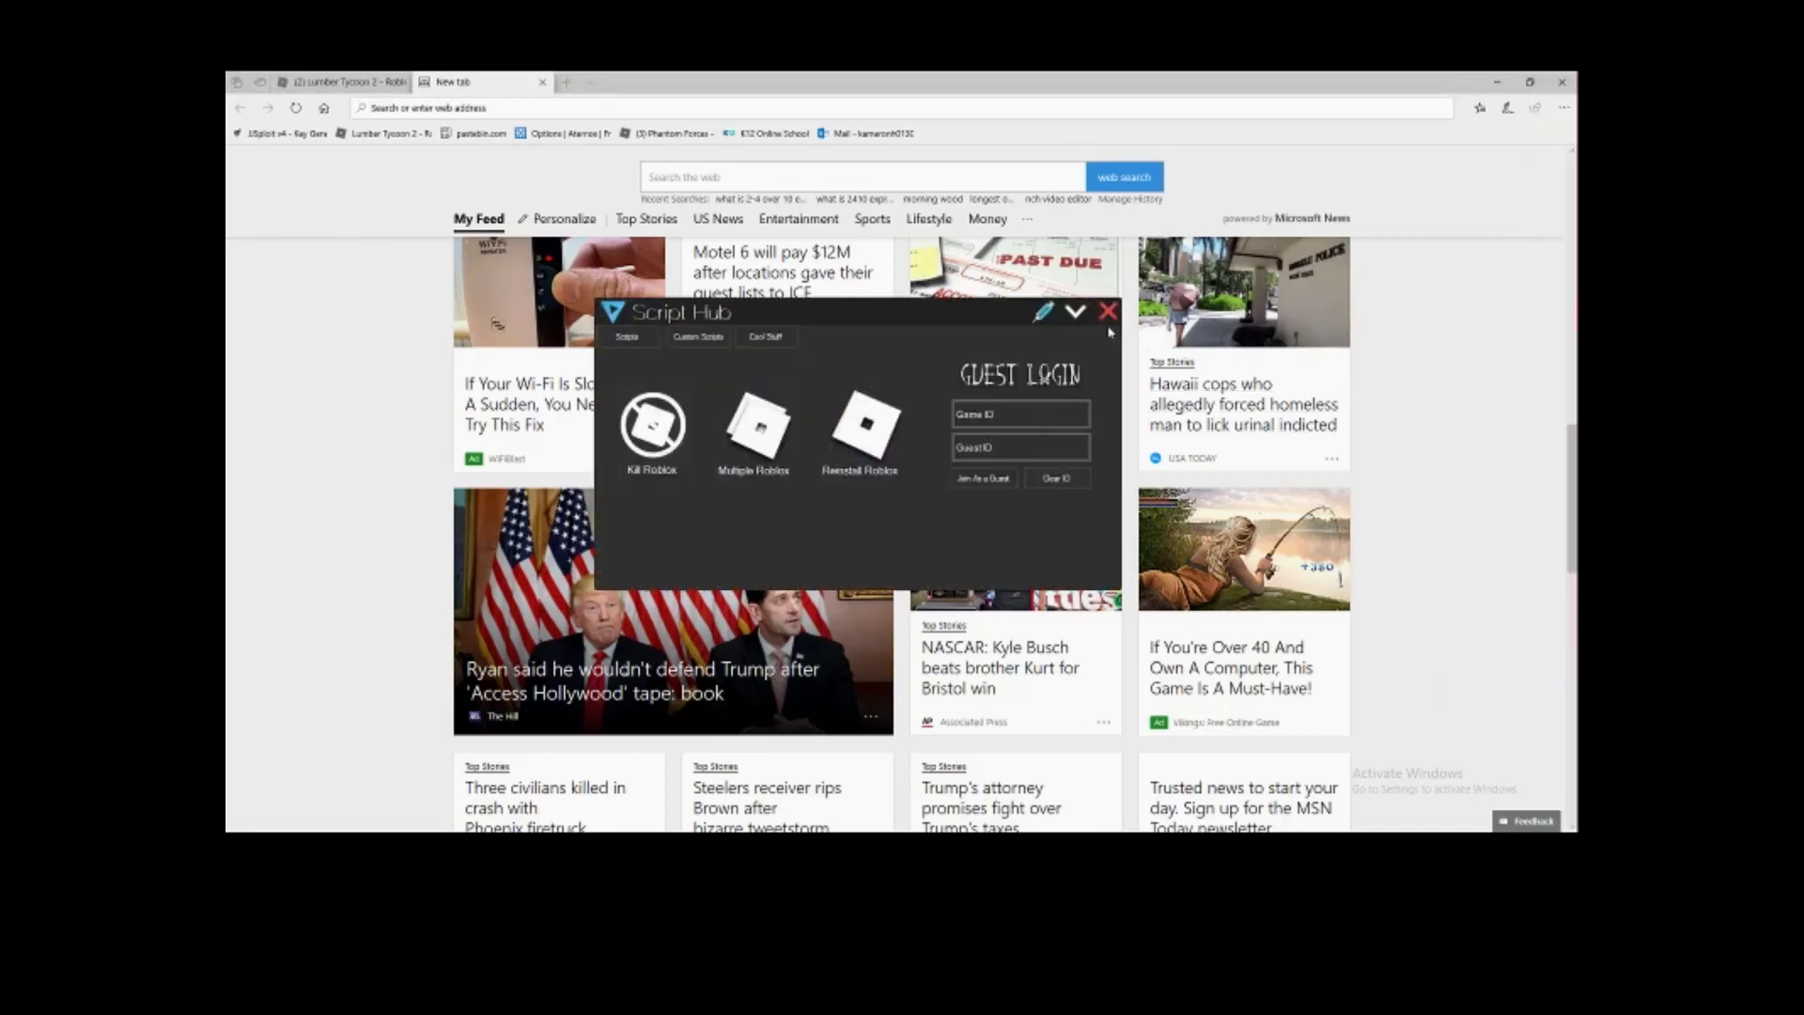
left_click(1109, 312)
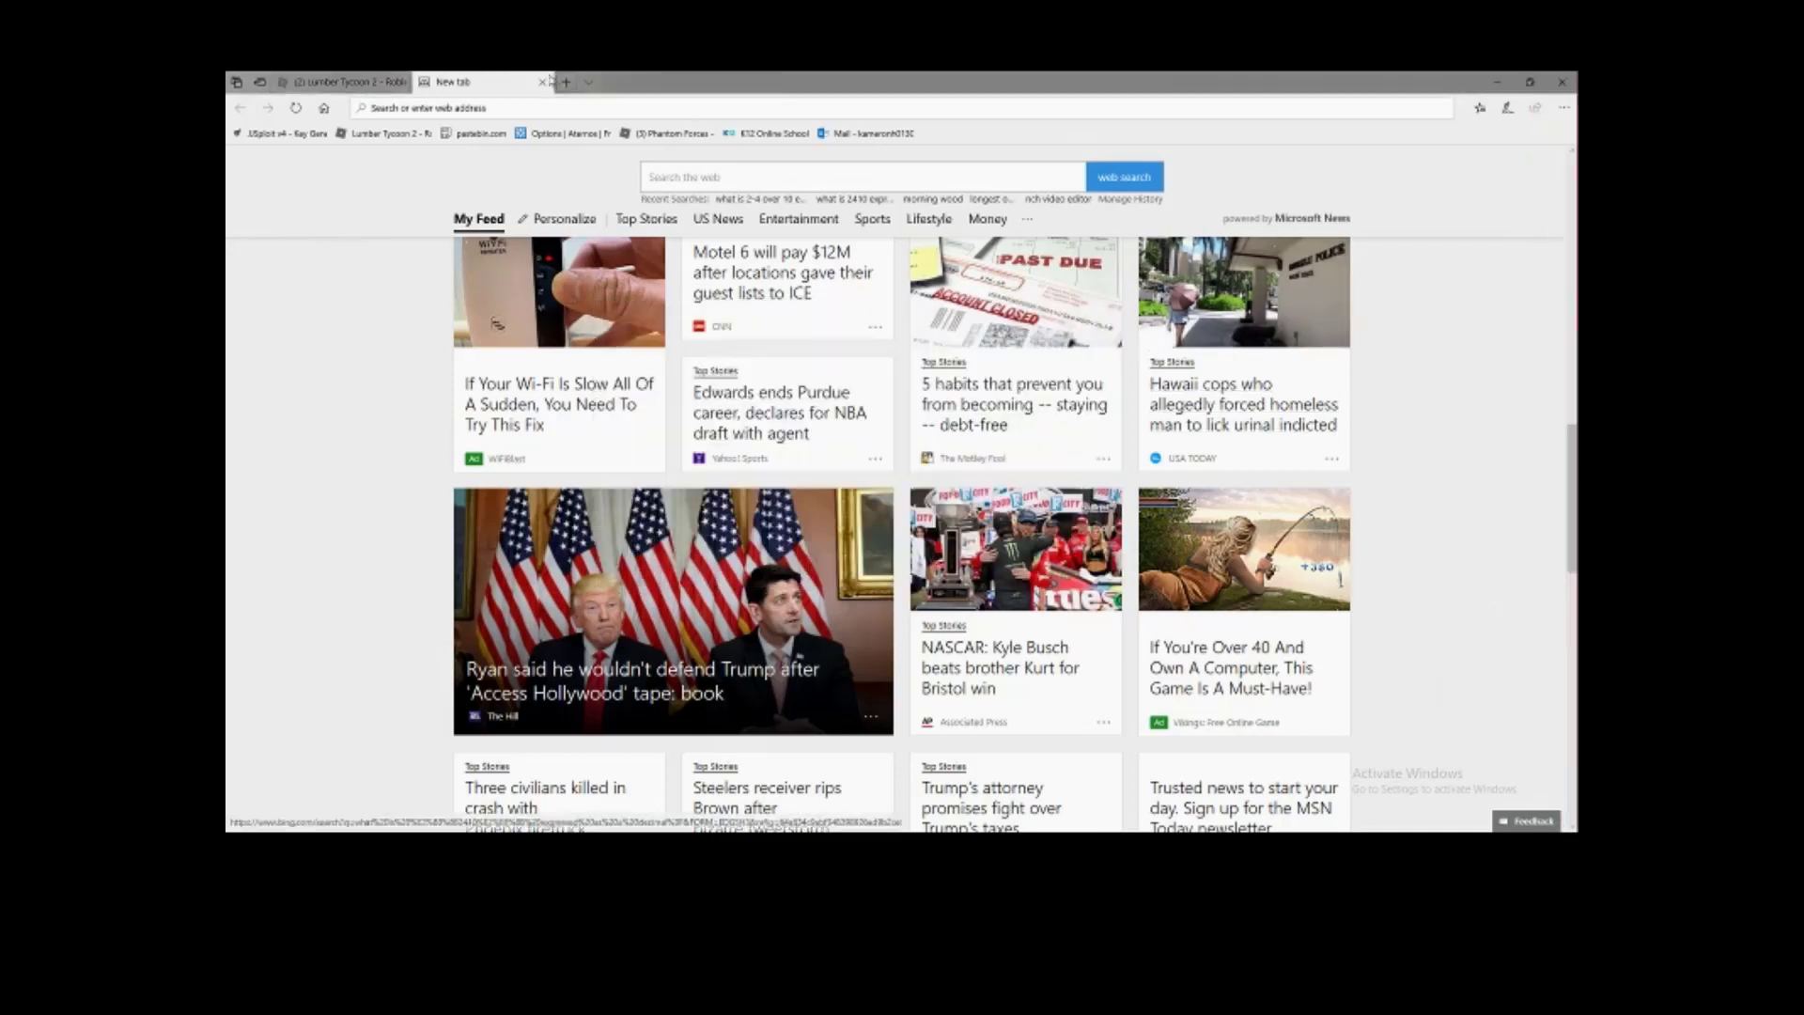
- Go to the arponag.xyz/trigon page by typing 'trigon' in Edge's address bar
left_click(481, 133)
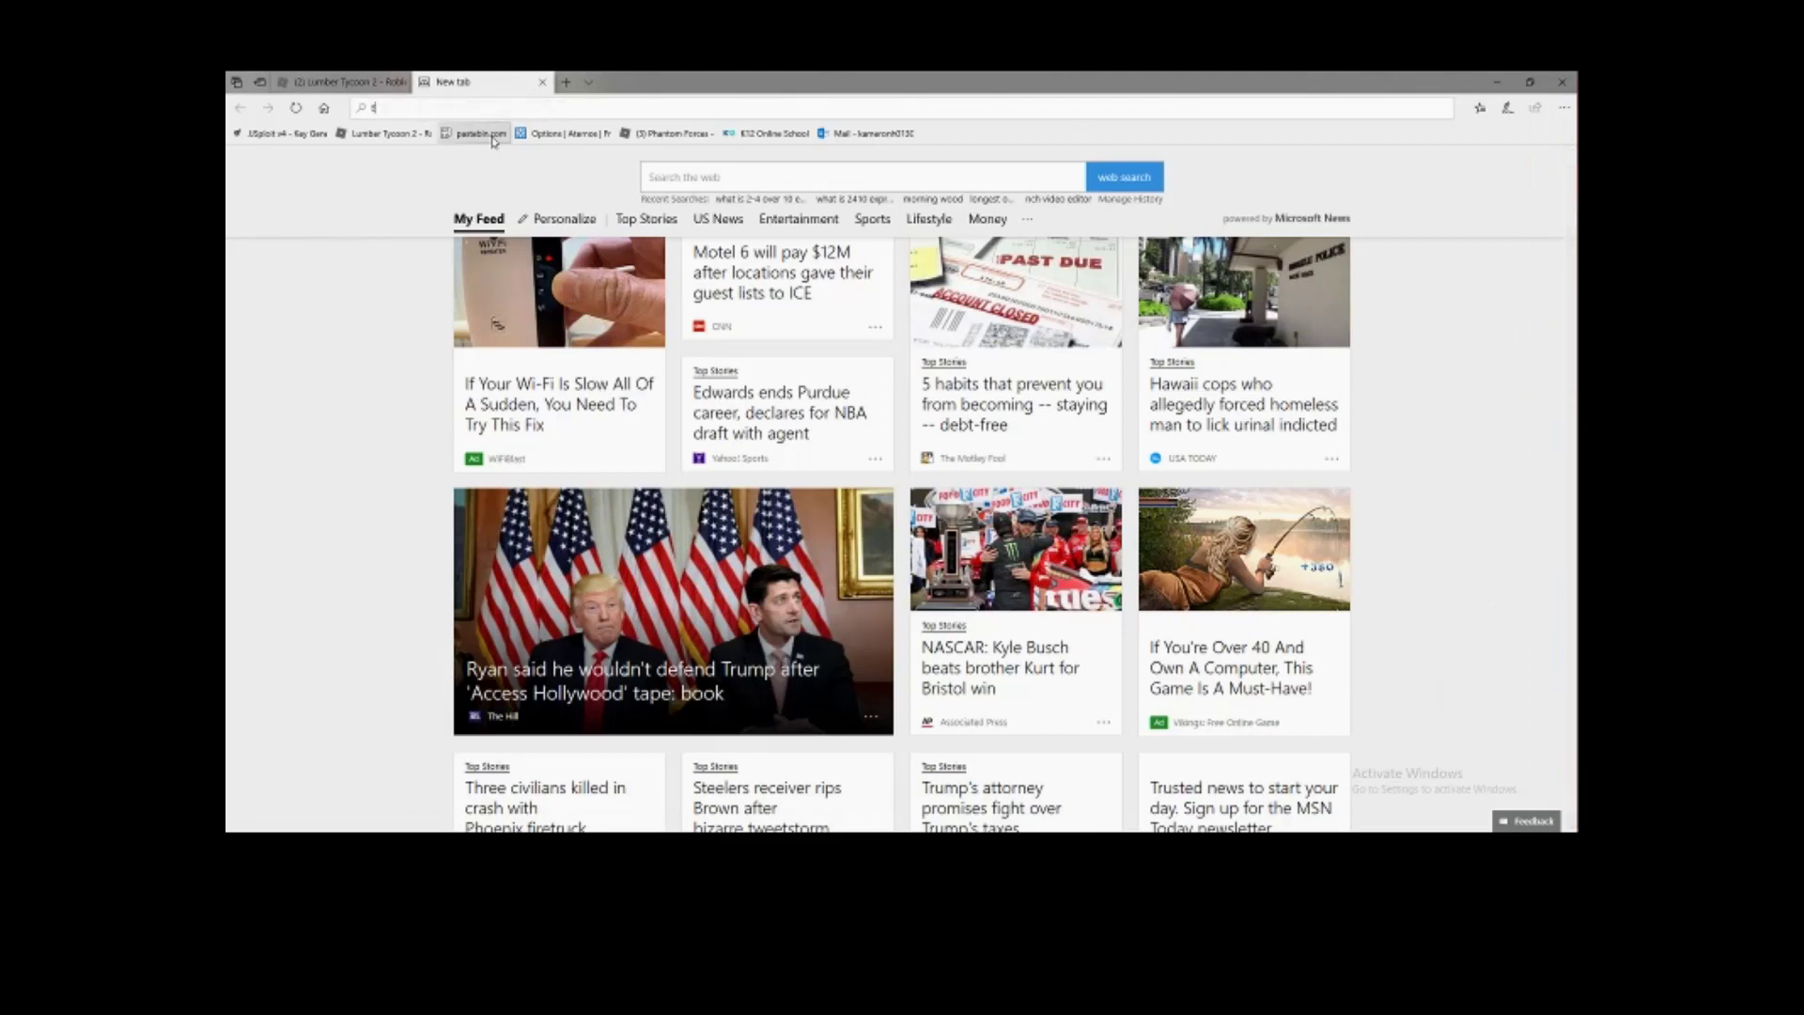
type("trigon")
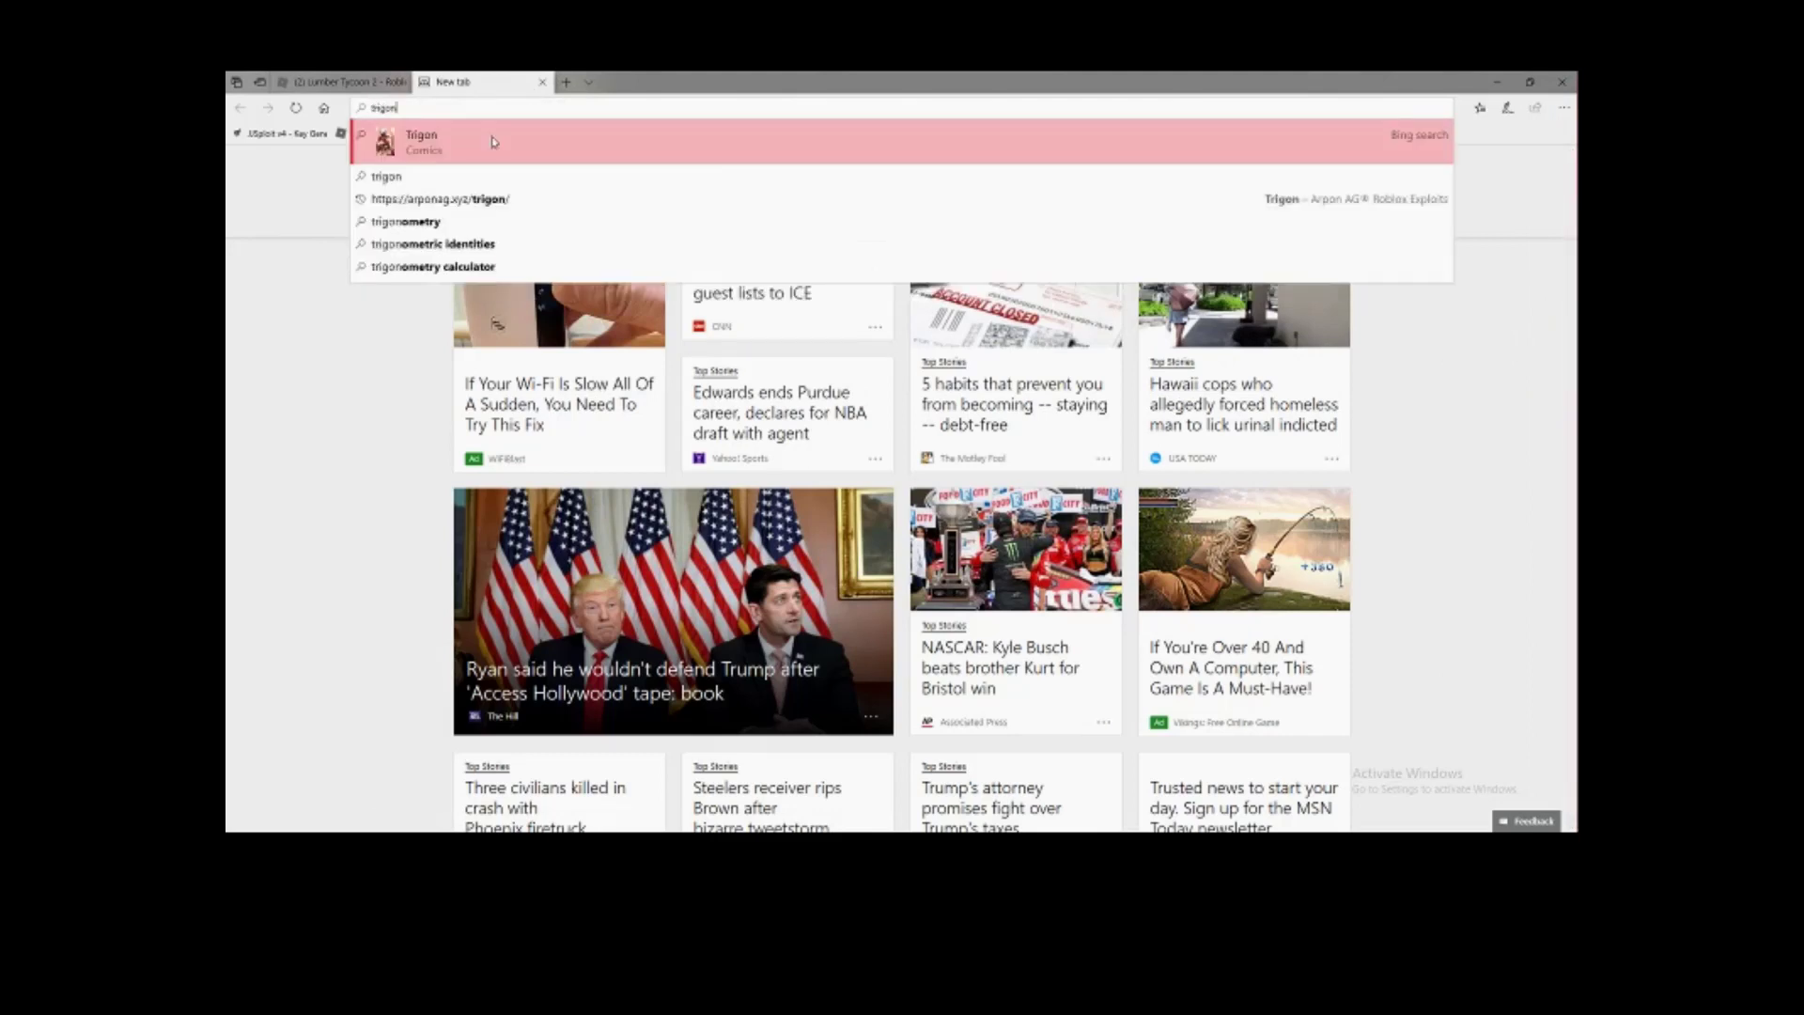
key("Down")
key("Return")
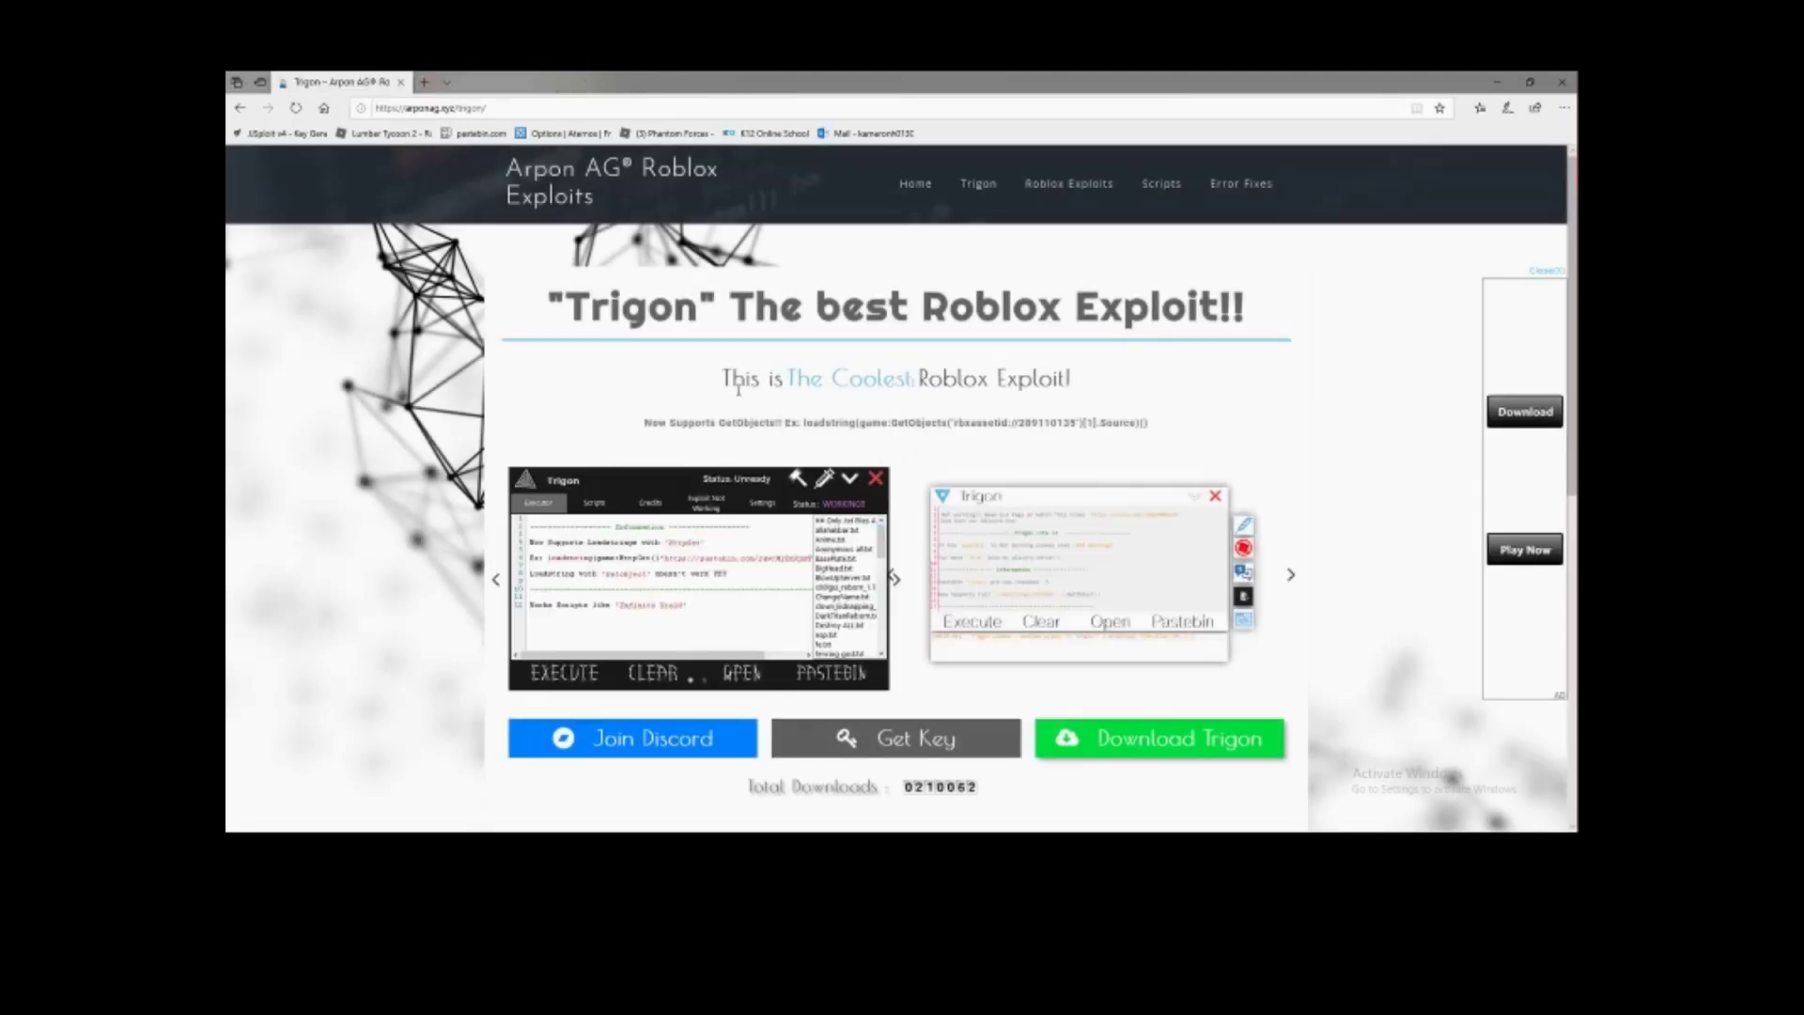
- Start the Trigon download, close the pop-up ad tabs, and return to the link shortener
scroll(950, 428, "down", 2)
scroll(950, 429, "down", 1)
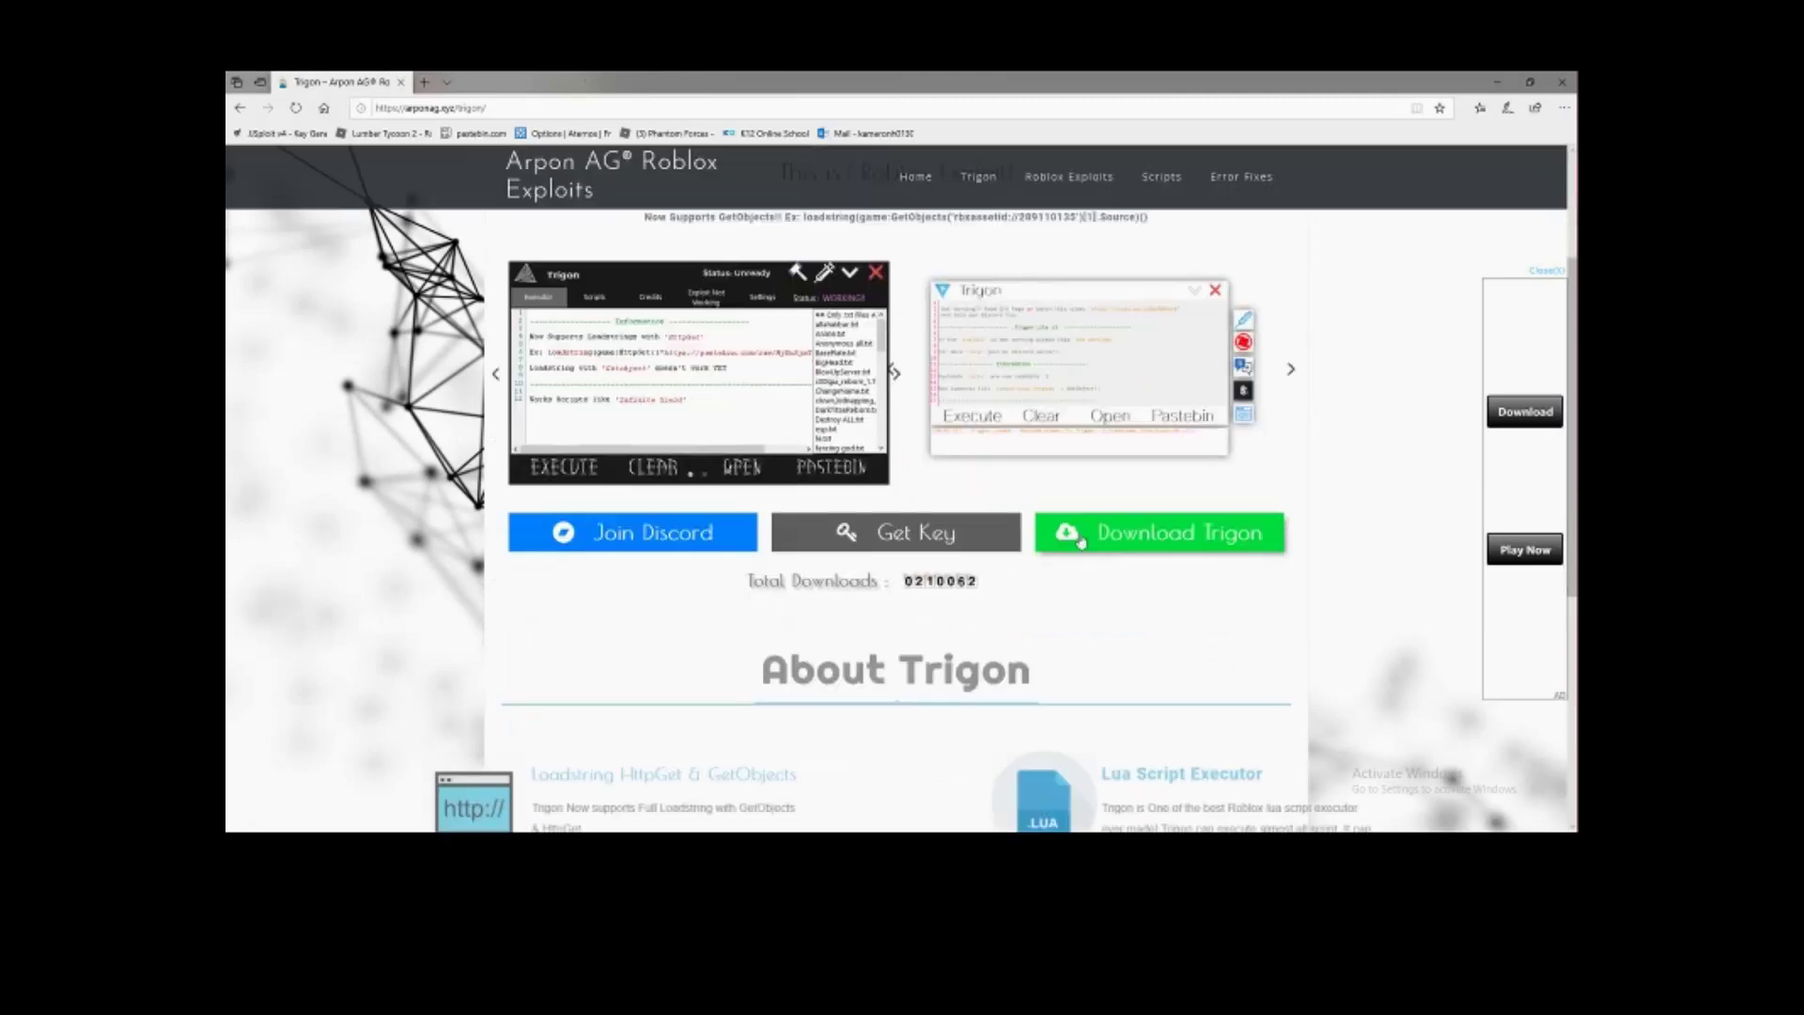
left_click(1150, 554)
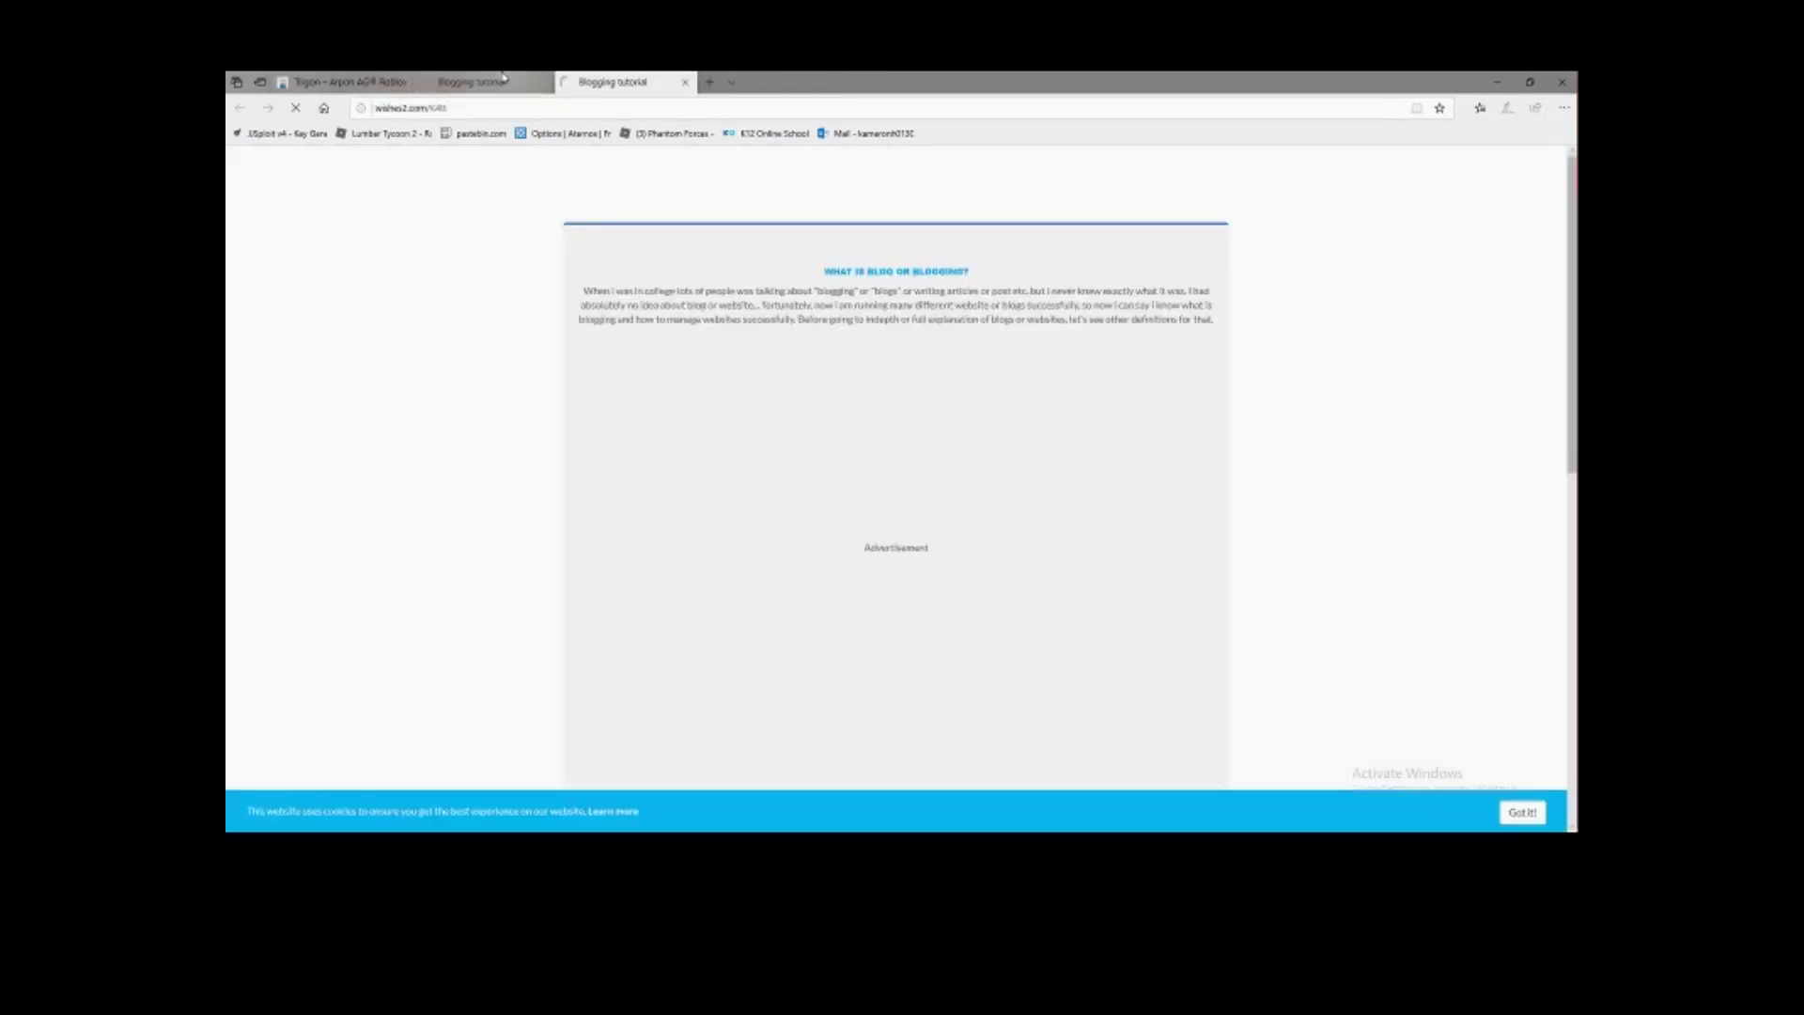
middle_click(502, 79)
middle_click(503, 79)
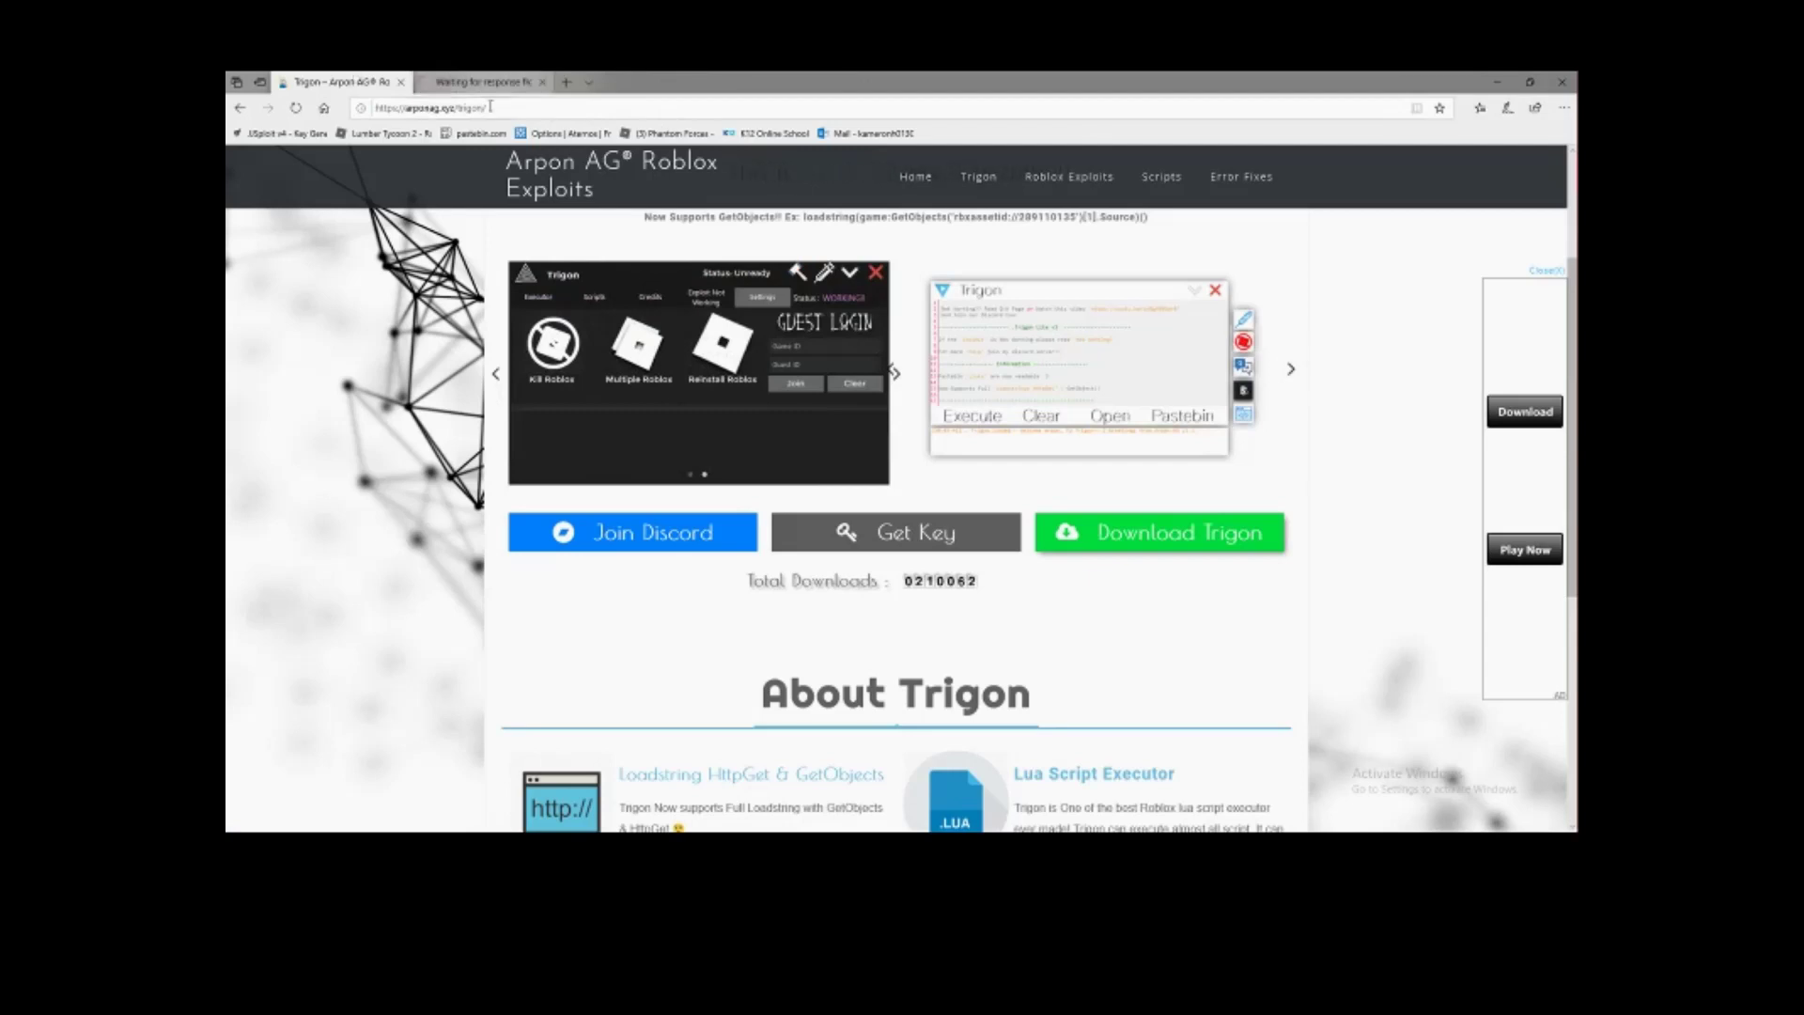
left_click(492, 87)
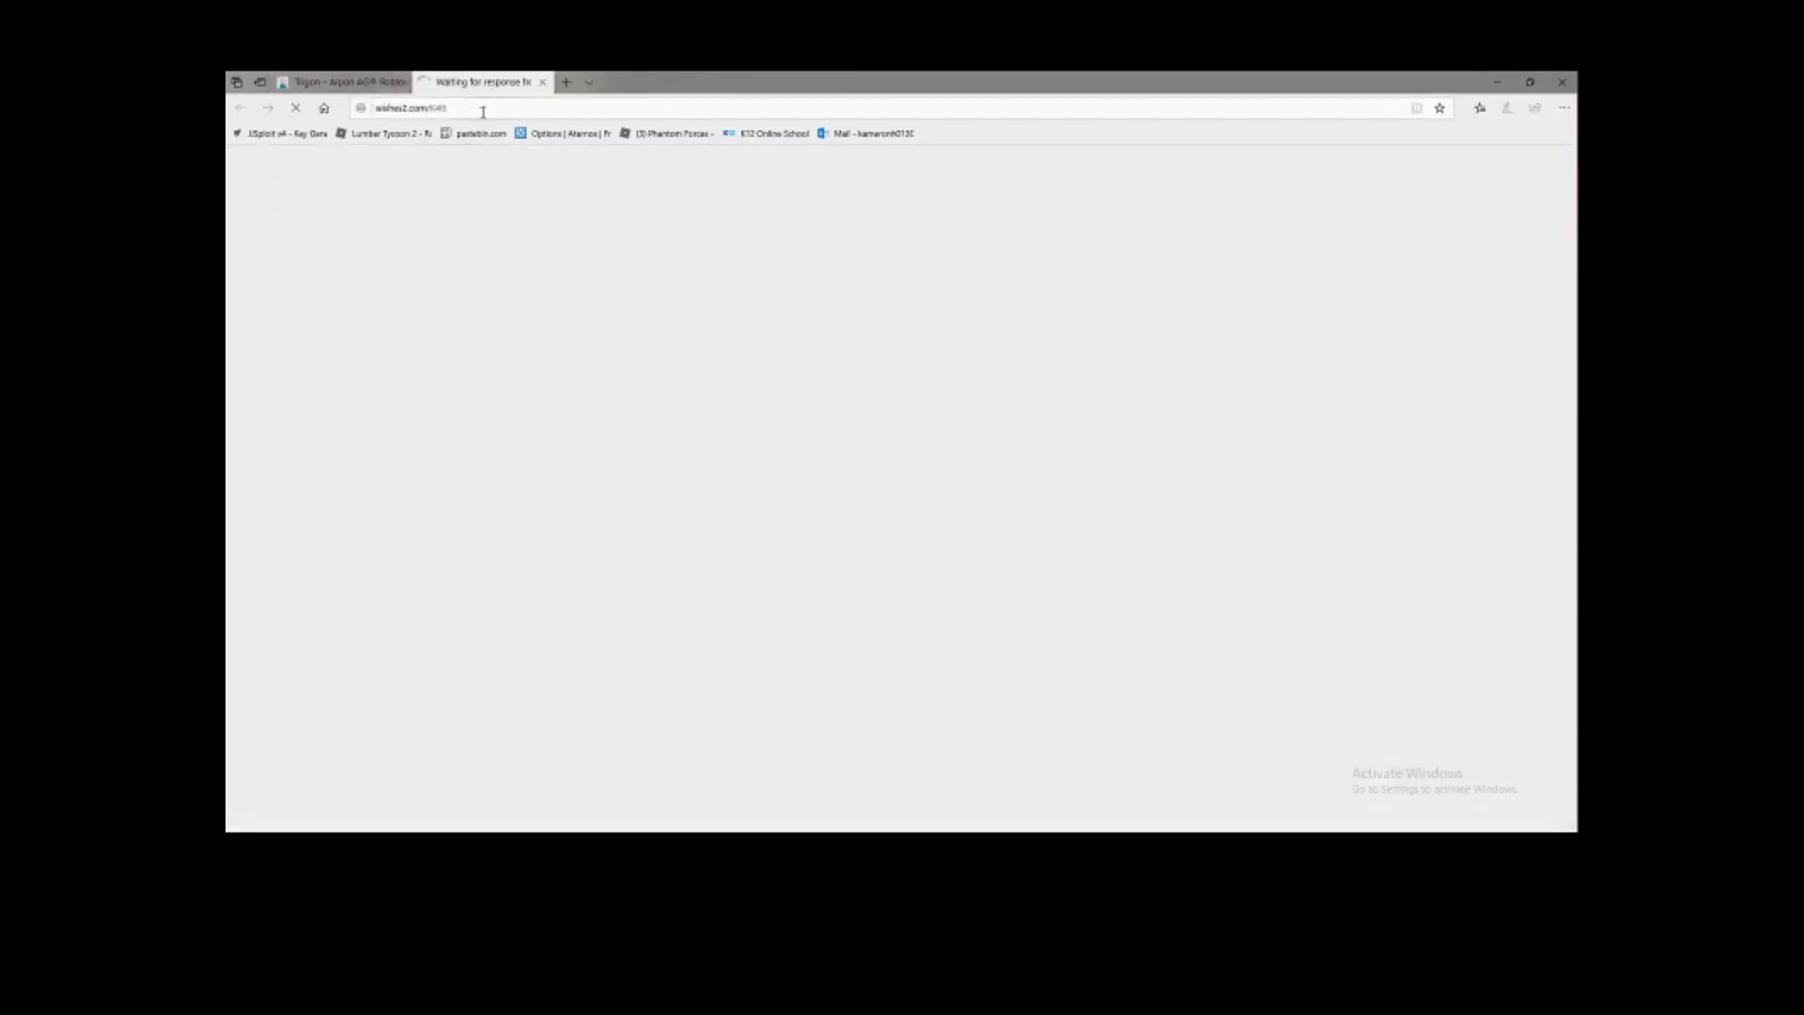
- Pass the reCAPTCHA, wait out the countdown, and get the final MEGA download link
scroll(1107, 551, "down", 3)
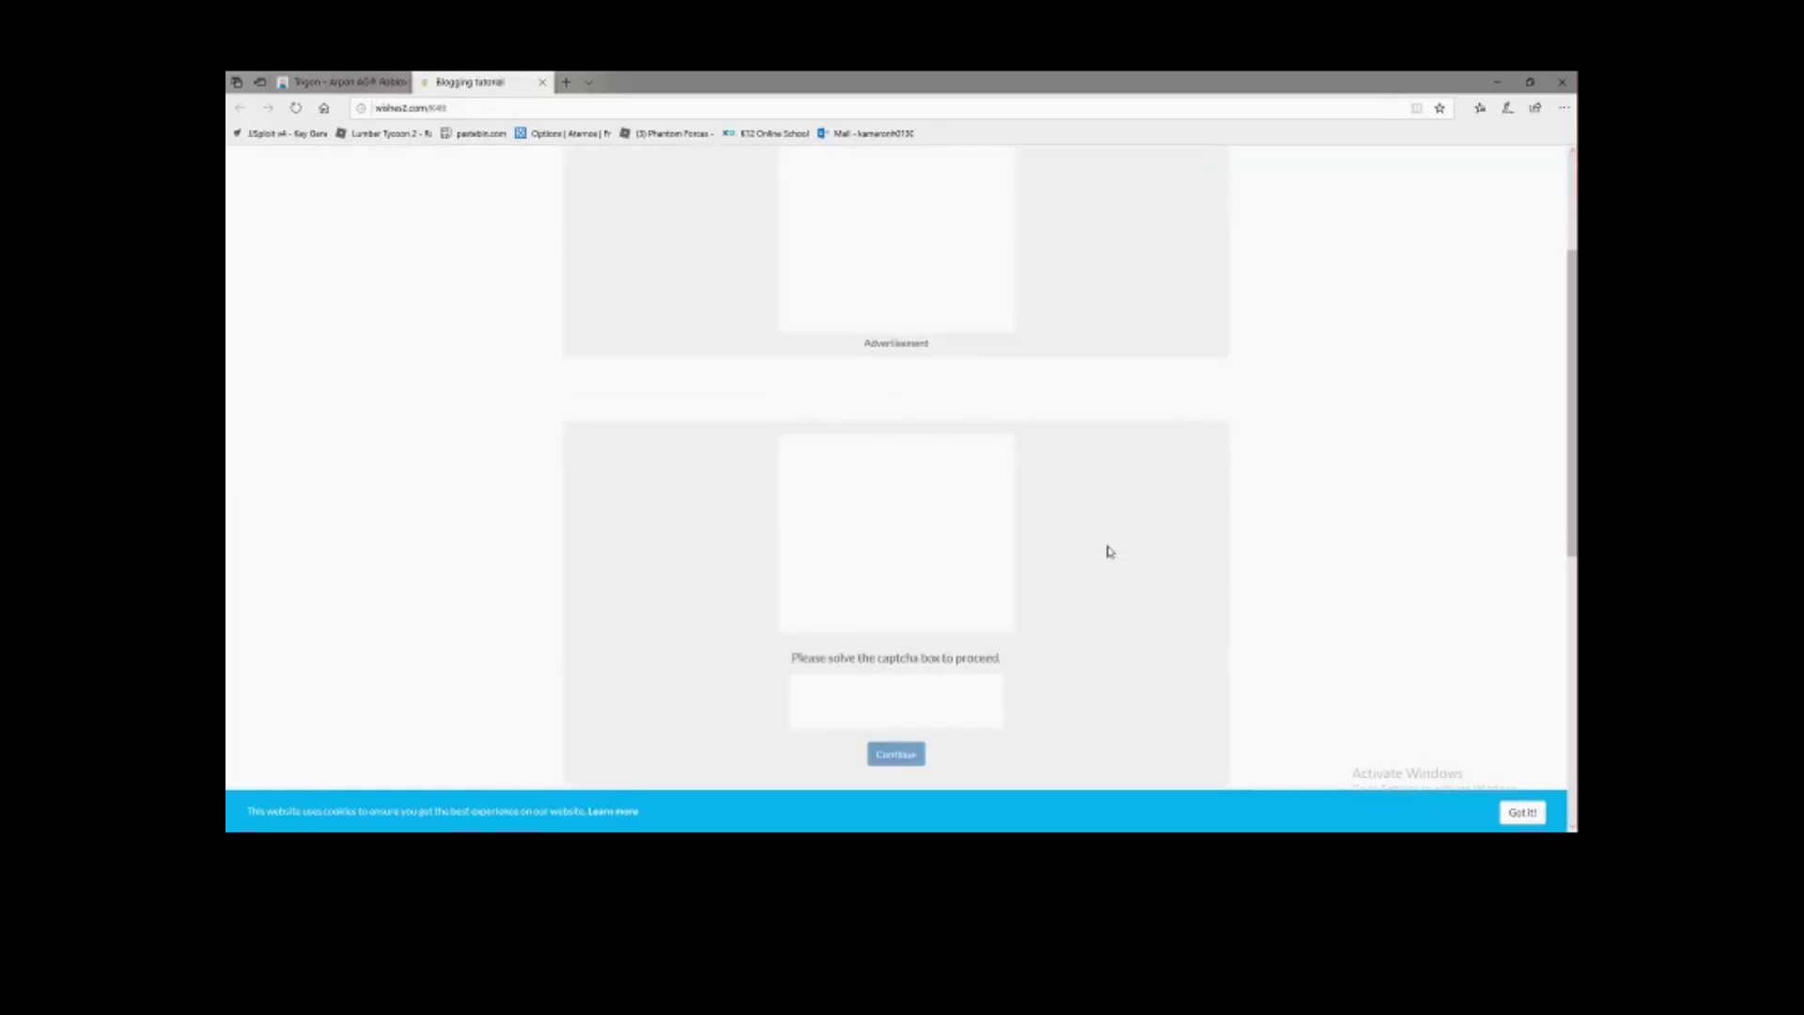
scroll(983, 665, "down", 2)
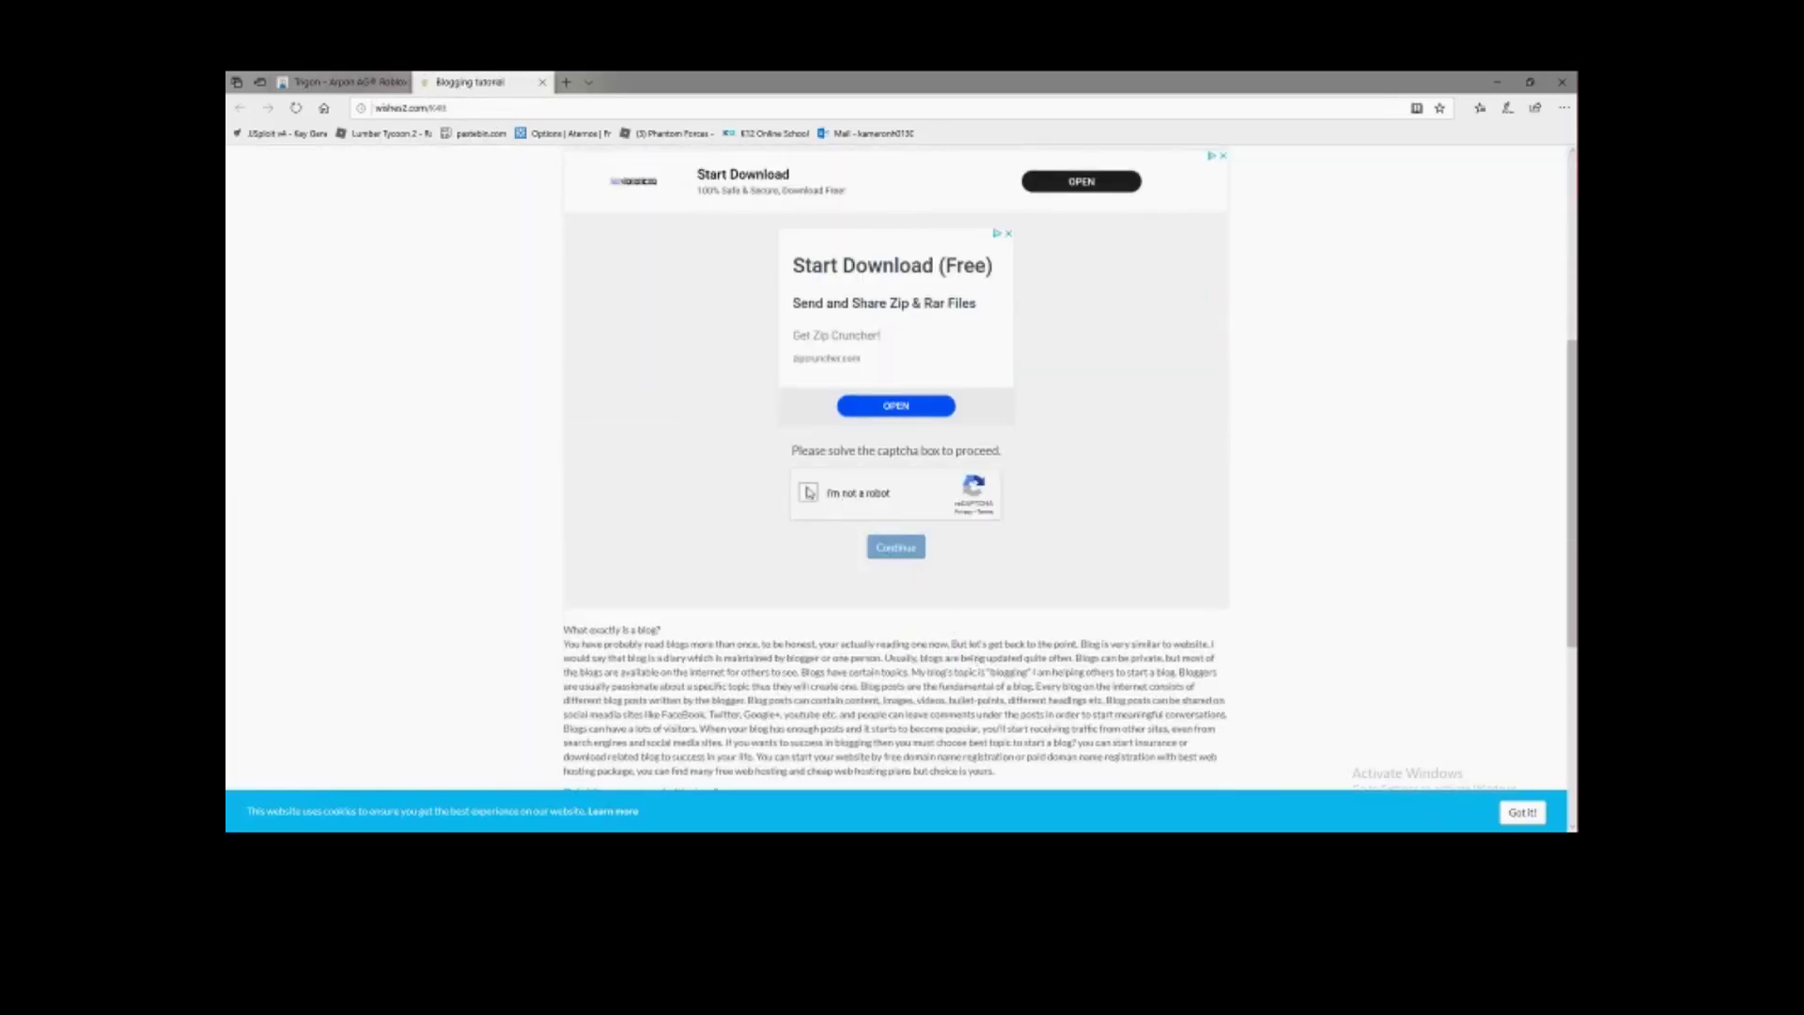
left_click(805, 491)
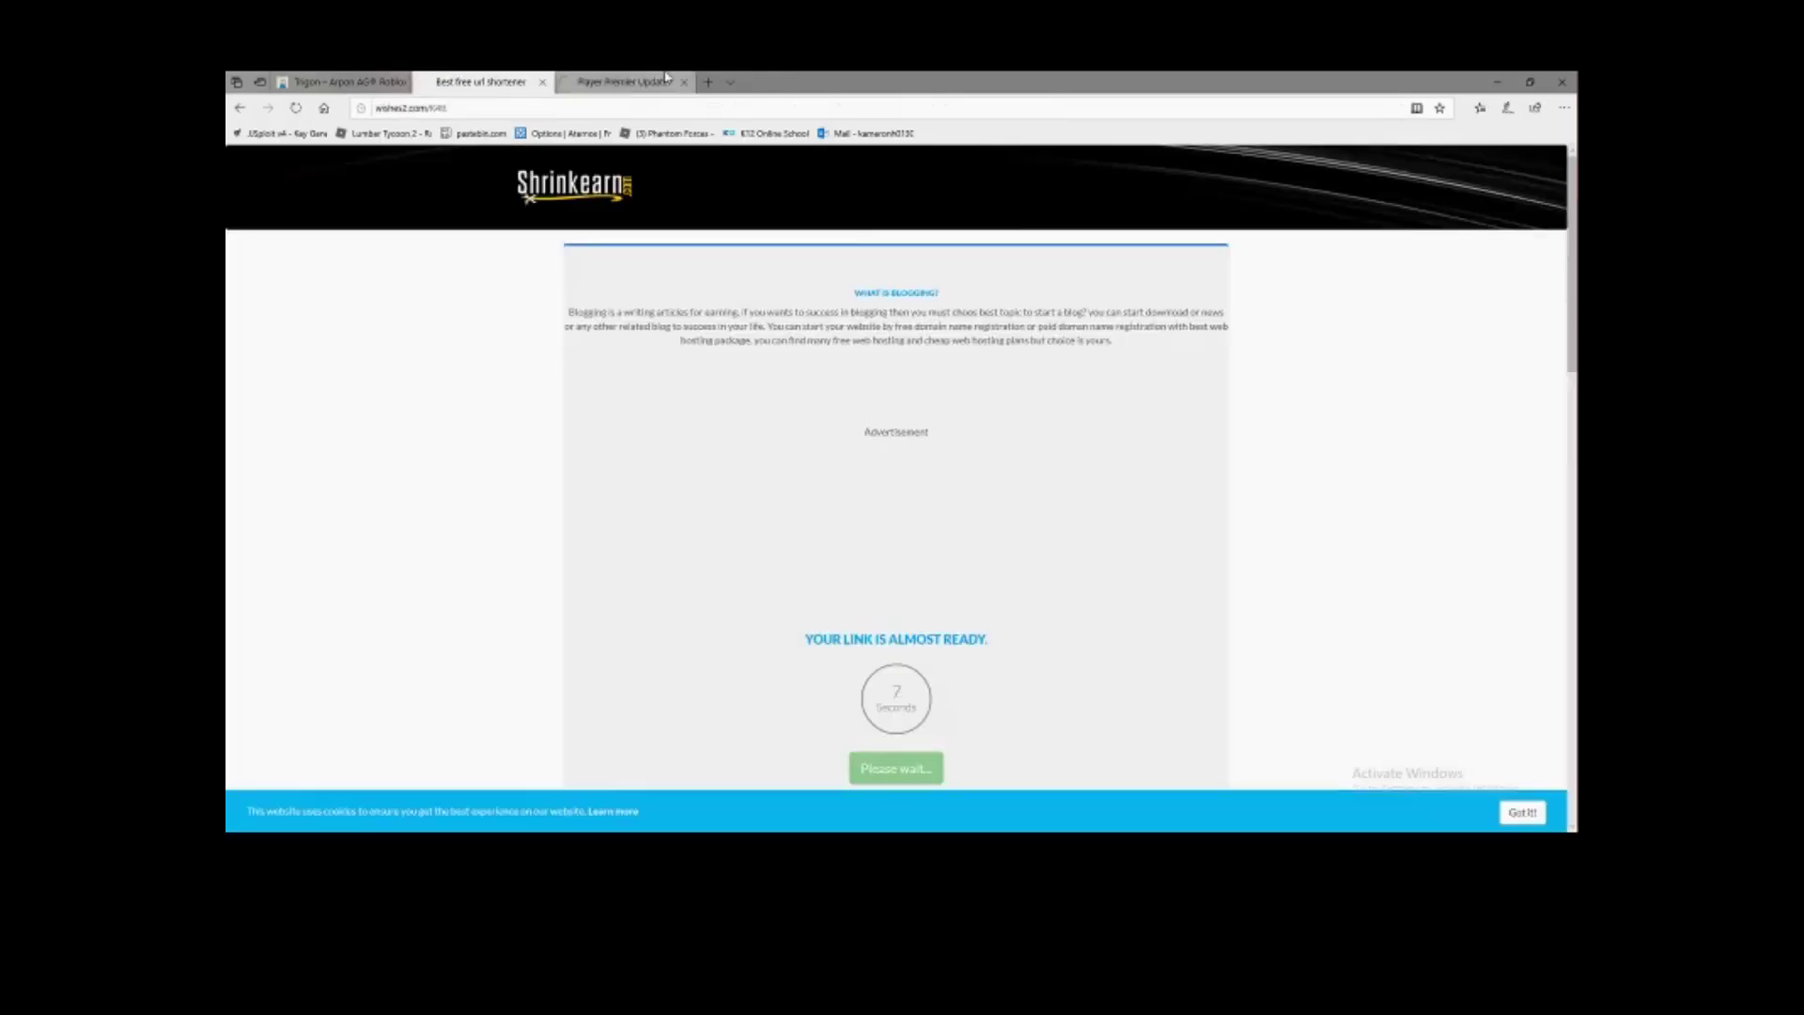
left_click(684, 81)
scroll(725, 277, "down", 3)
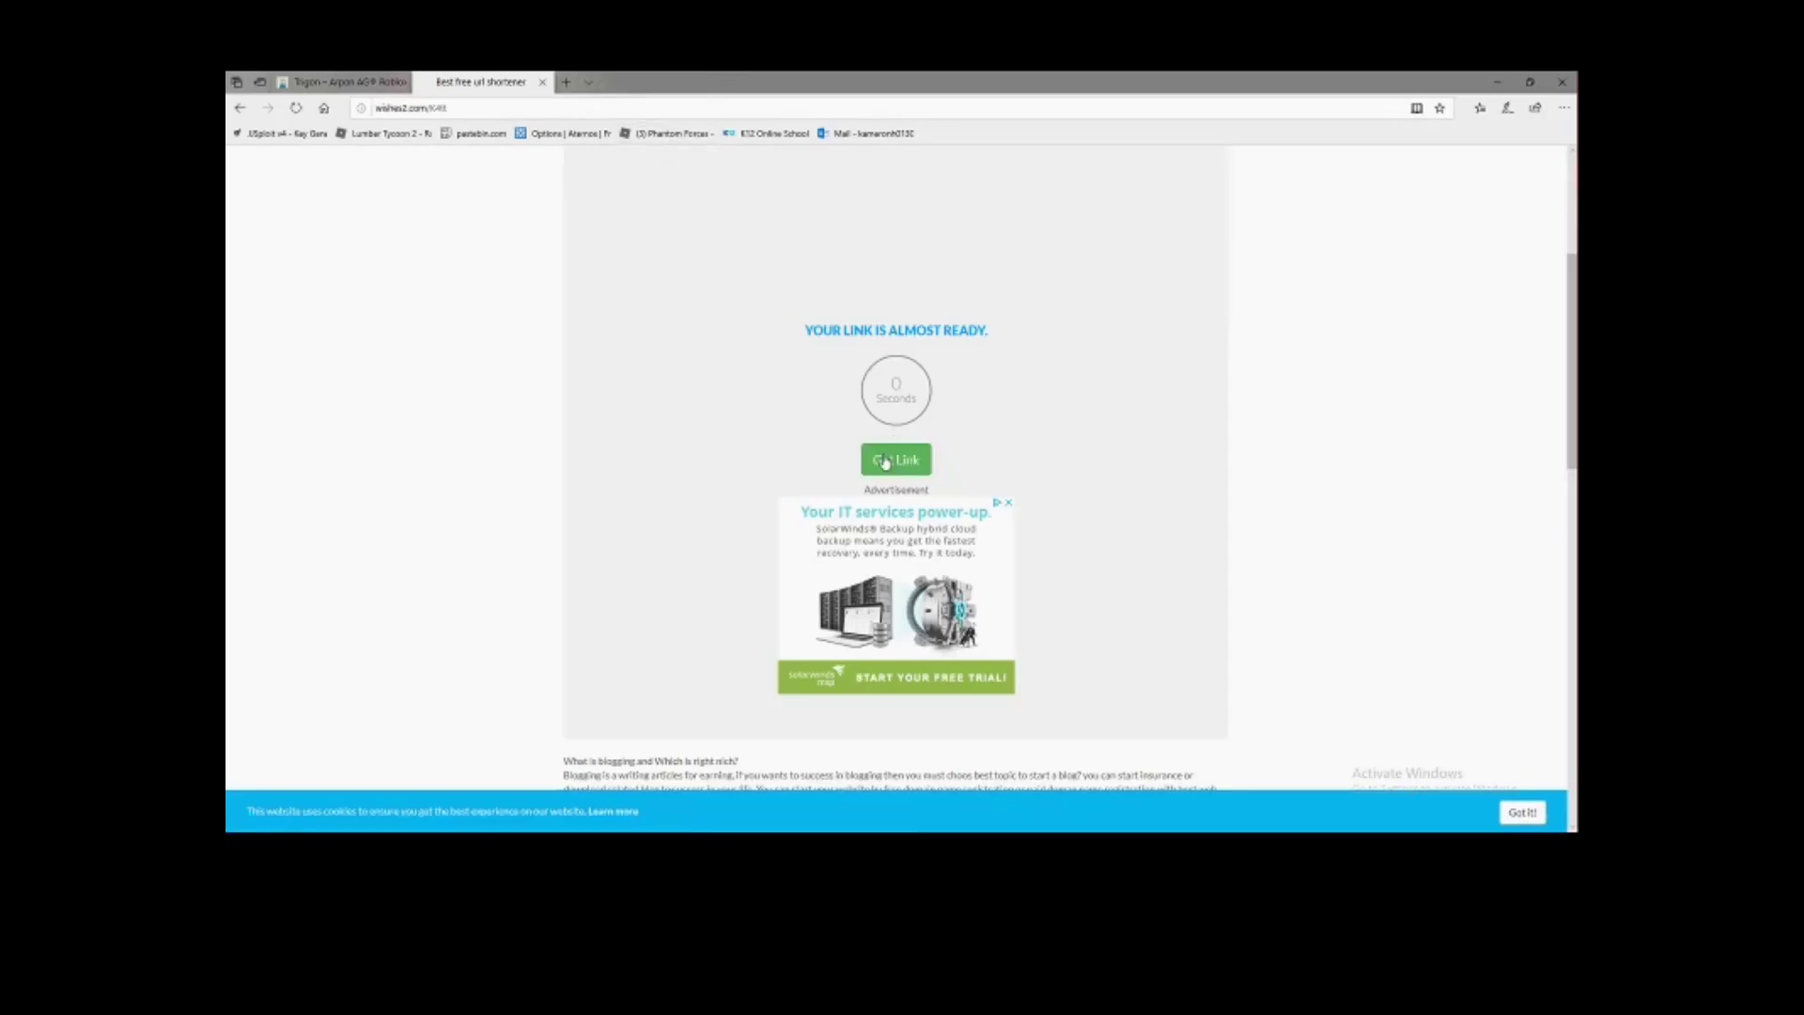
left_click(883, 464)
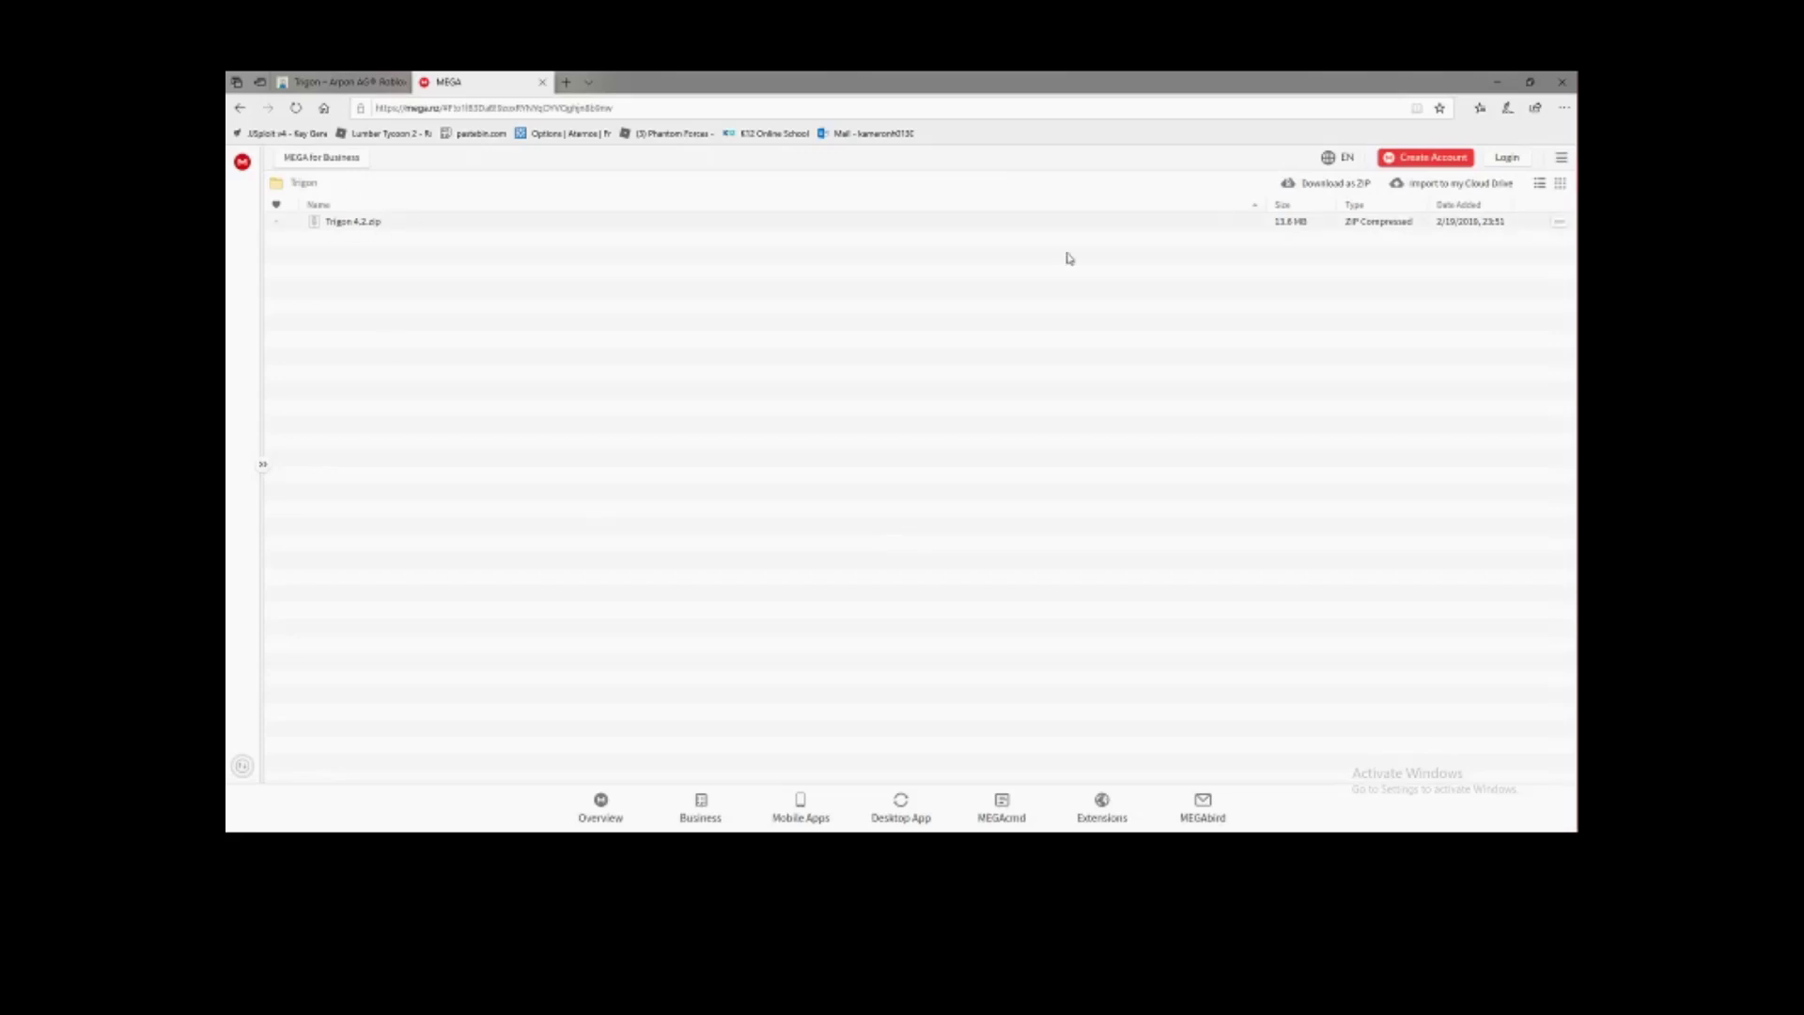
- Download the MEGA Trigon folder as a ZIP
left_click(1353, 186)
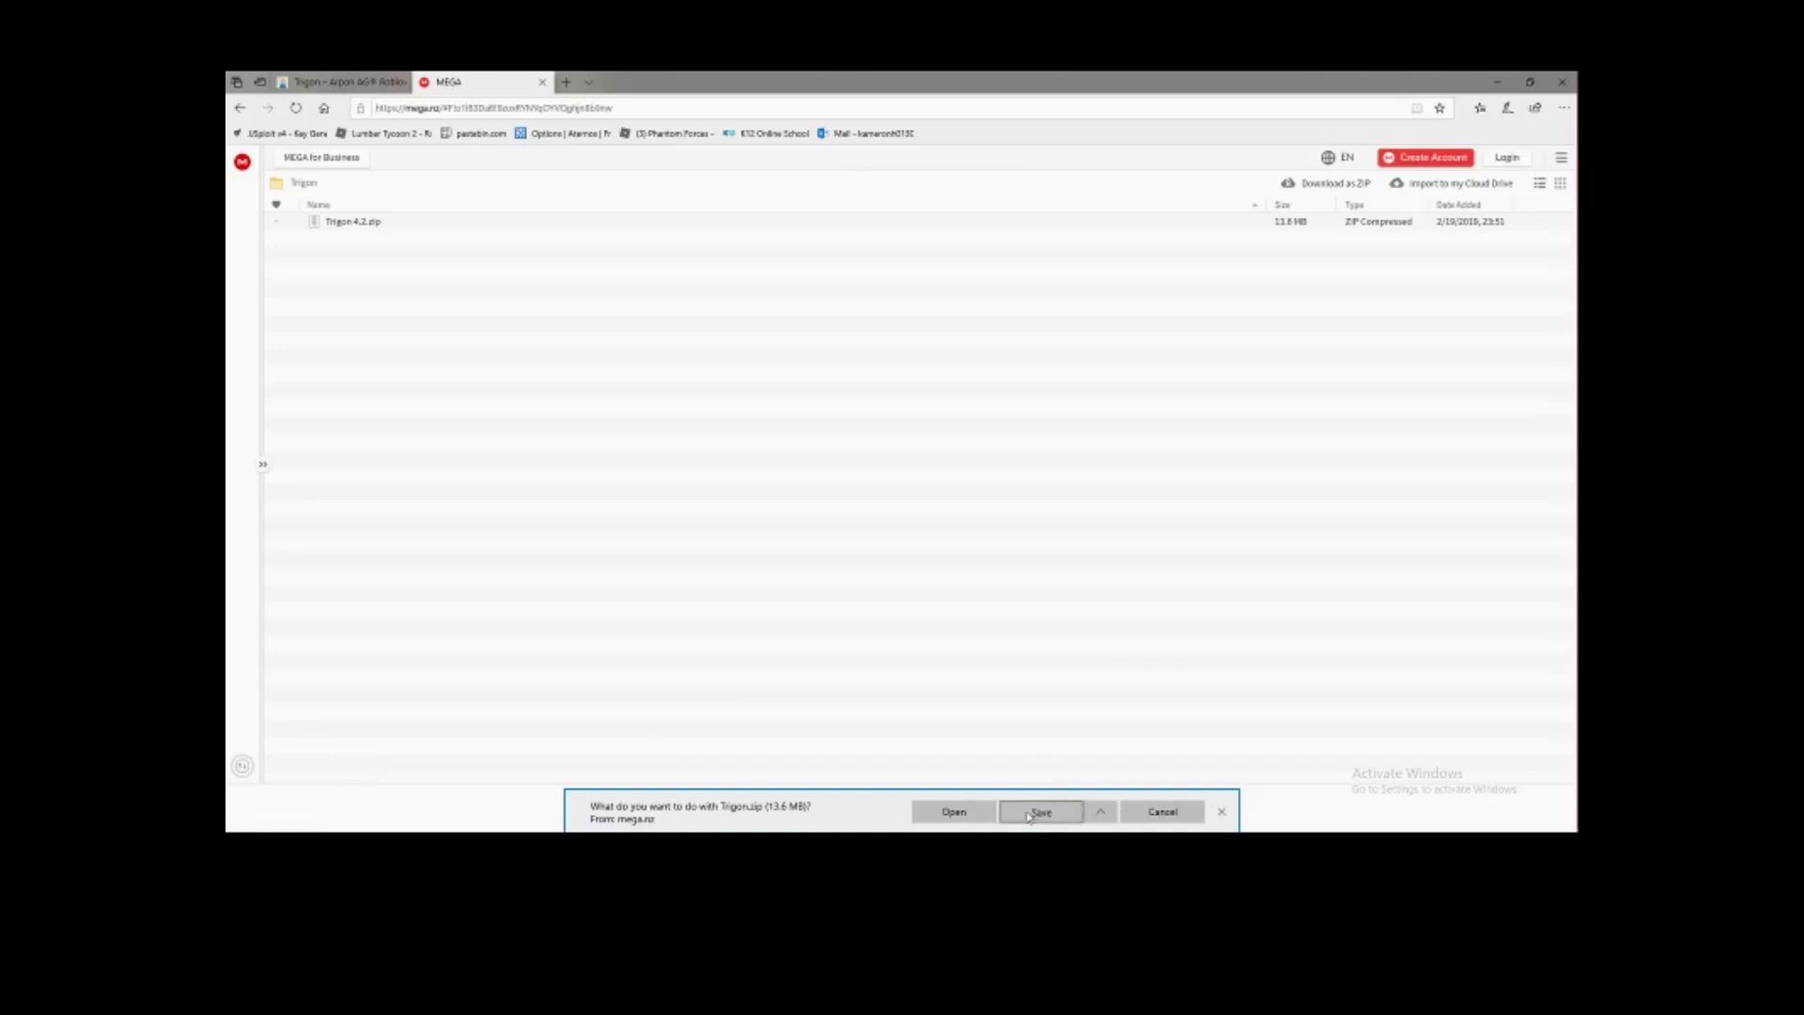
- Save the Trigon zip to the Desktop with 'v1 test' appended to its file name
left_click(1104, 812)
left_click(1085, 794)
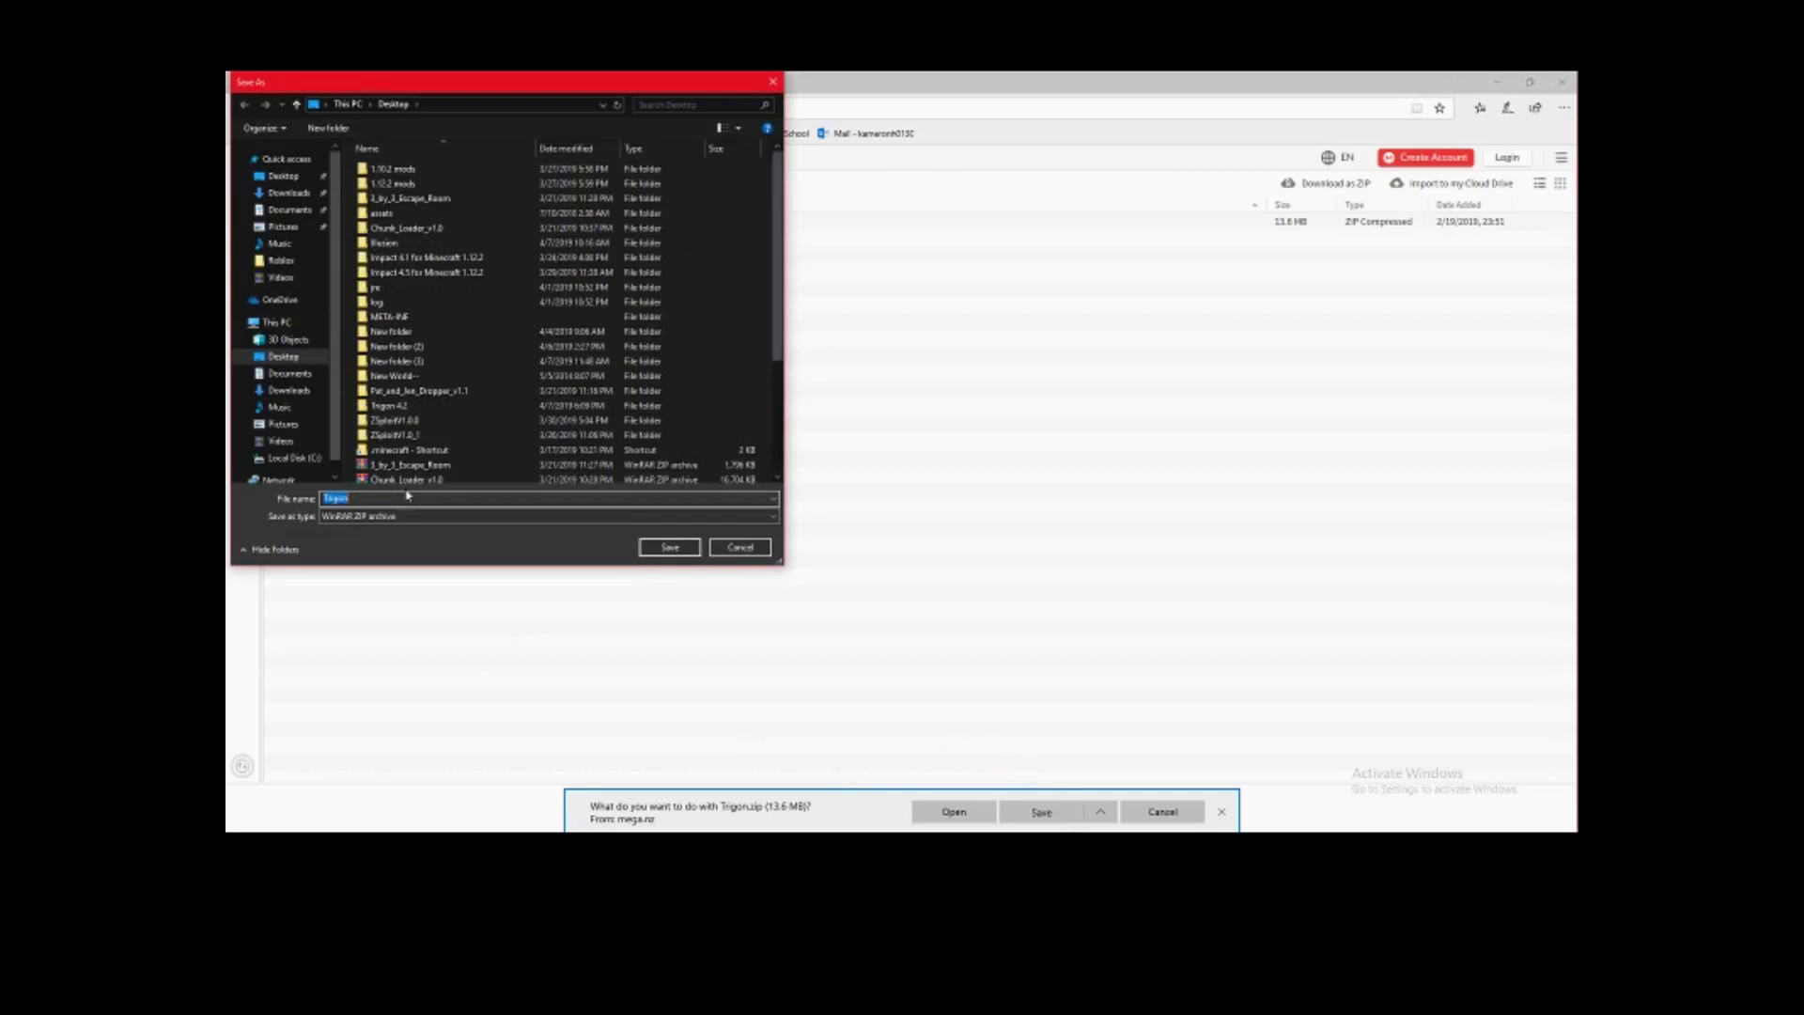
left_click(299, 362)
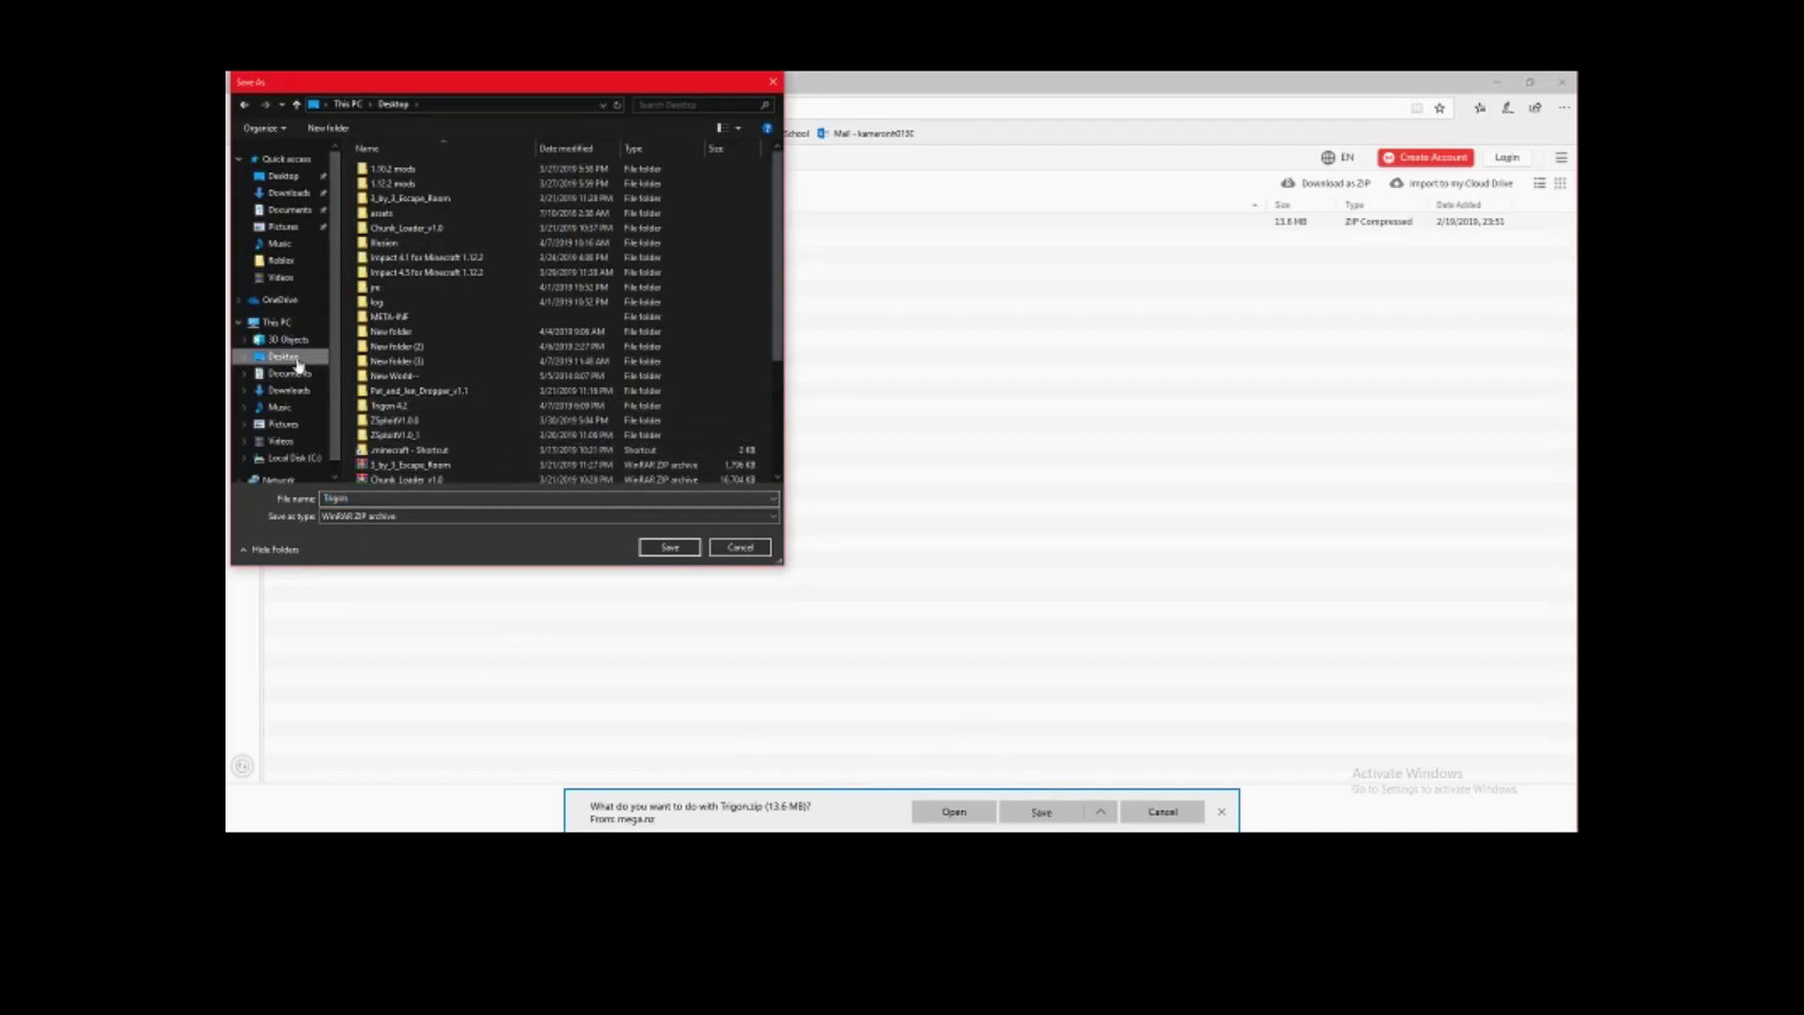
left_click(383, 496)
left_click(379, 496)
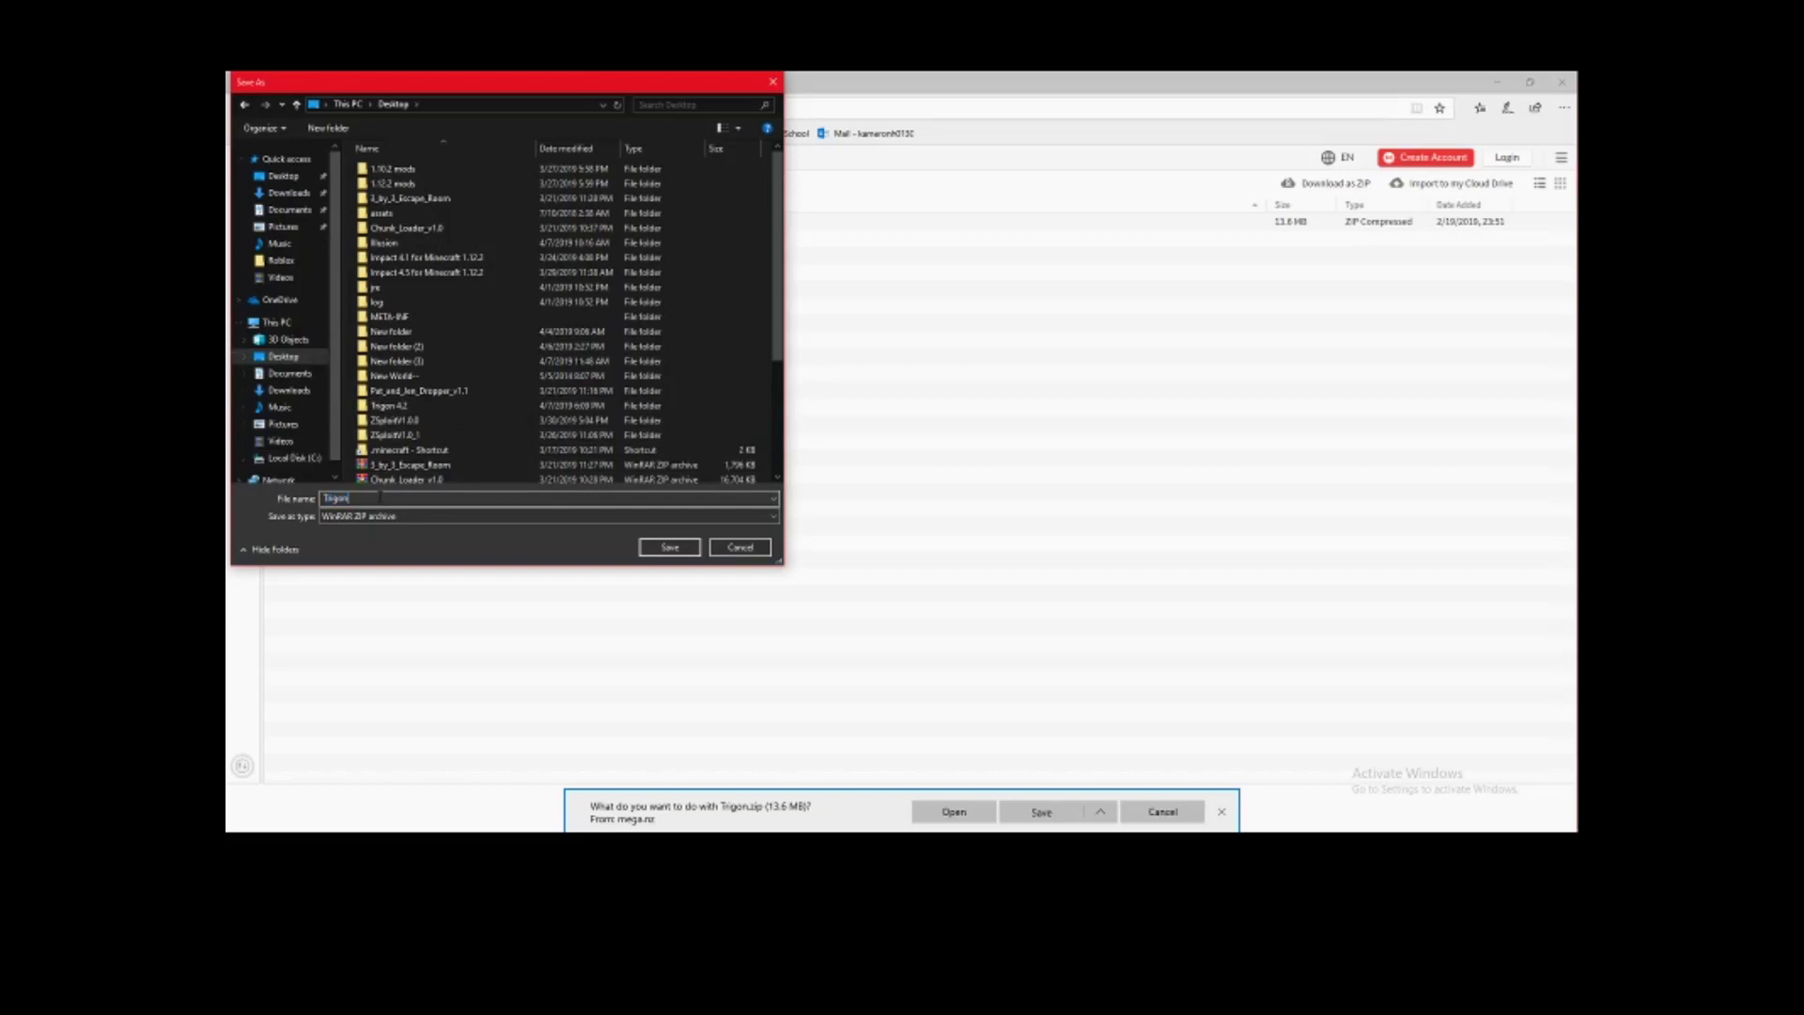
type("v")
type("1 test")
left_click(670, 546)
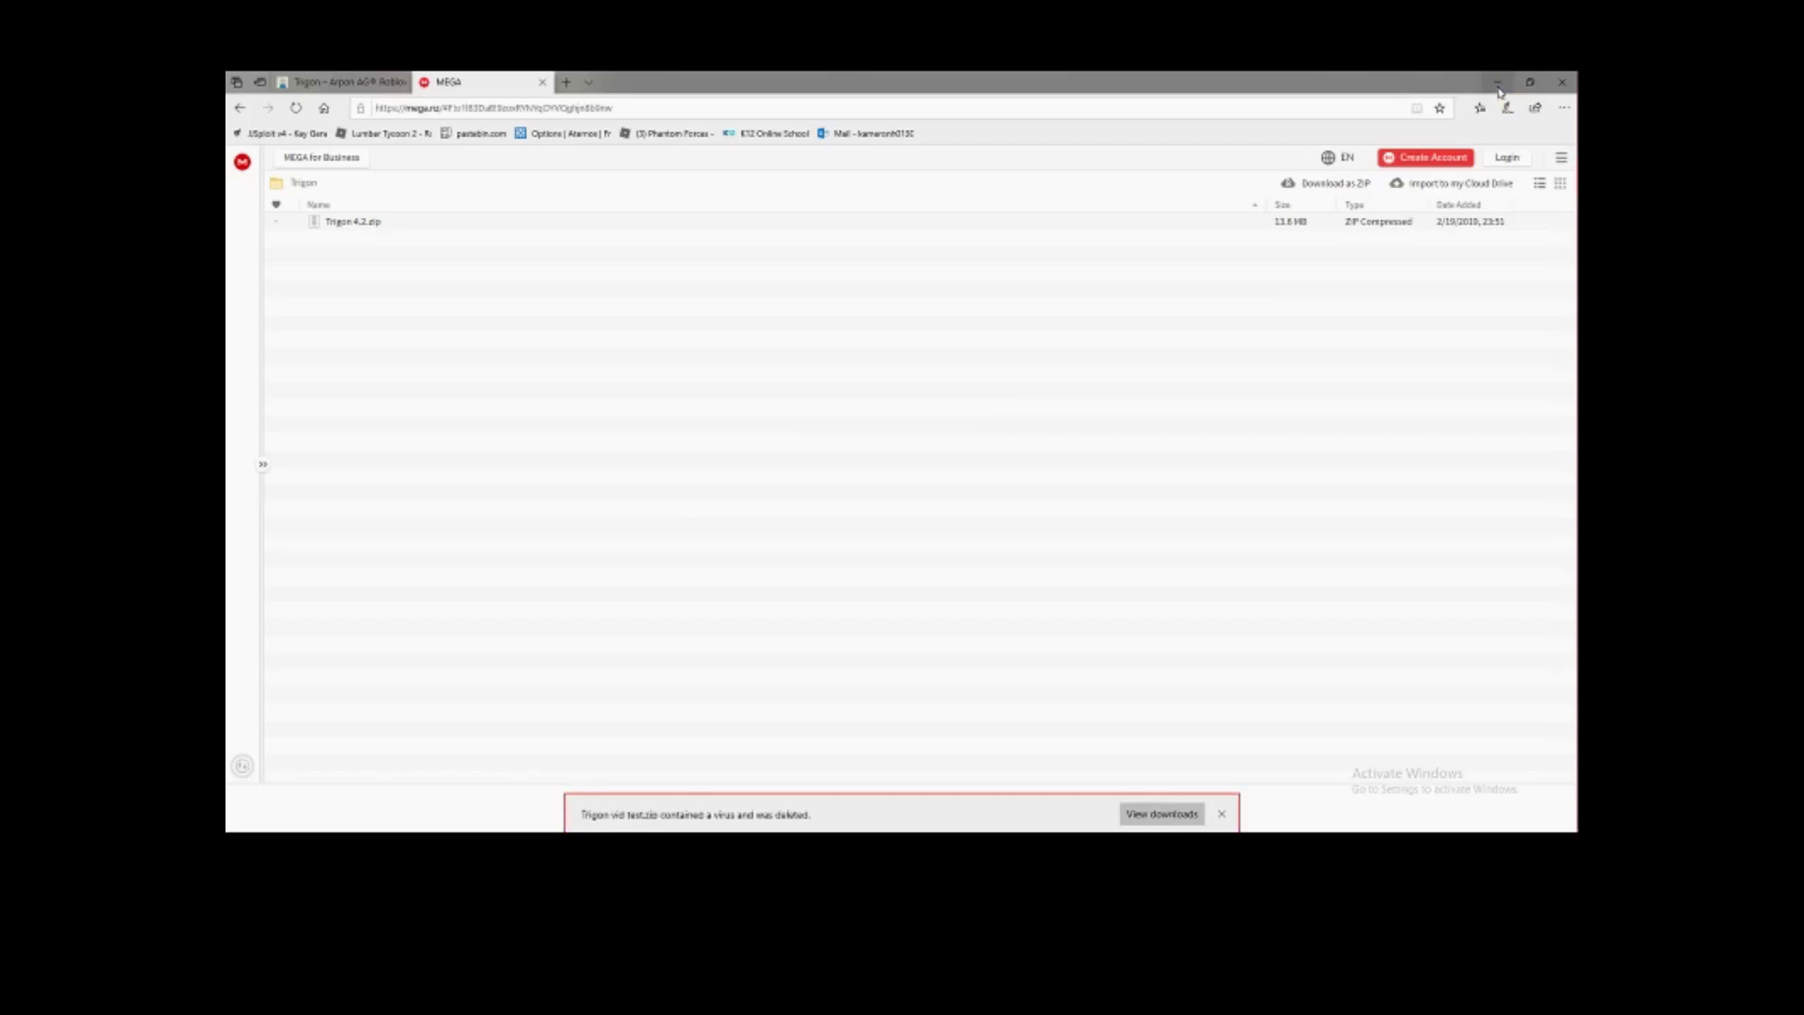
mouse_move(1575, 354)
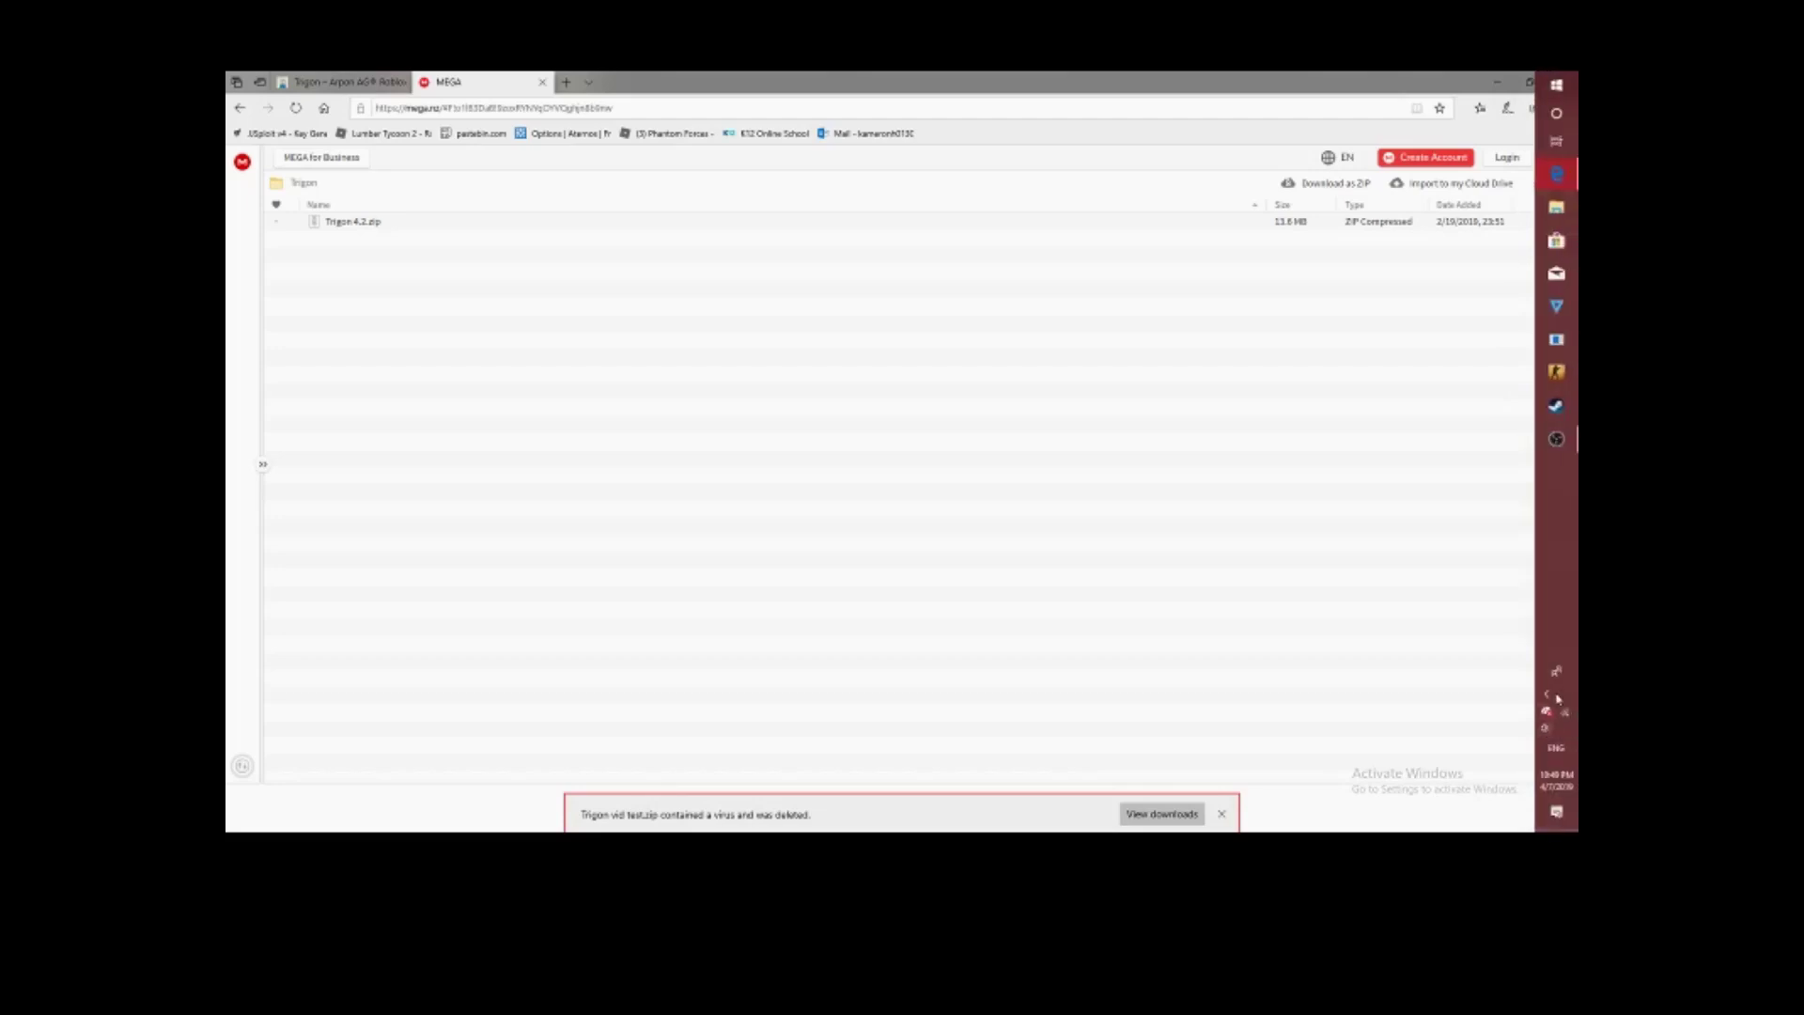
left_click(1547, 696)
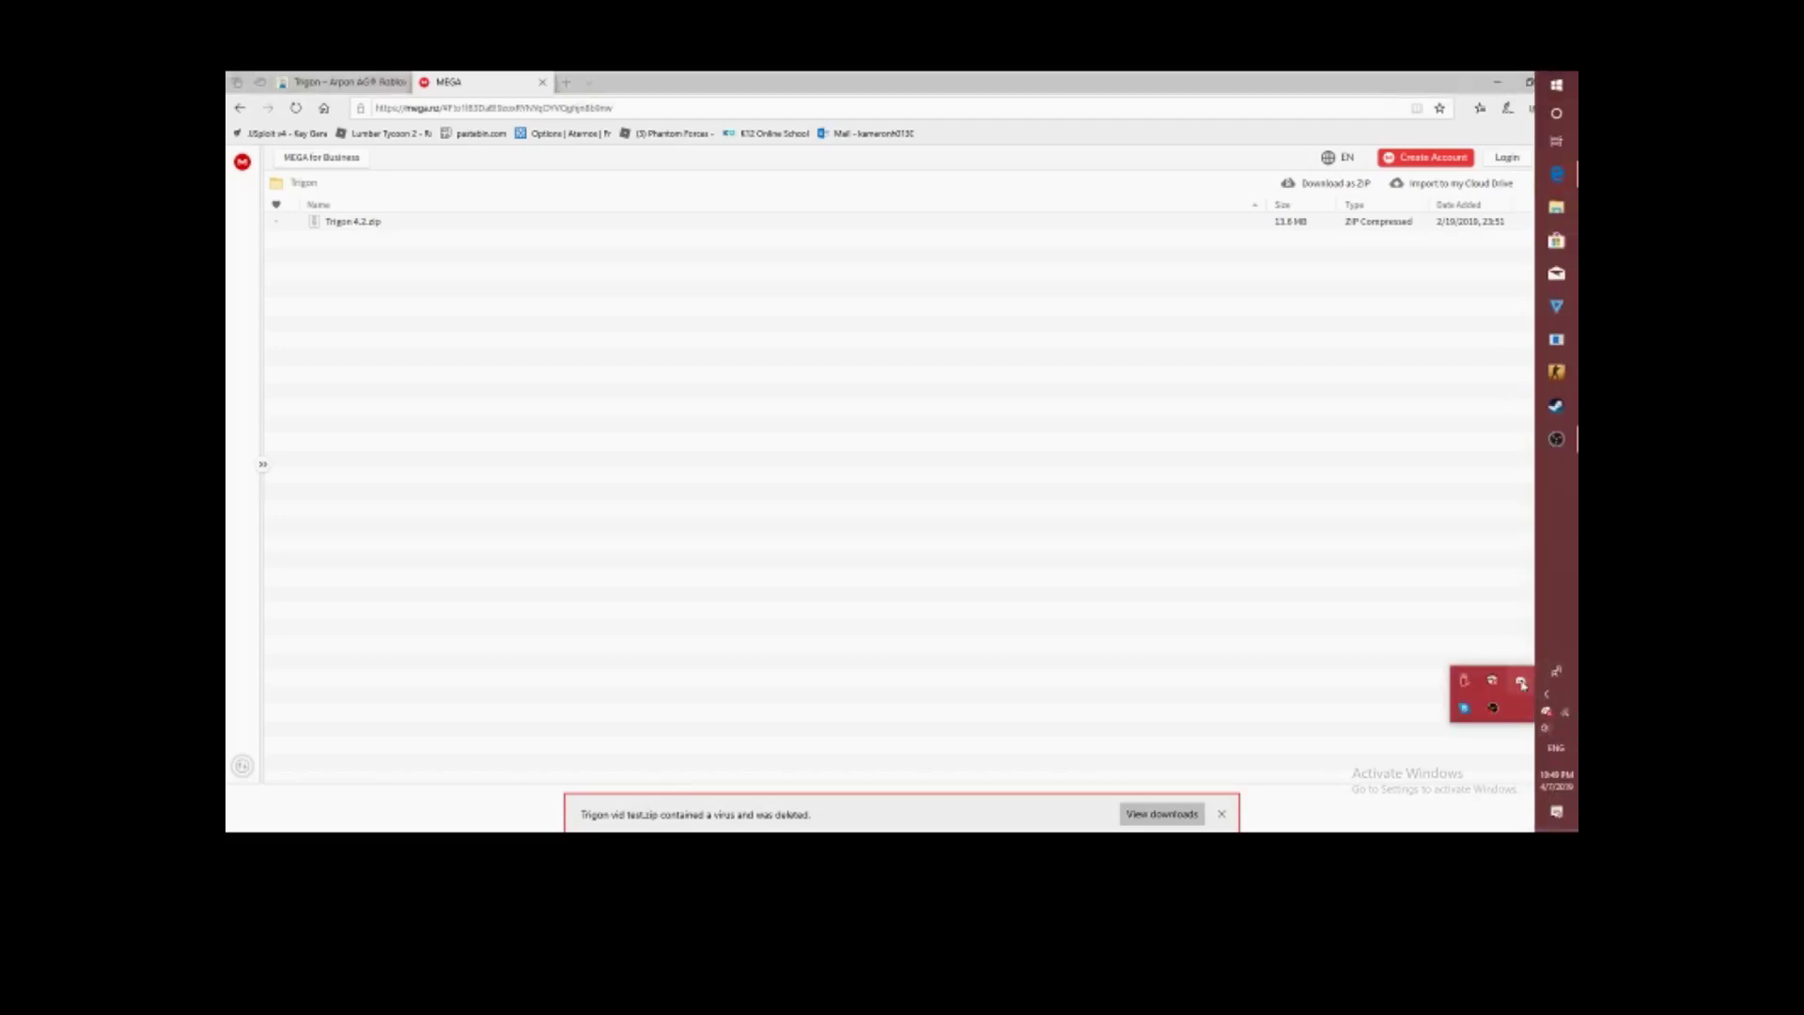
left_click(1521, 683)
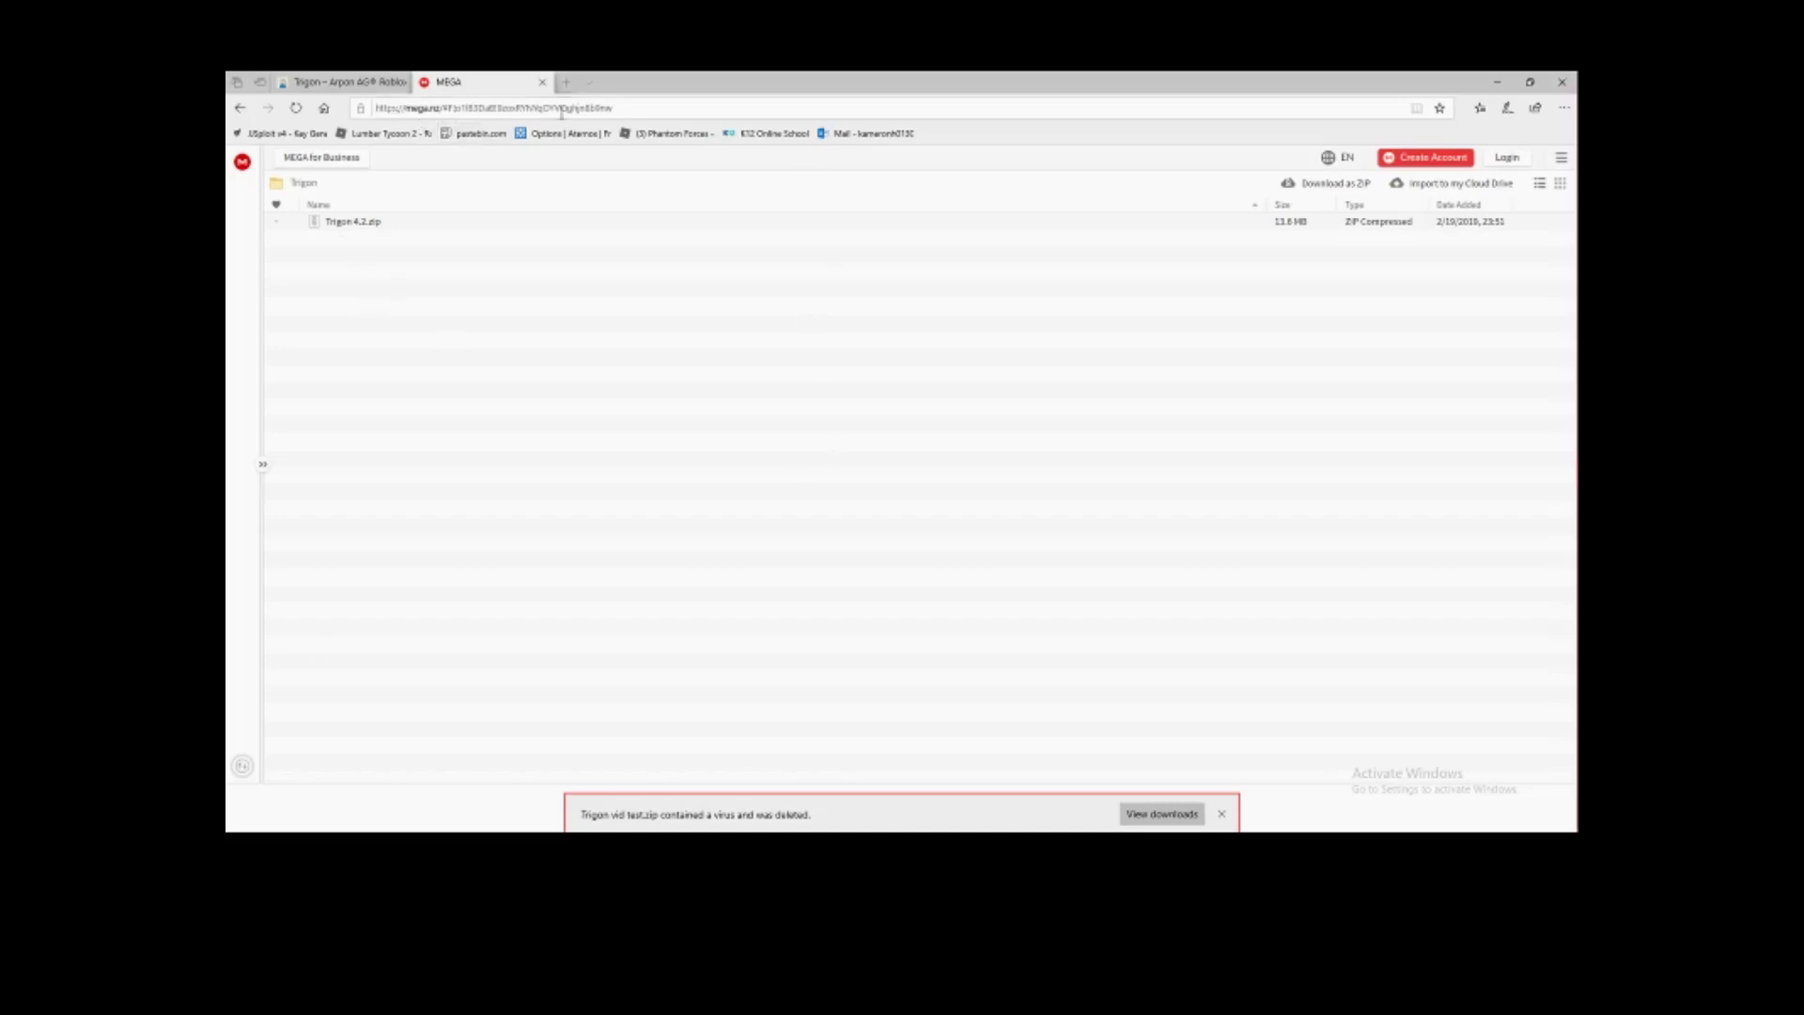
- Open Windows Security from the hidden tray icons over the MEGA page
left_click(394, 108)
left_click(1115, 318)
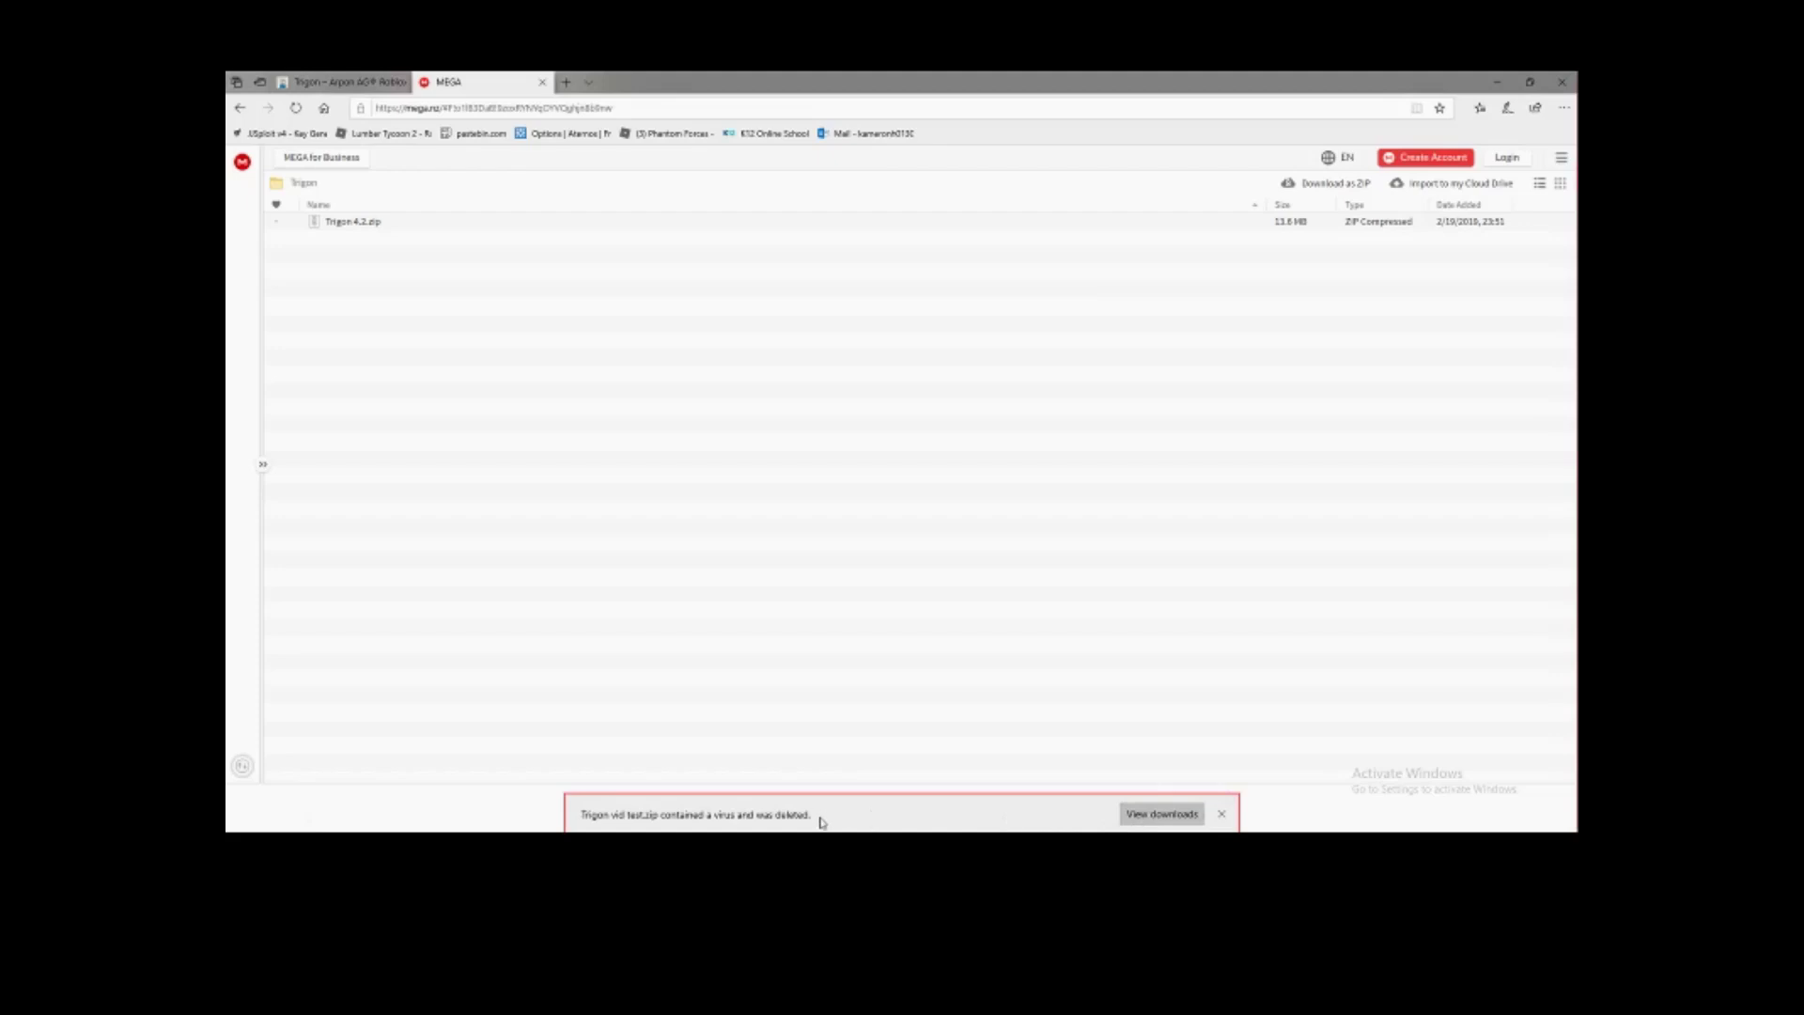
left_click(1546, 700)
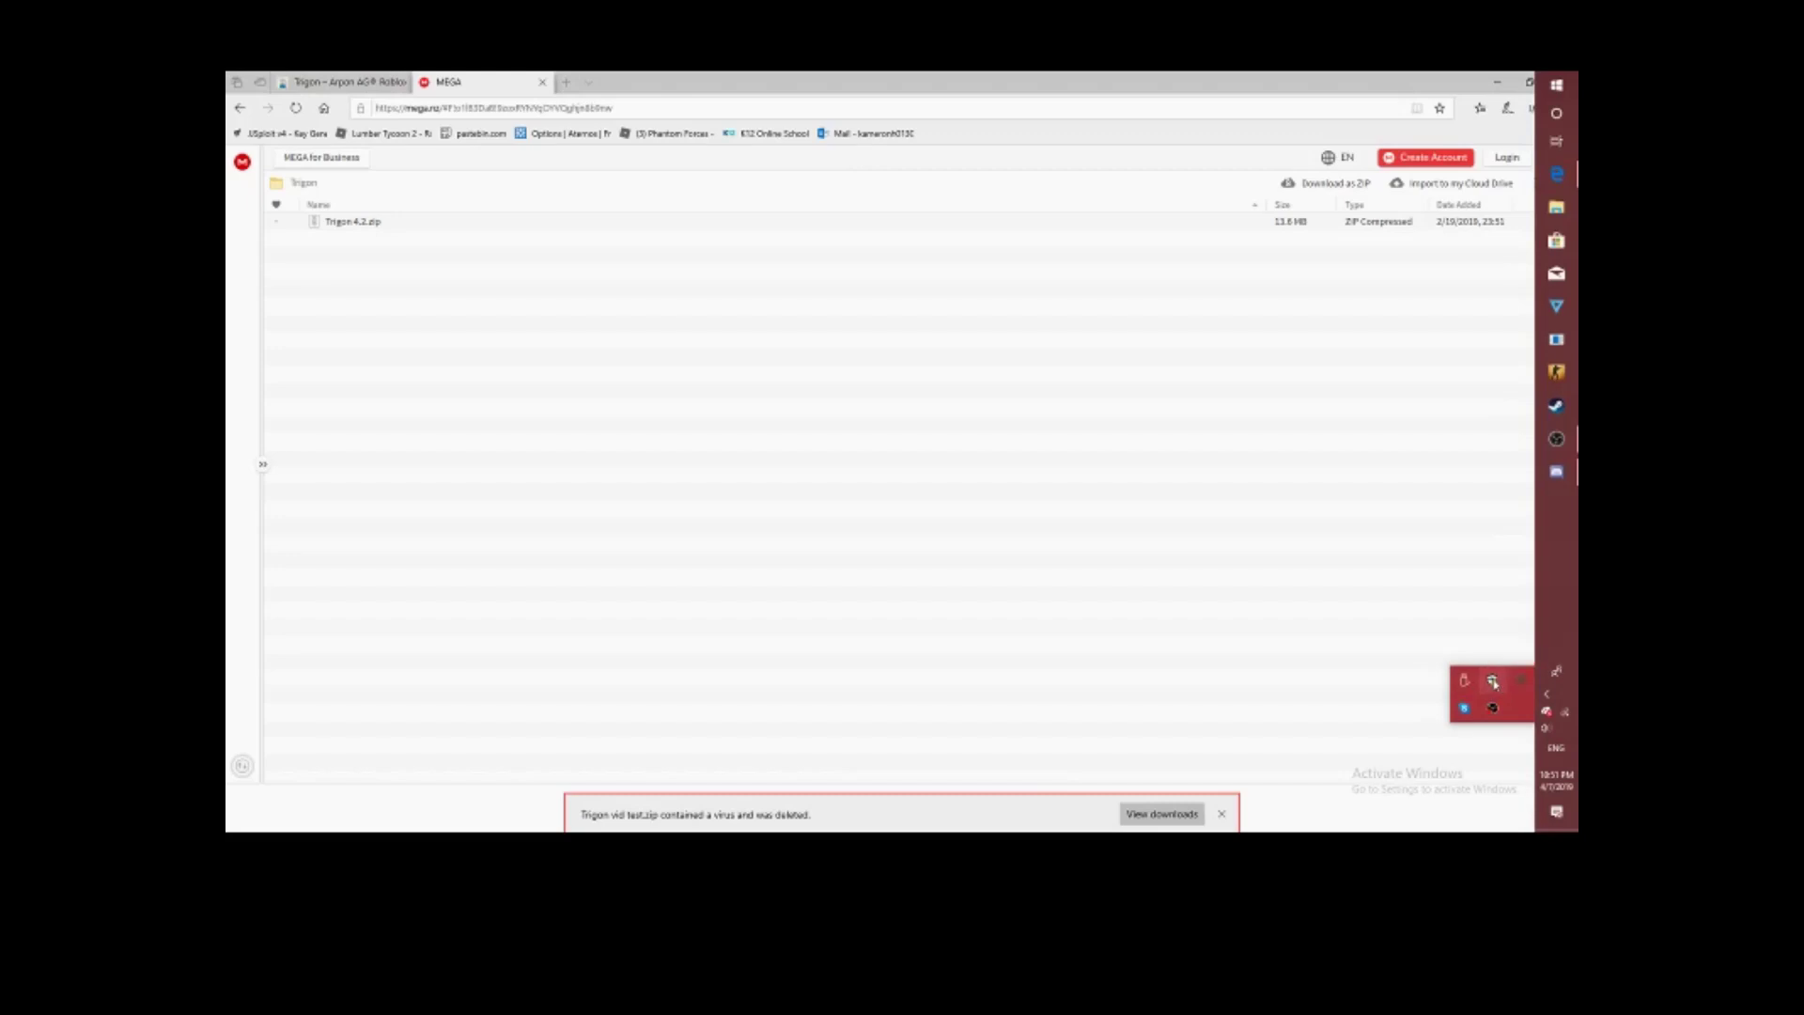
left_click(1492, 681)
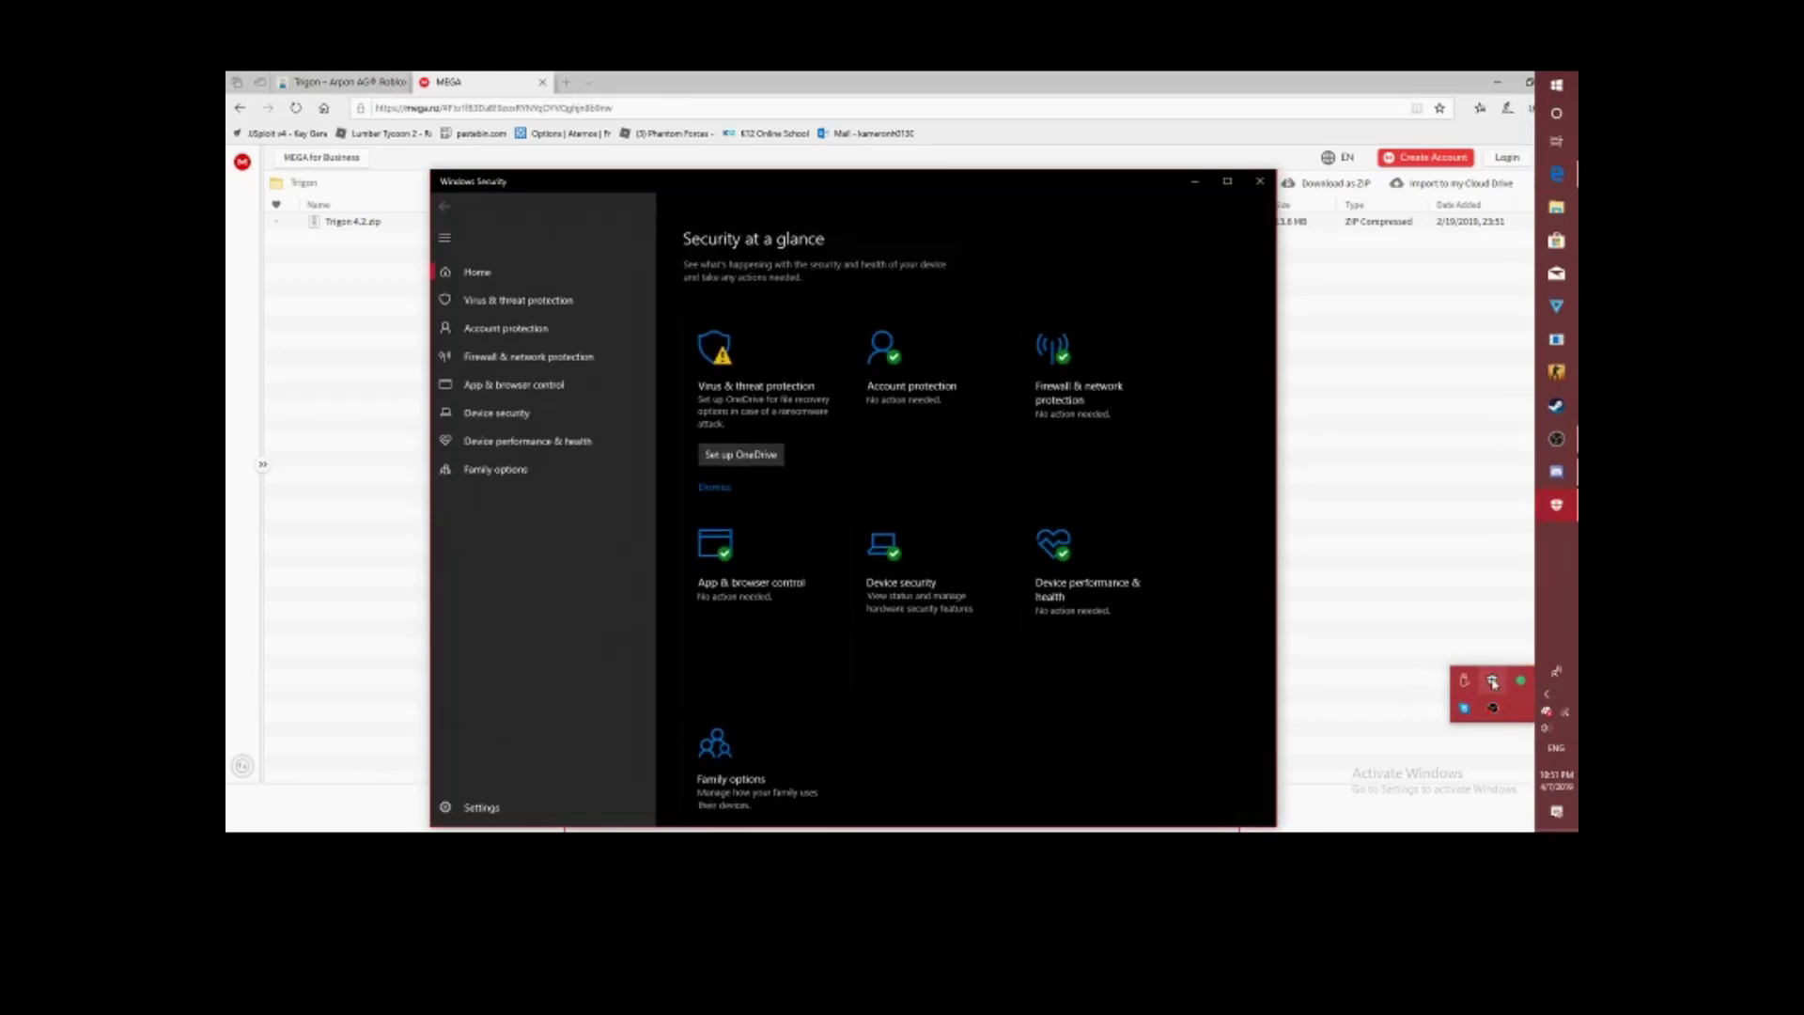
- Check Virus & threat protection's Threat history, then return to Edge and open its Favorites hub
left_click(763, 432)
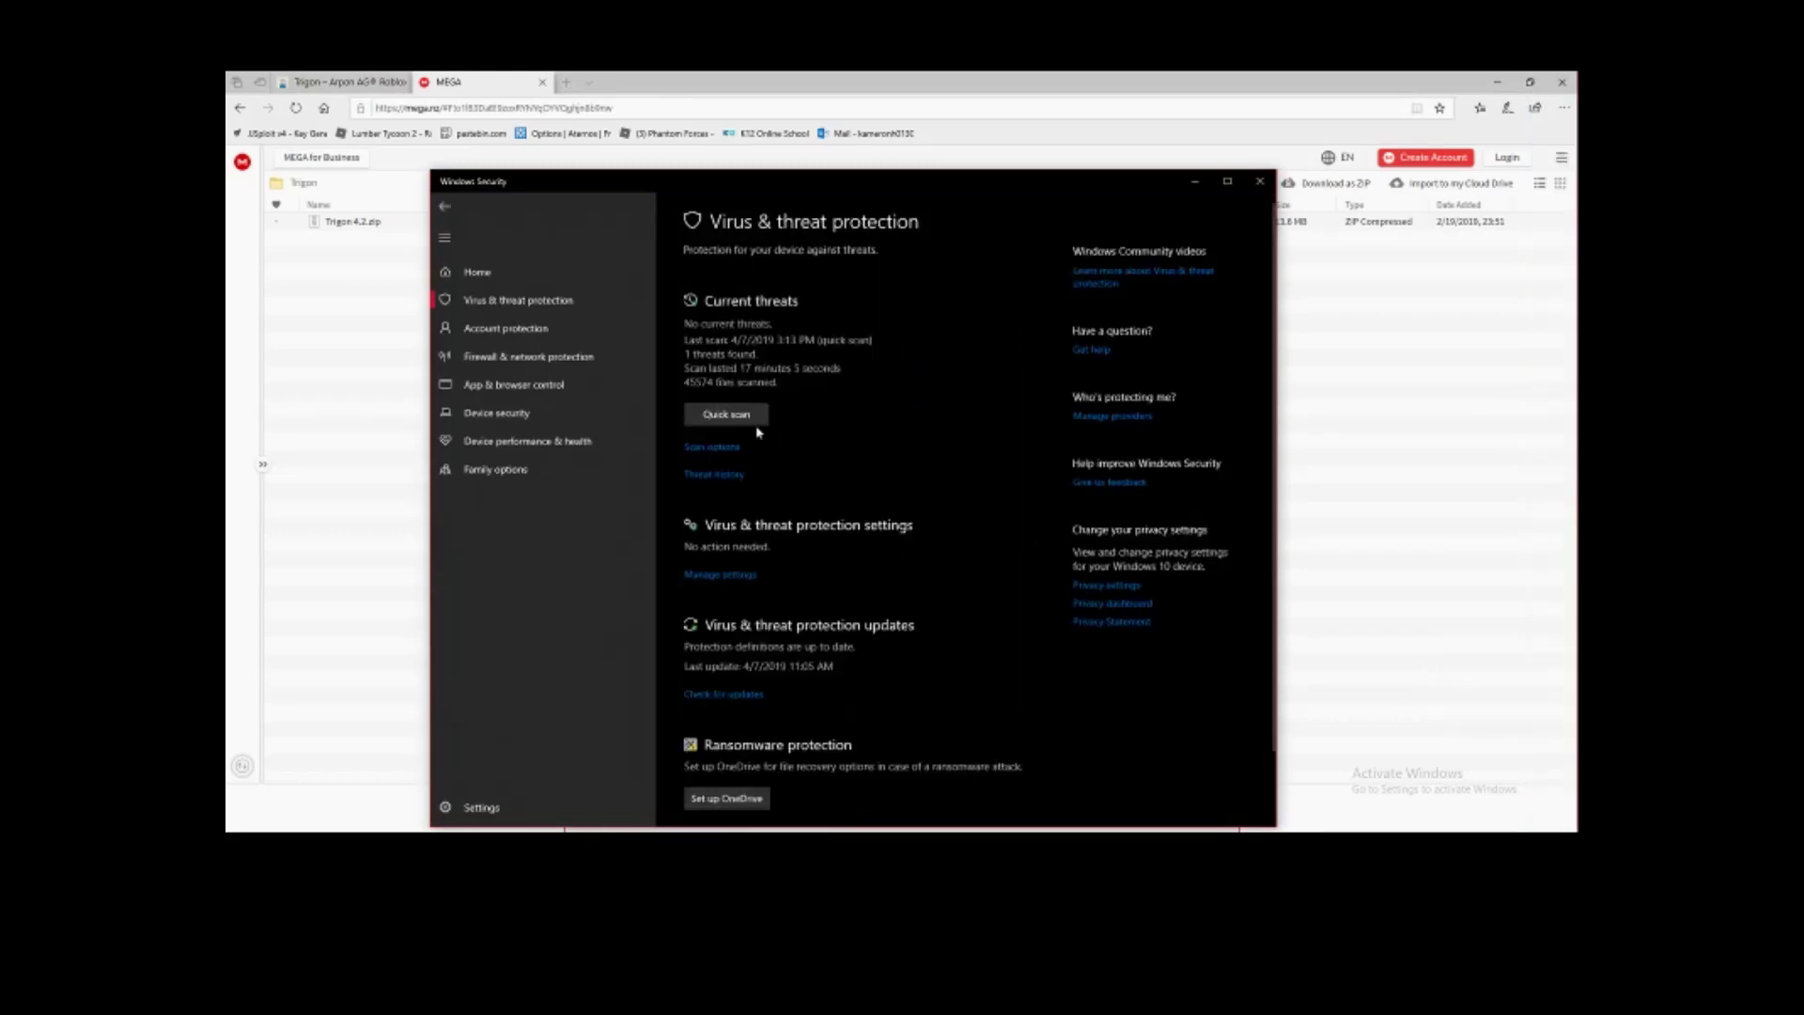
left_click(711, 476)
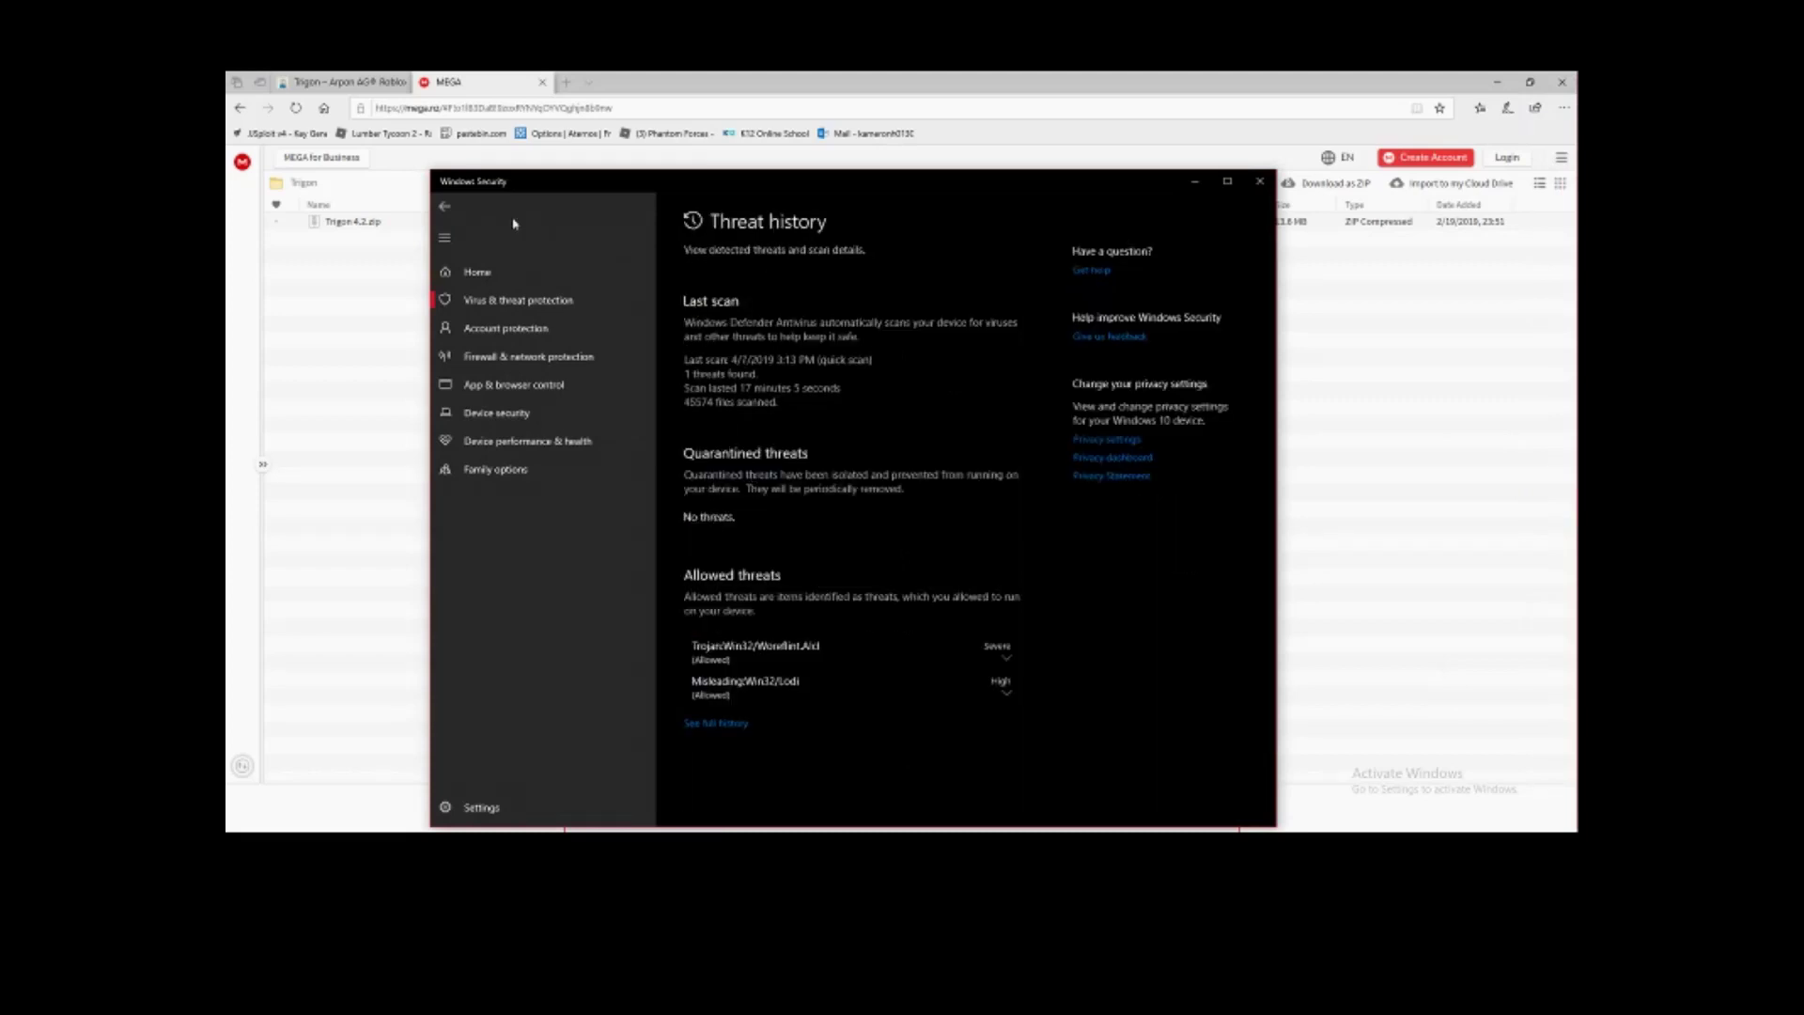
left_click(447, 208)
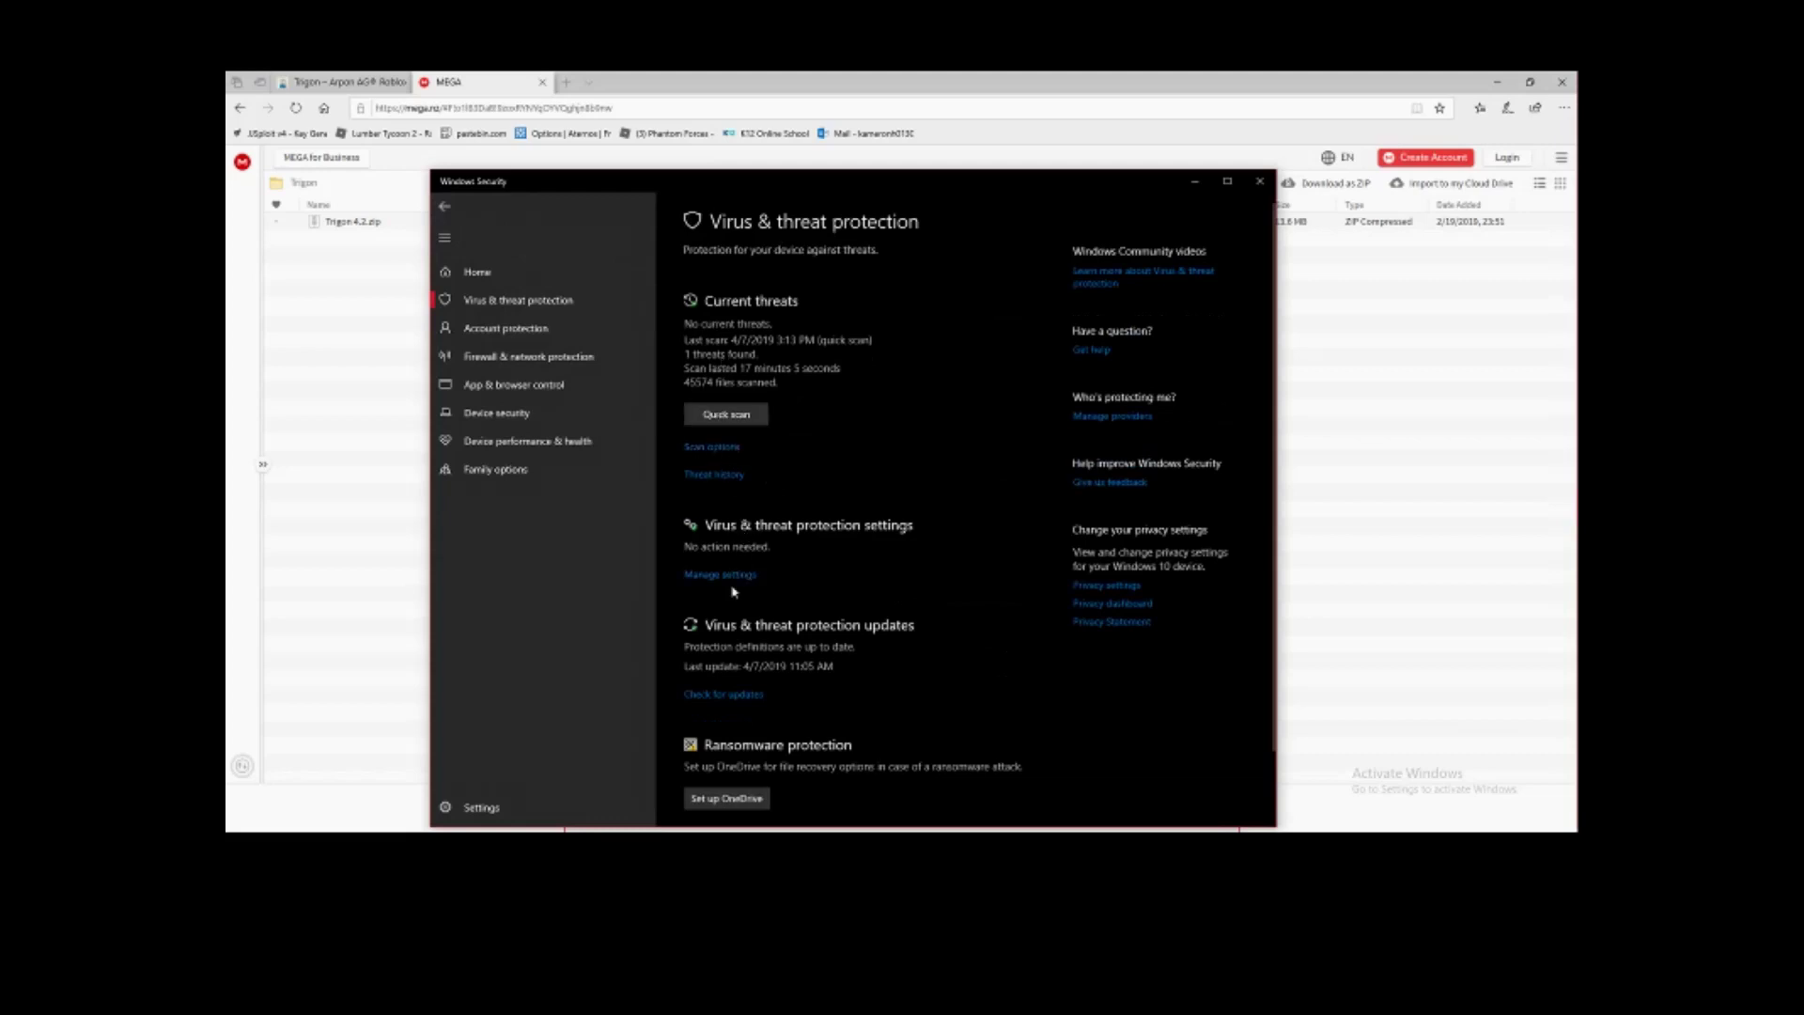
left_click(715, 475)
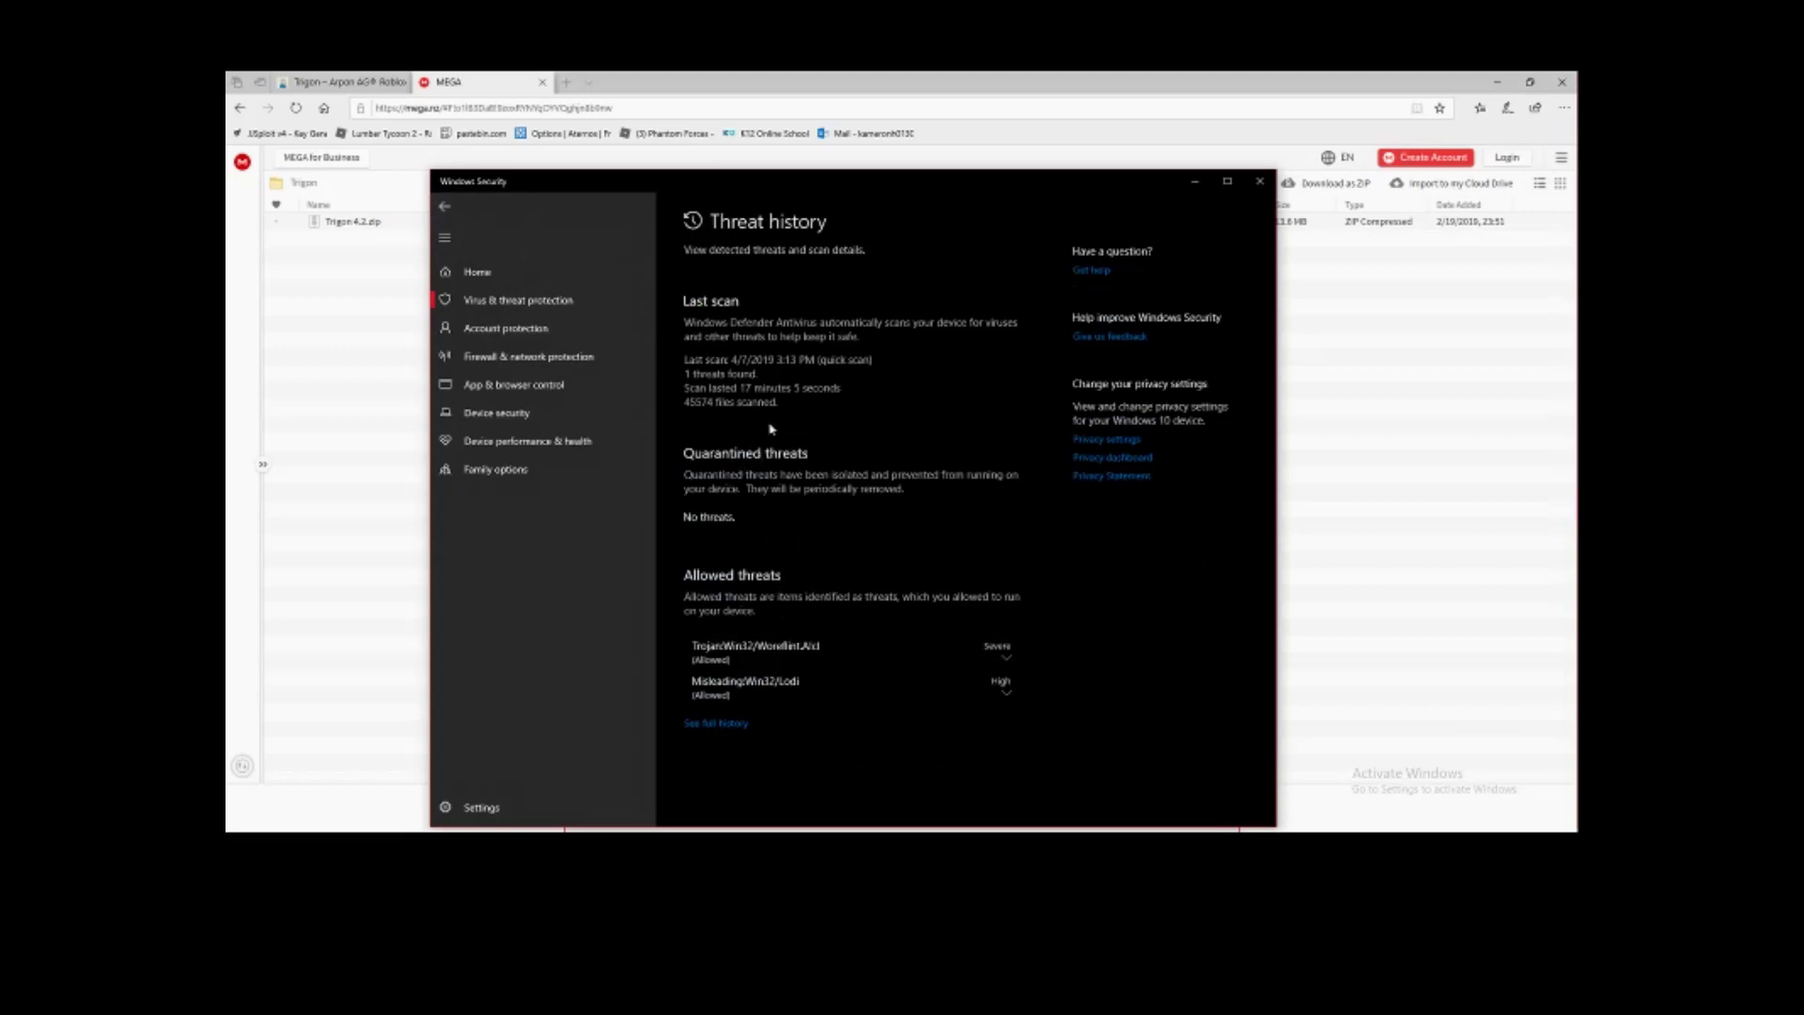
left_click(1401, 389)
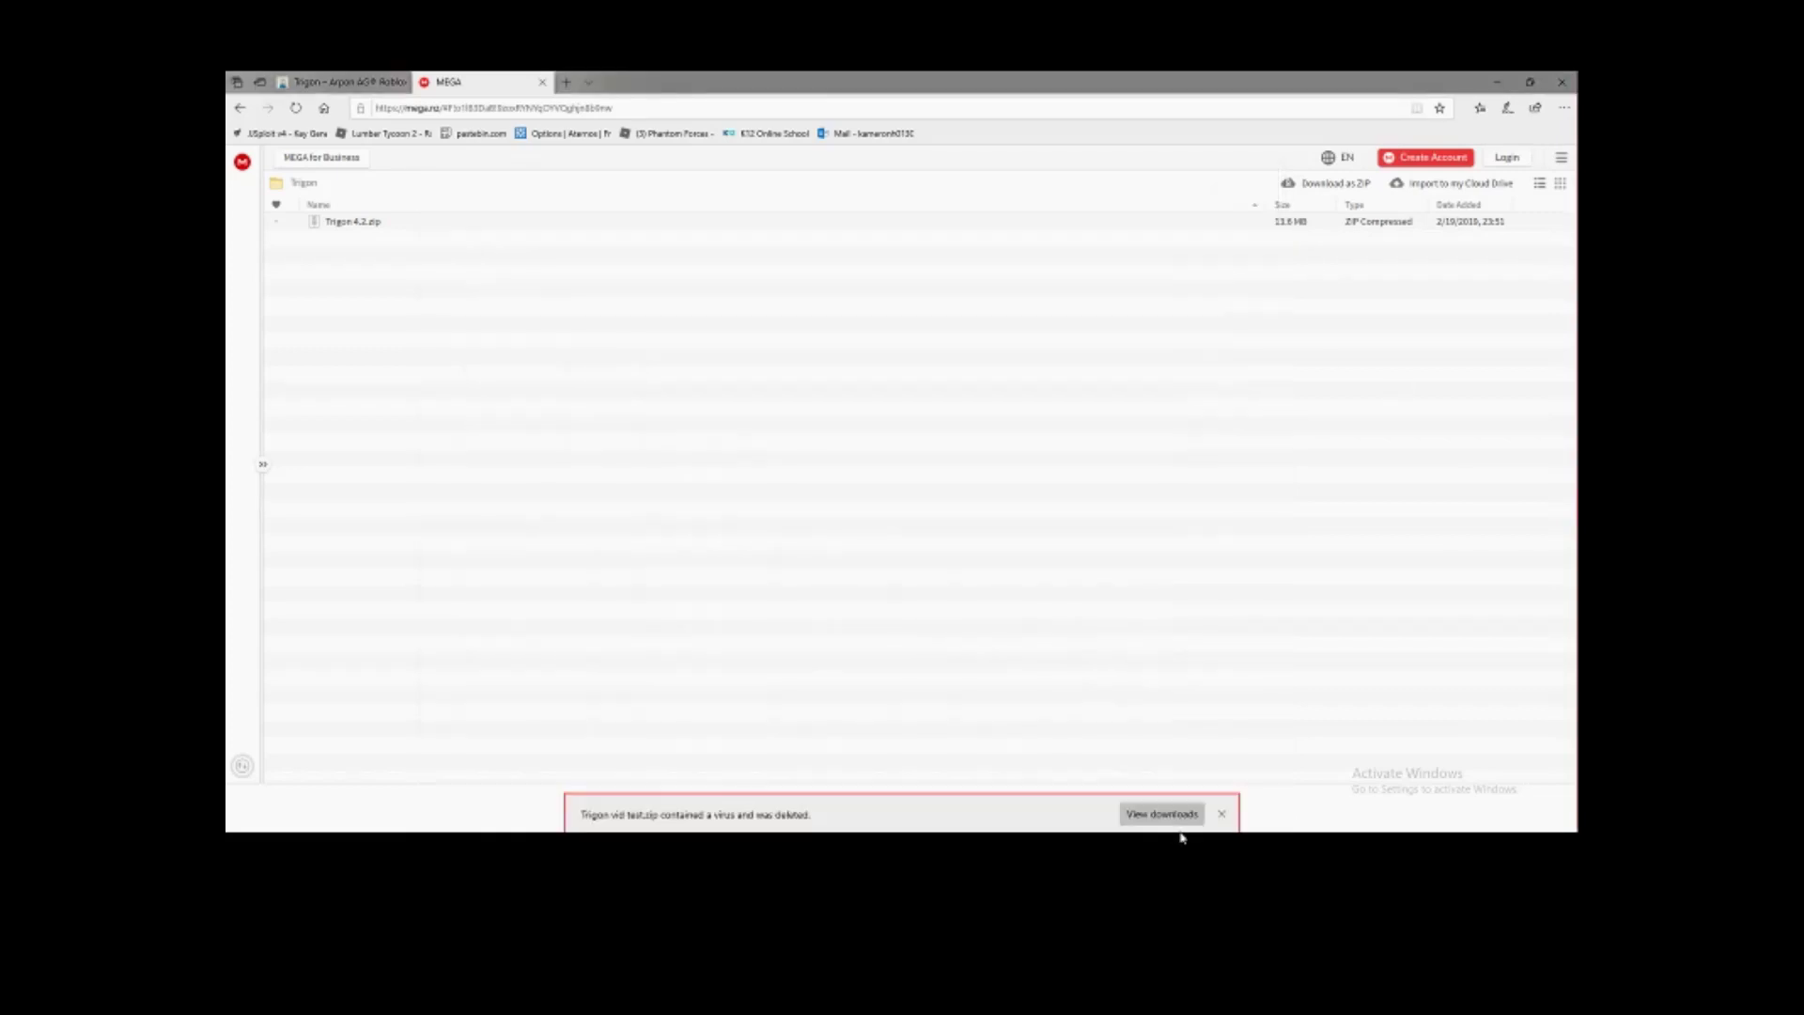
left_click(1479, 111)
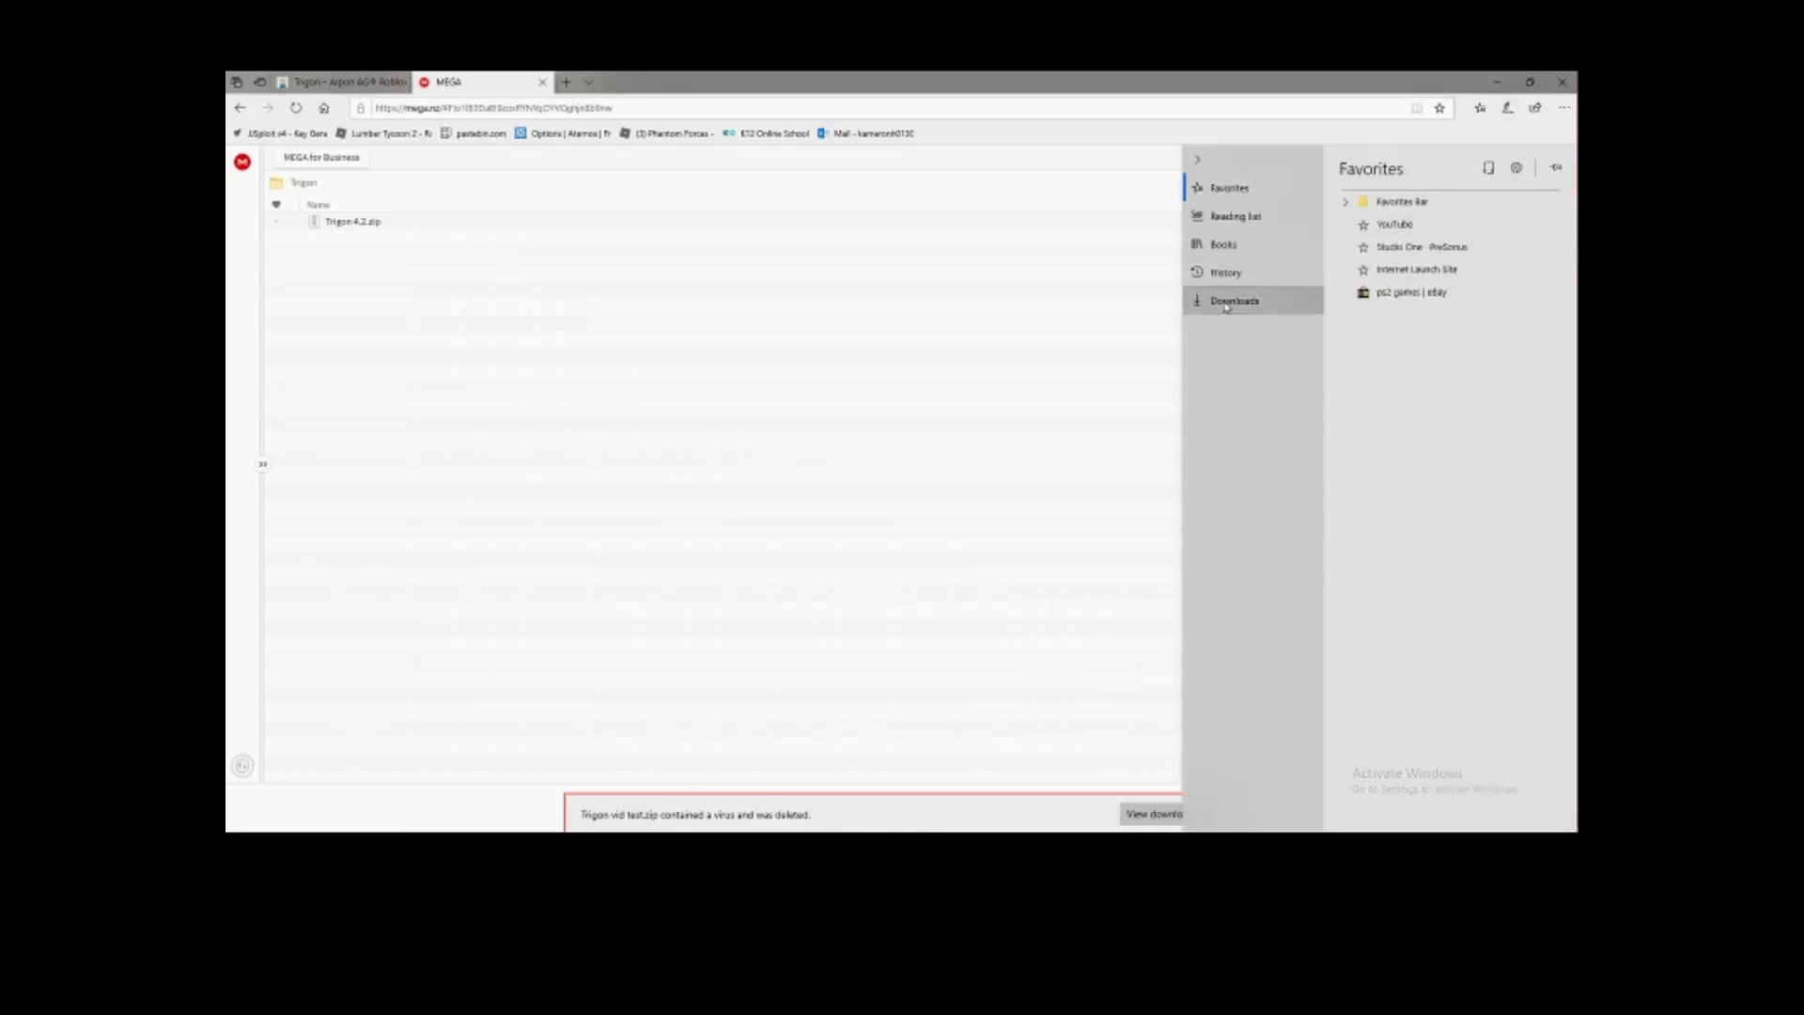
- Inspect the virus-deleted Trigon vid test.zip entry in Edge's Downloads list and copy its link
left_click(1273, 298)
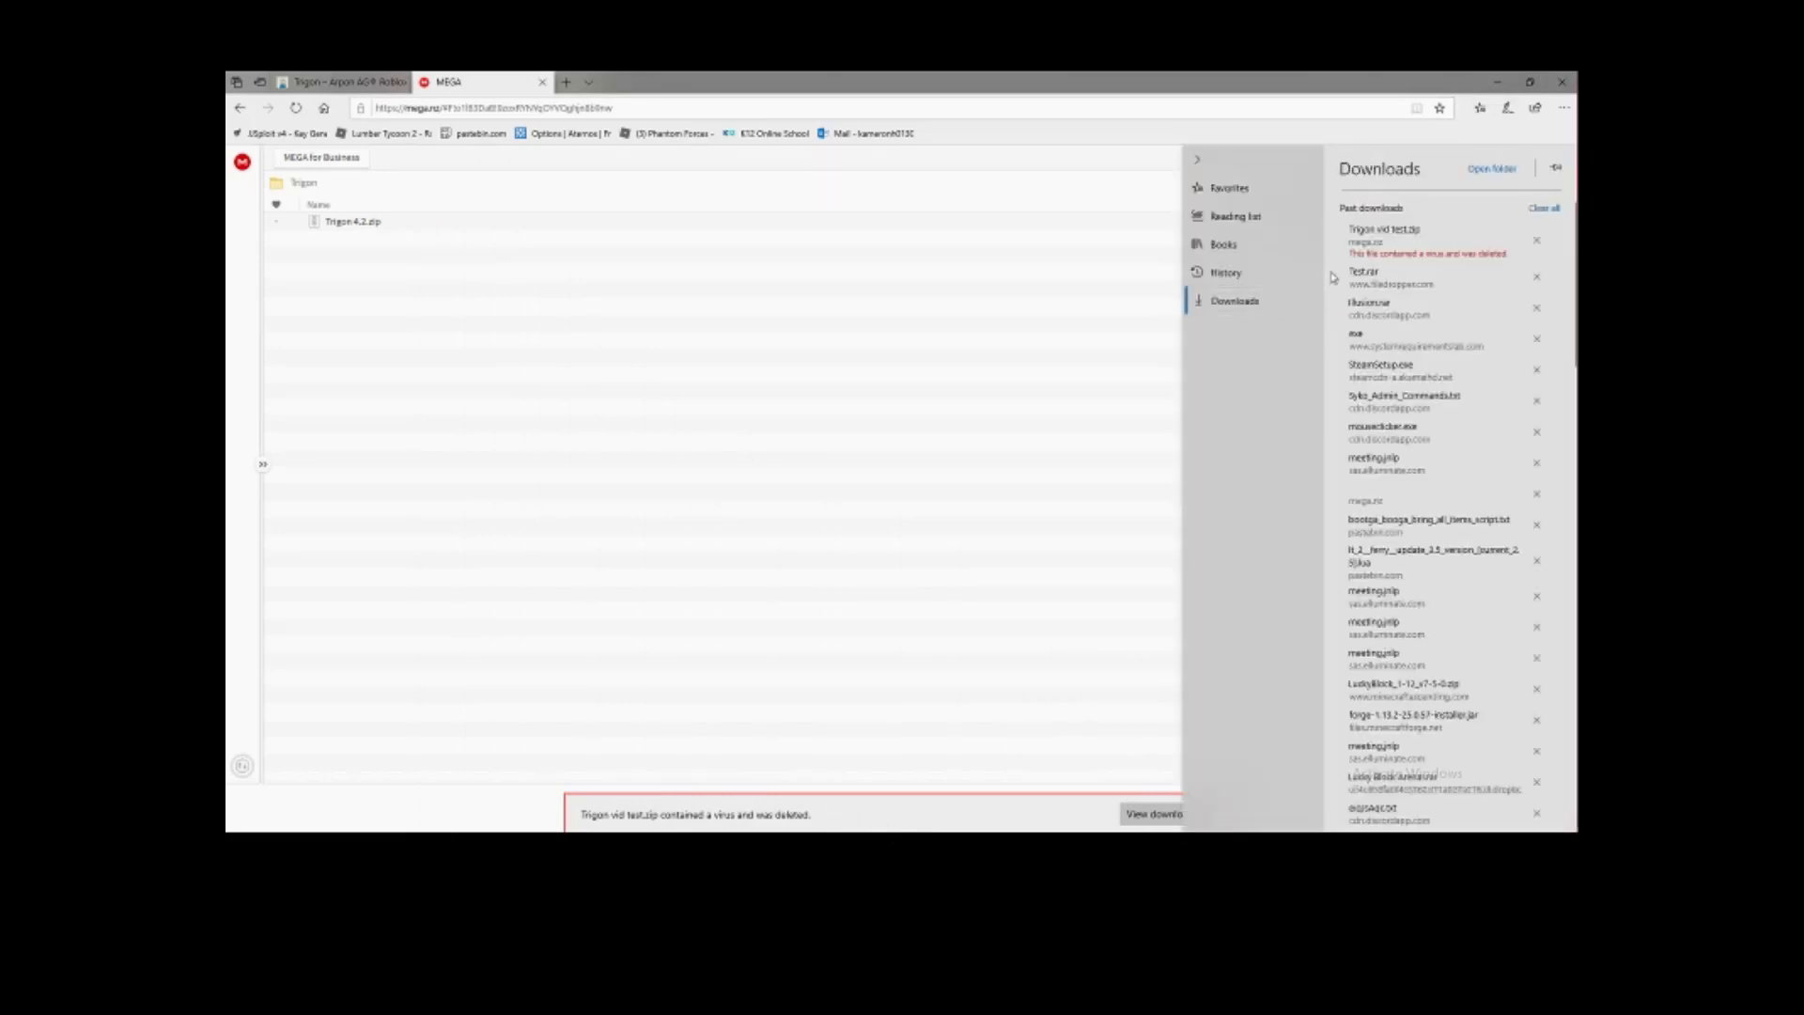
left_click(1402, 256)
left_click(1421, 237)
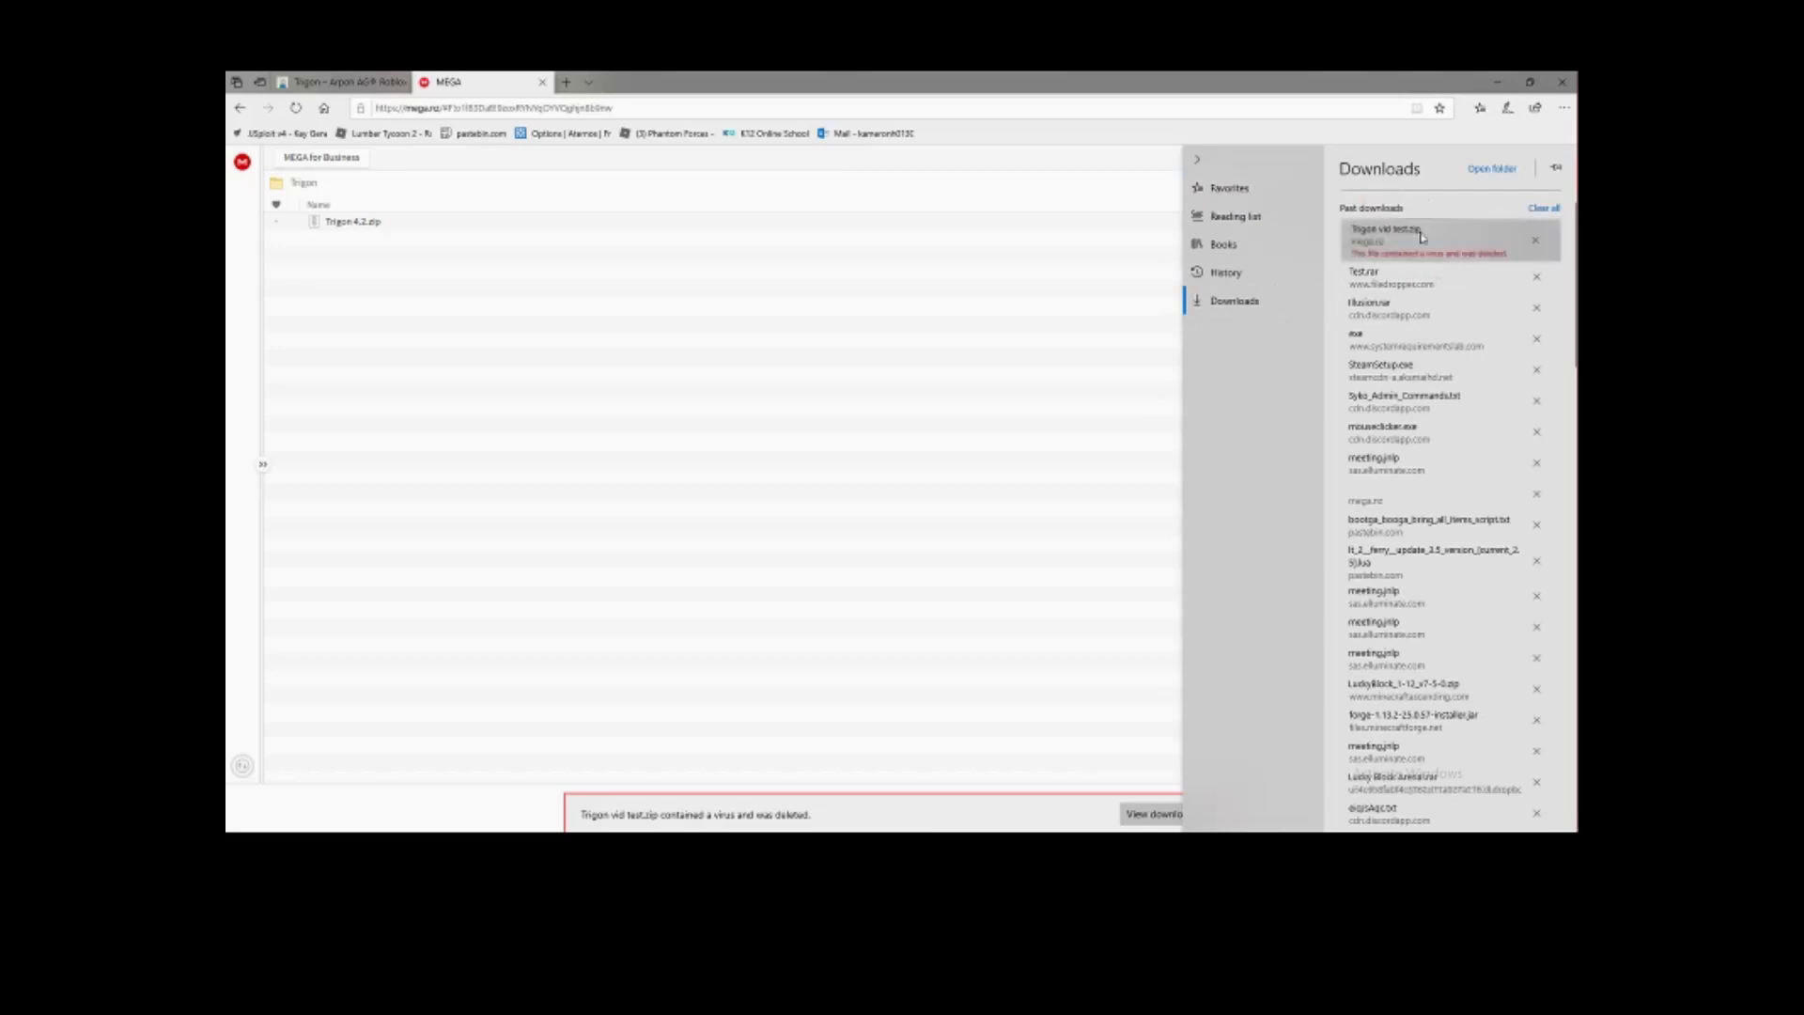
left_click(1422, 237)
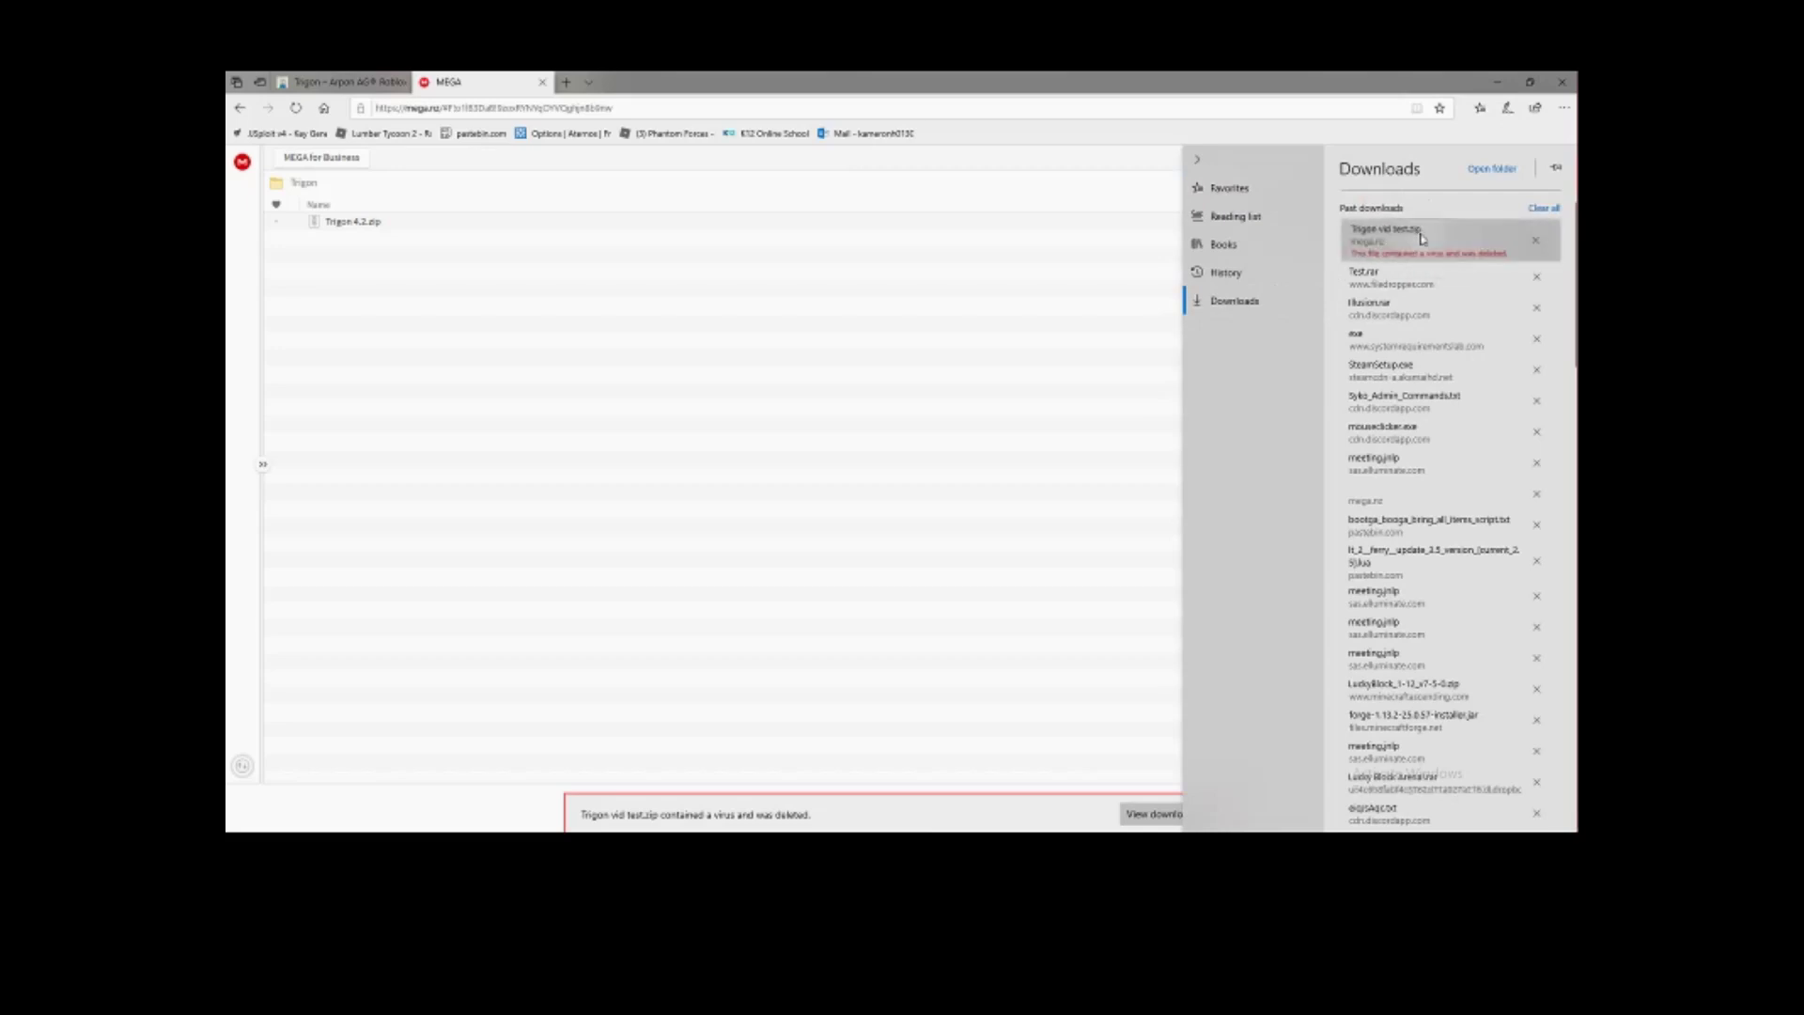
left_click(1132, 297)
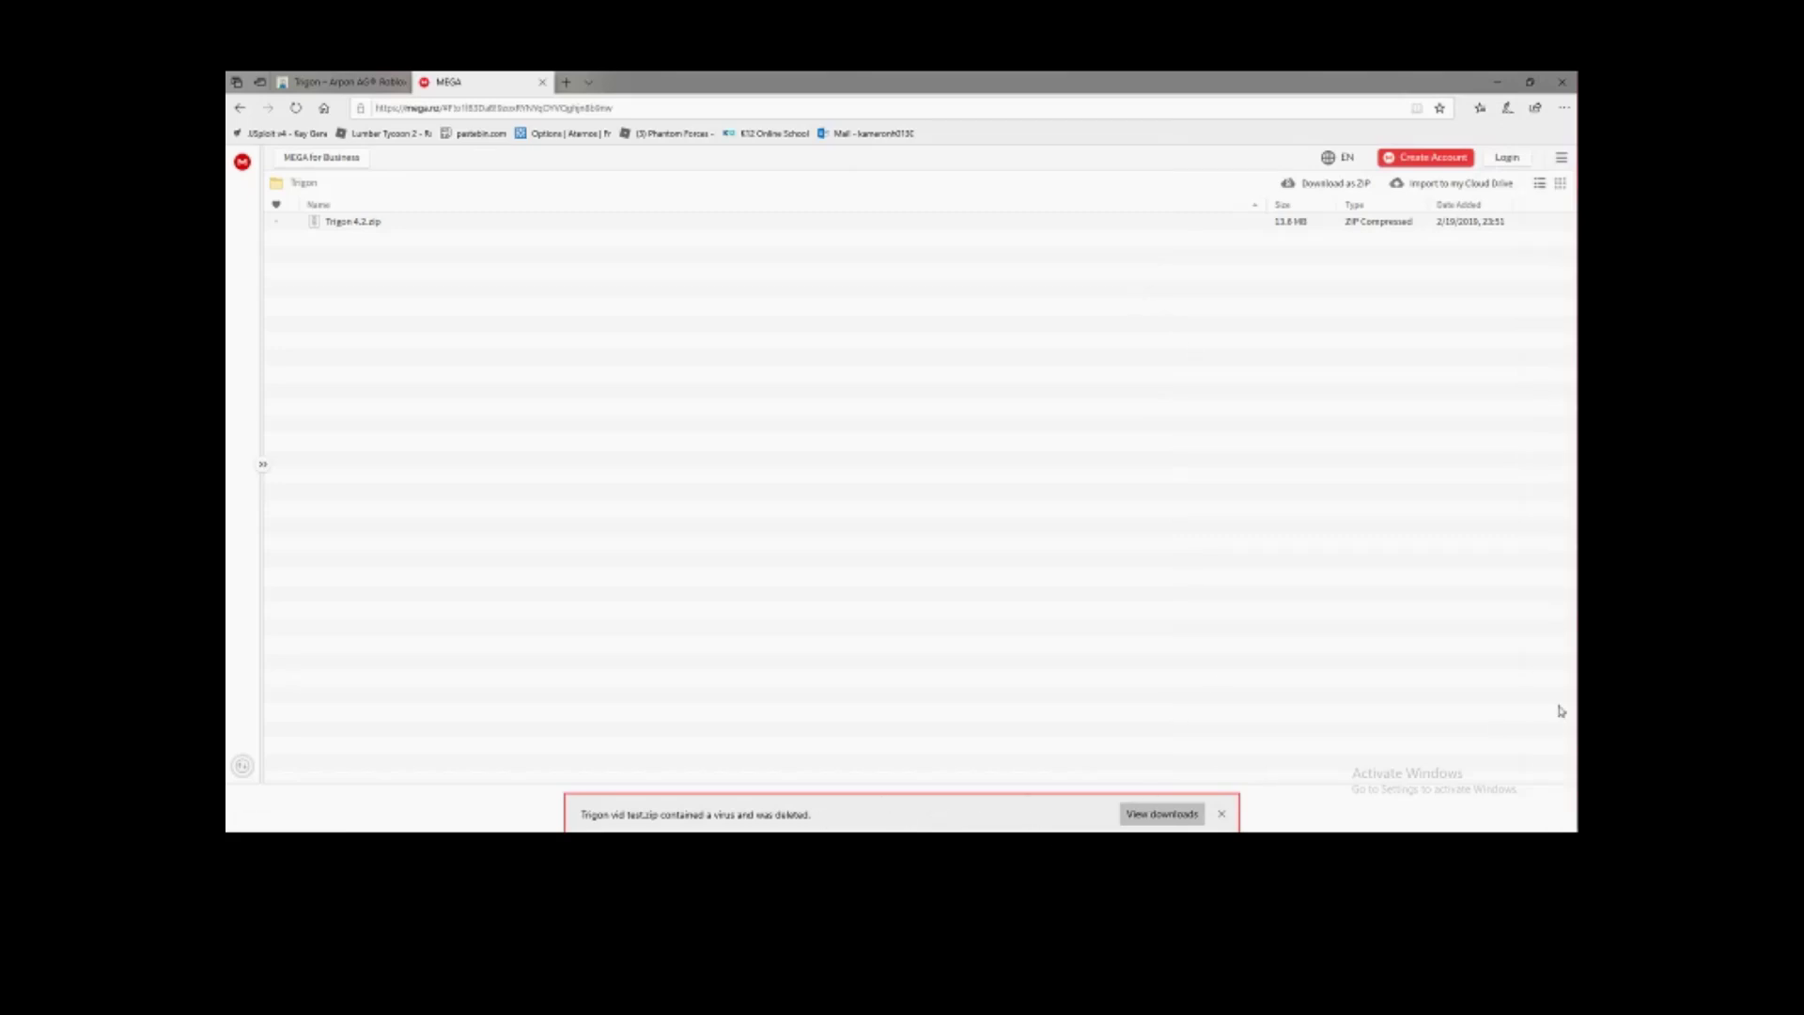
left_click(1162, 814)
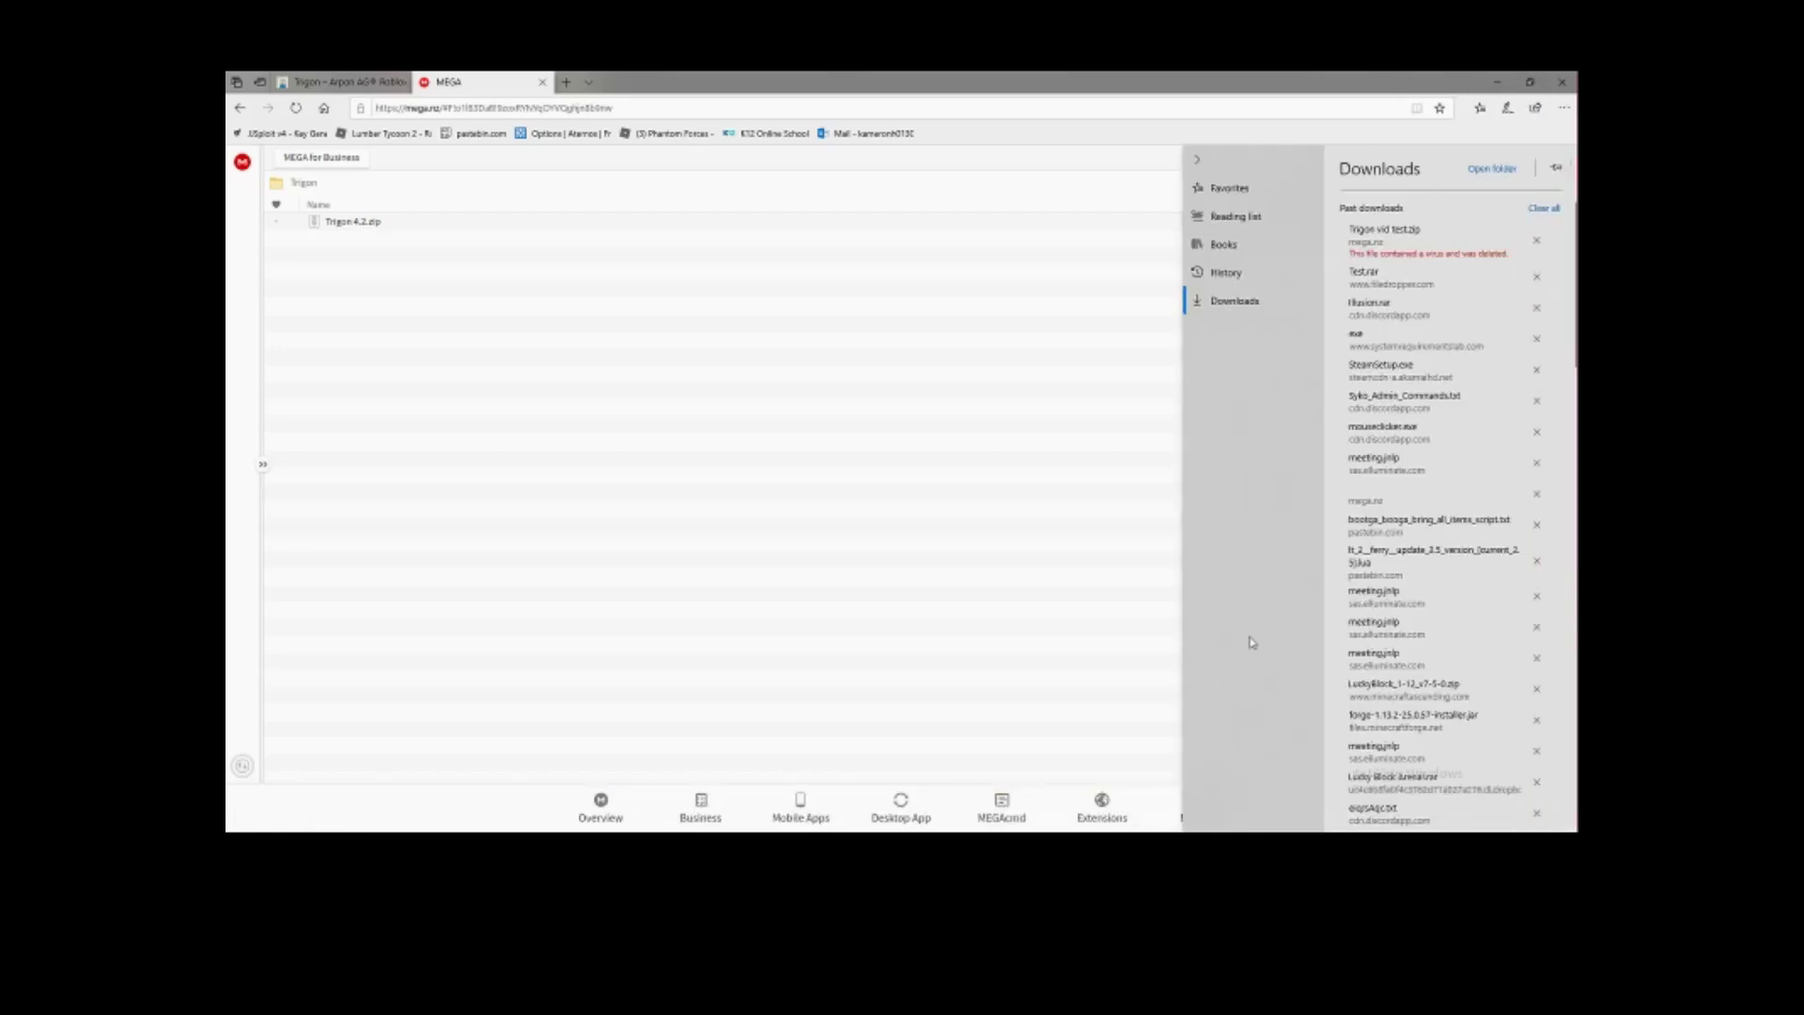
right_click(1399, 247)
left_click(1434, 263)
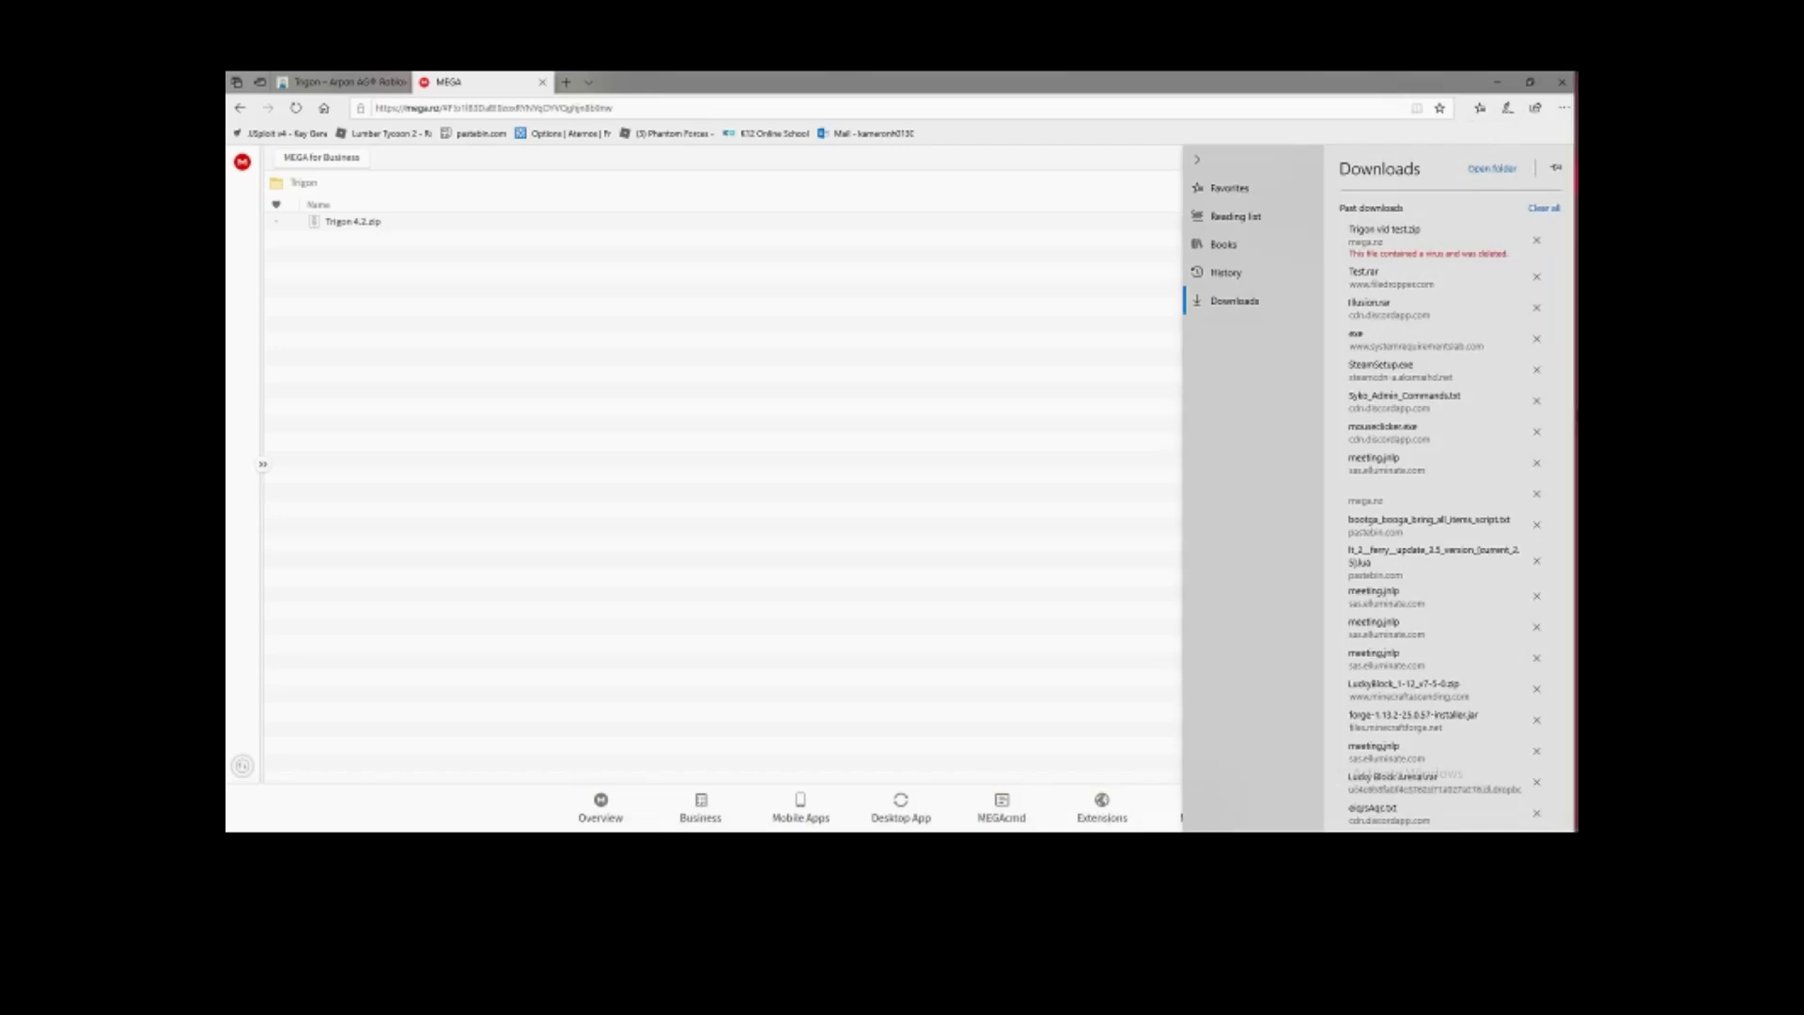
- Bring back Windows Security's Threat history and expand then collapse the Misleading:Win32/Lodi entry
mouse_move(1568, 429)
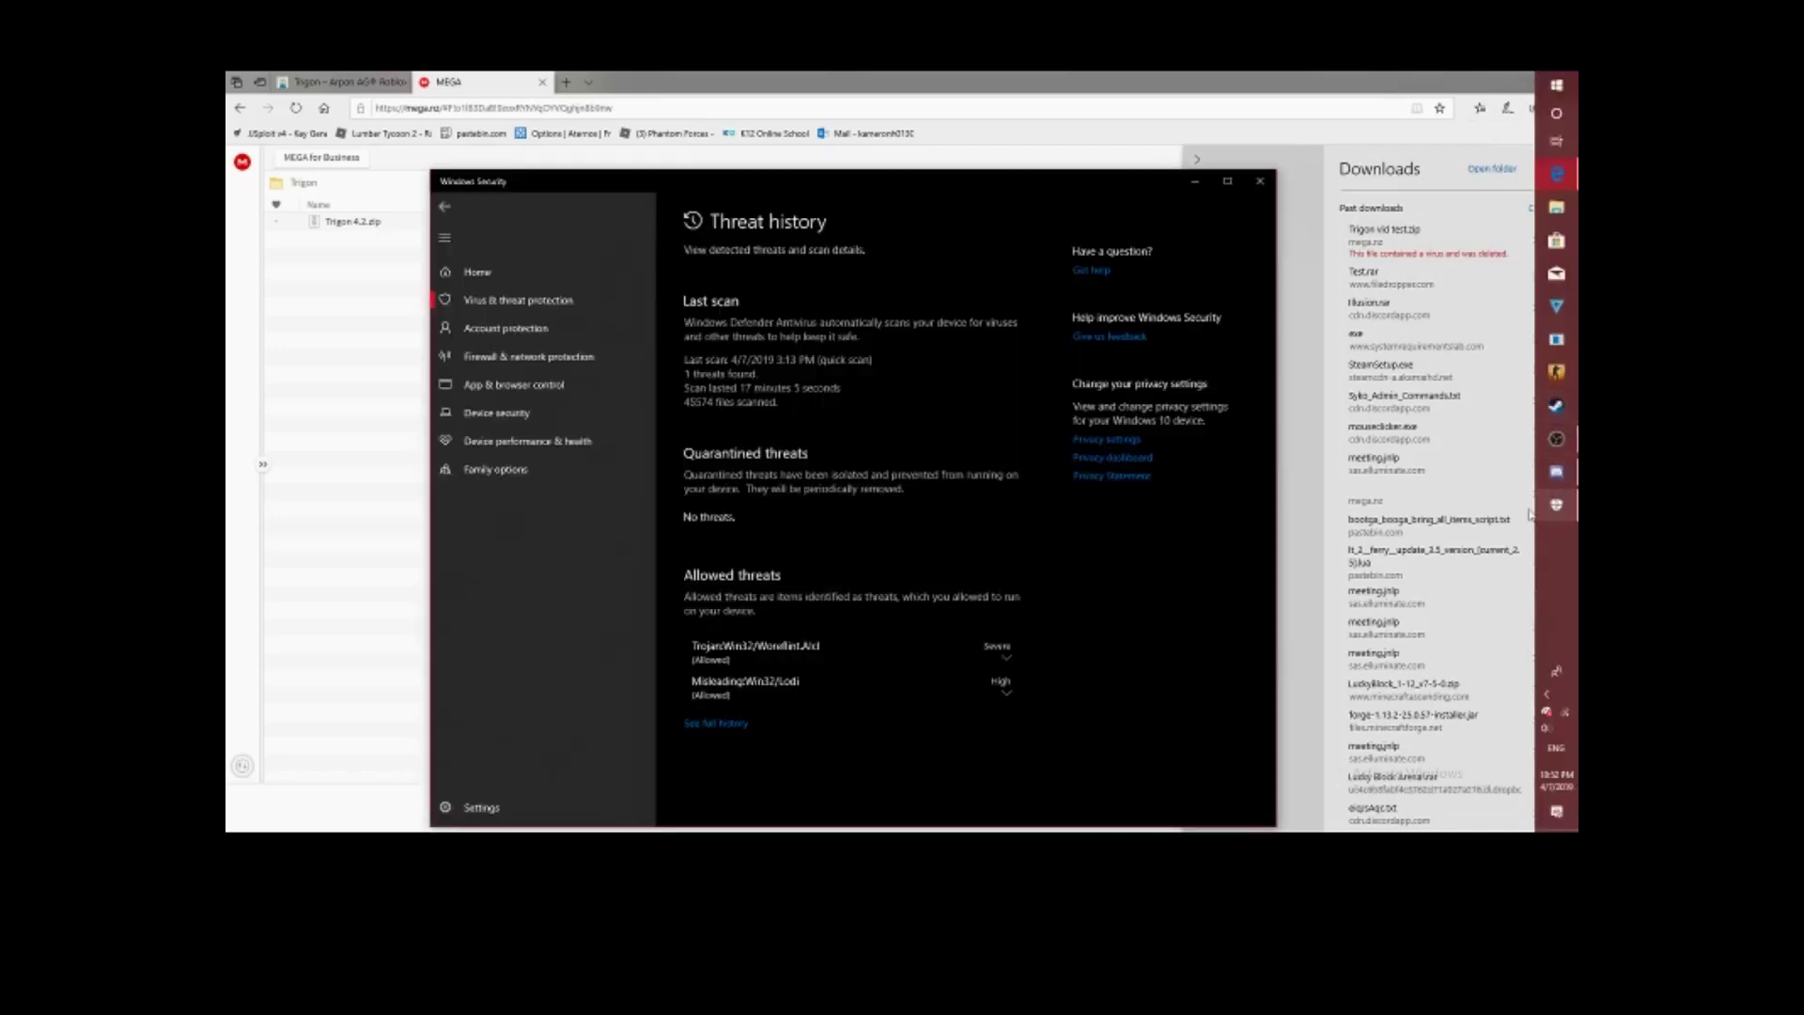
left_click(1555, 505)
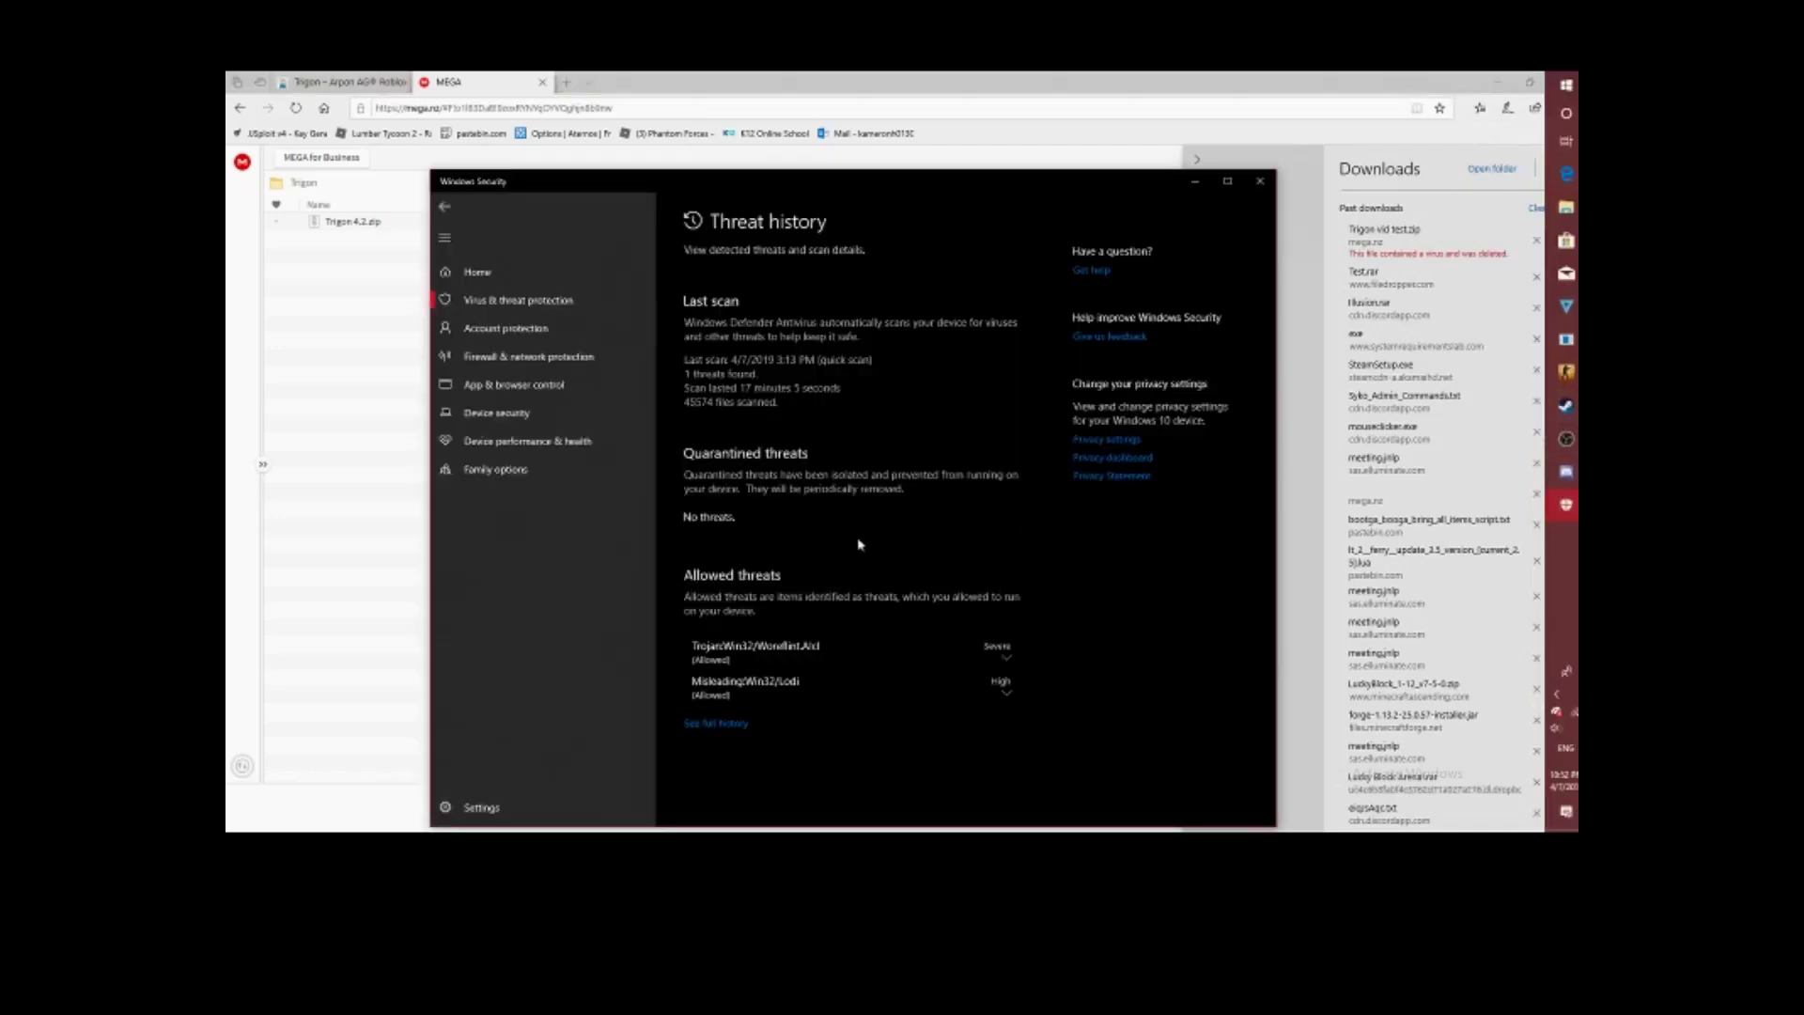
left_click(780, 693)
left_click(780, 688)
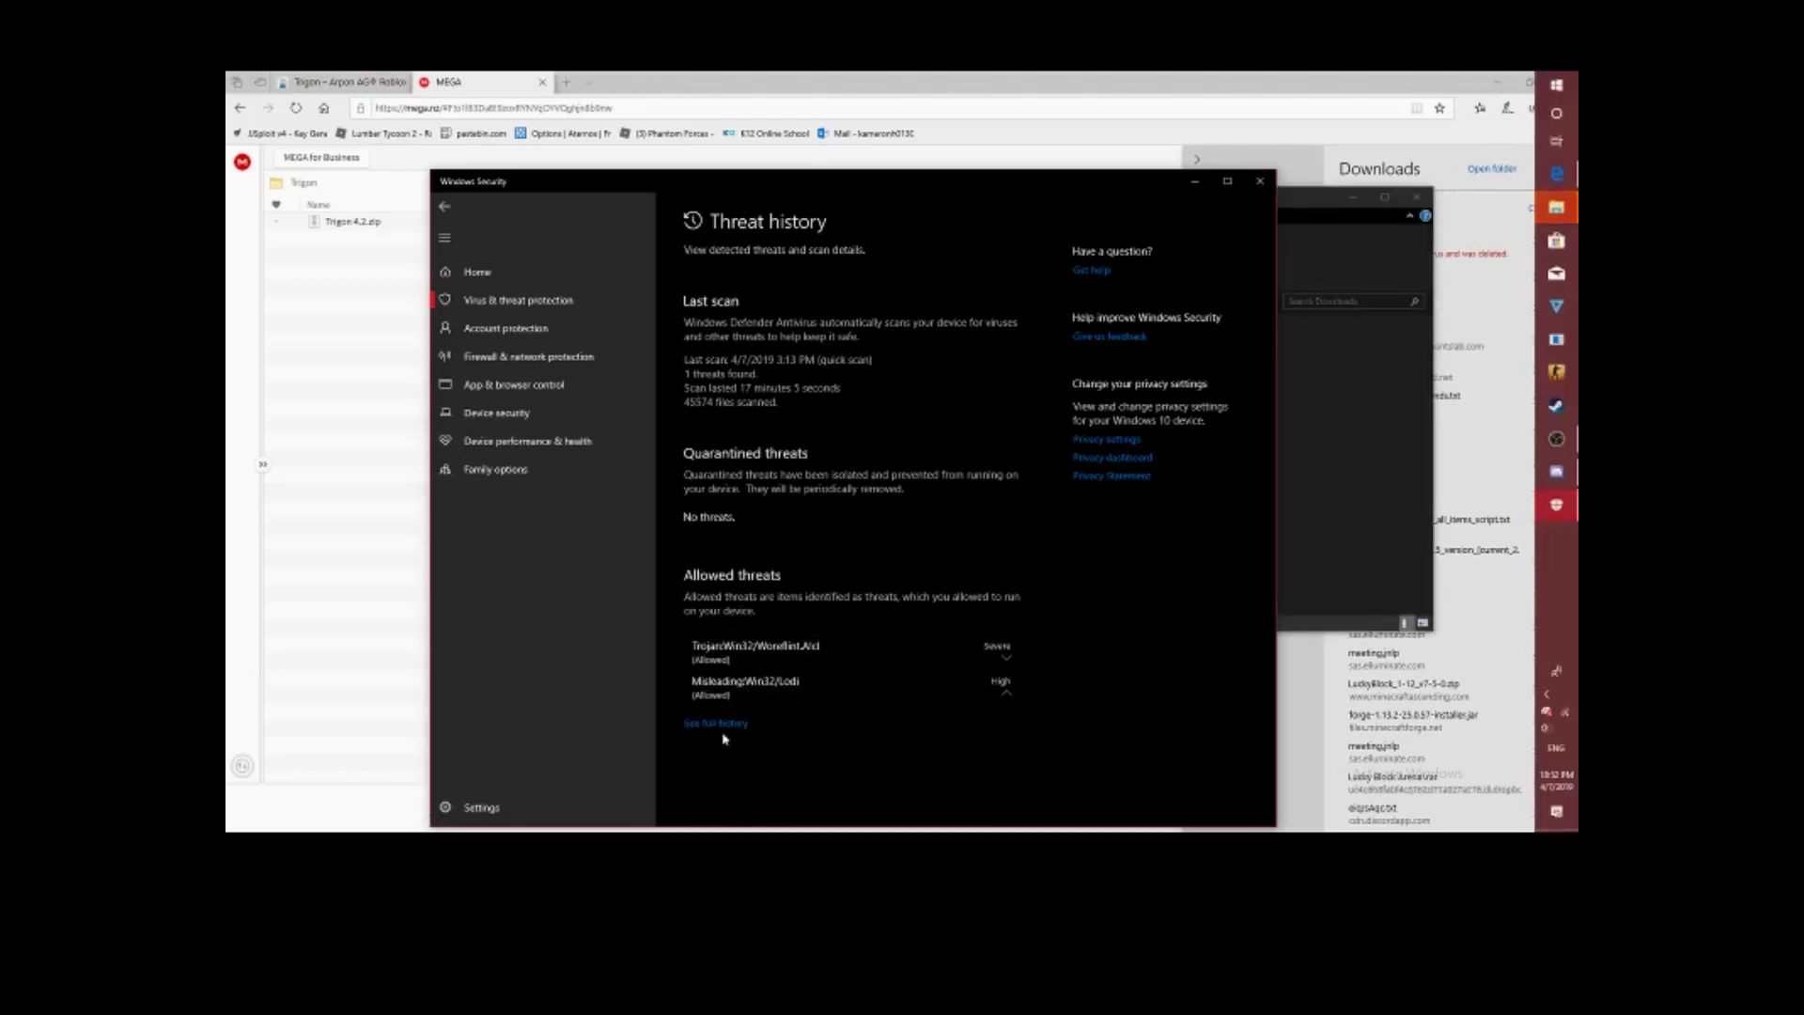
- Run a Quick scan from the Virus & threat protection page
left_click(448, 207)
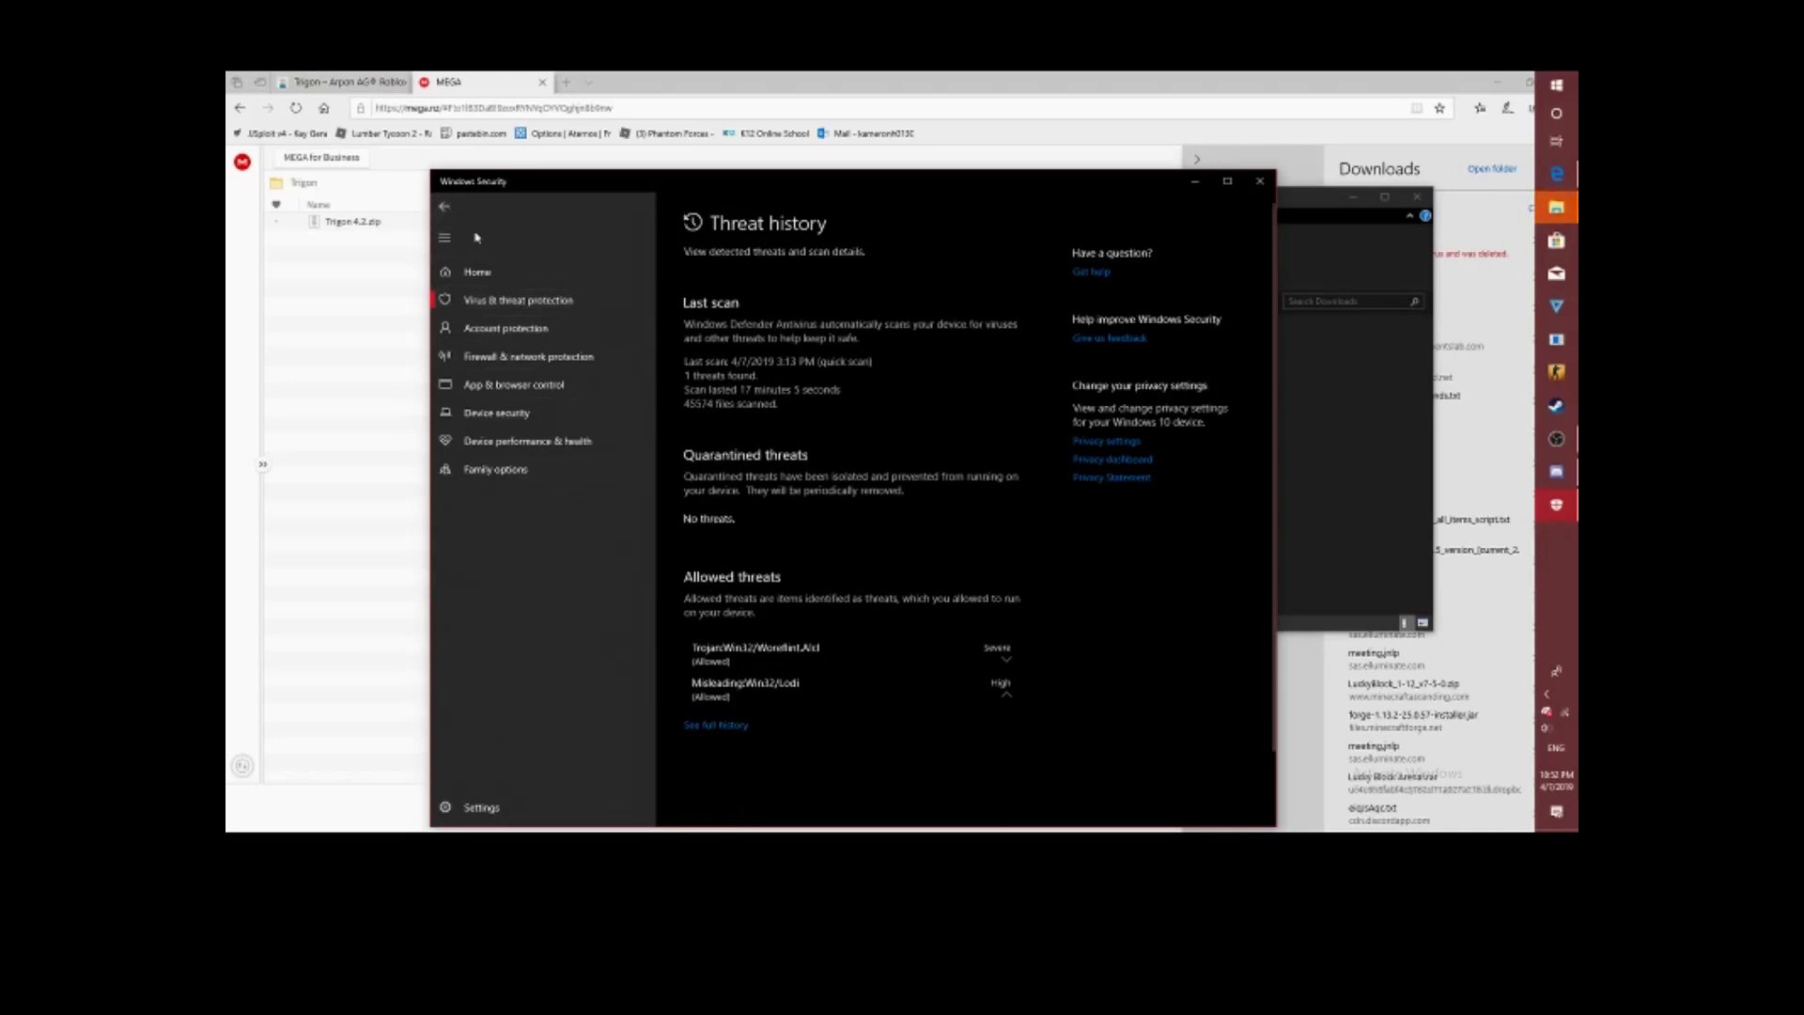
left_click(720, 411)
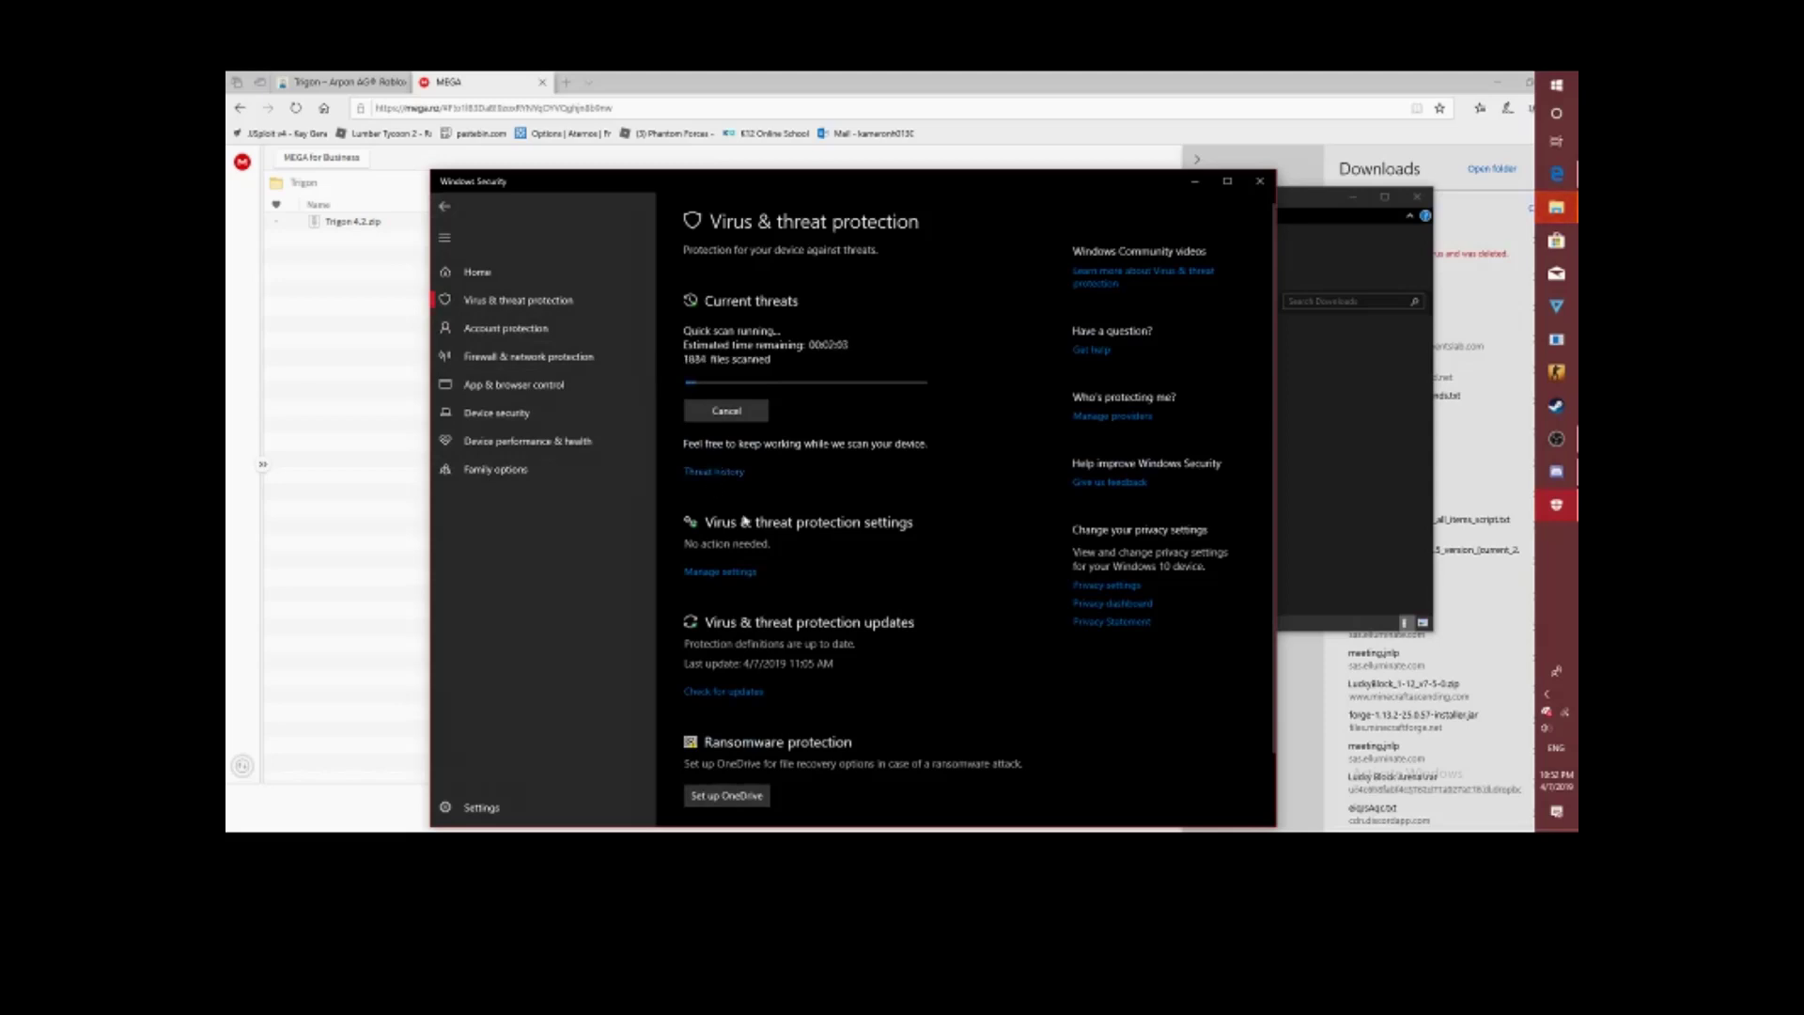
scroll(742, 516, "down", 1)
scroll(744, 518, "up", 1)
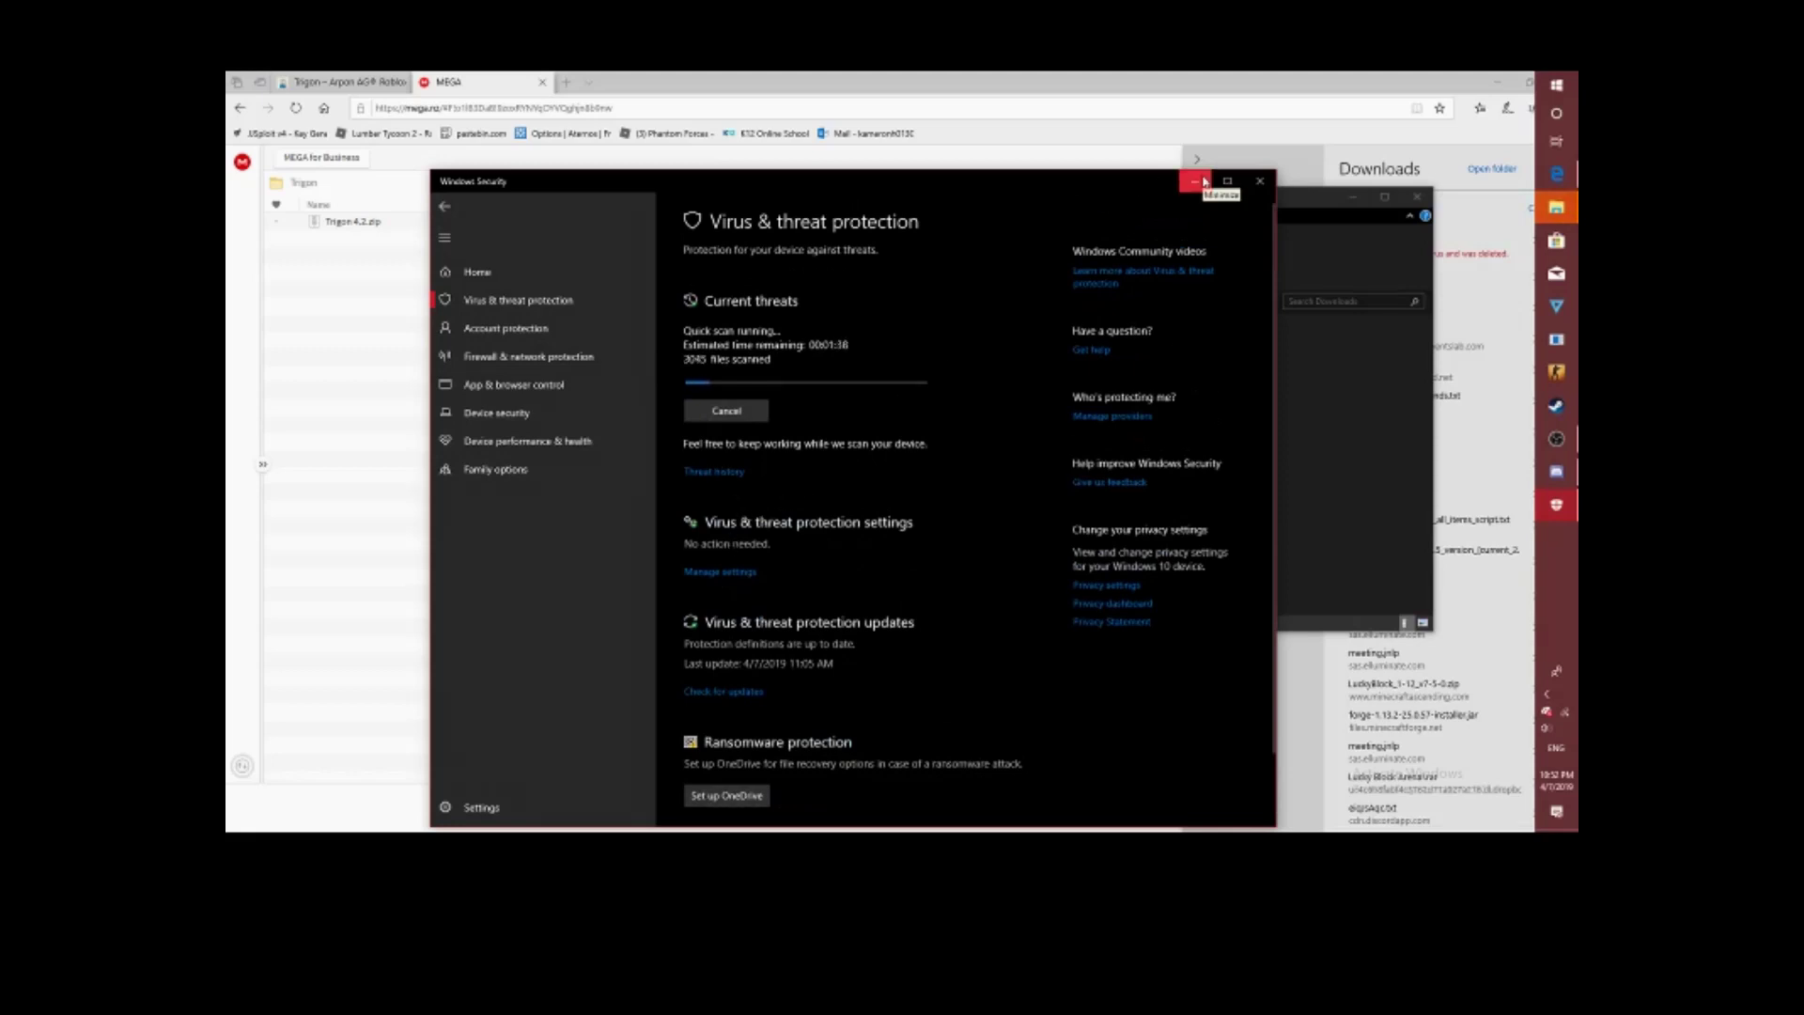
- Use WinRAR to extract the Trigon.zip archive from Downloads onto the Desktop
left_click(1196, 182)
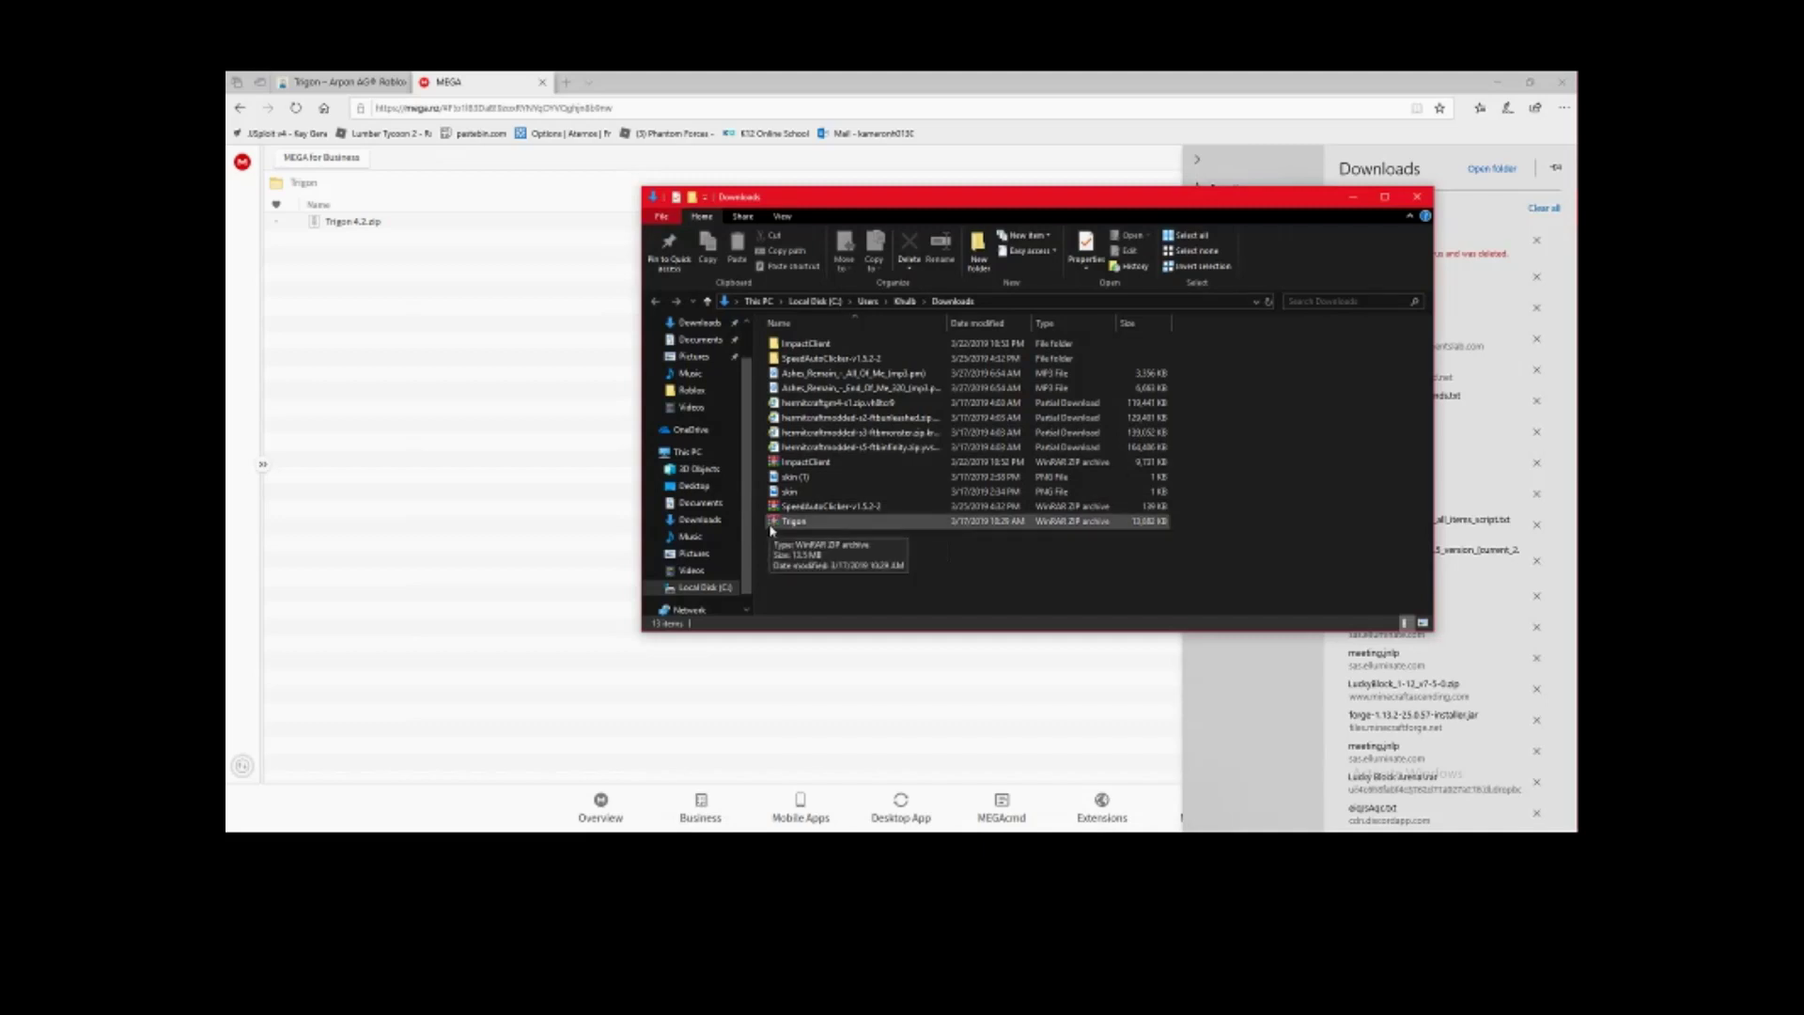
left_click(789, 521)
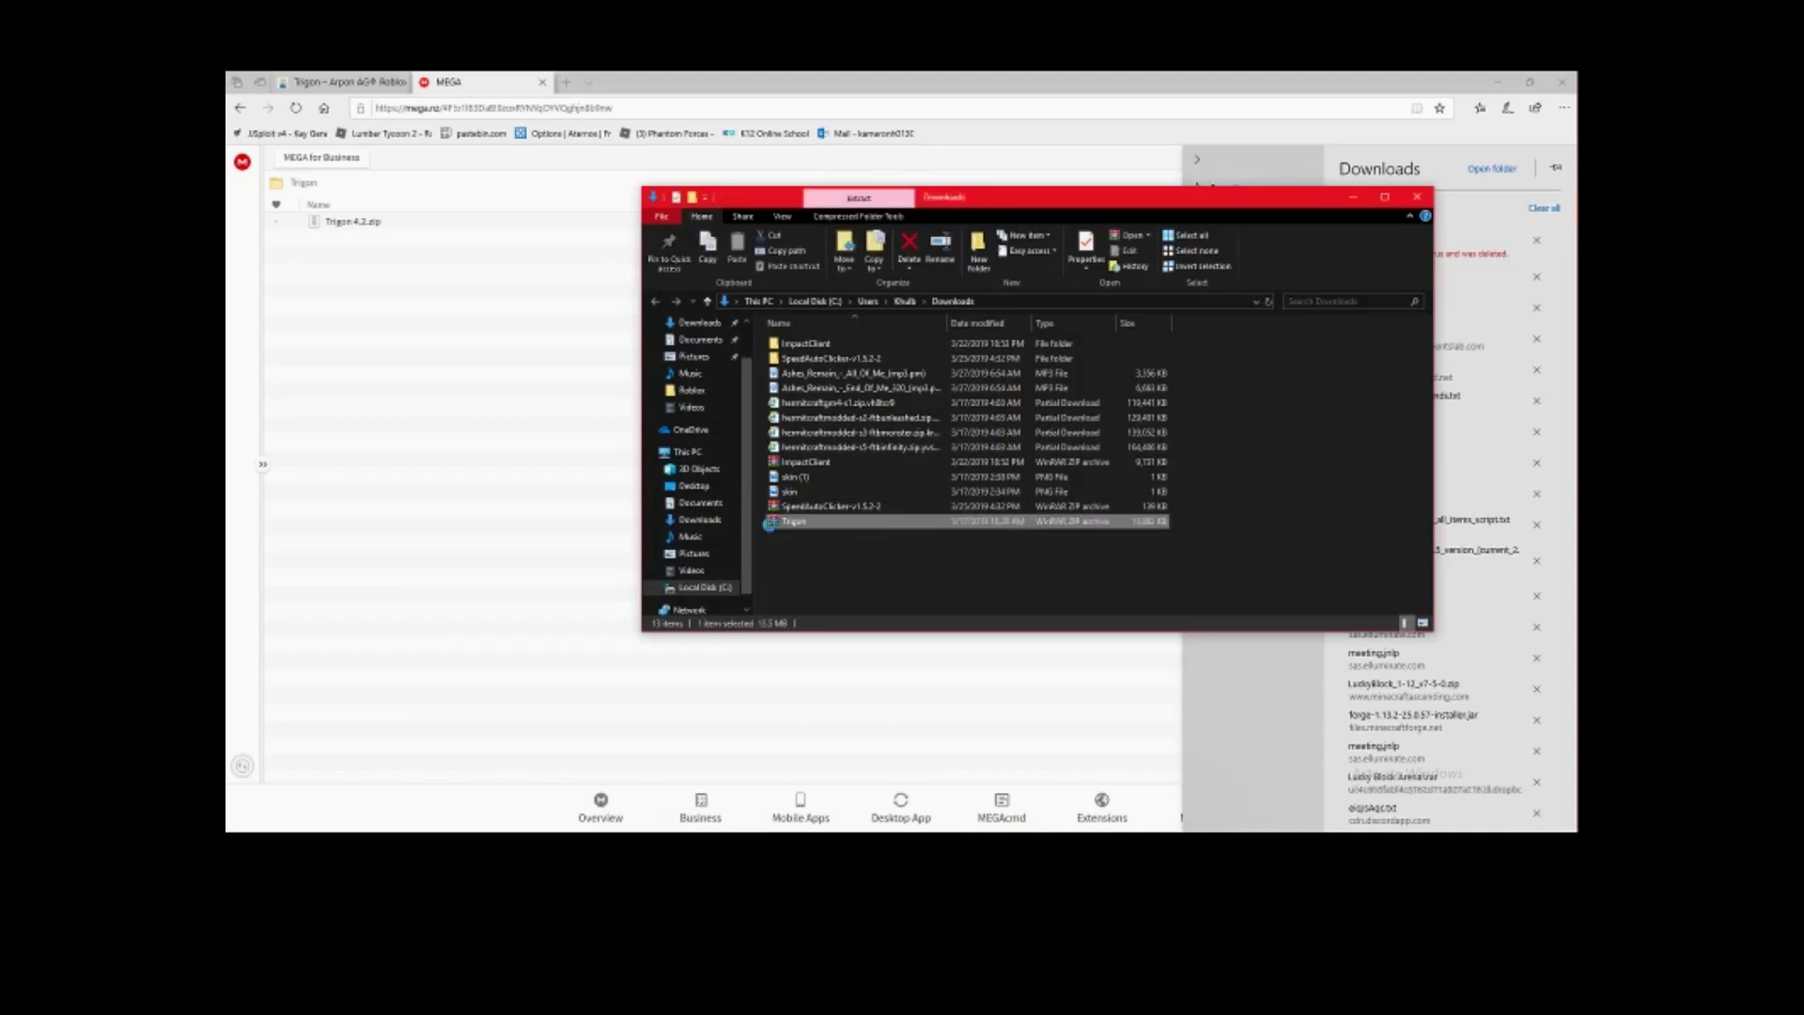
right_click(769, 523)
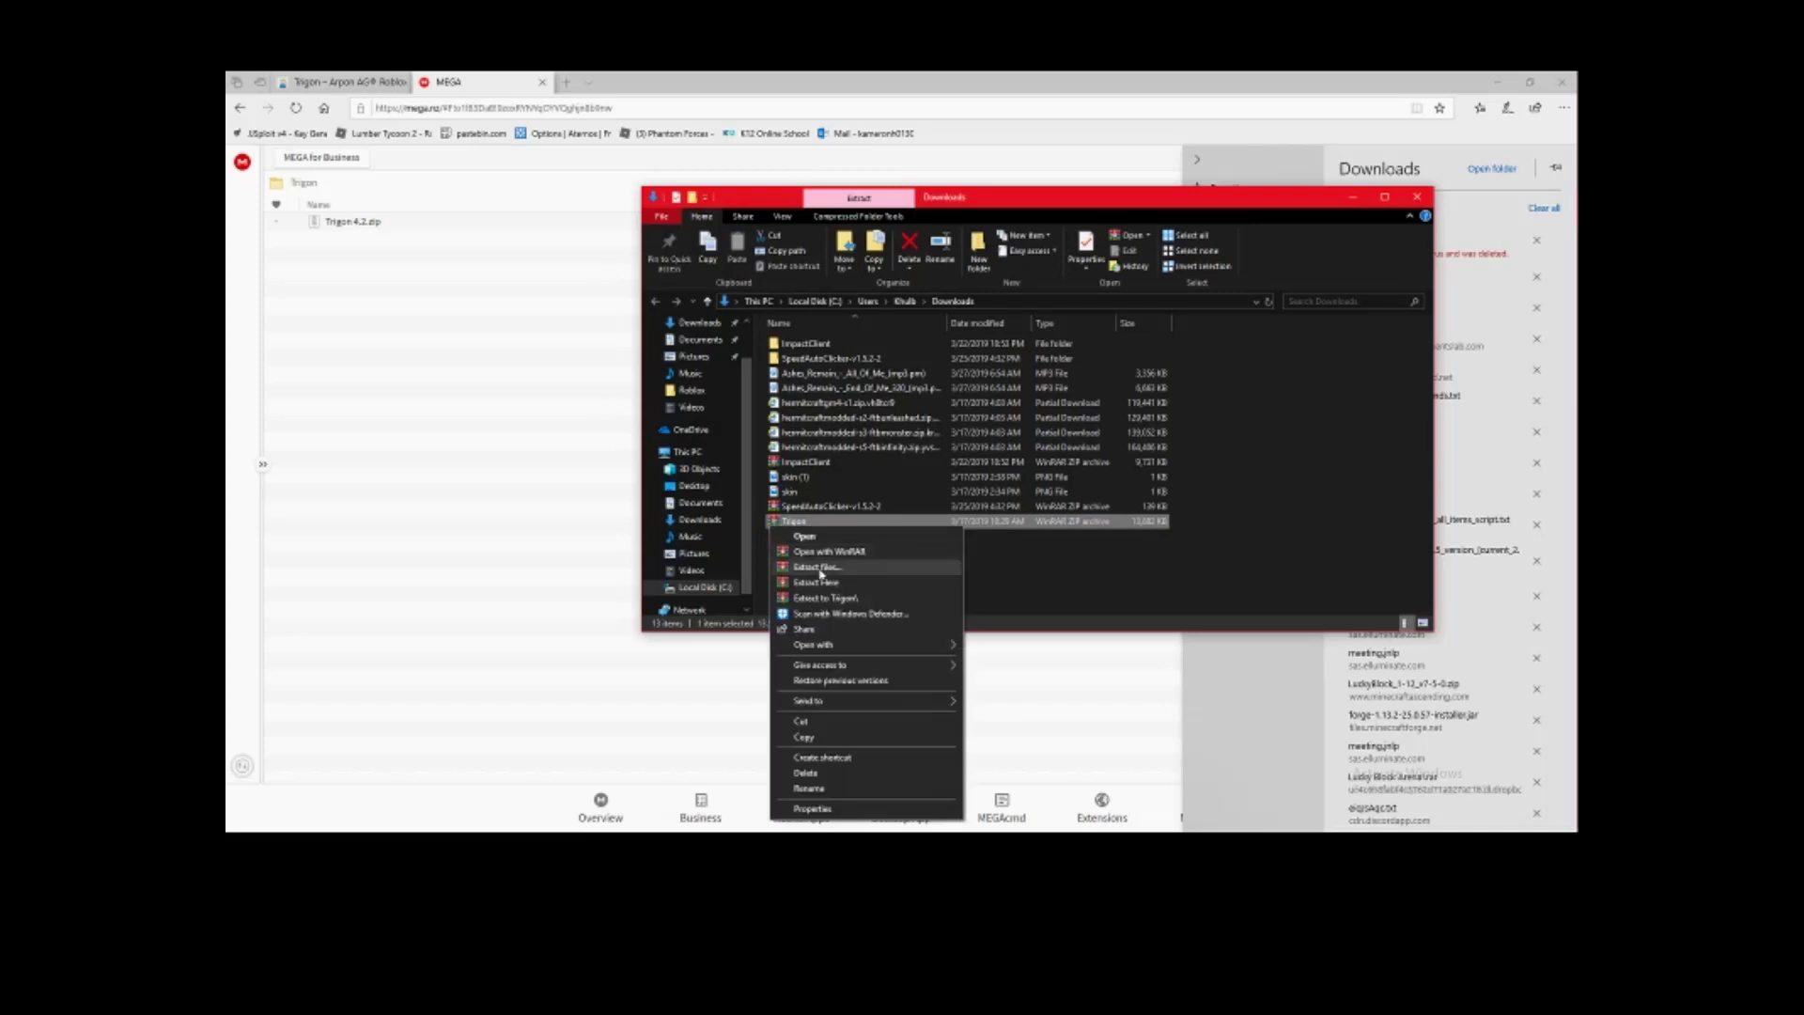
key("Escape")
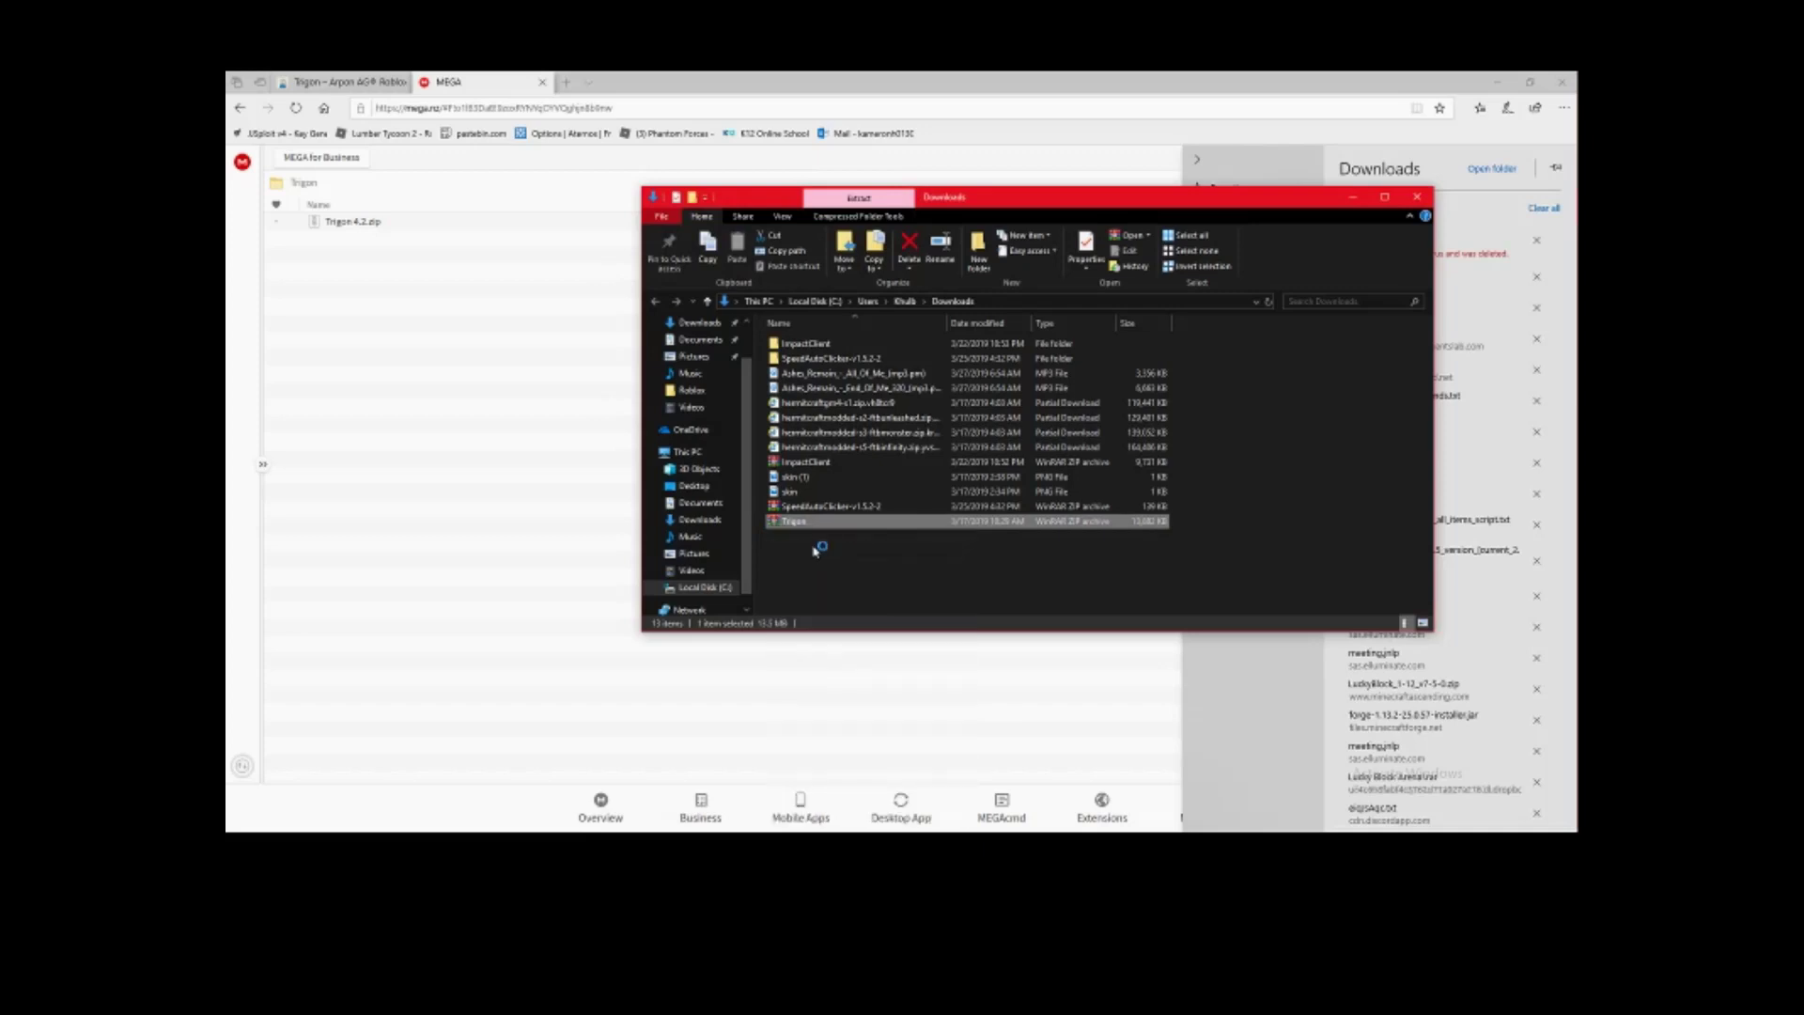
right_click(794, 521)
left_click(820, 551)
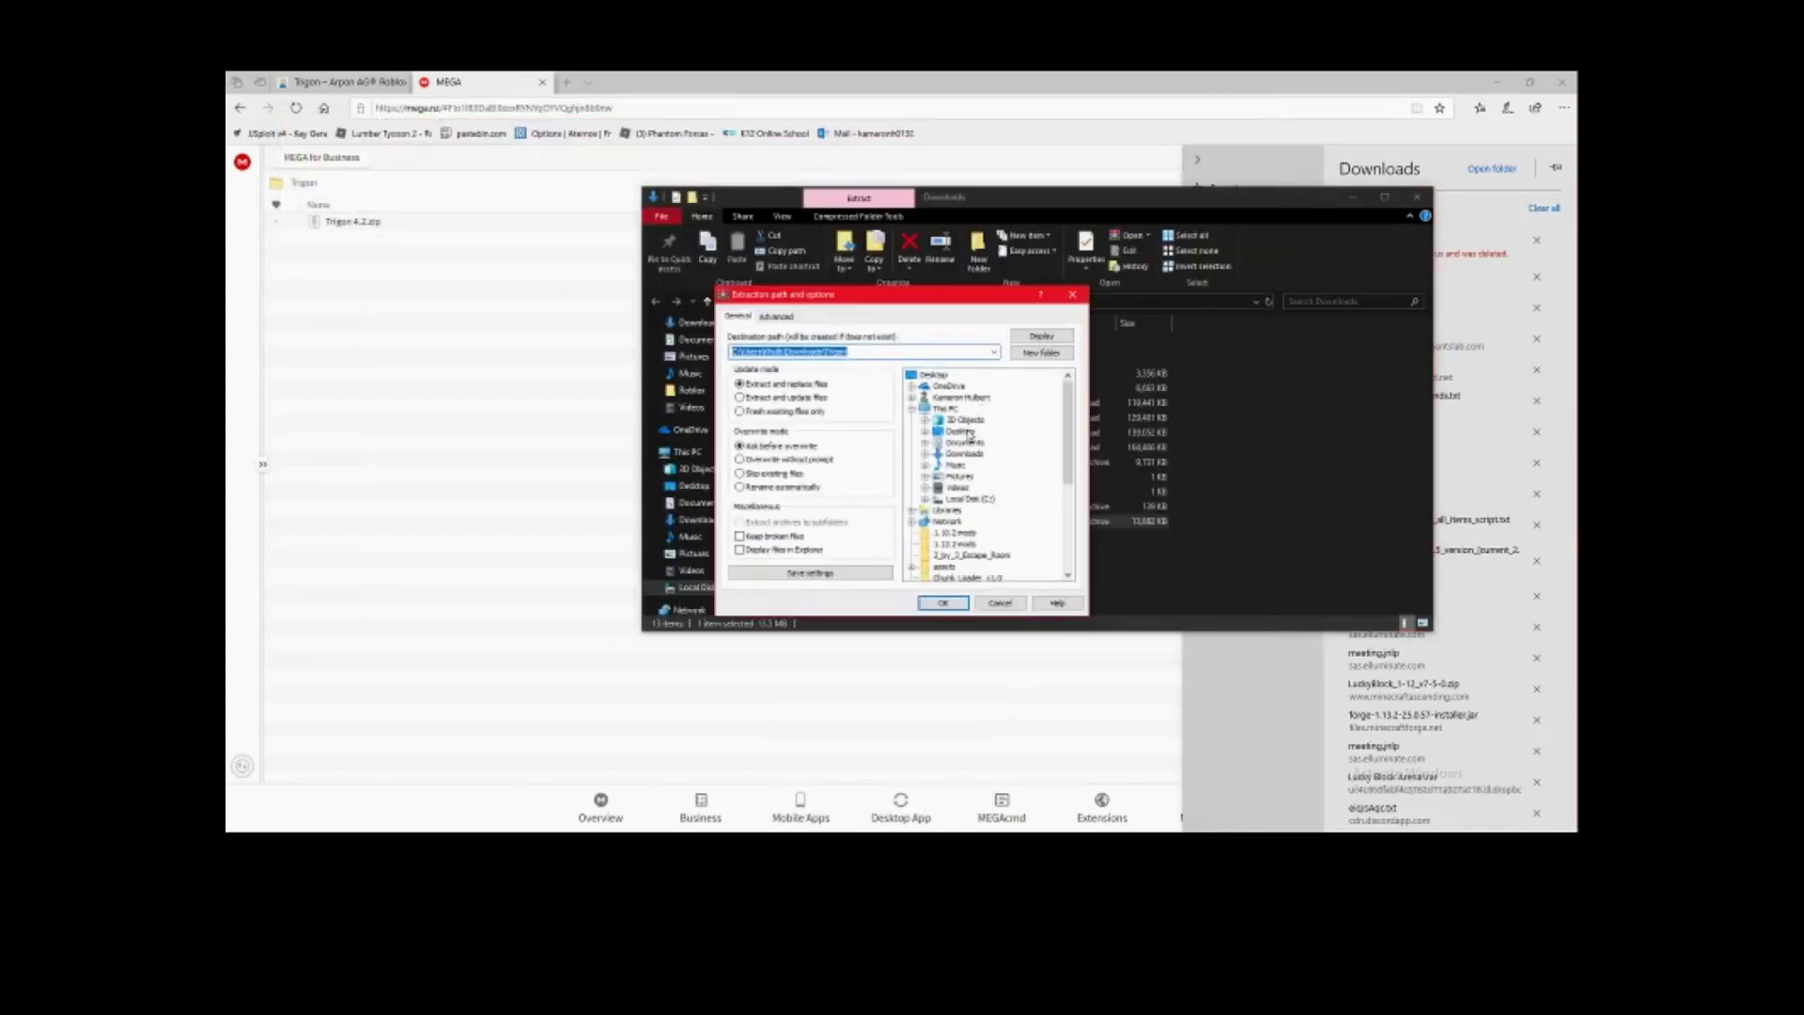
left_click(967, 433)
left_click(943, 603)
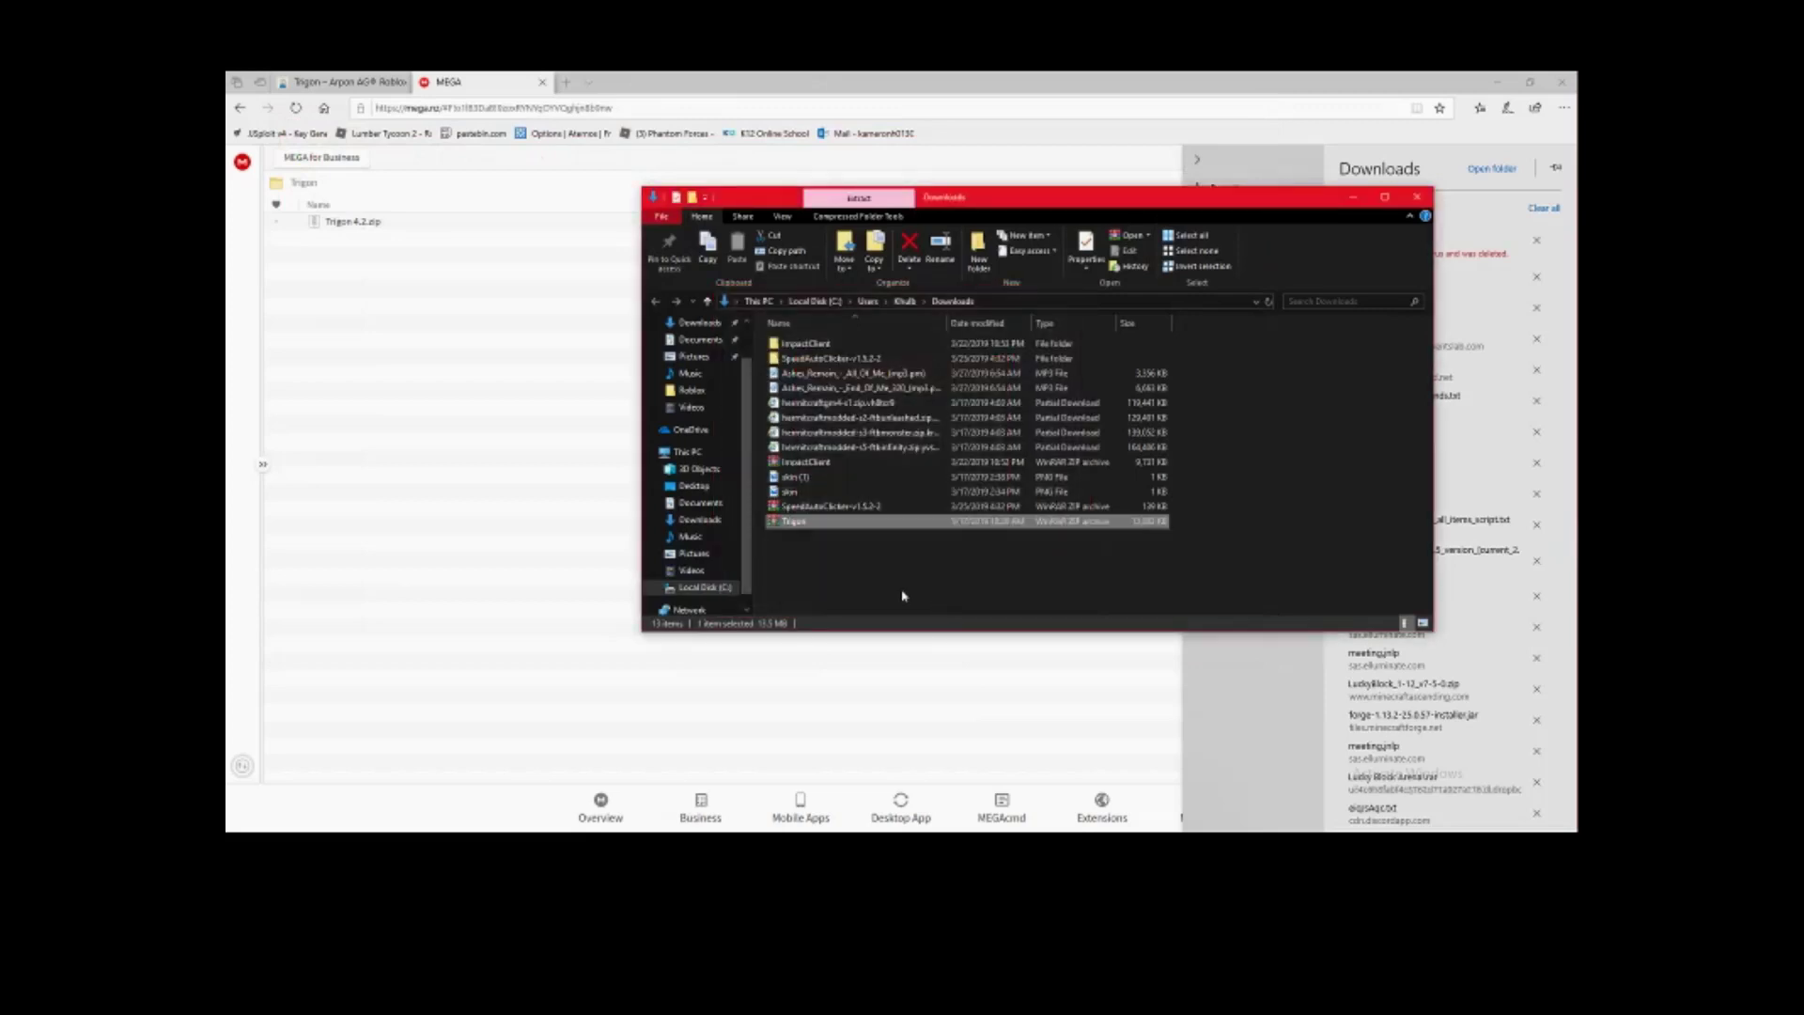
- Clear the windows away, then open the Trigon 4.2 archive in WinRAR from the desktop Trigon folder
left_click(1353, 196)
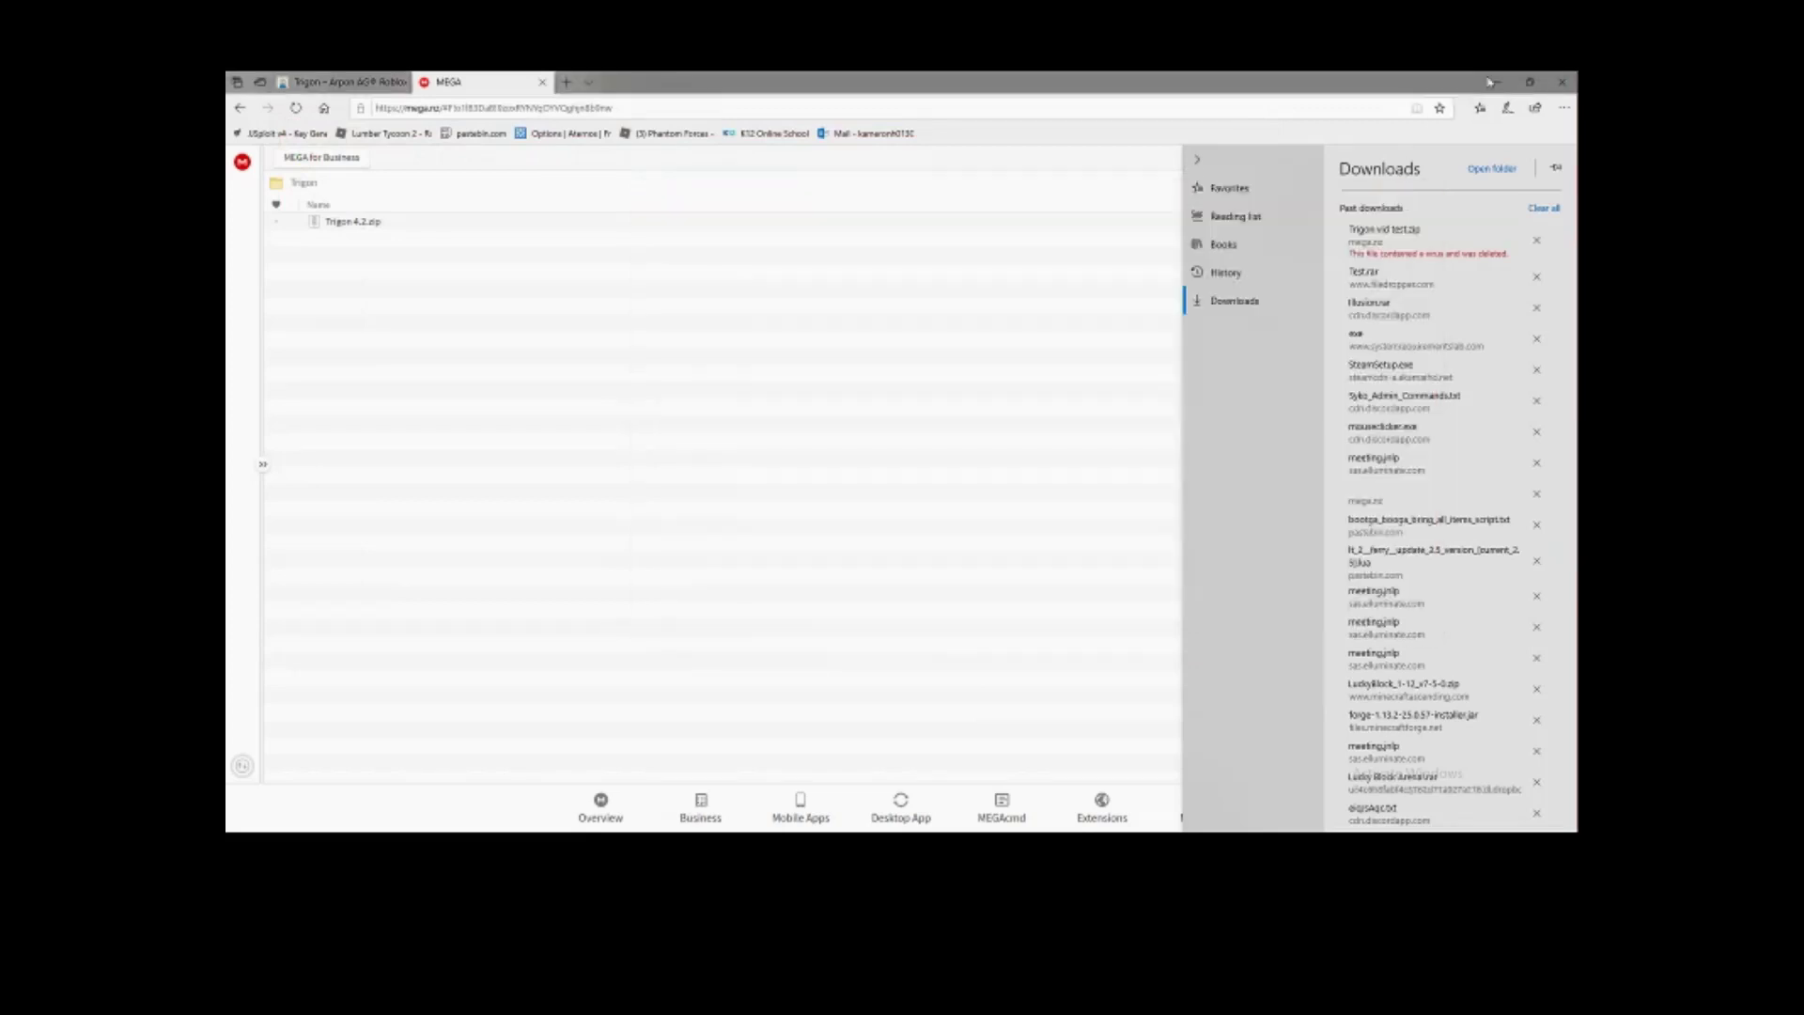
left_click(1496, 82)
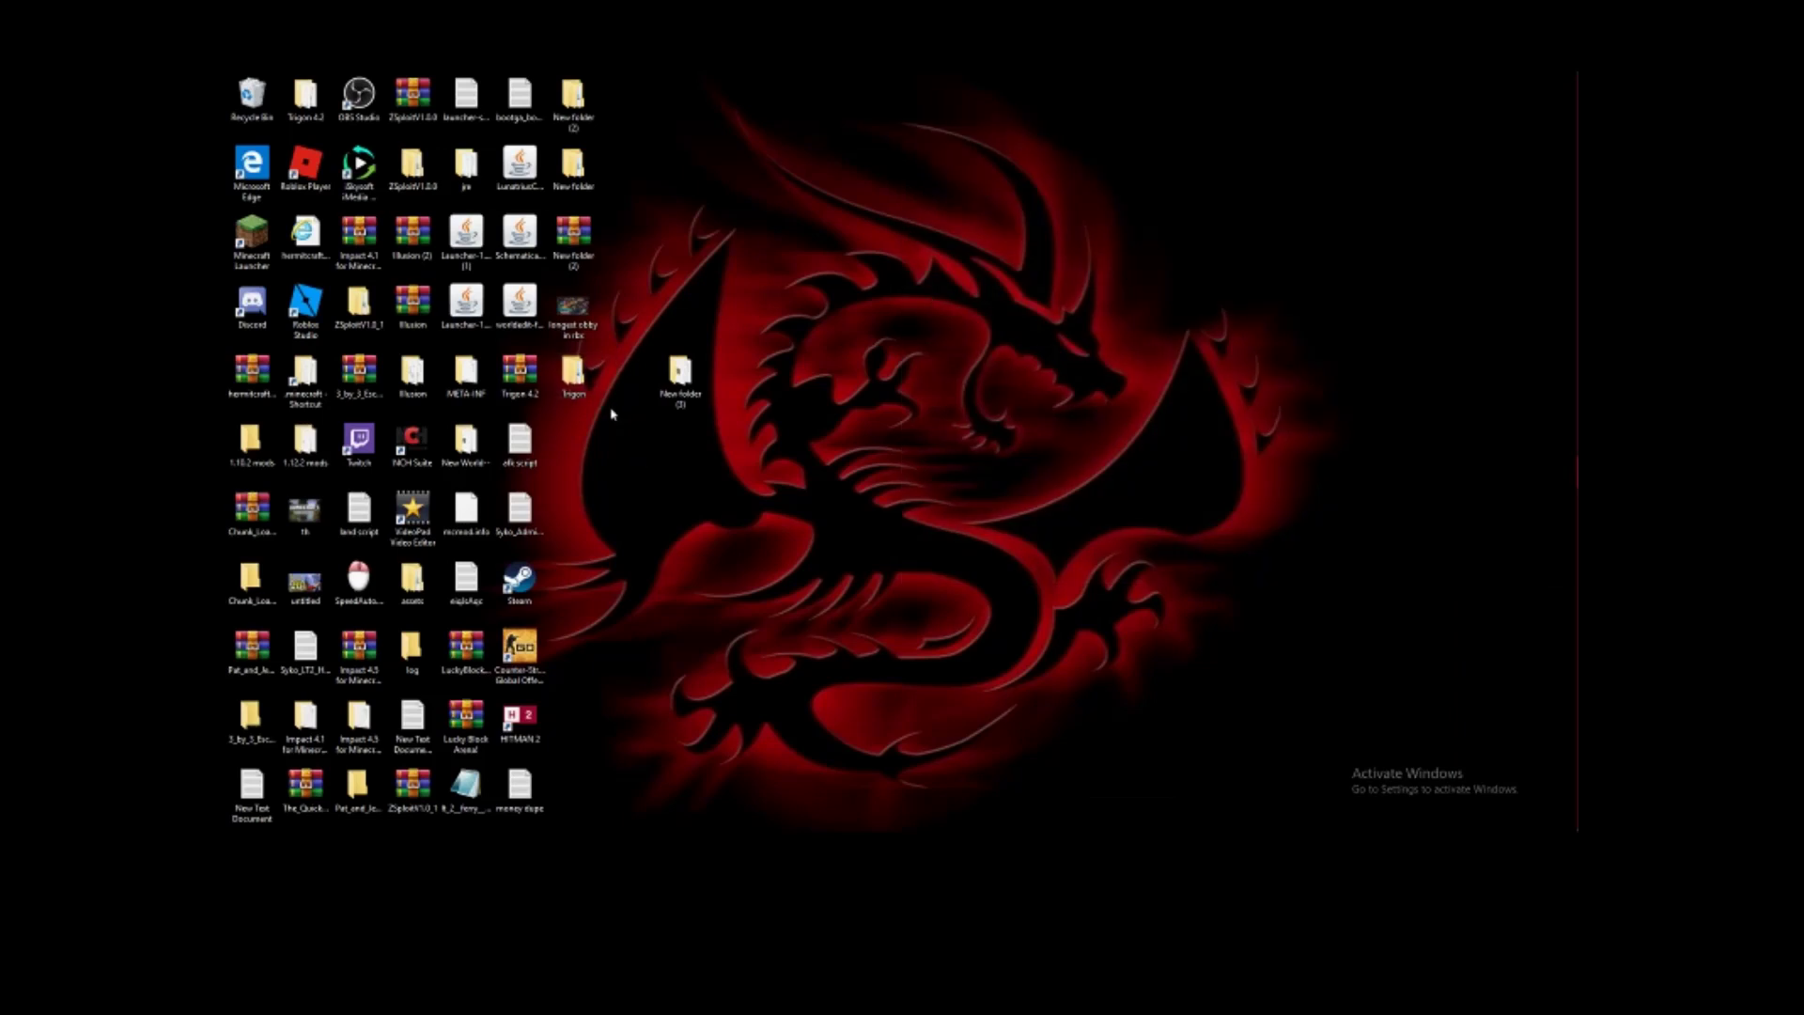
left_click_drag(573, 378, 789, 241)
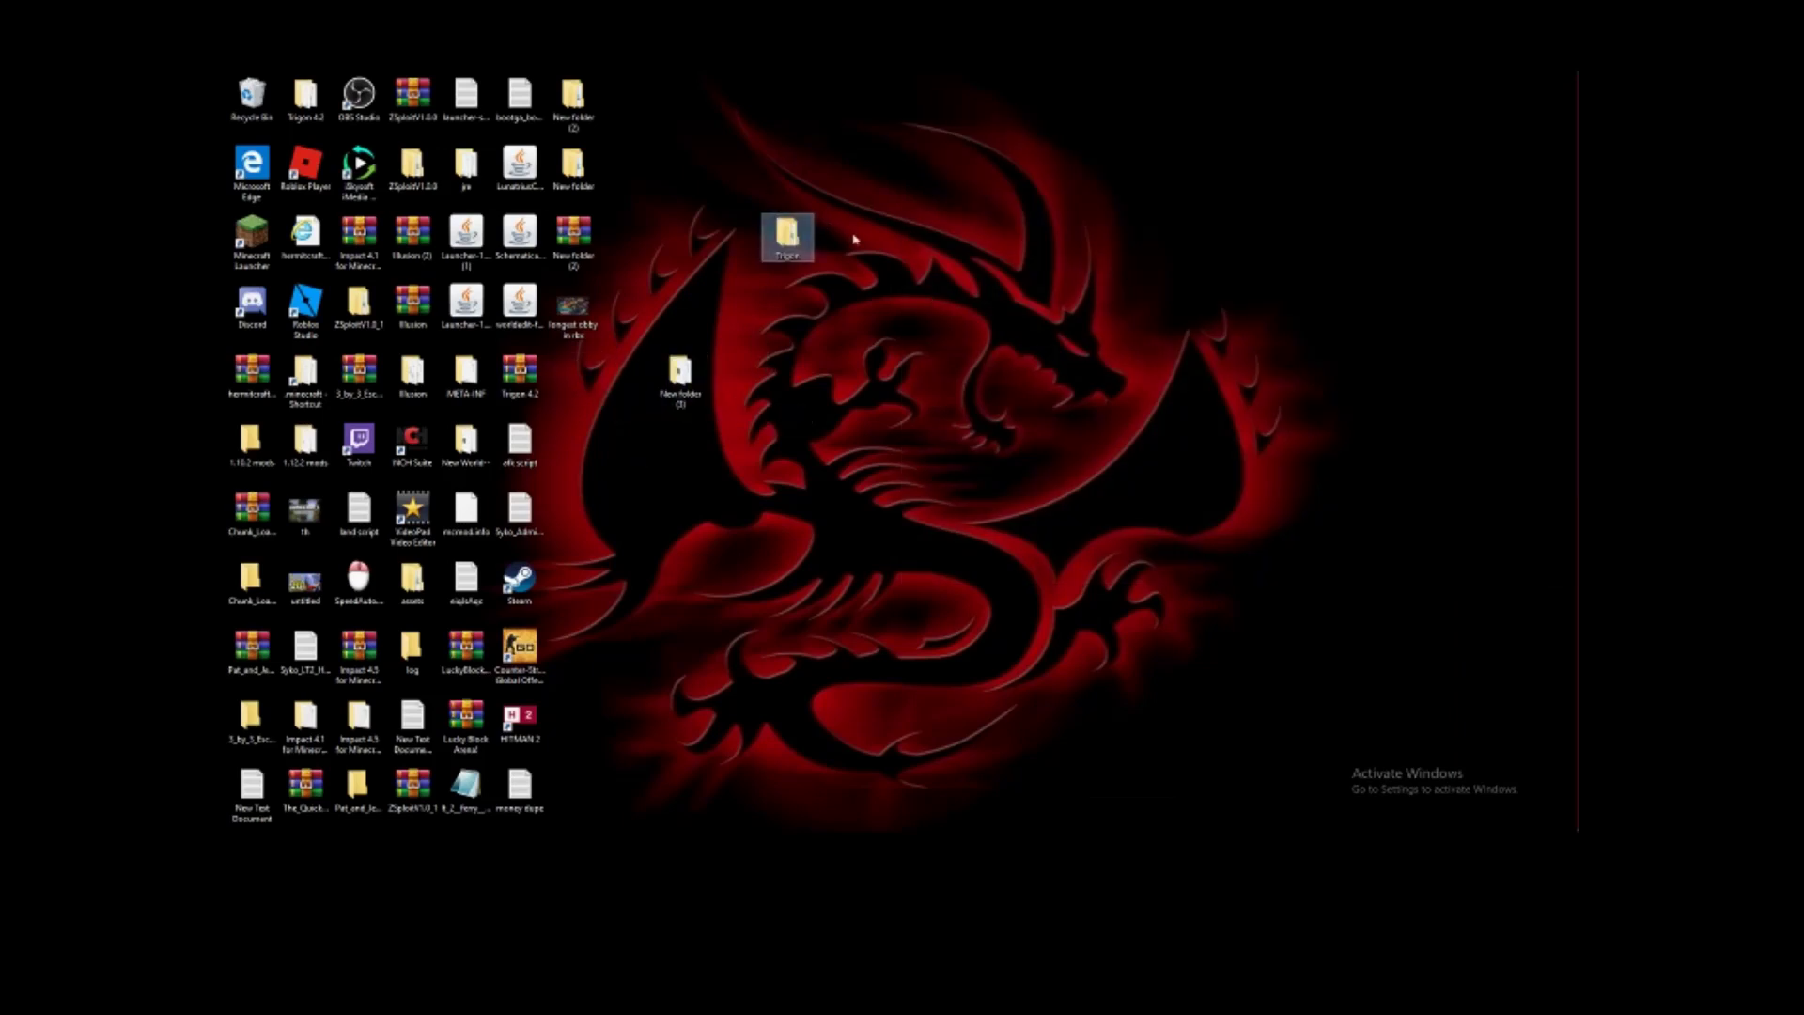
double_click(787, 233)
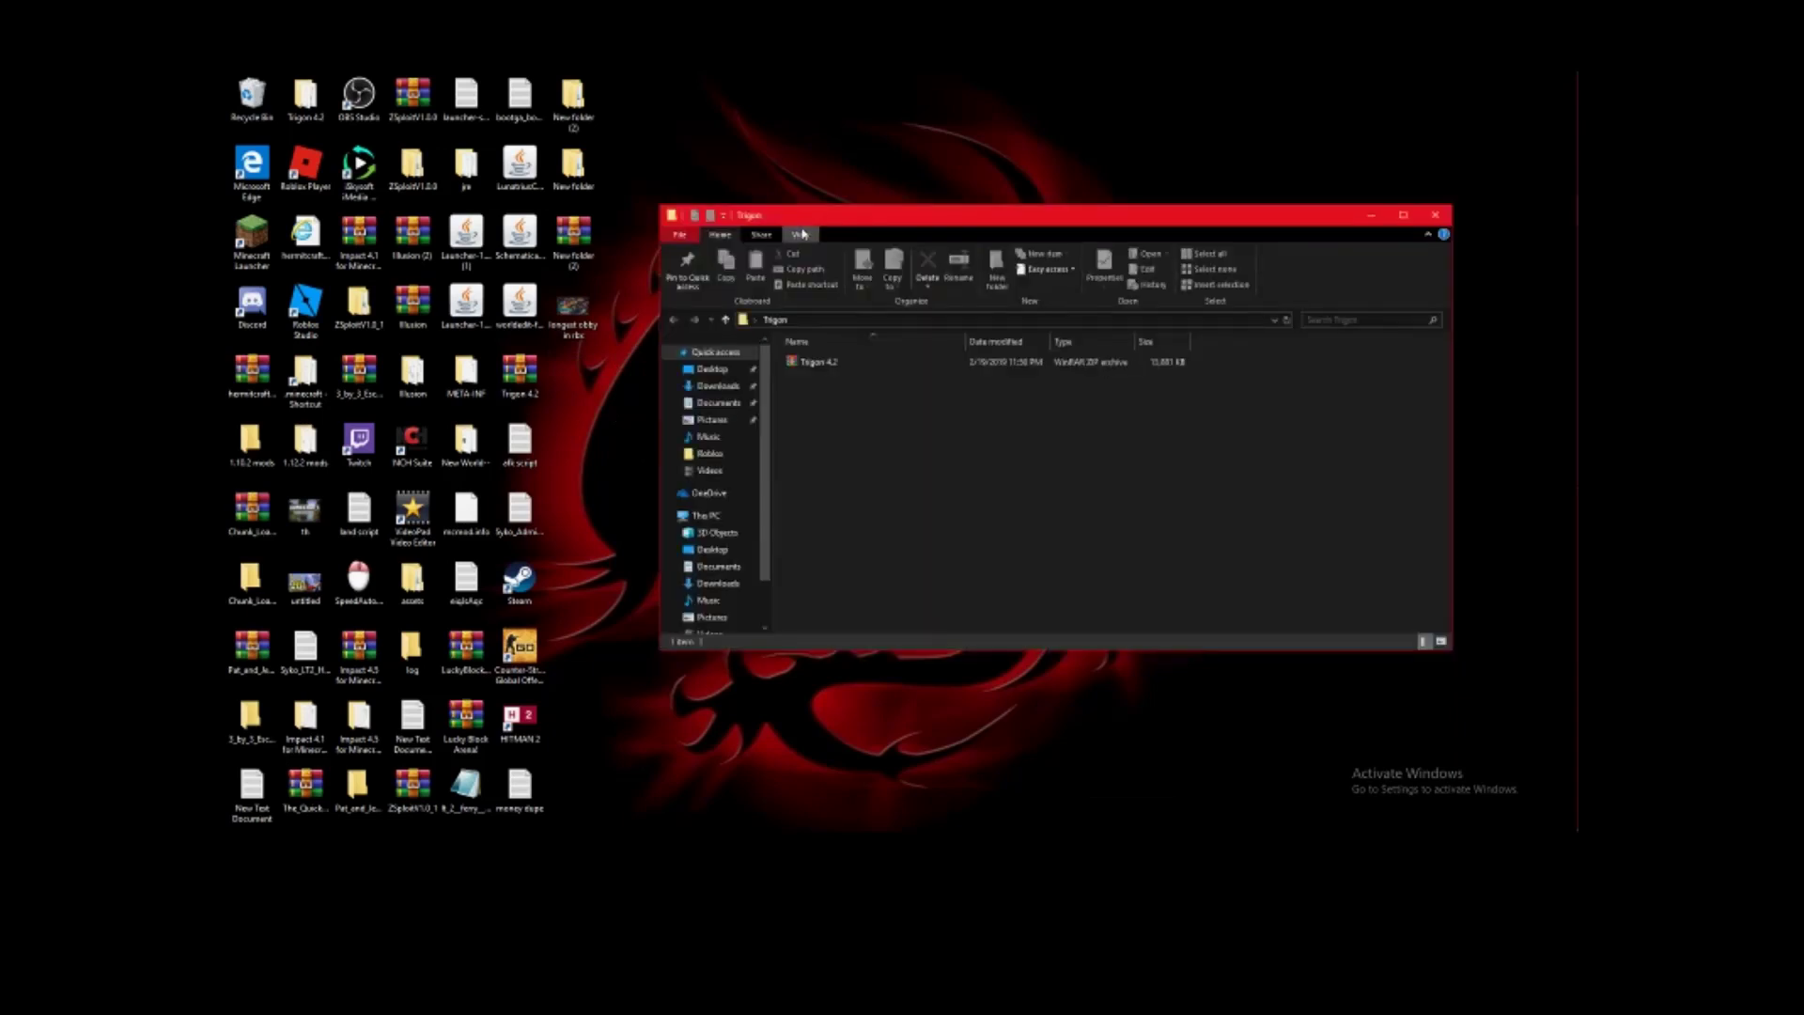
double_click(831, 371)
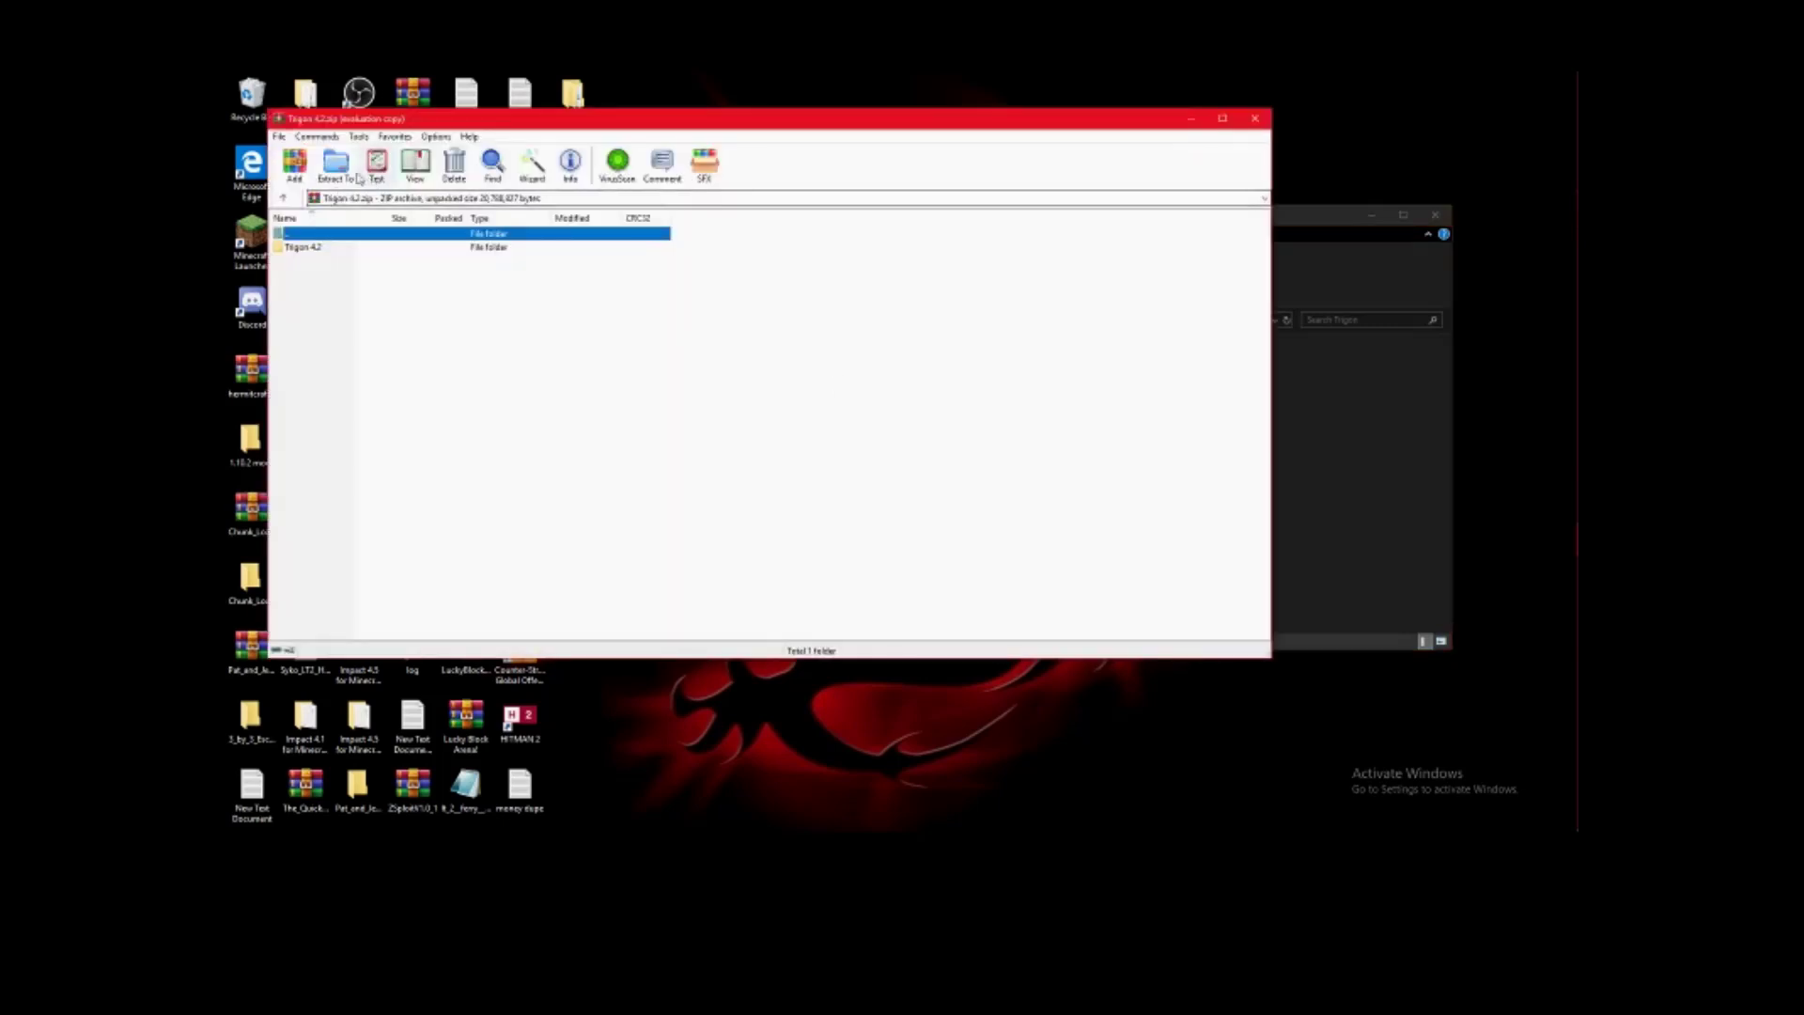
- Begin an extraction to Desktop, cancel it, and rearrange the WinRAR and Trigon windows
left_click(336, 169)
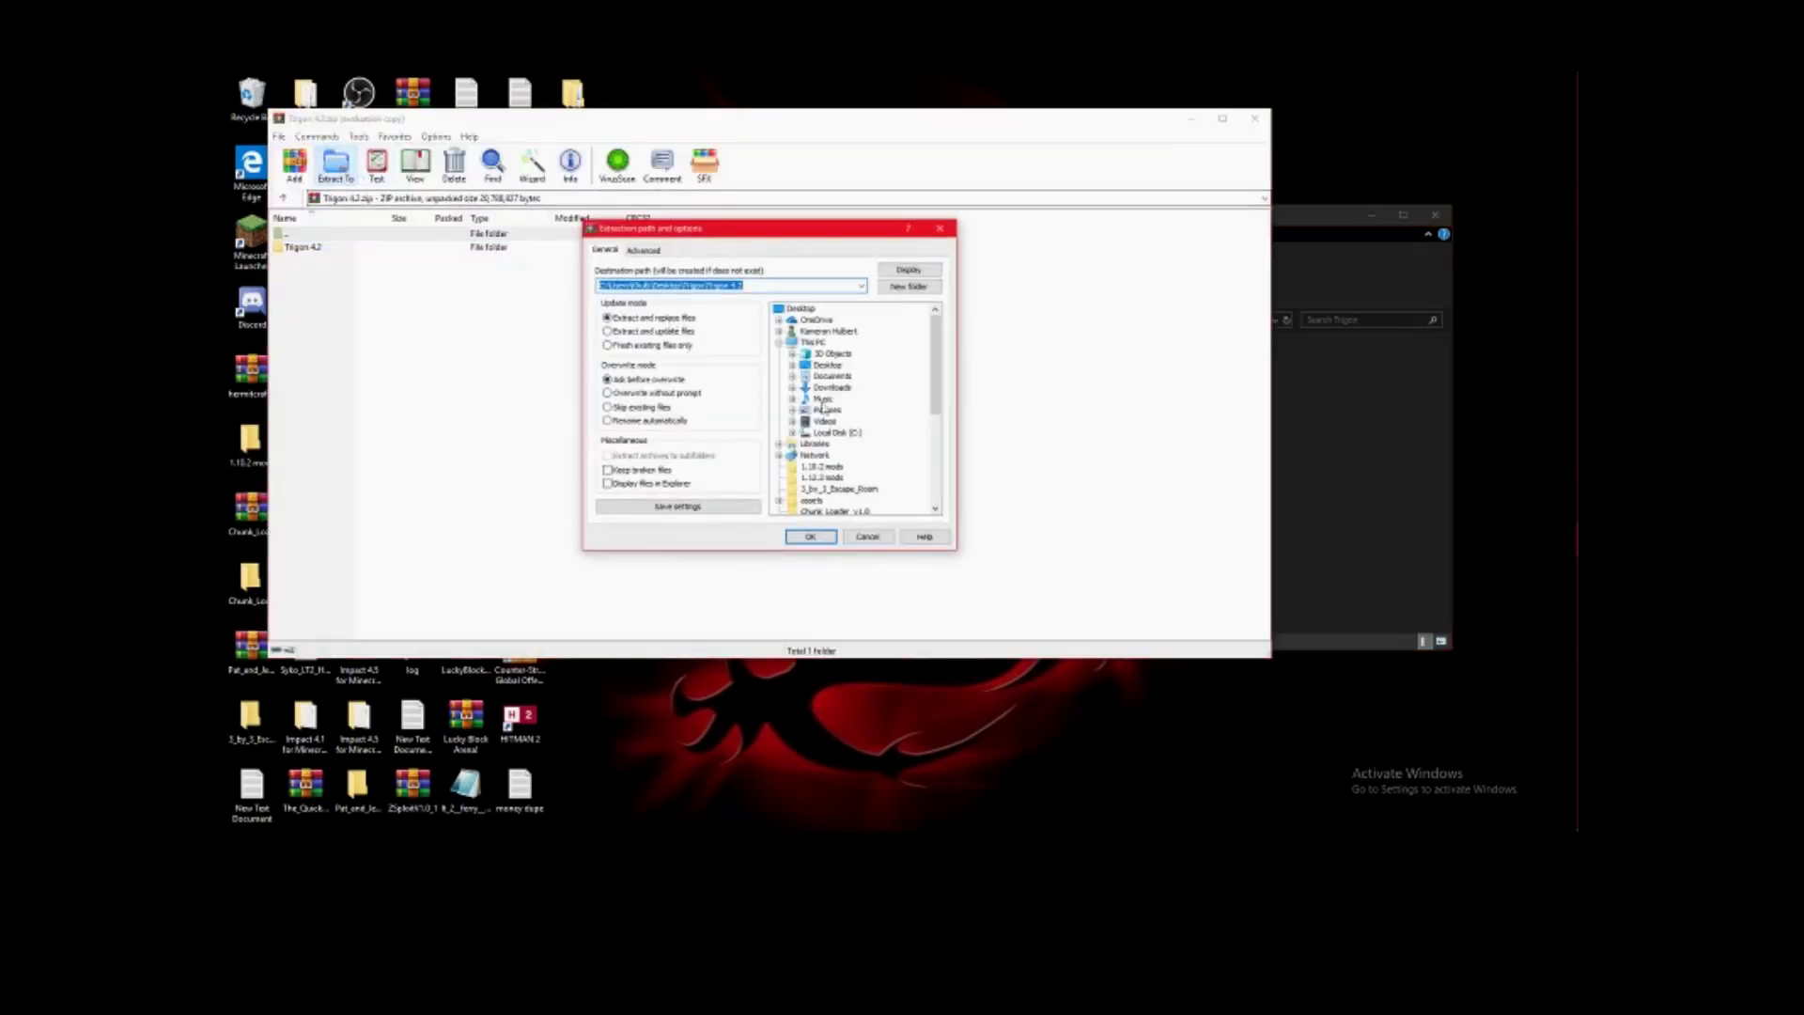
left_click(792, 366)
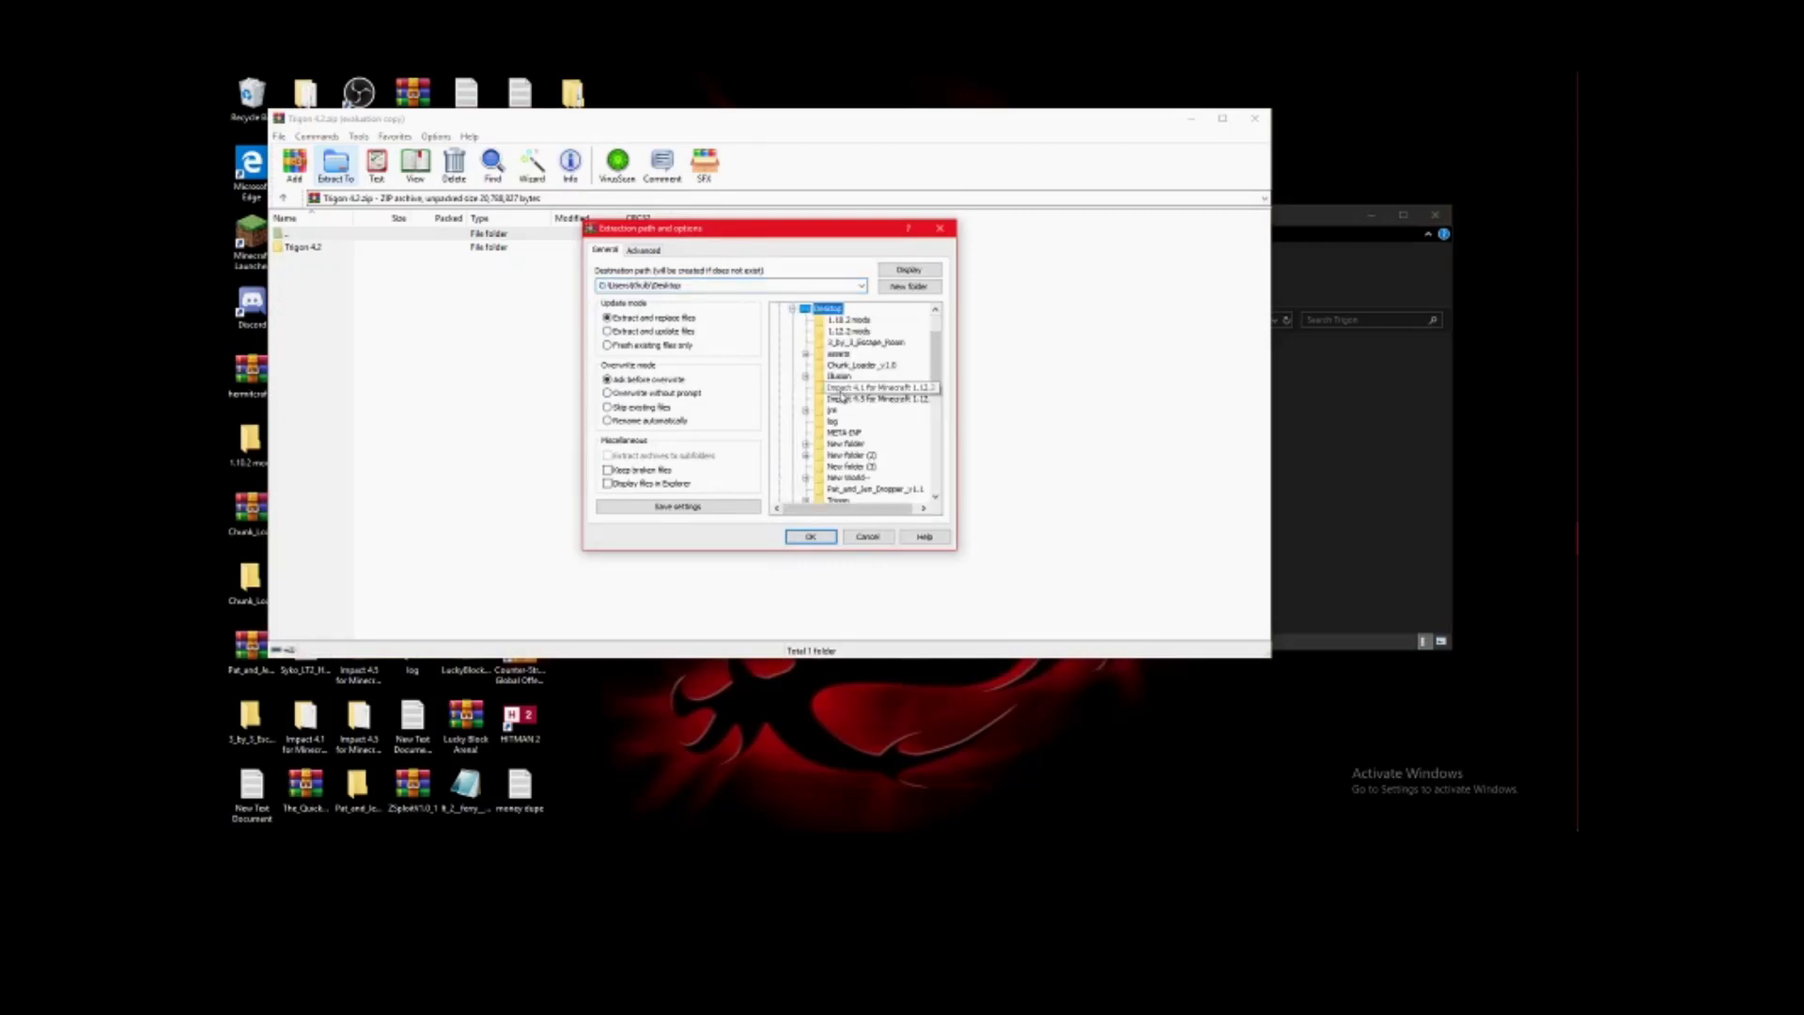
scroll(841, 397, "down", 4)
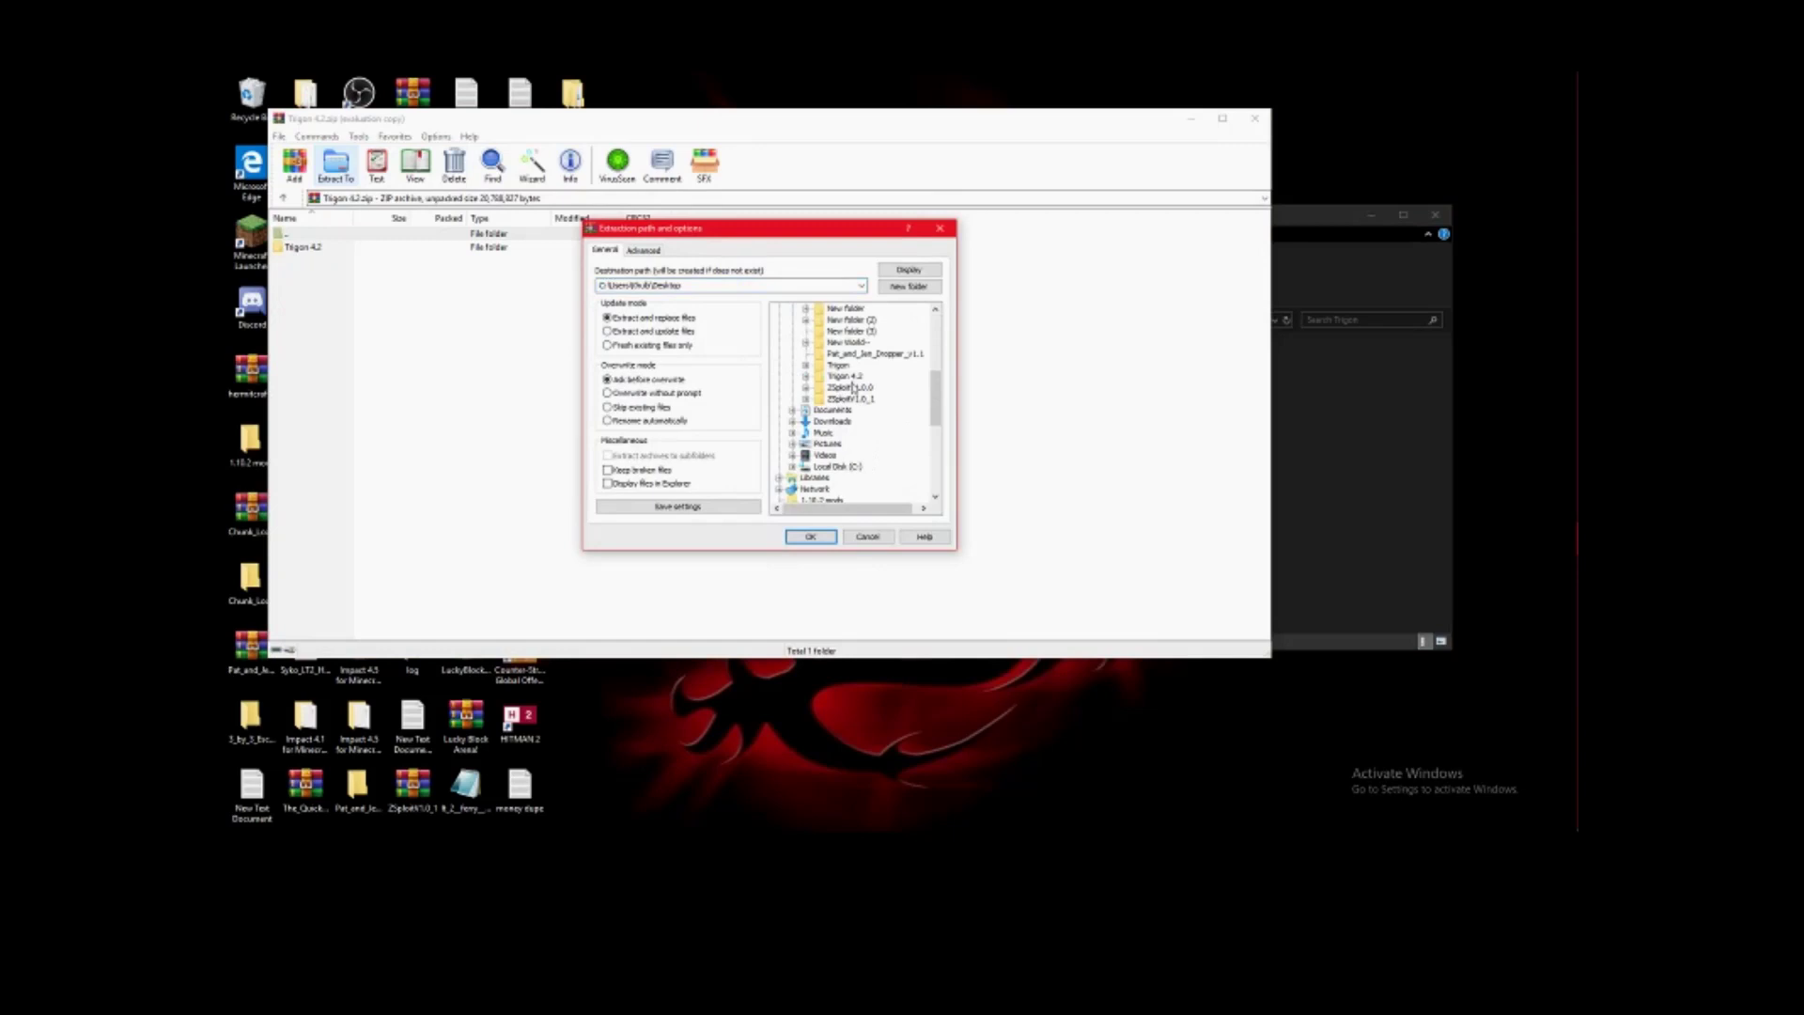
left_click(992, 134)
left_click_drag(832, 230, 886, 525)
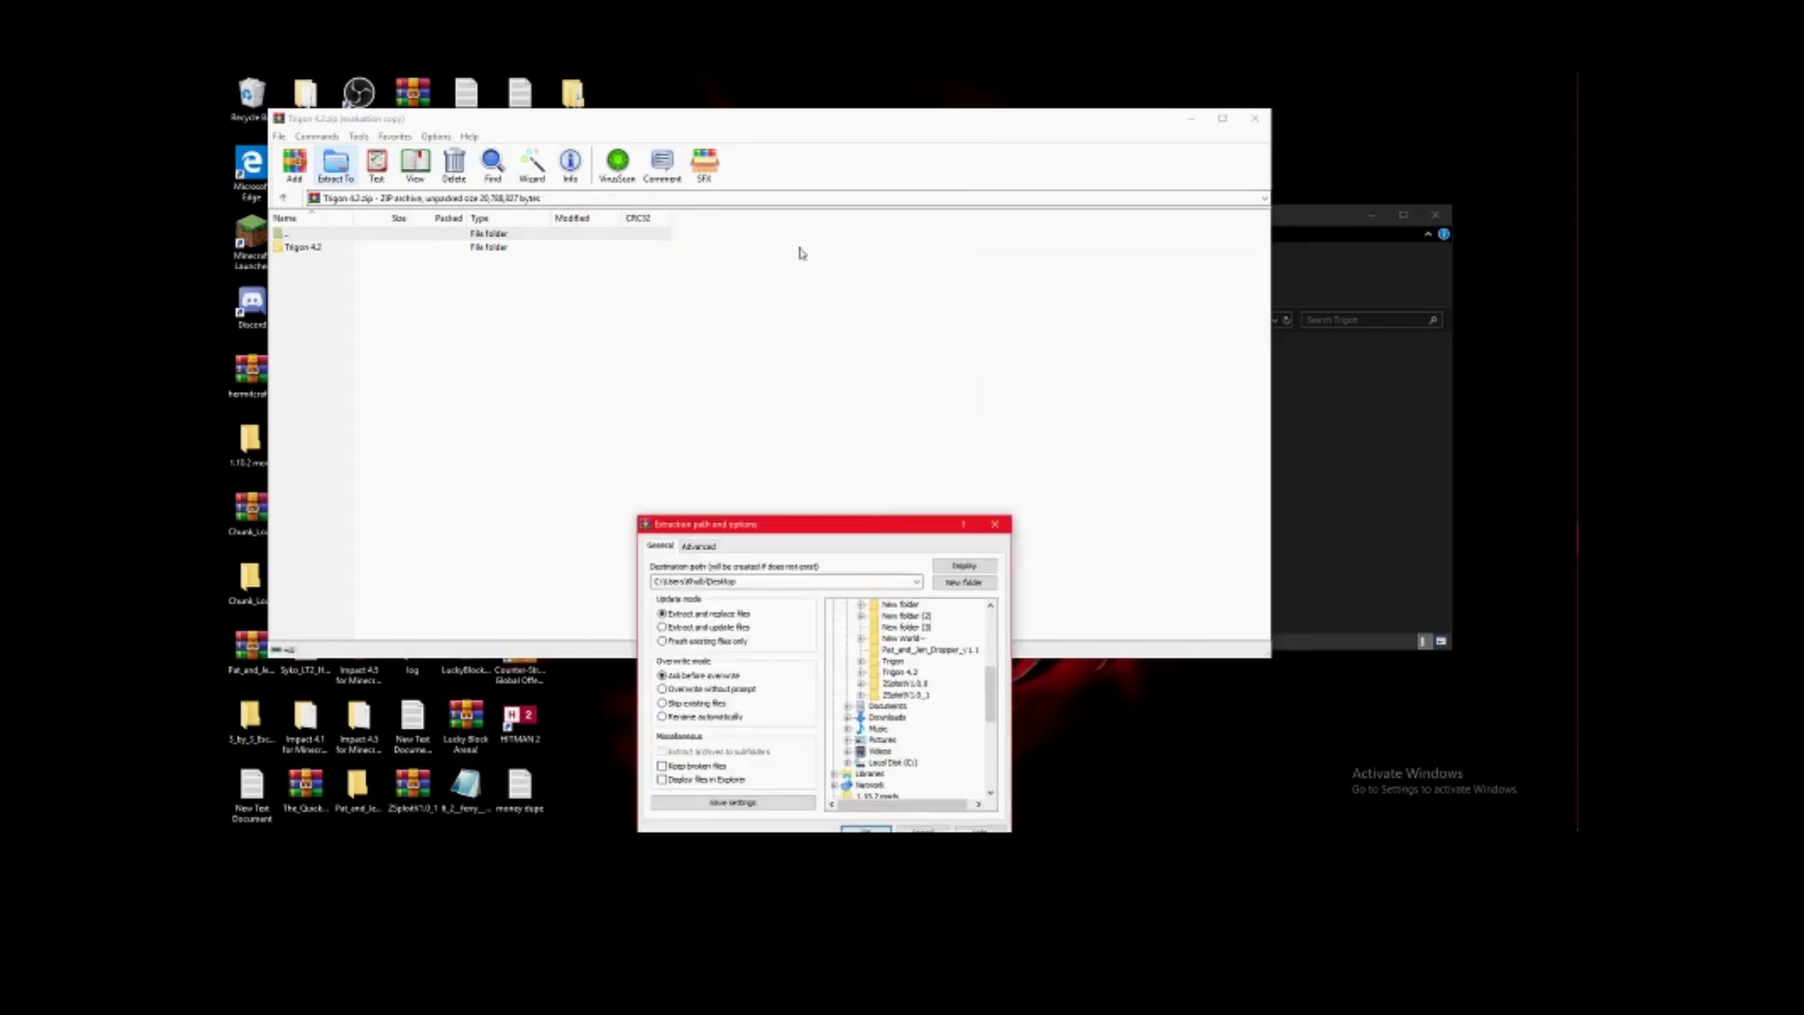
left_click(995, 523)
left_click_drag(851, 119, 850, 463)
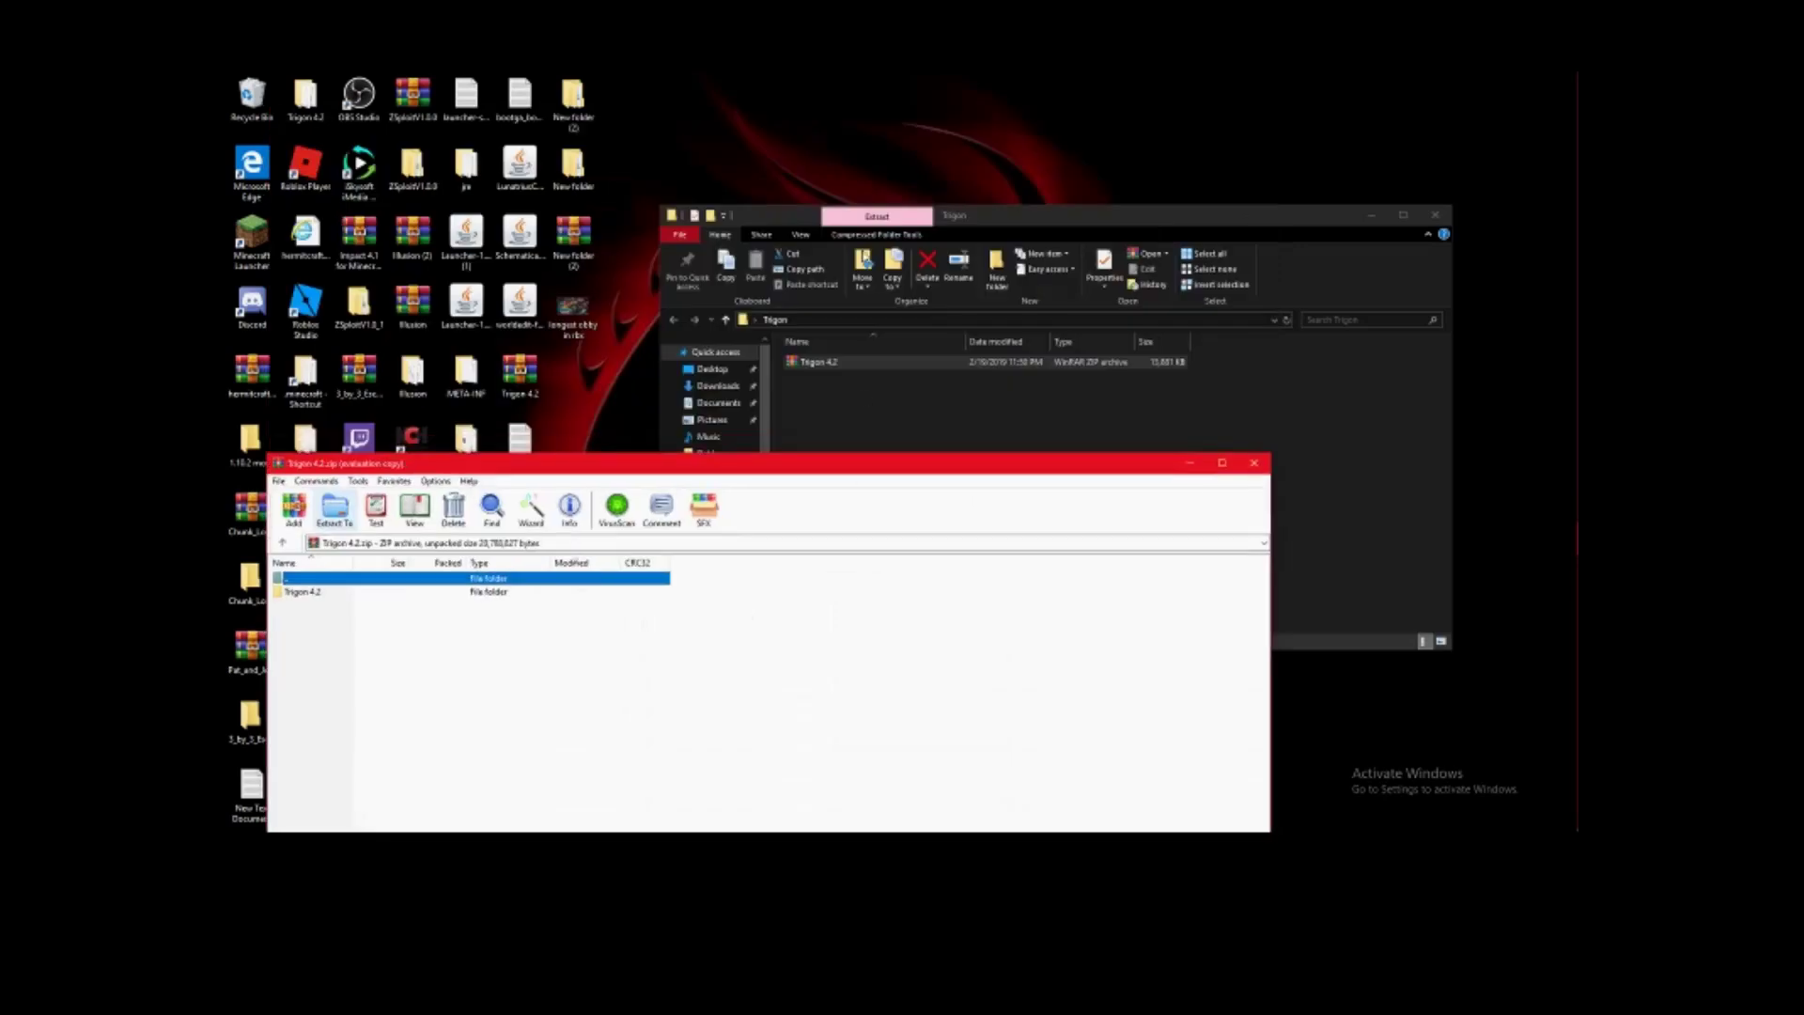
left_click_drag(998, 219, 1073, 92)
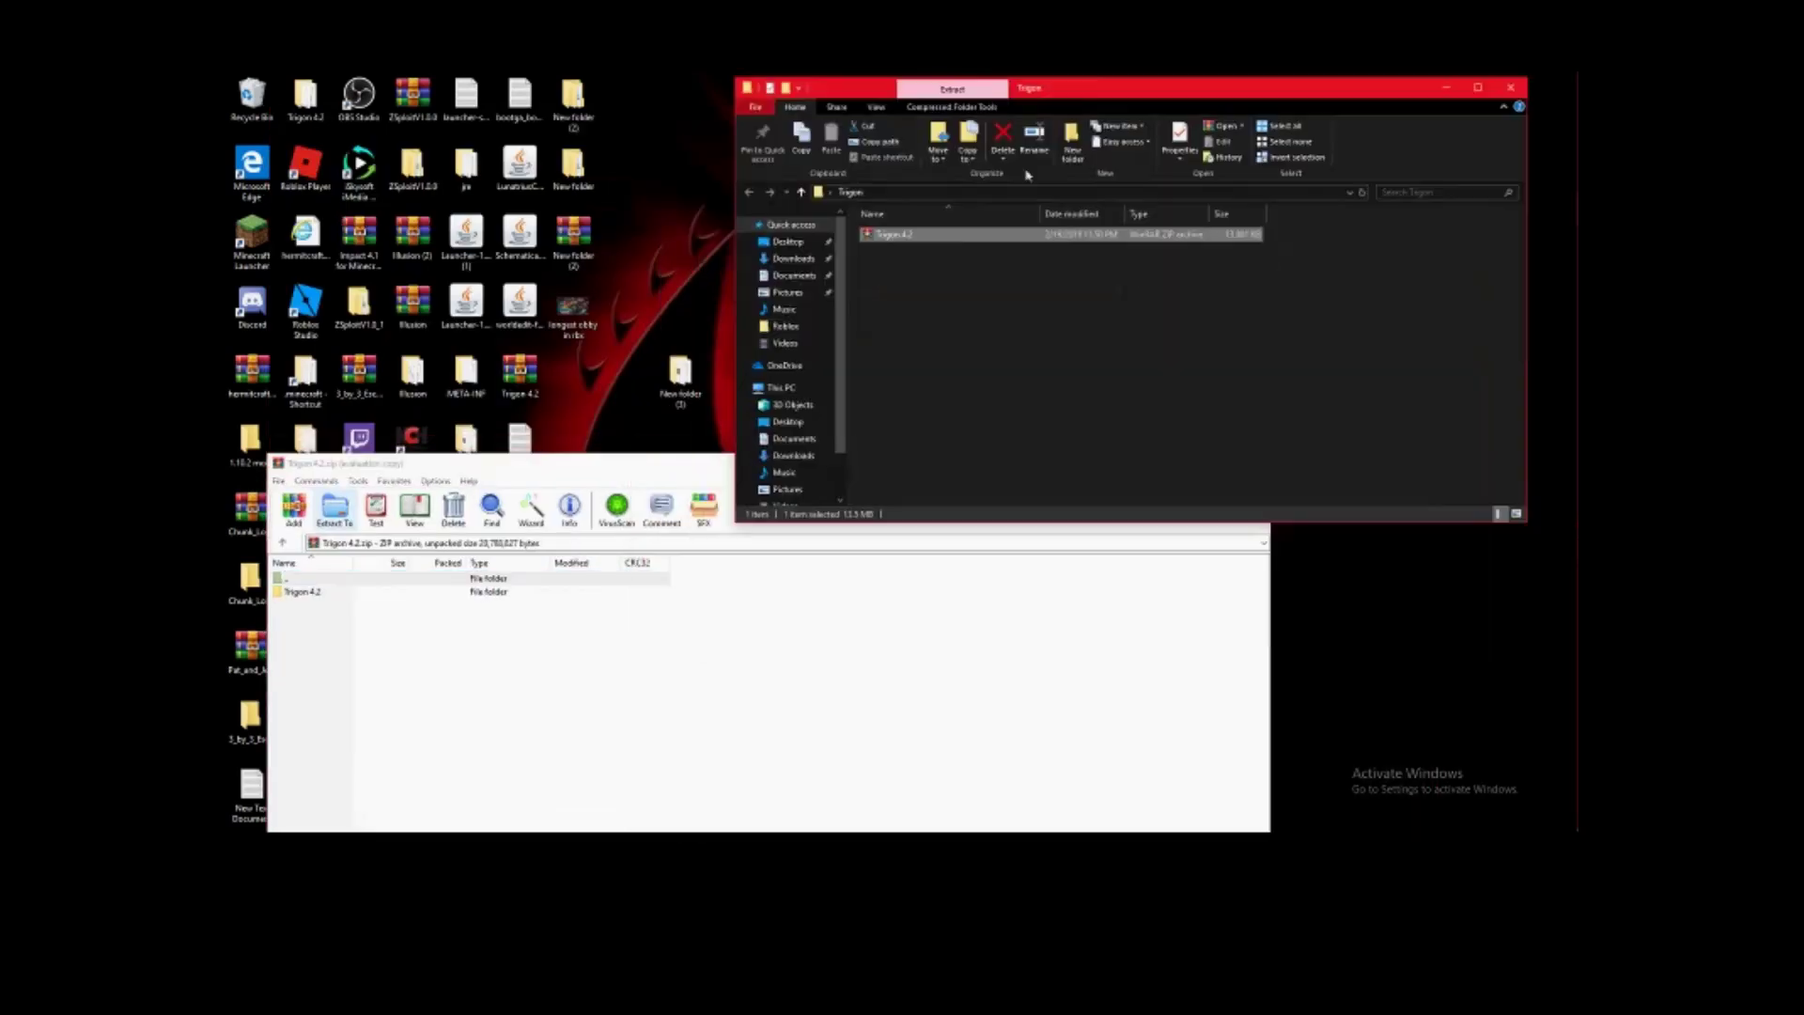
left_click_drag(704, 455, 704, 460)
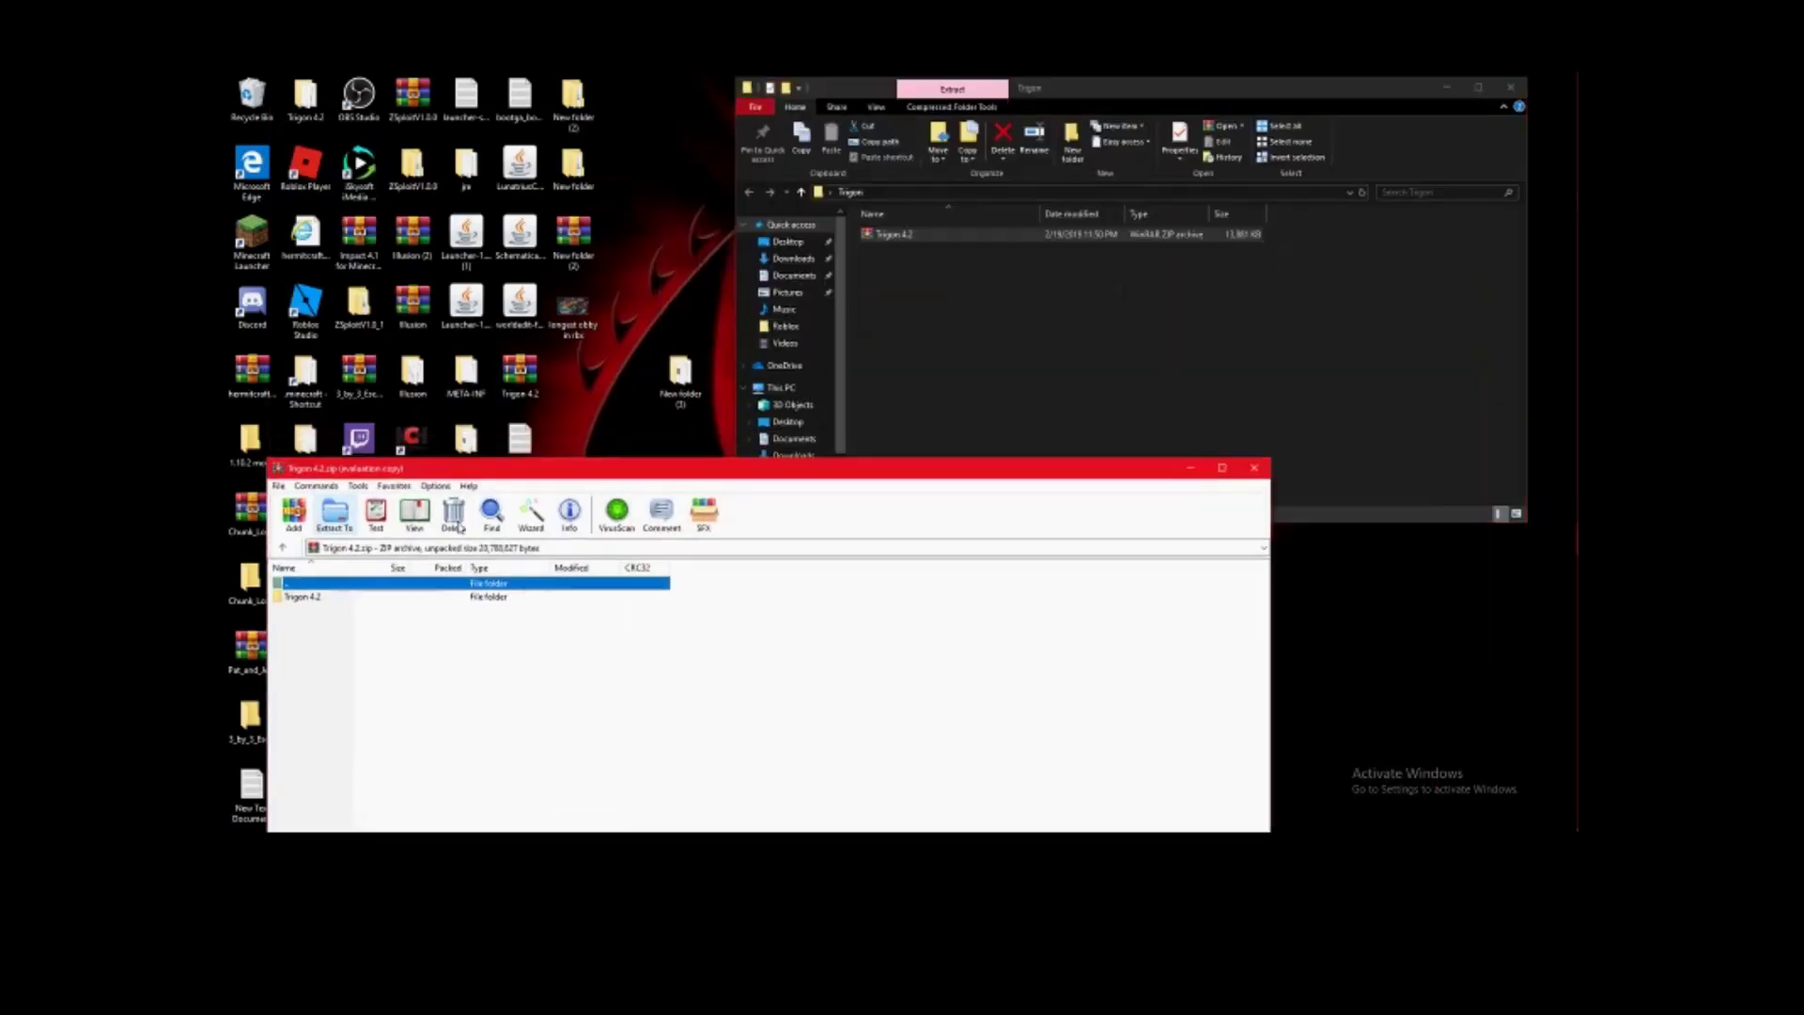
- Extract Trigon 4.2 into the Desktop\Trigon folder, then minimize WinRAR
left_click(346, 529)
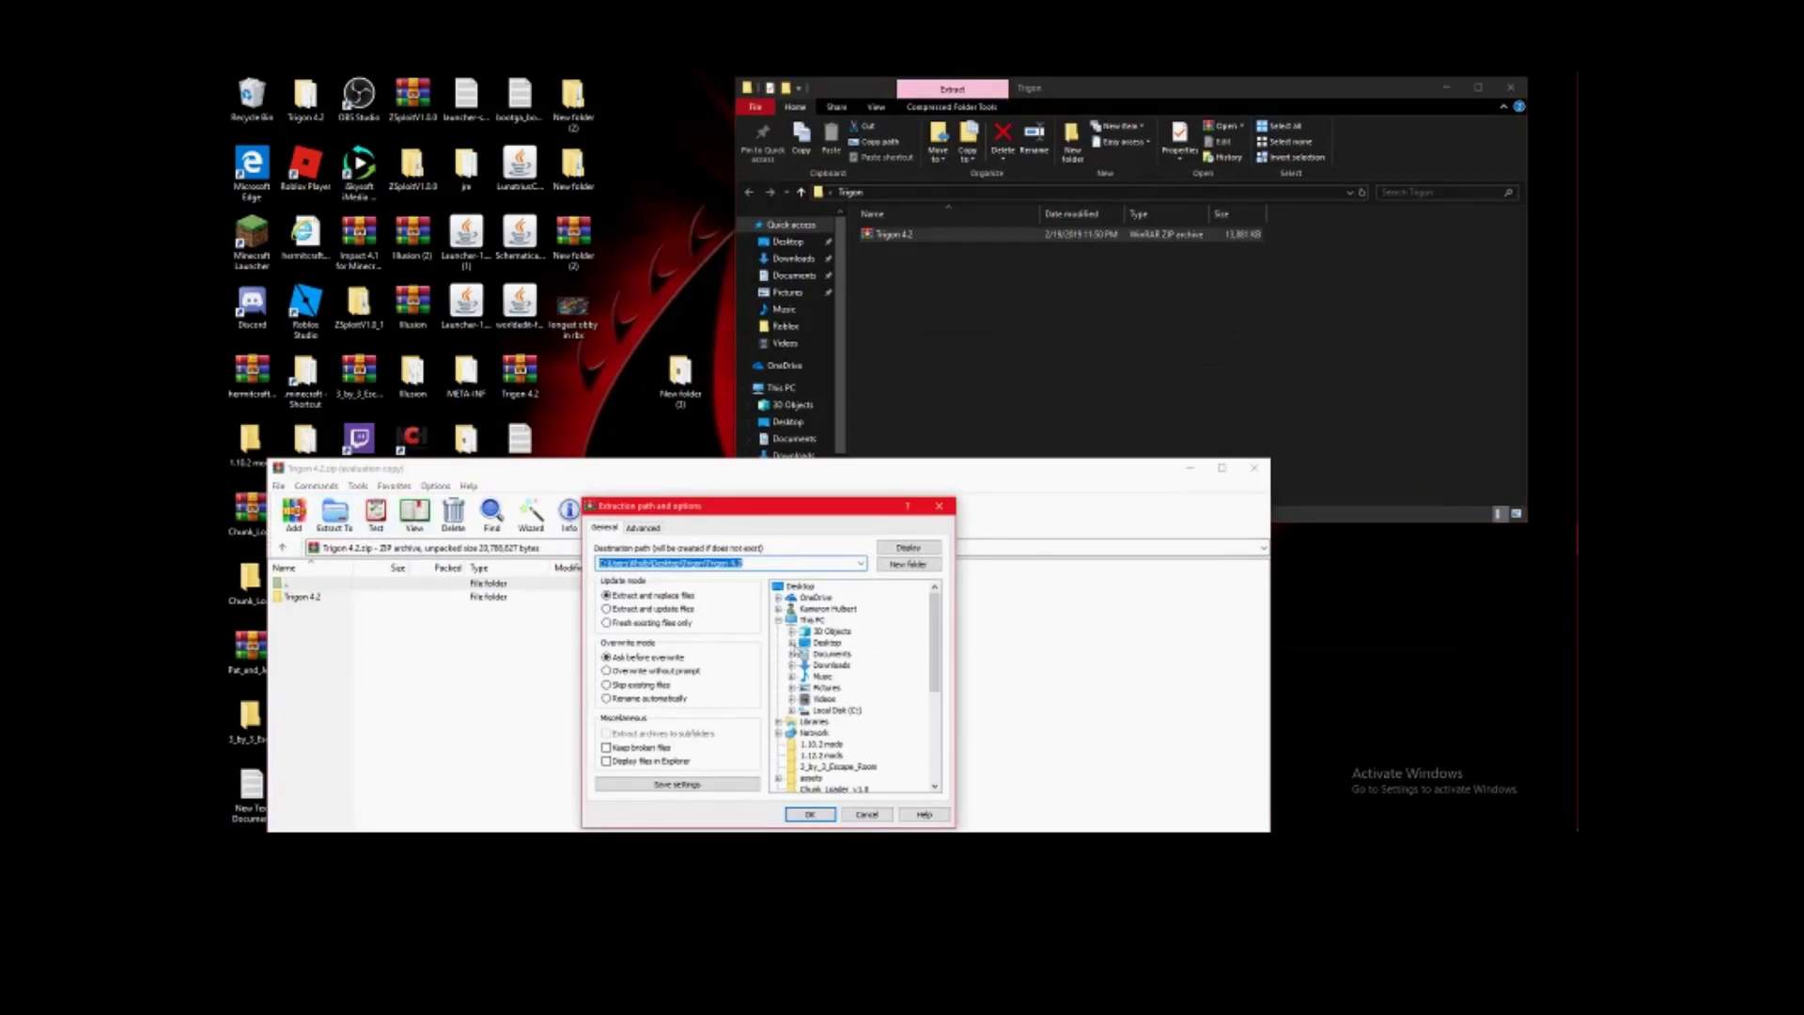
left_click(795, 649)
scroll(804, 681, "down", 2)
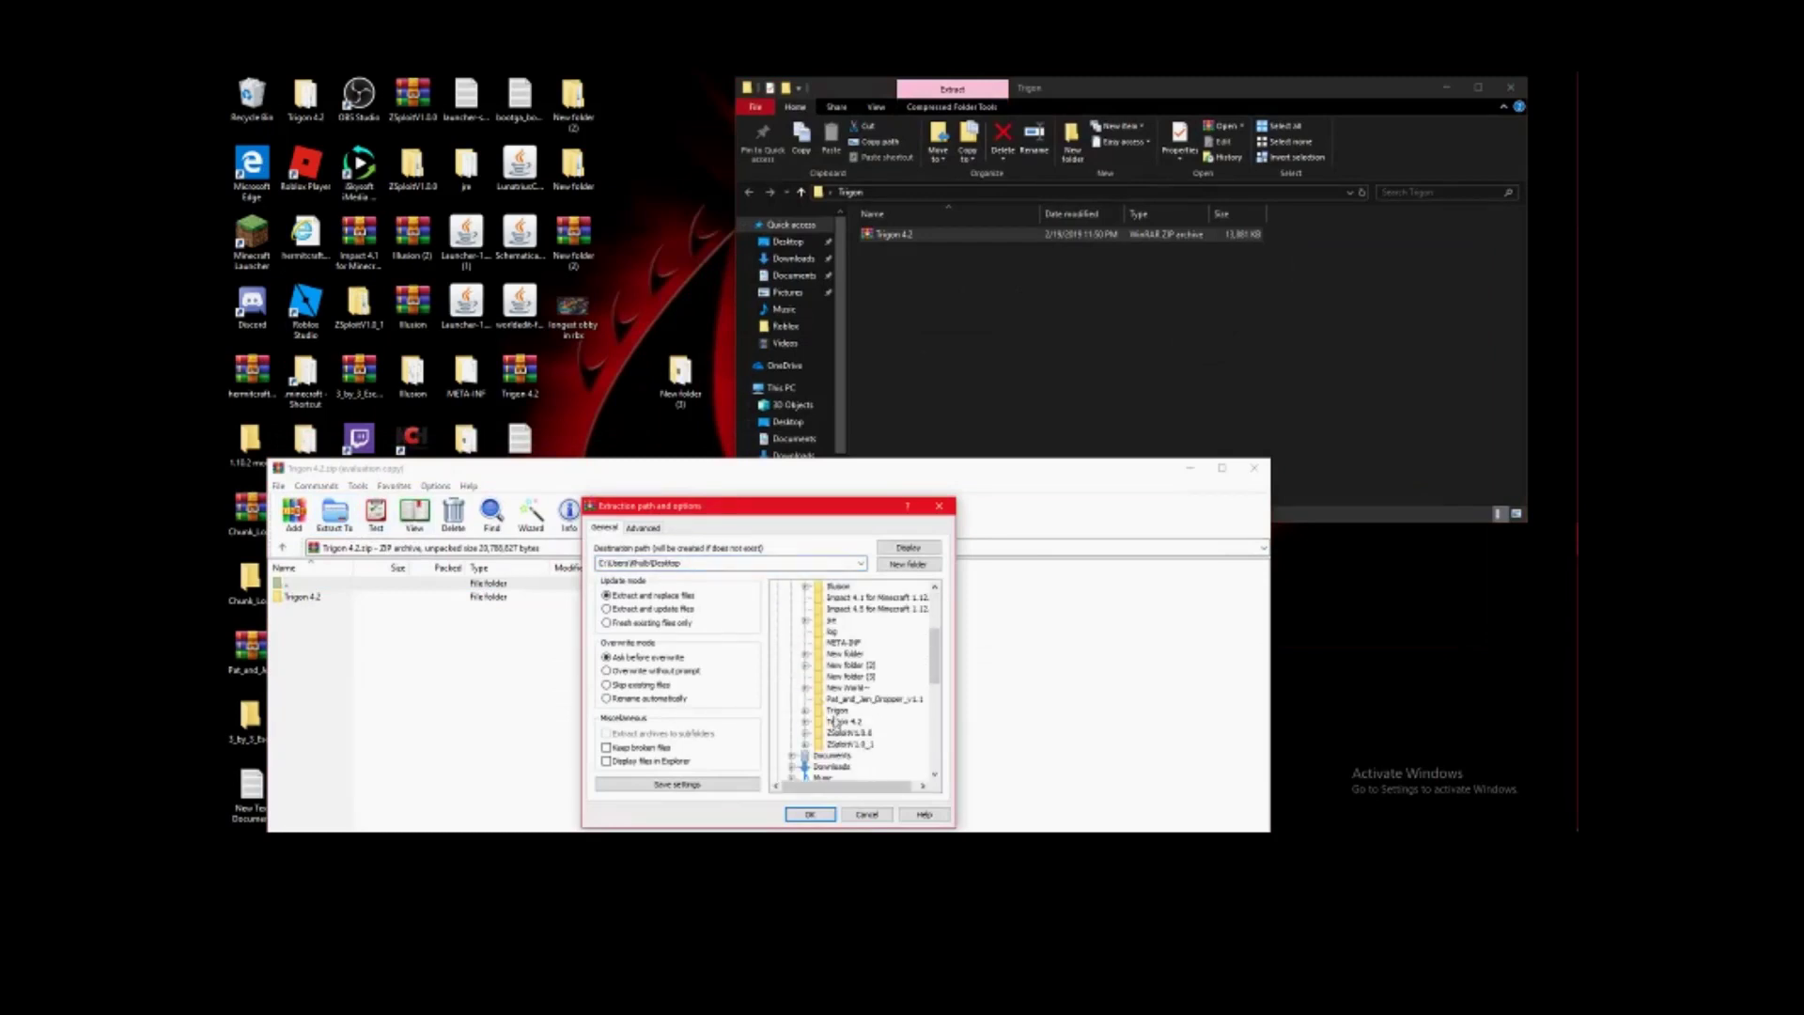
left_click(837, 711)
left_click(809, 814)
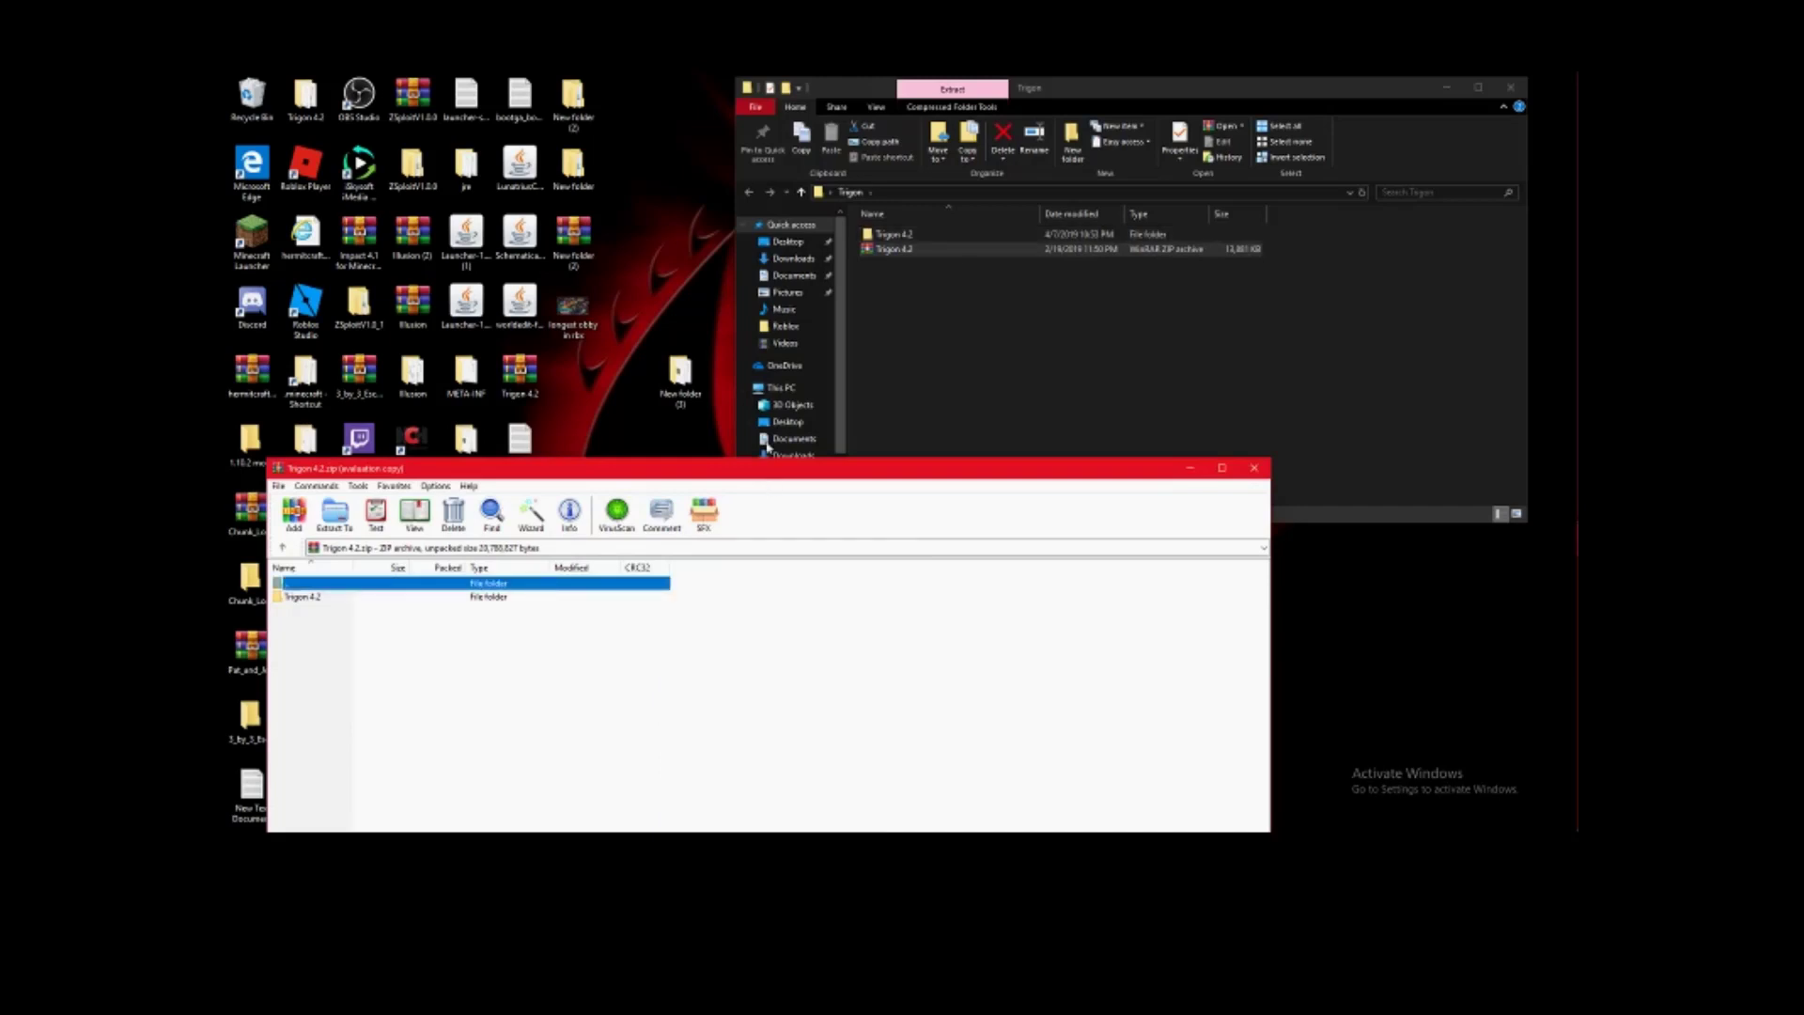
left_click(1189, 469)
- Open the Trigon 4.2 folder, run Trigon_protected, and dismiss the resulting virus error
double_click(907, 235)
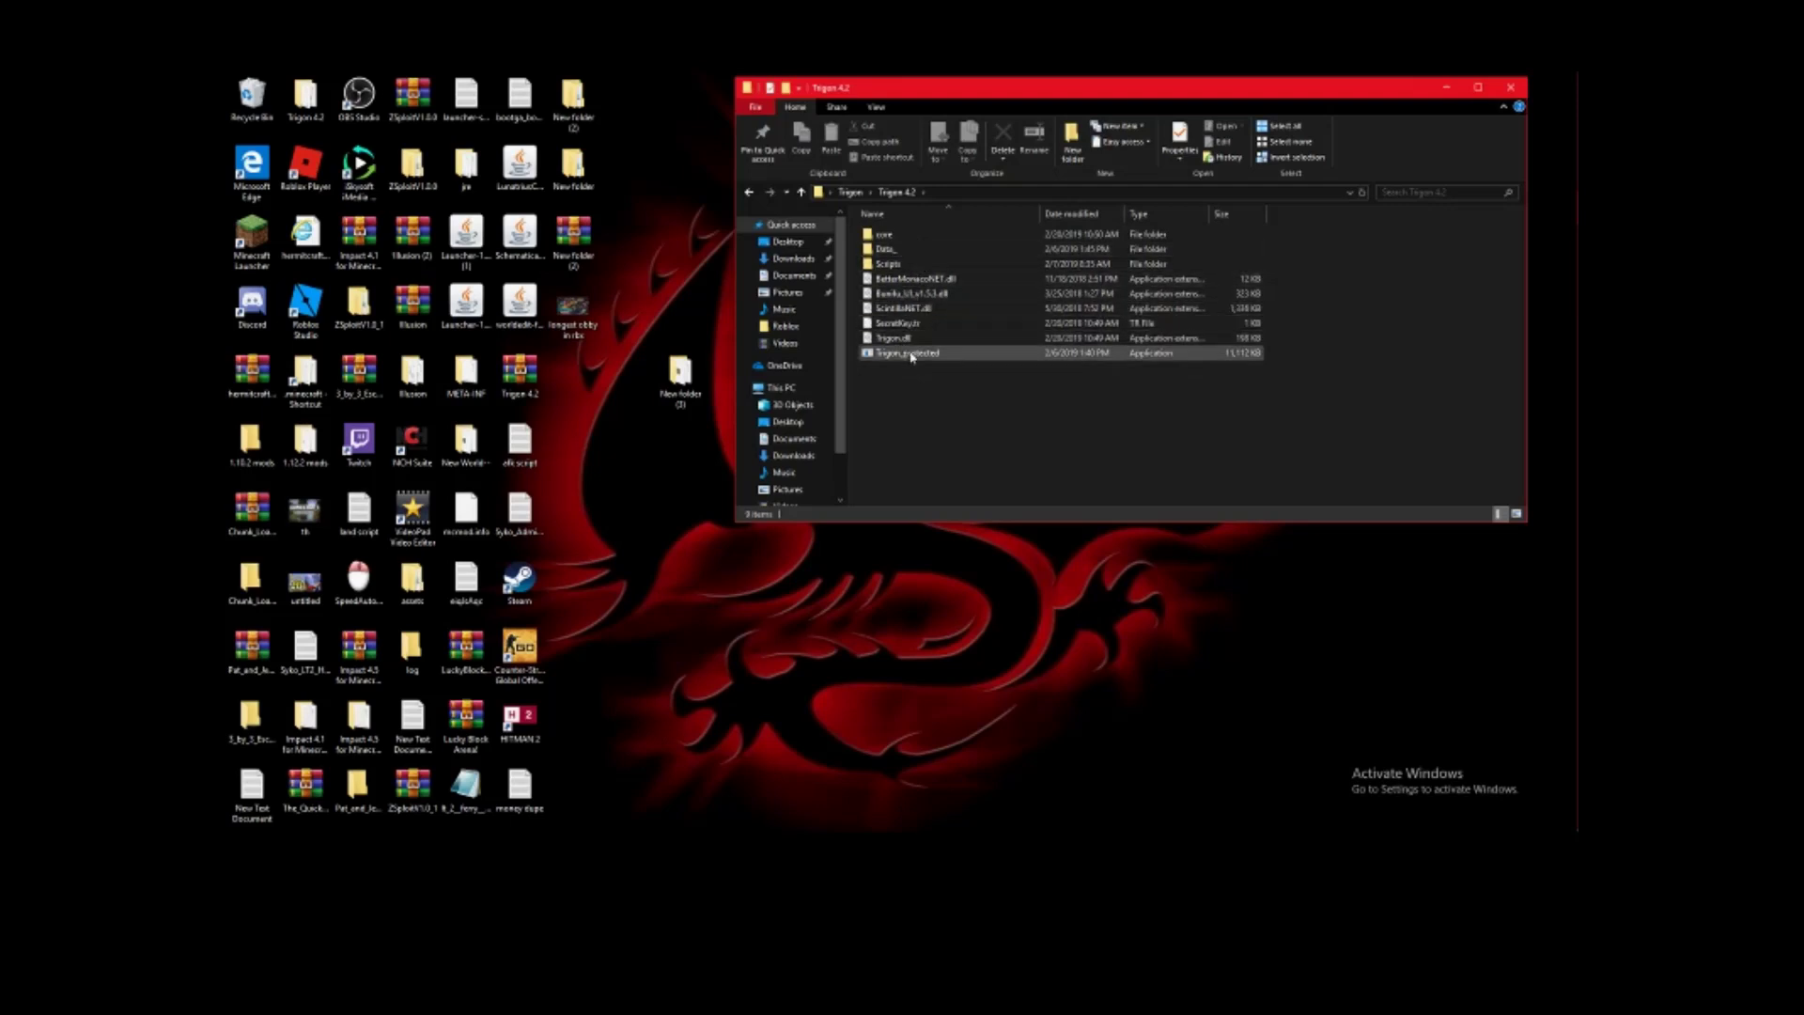
left_click(910, 356)
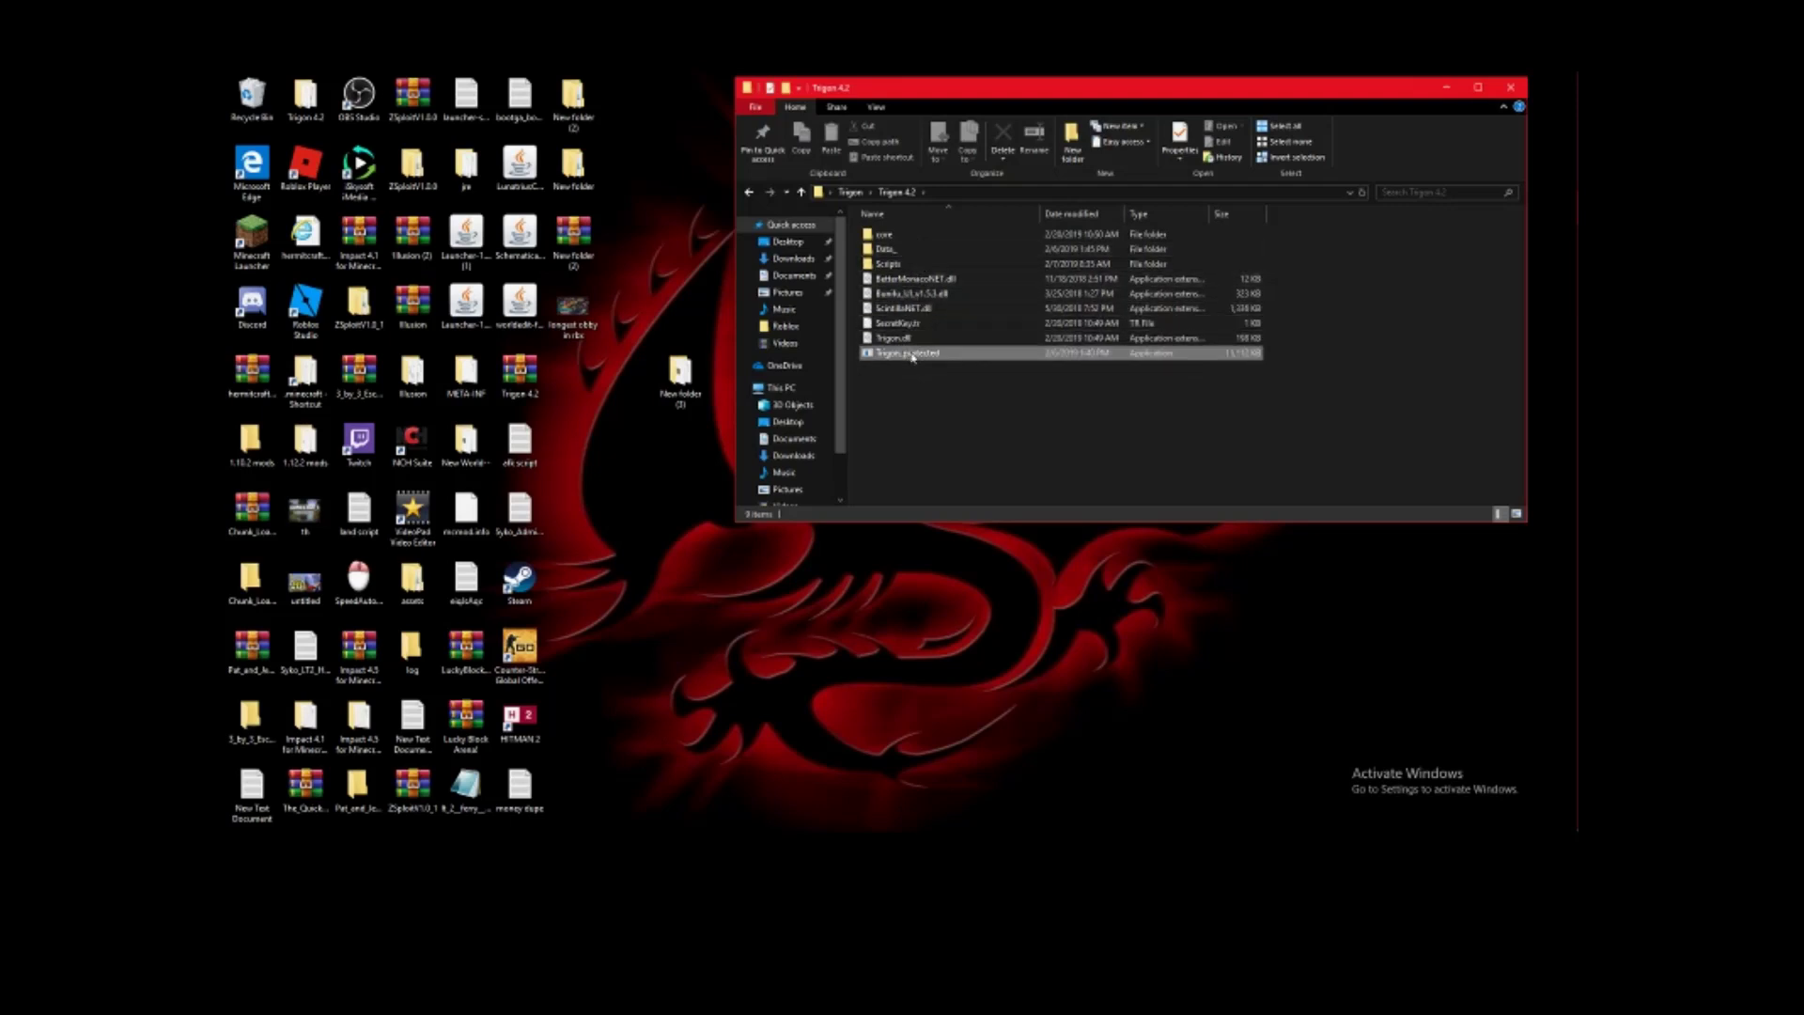
left_click(911, 356)
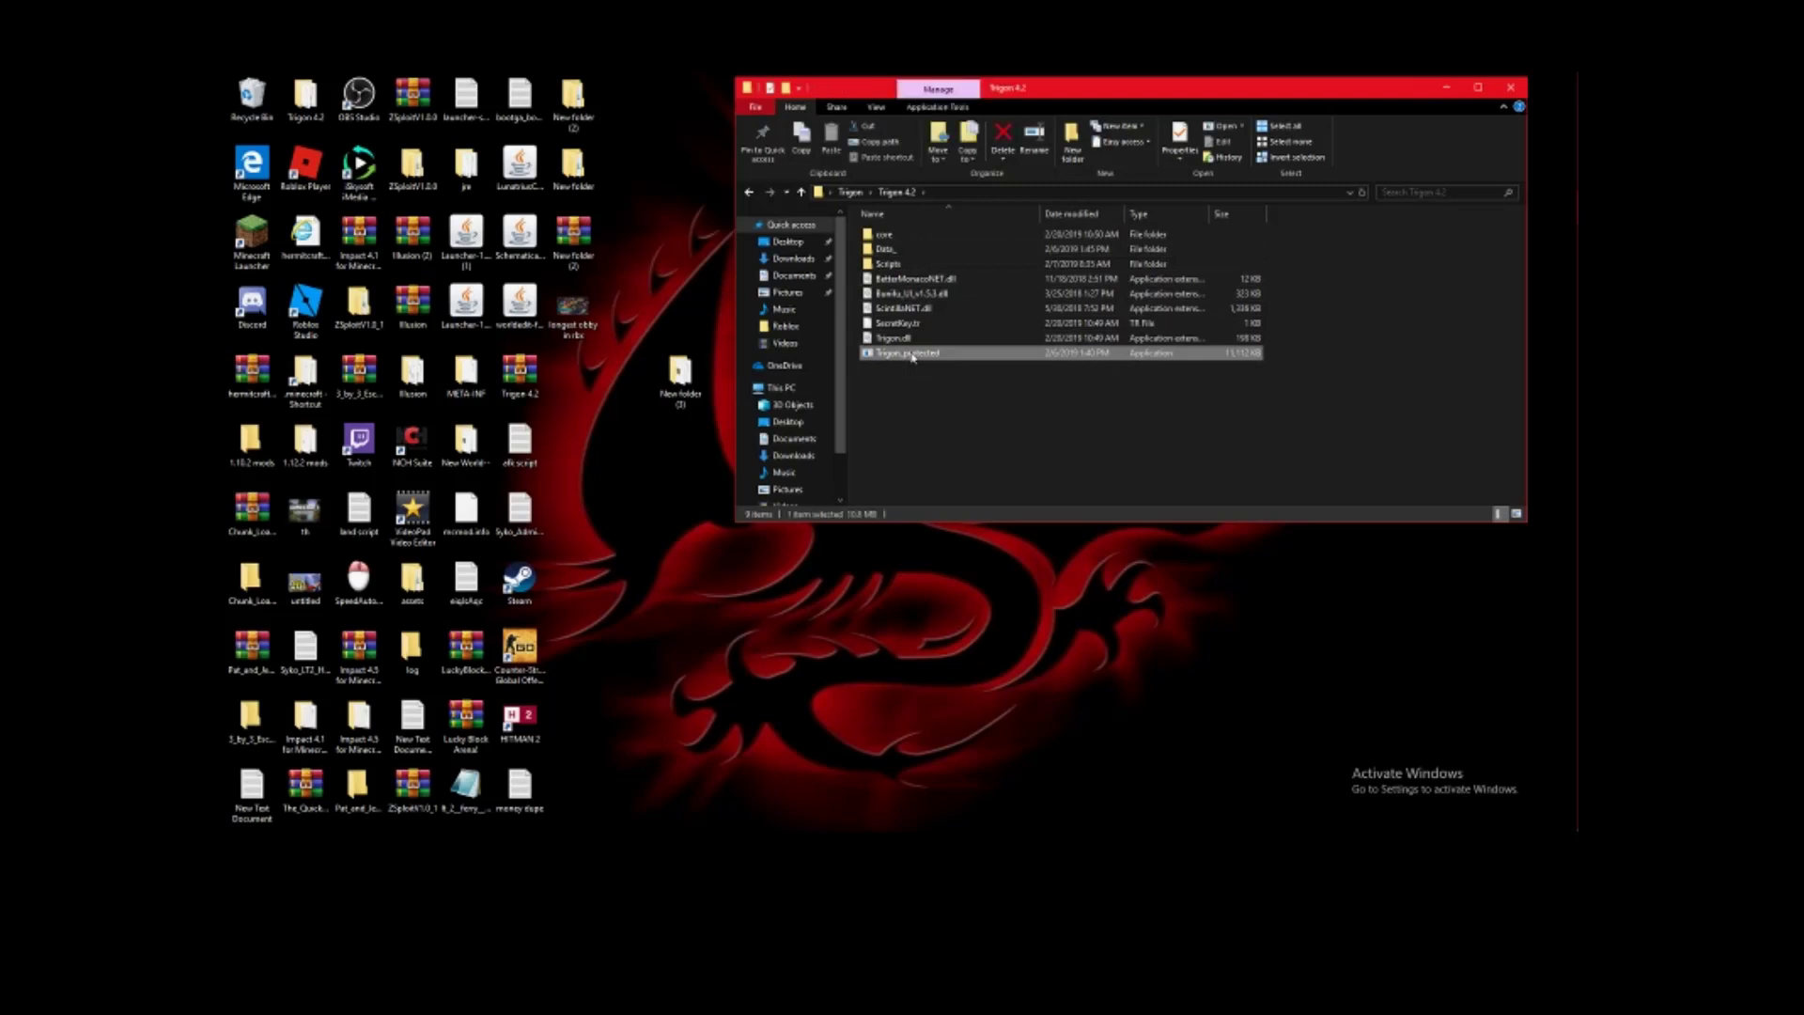
double_click(911, 356)
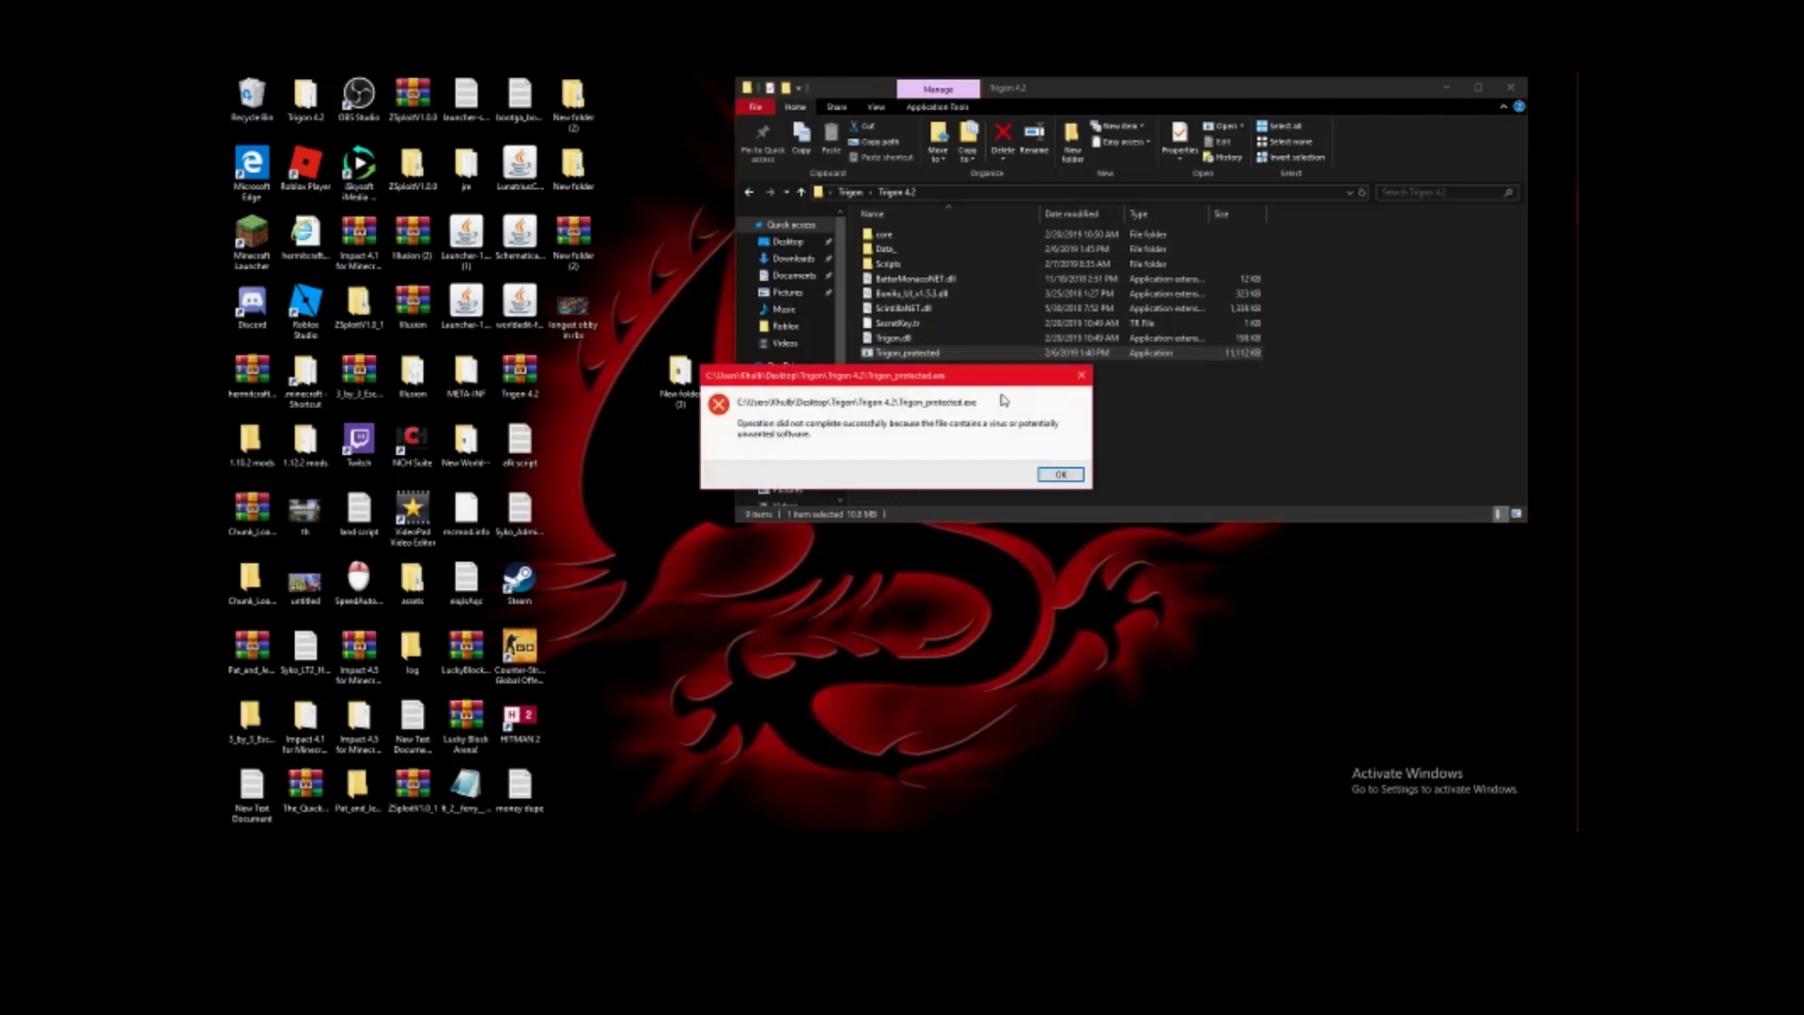
left_click(1060, 473)
- In Windows Security, cancel the quick scan, view Threat history, and close the privacy Settings
left_click(1556, 505)
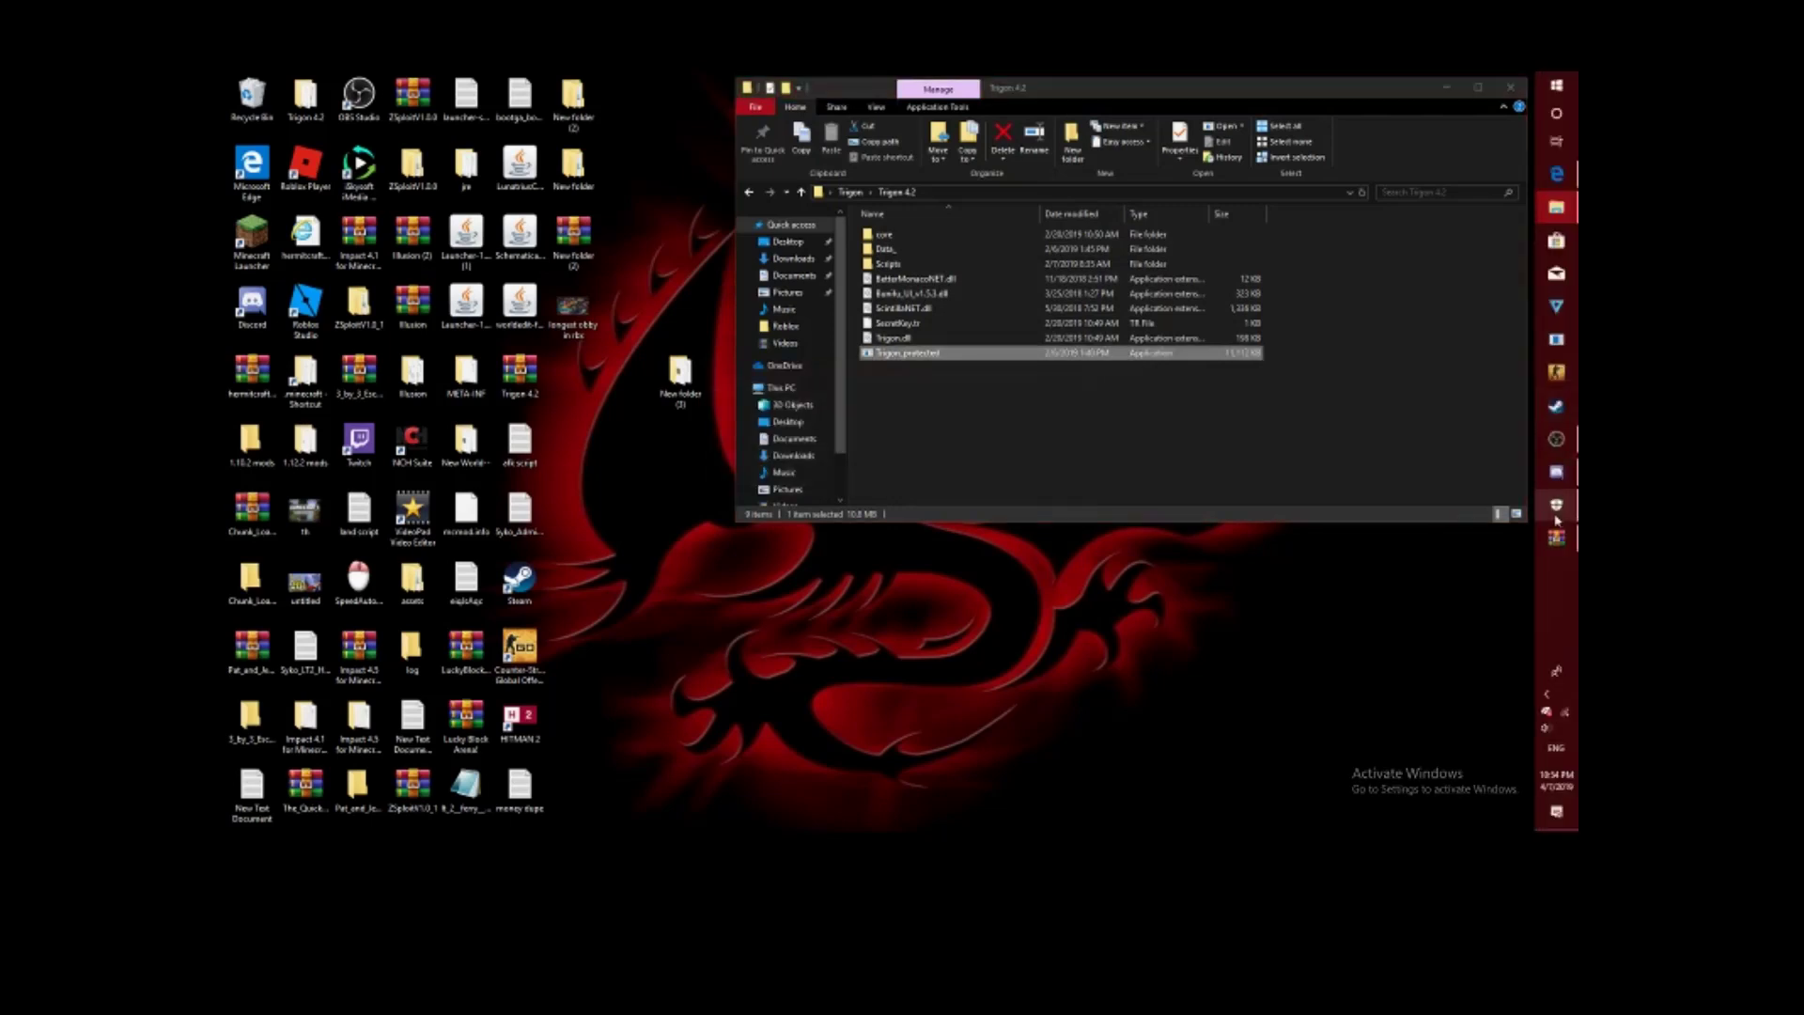
left_click(726, 410)
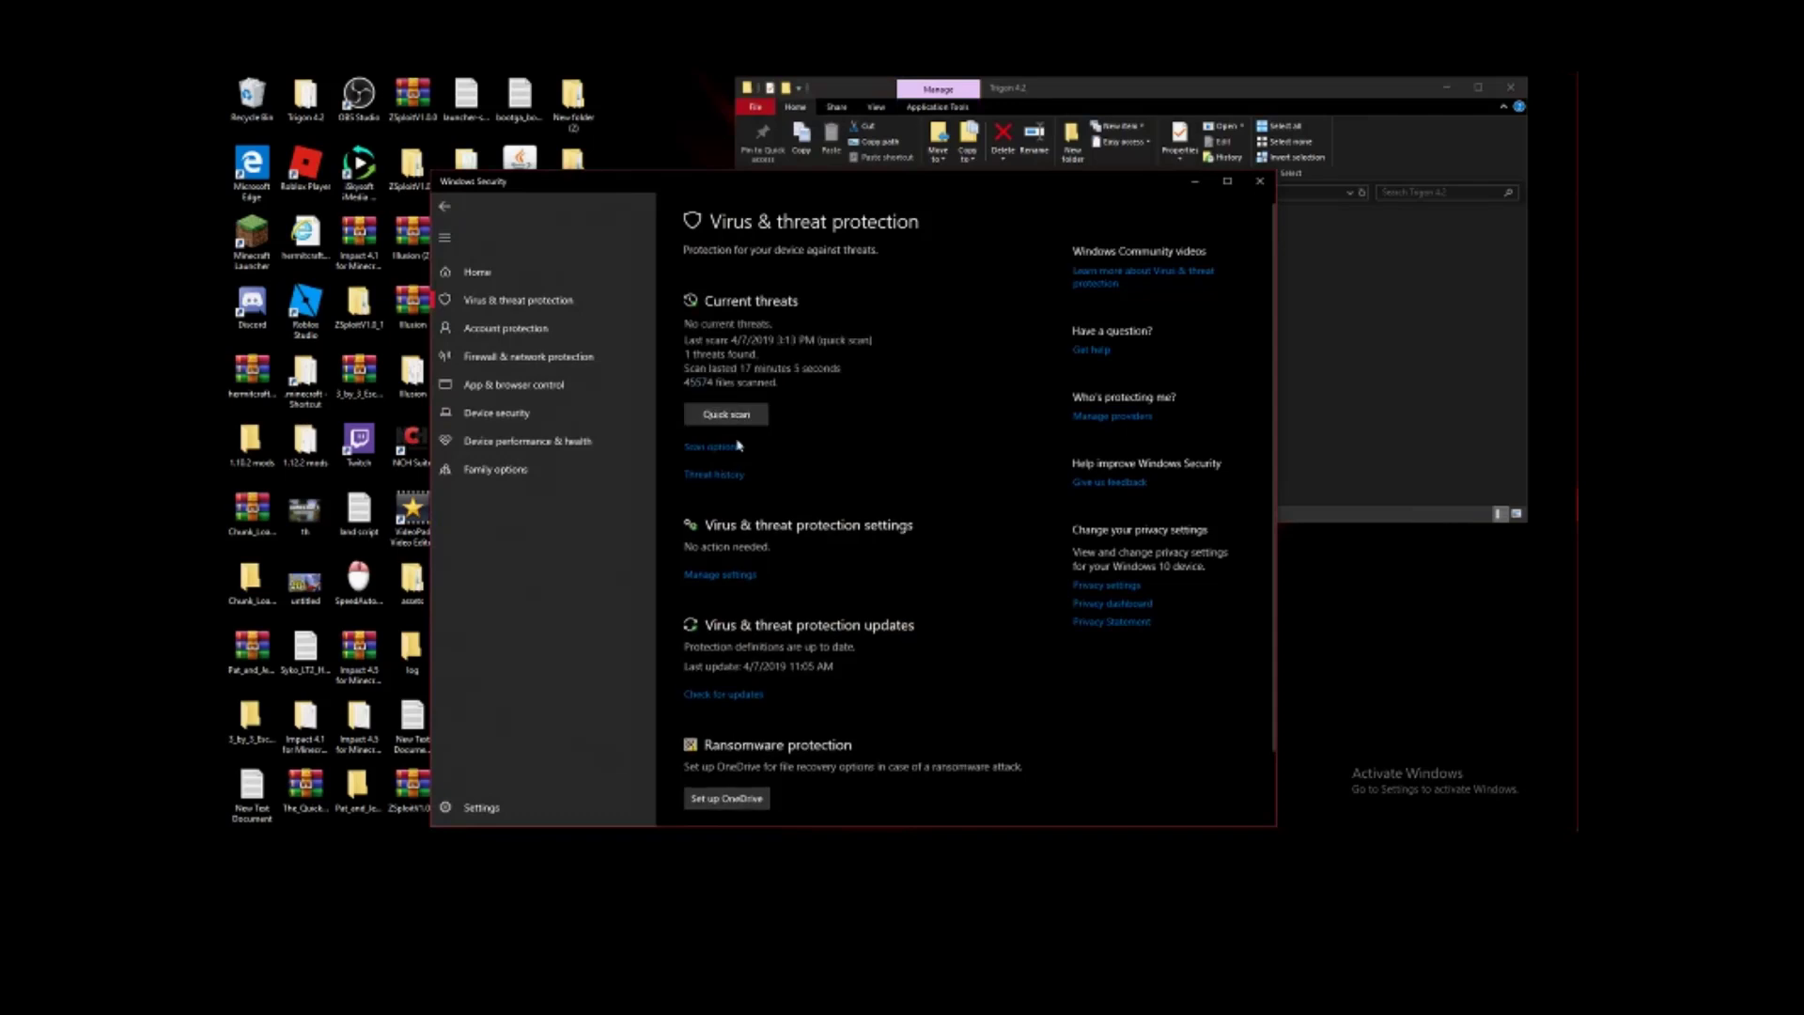
left_click(731, 476)
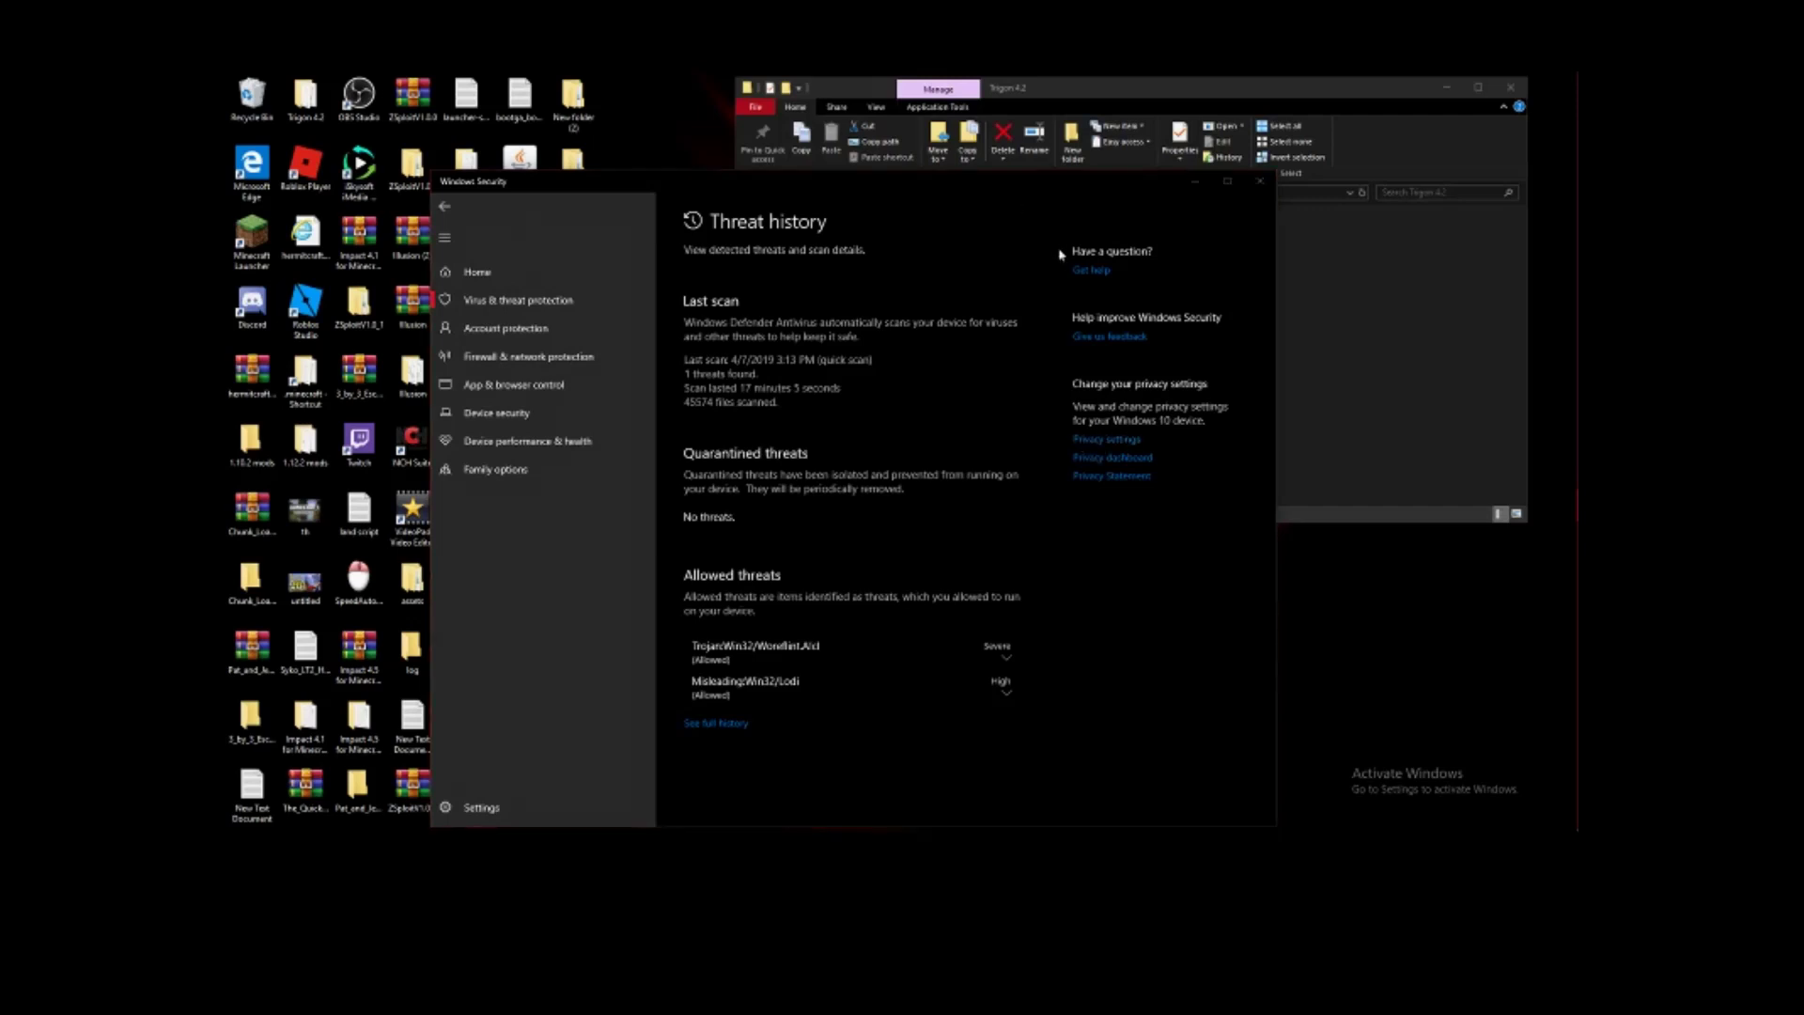
left_click(1107, 439)
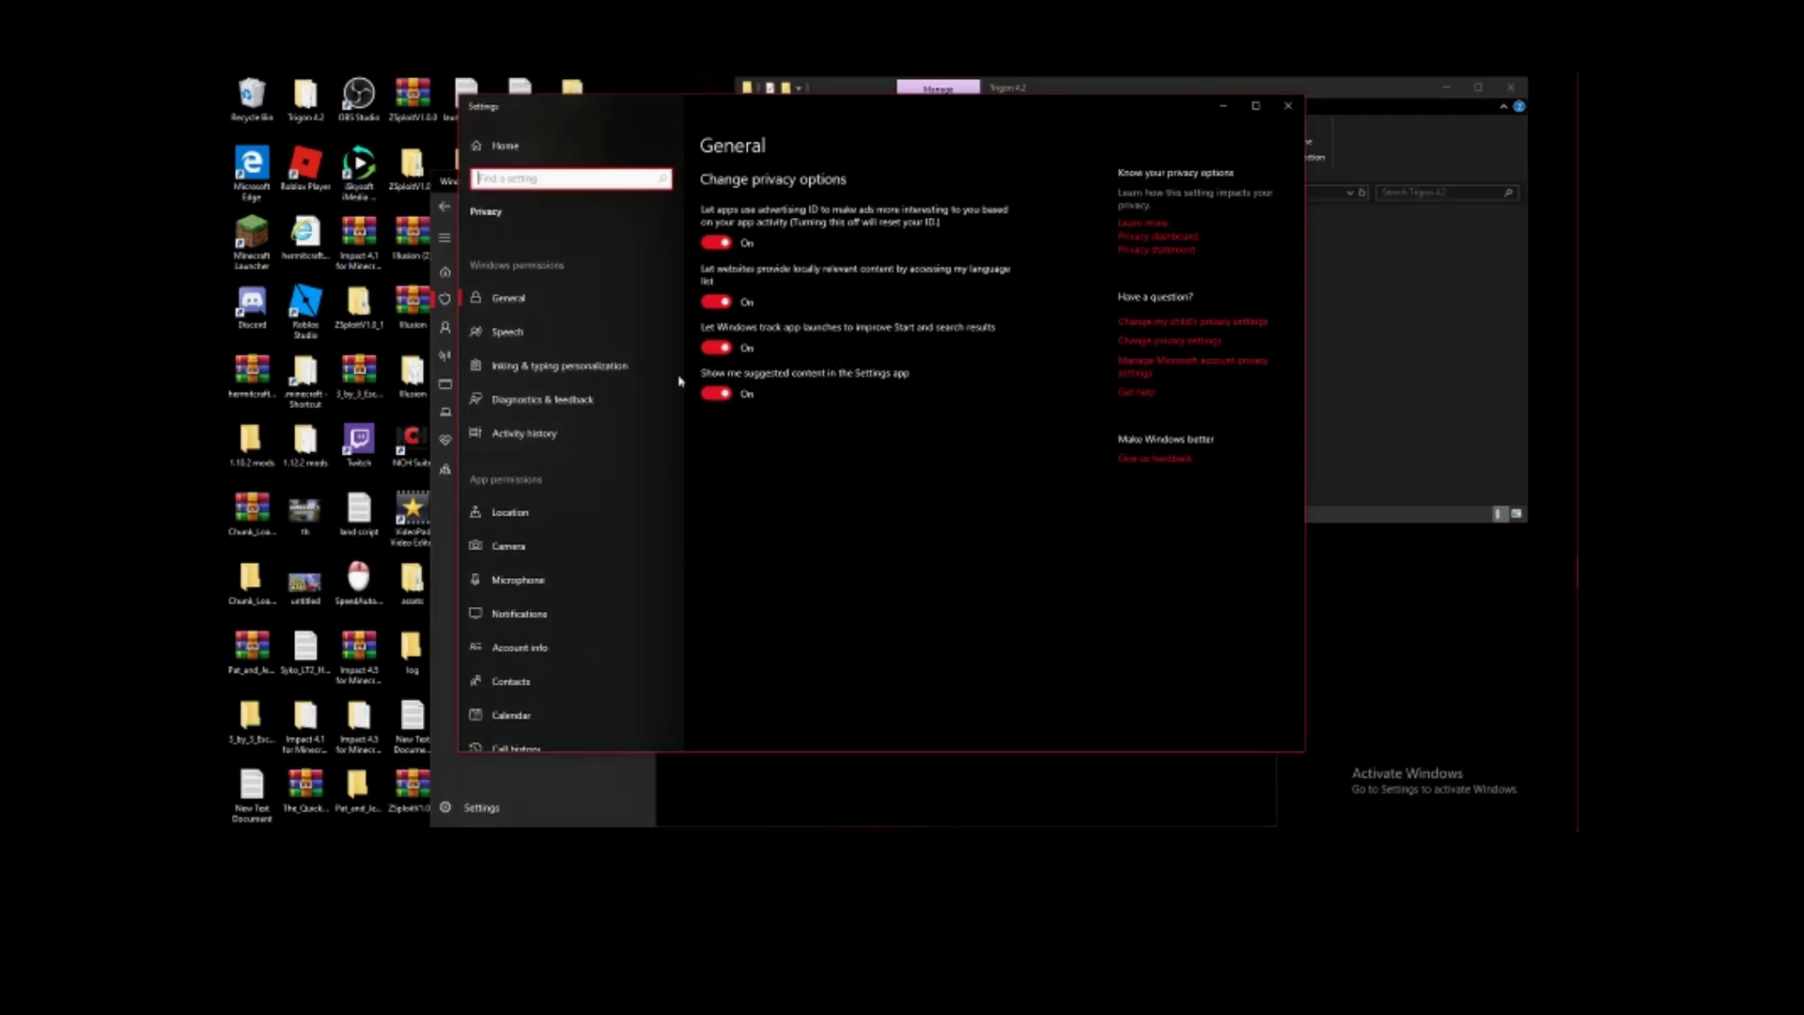
left_click(1287, 105)
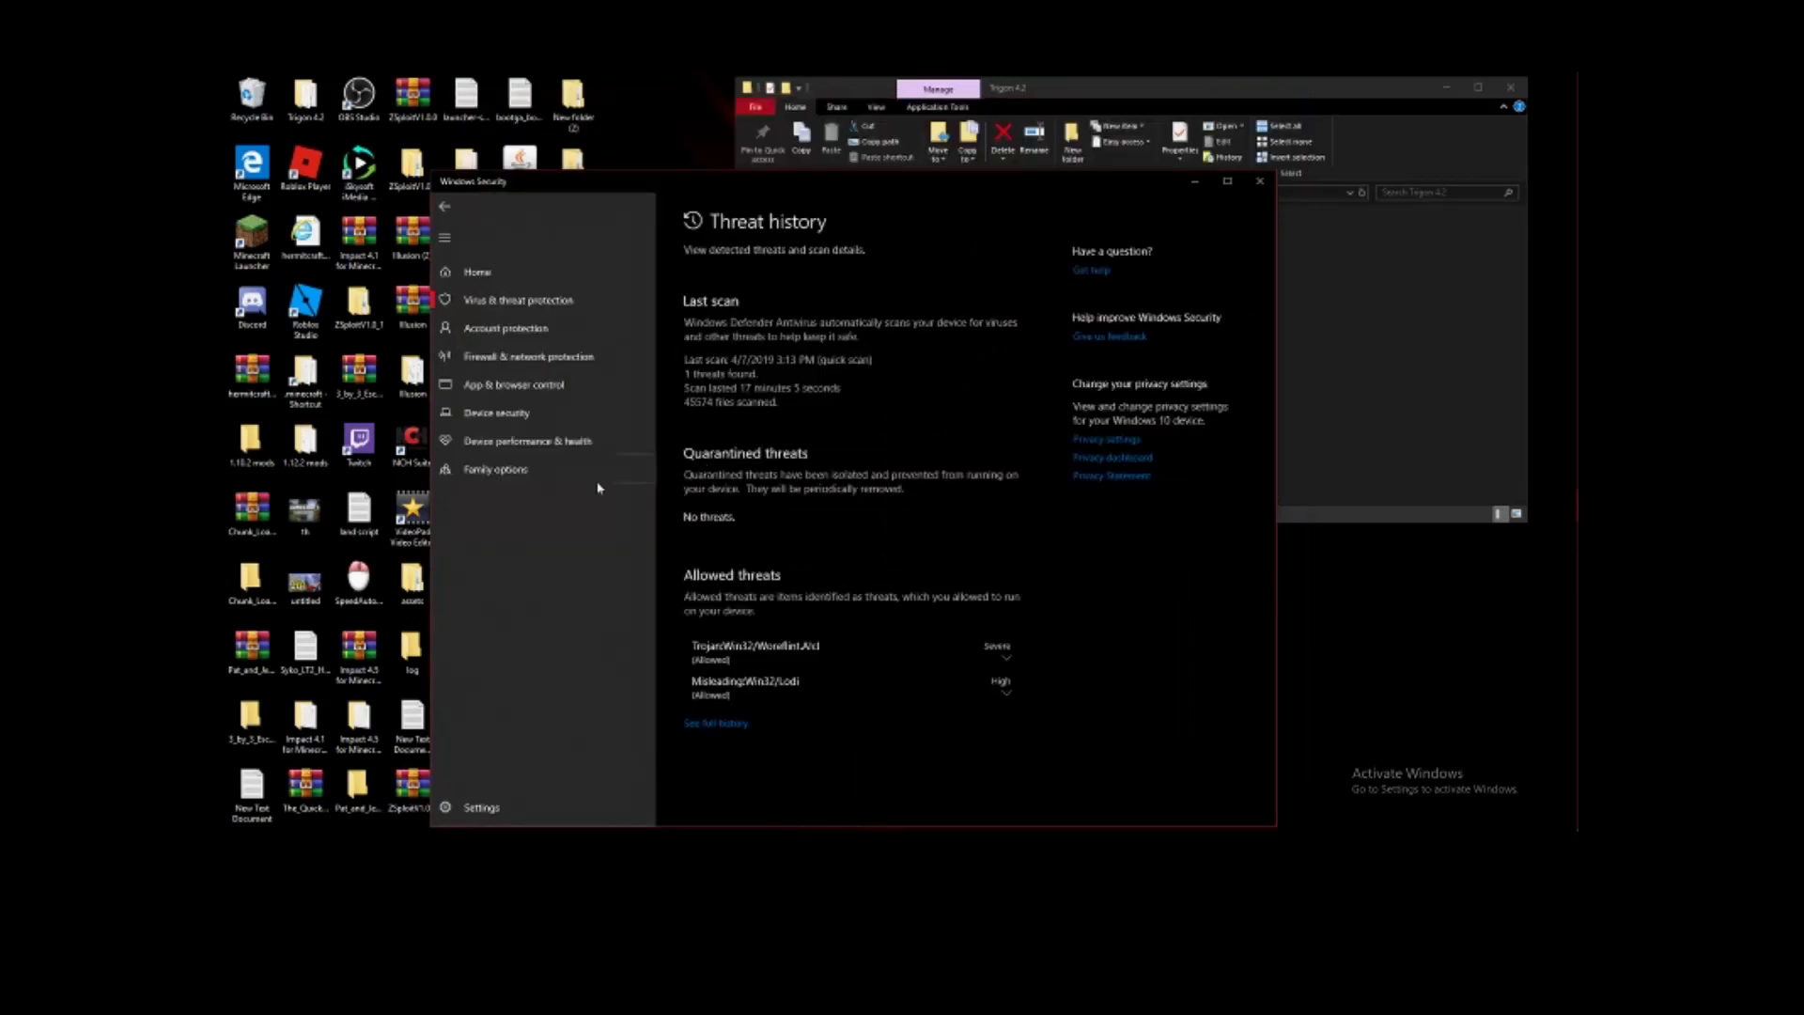
- Close Windows Security and bring up the context menu for Trigon_protected
left_click(1259, 181)
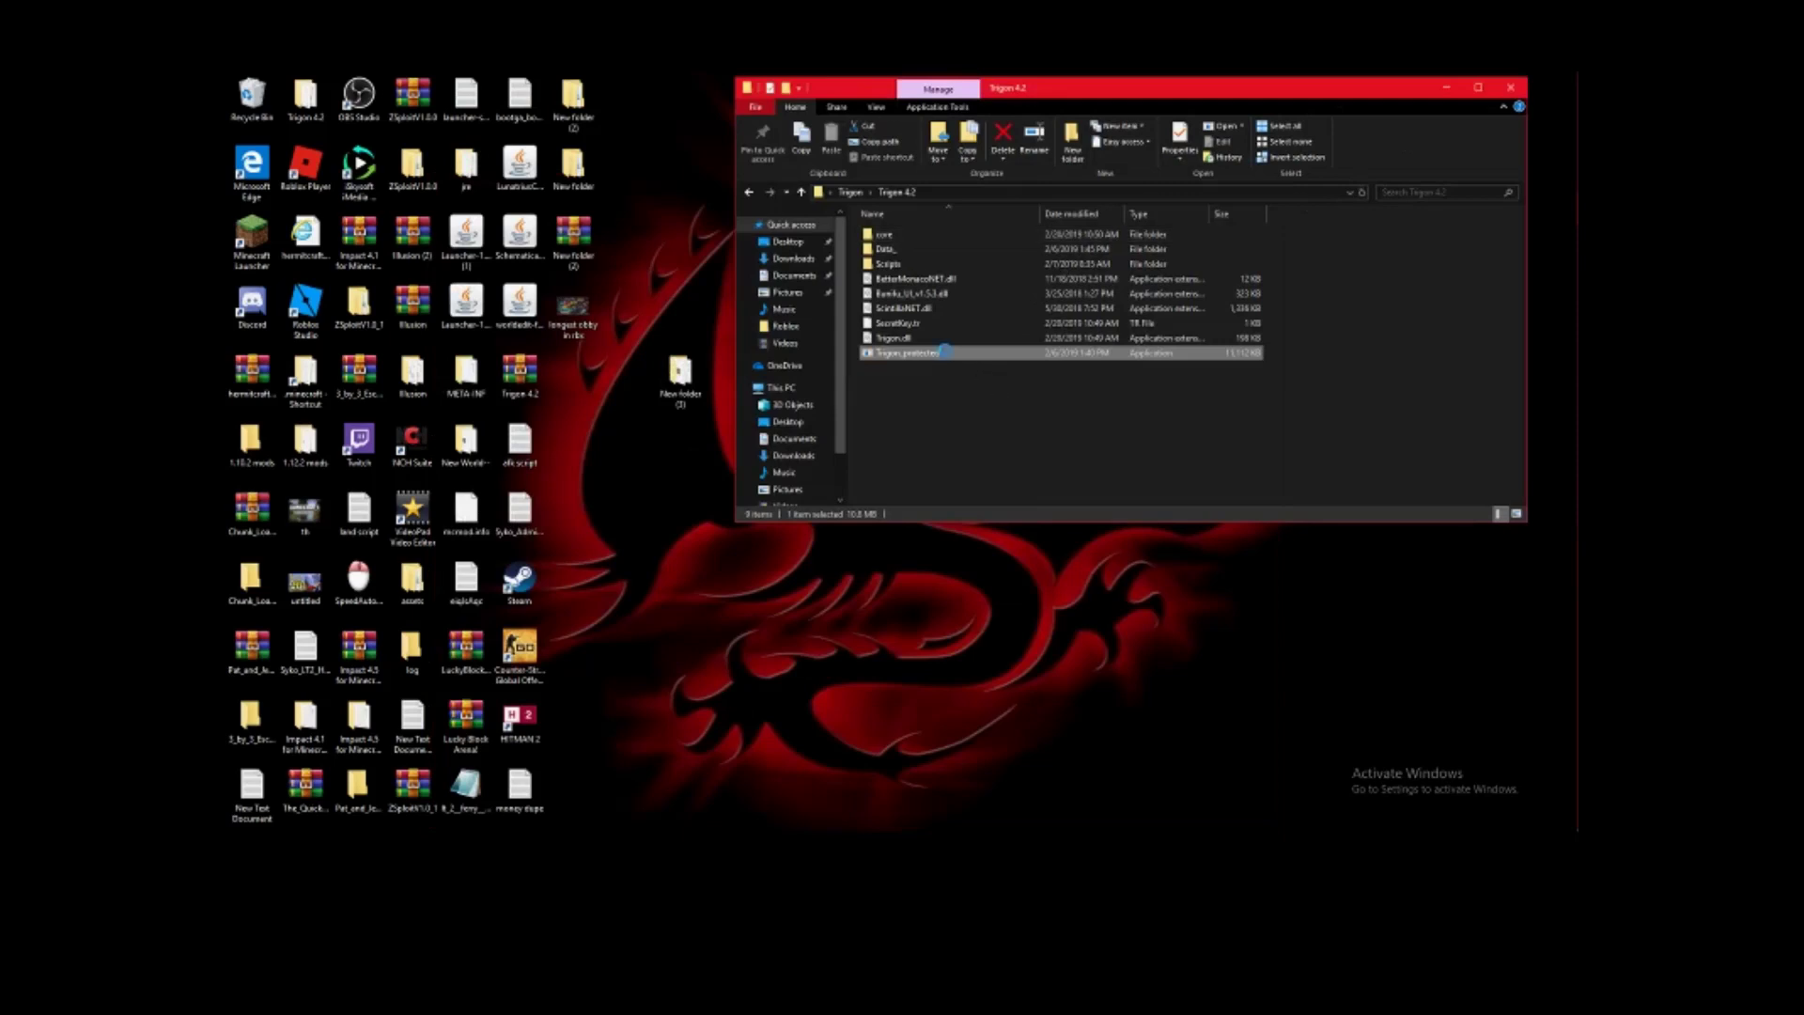
right_click(944, 352)
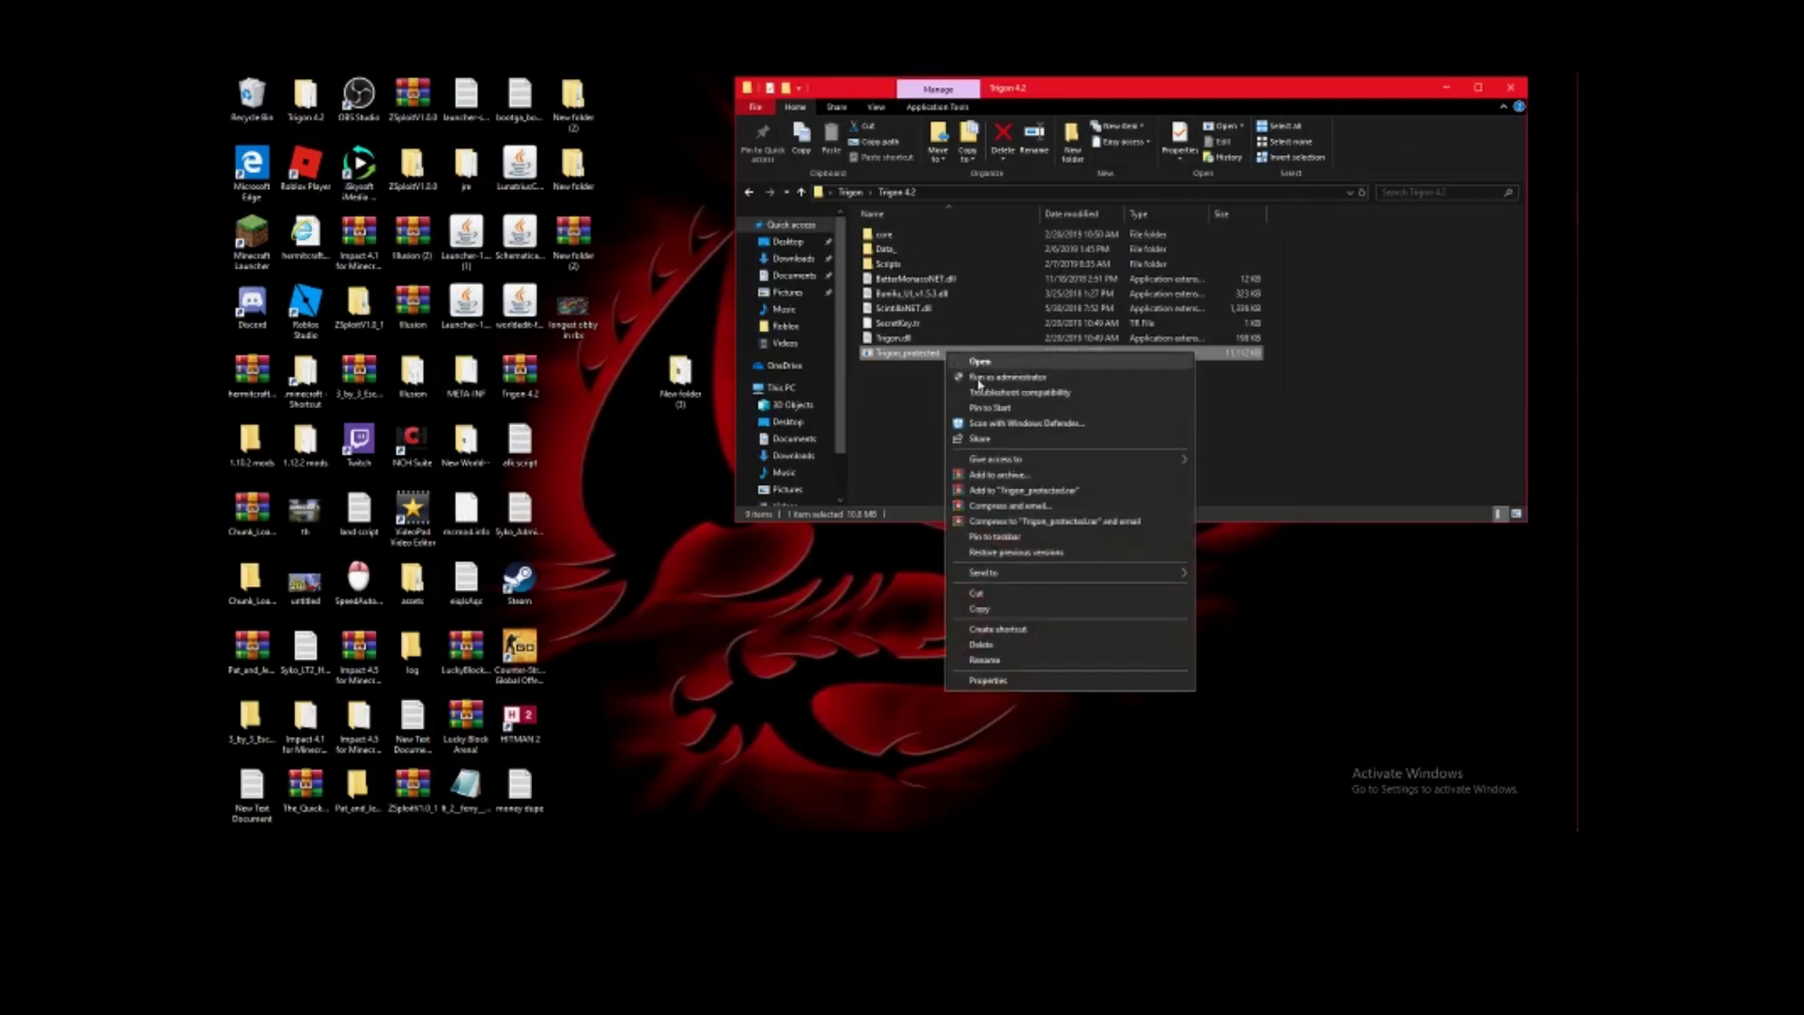
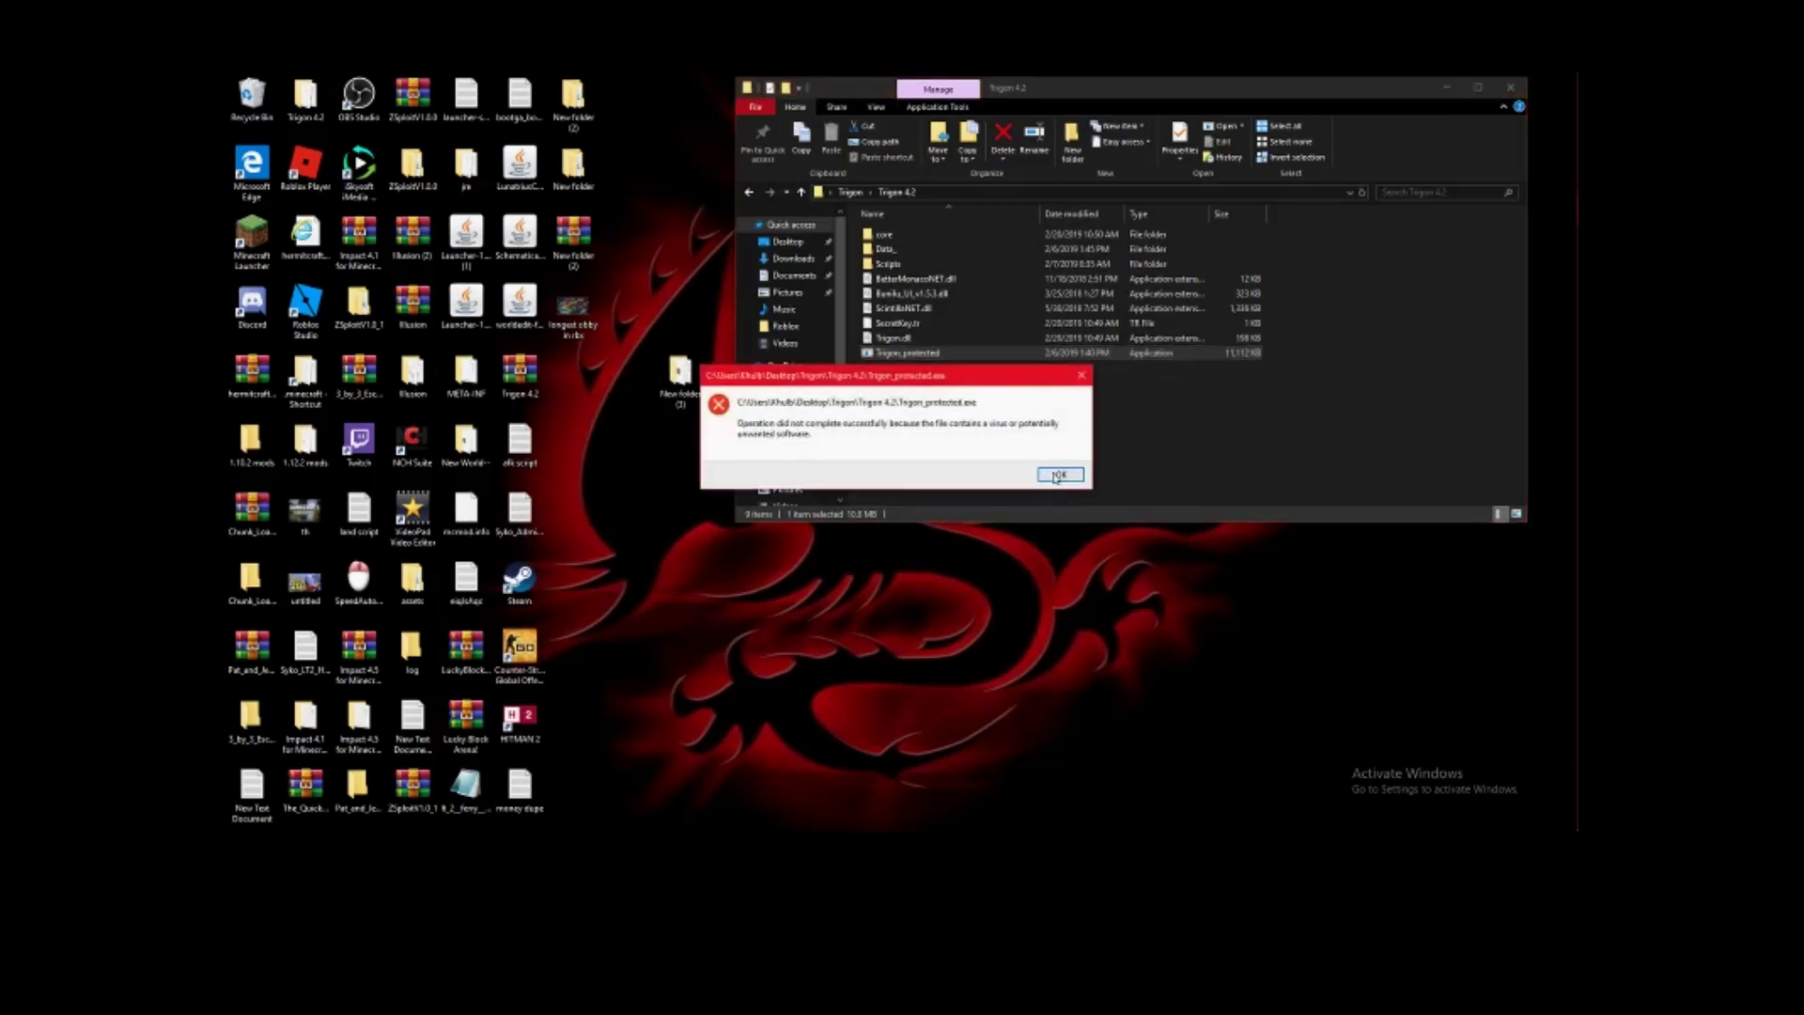
- Dismiss the virus warning, then close Trigon_protected's context menu without choosing any action
left_click(1060, 474)
right_click(972, 354)
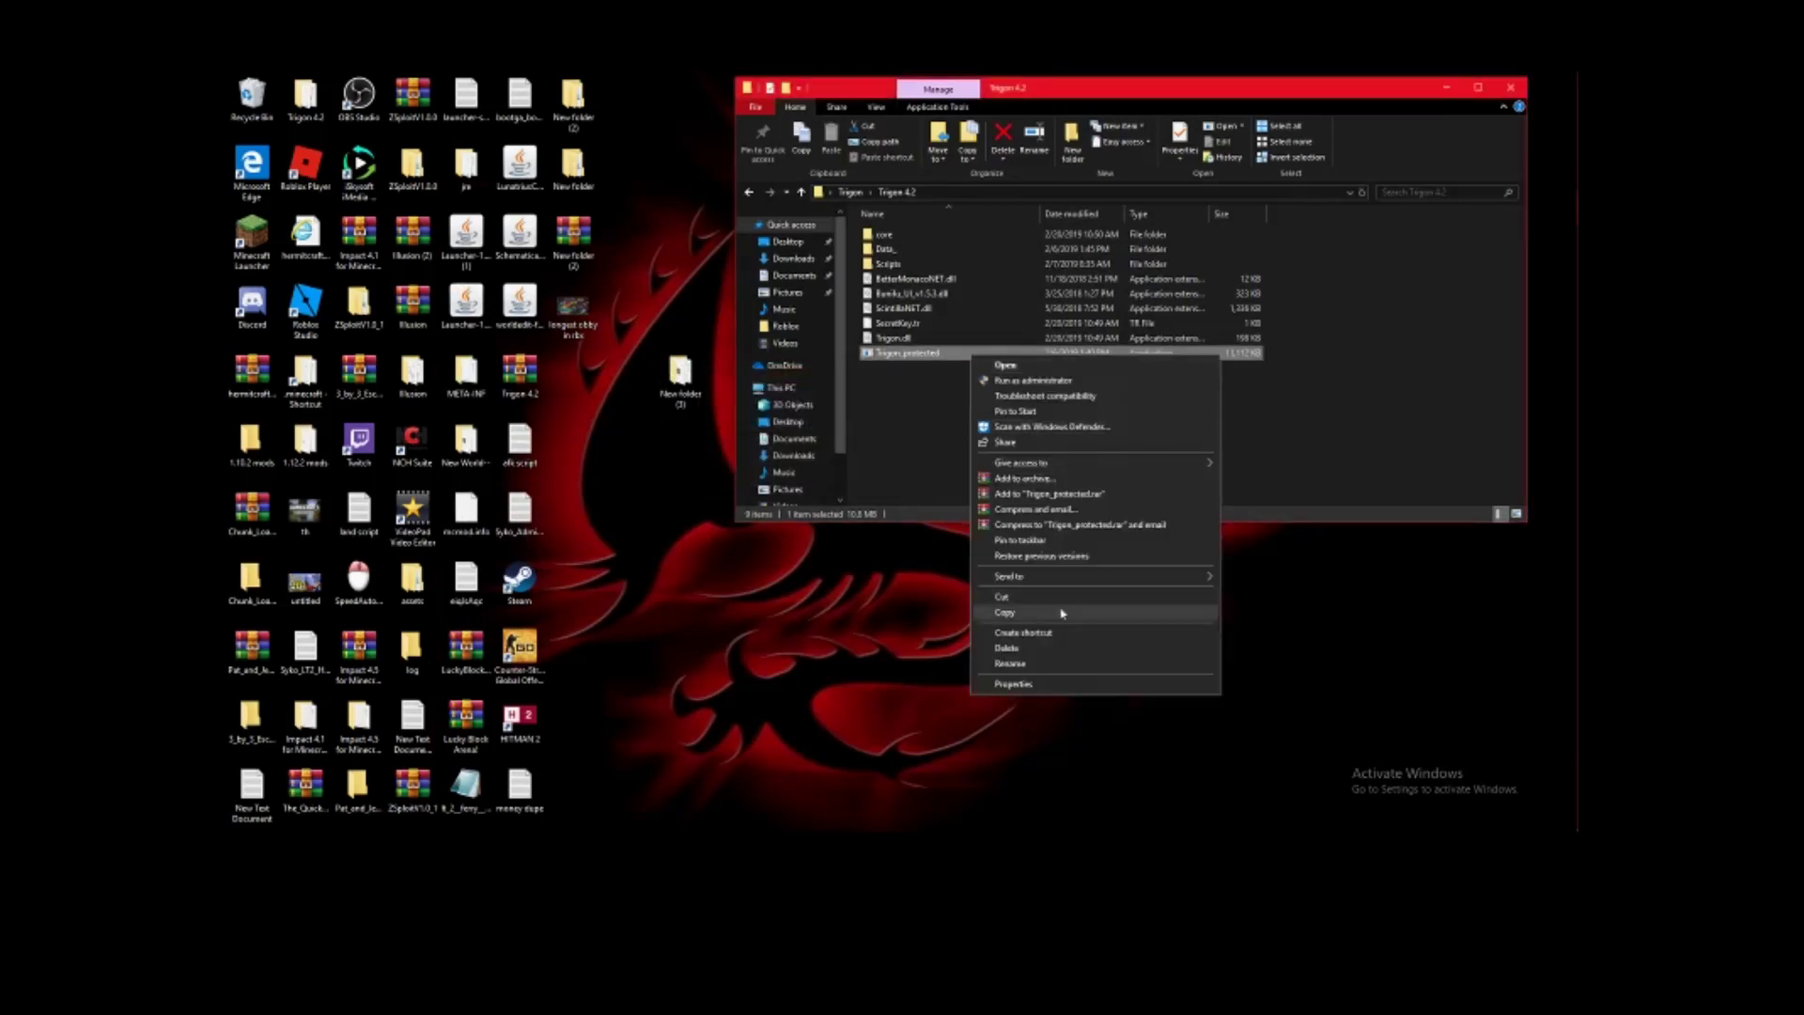
left_click(1343, 474)
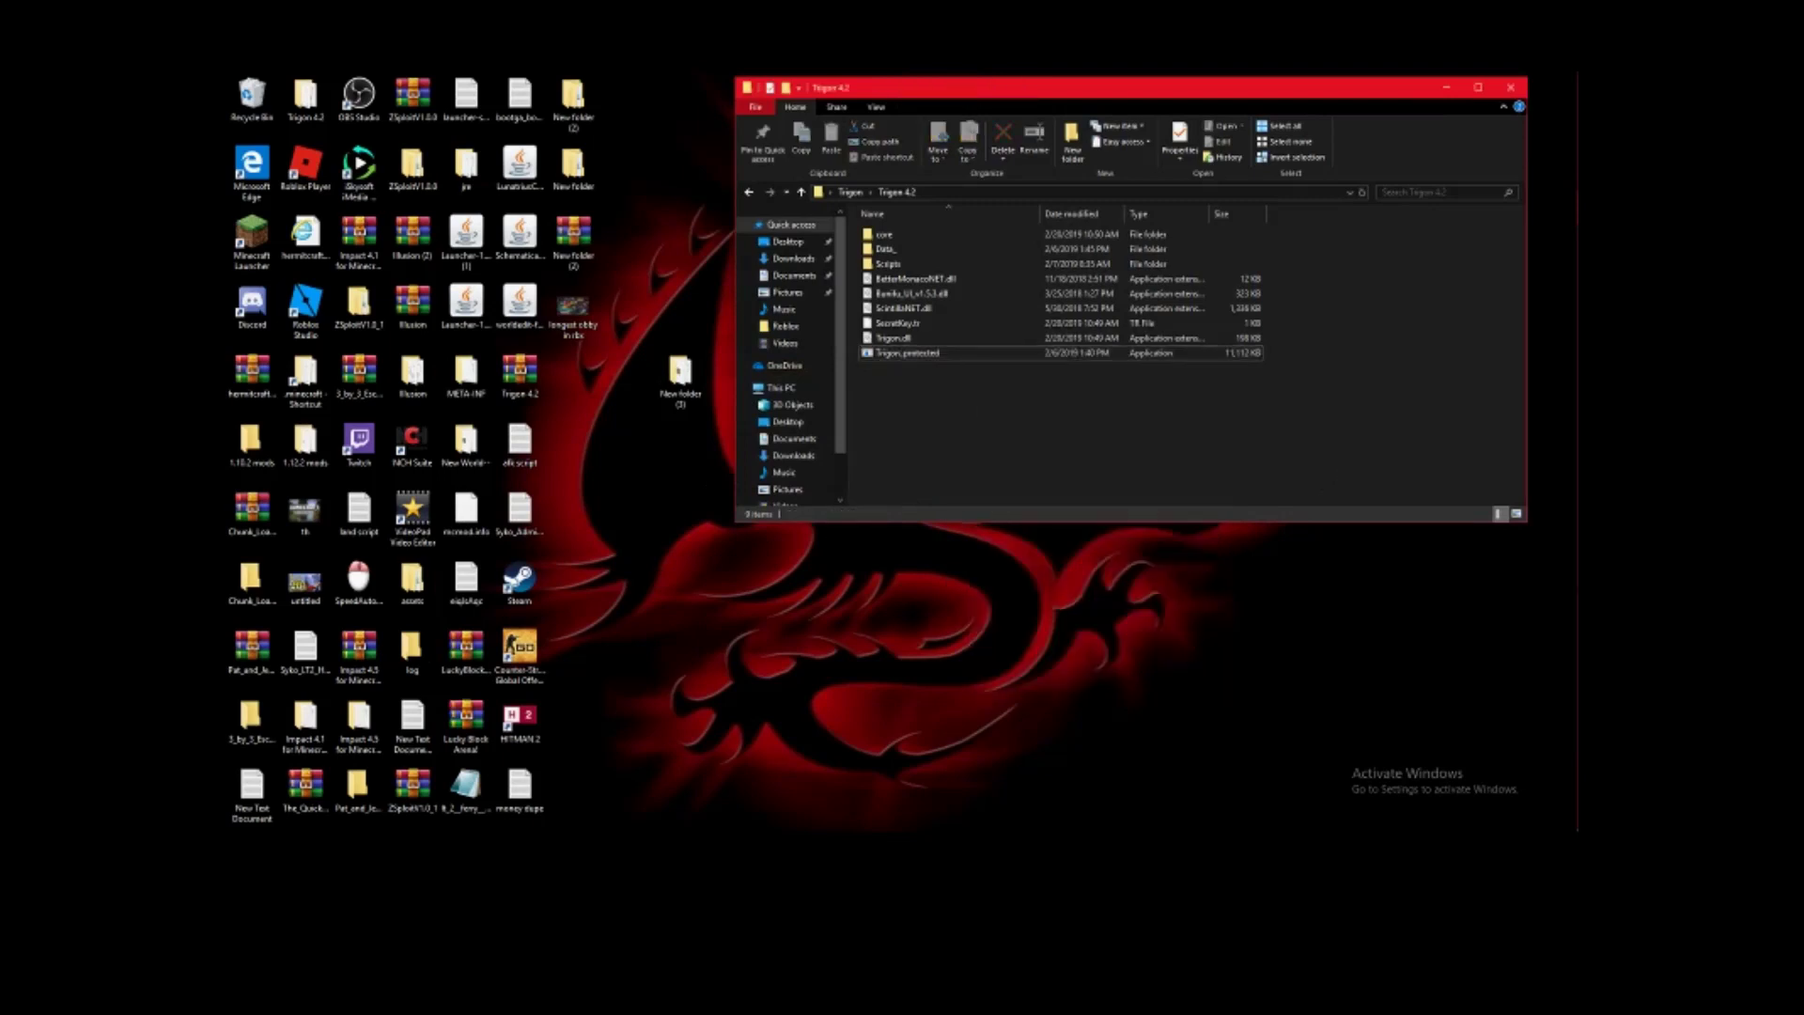
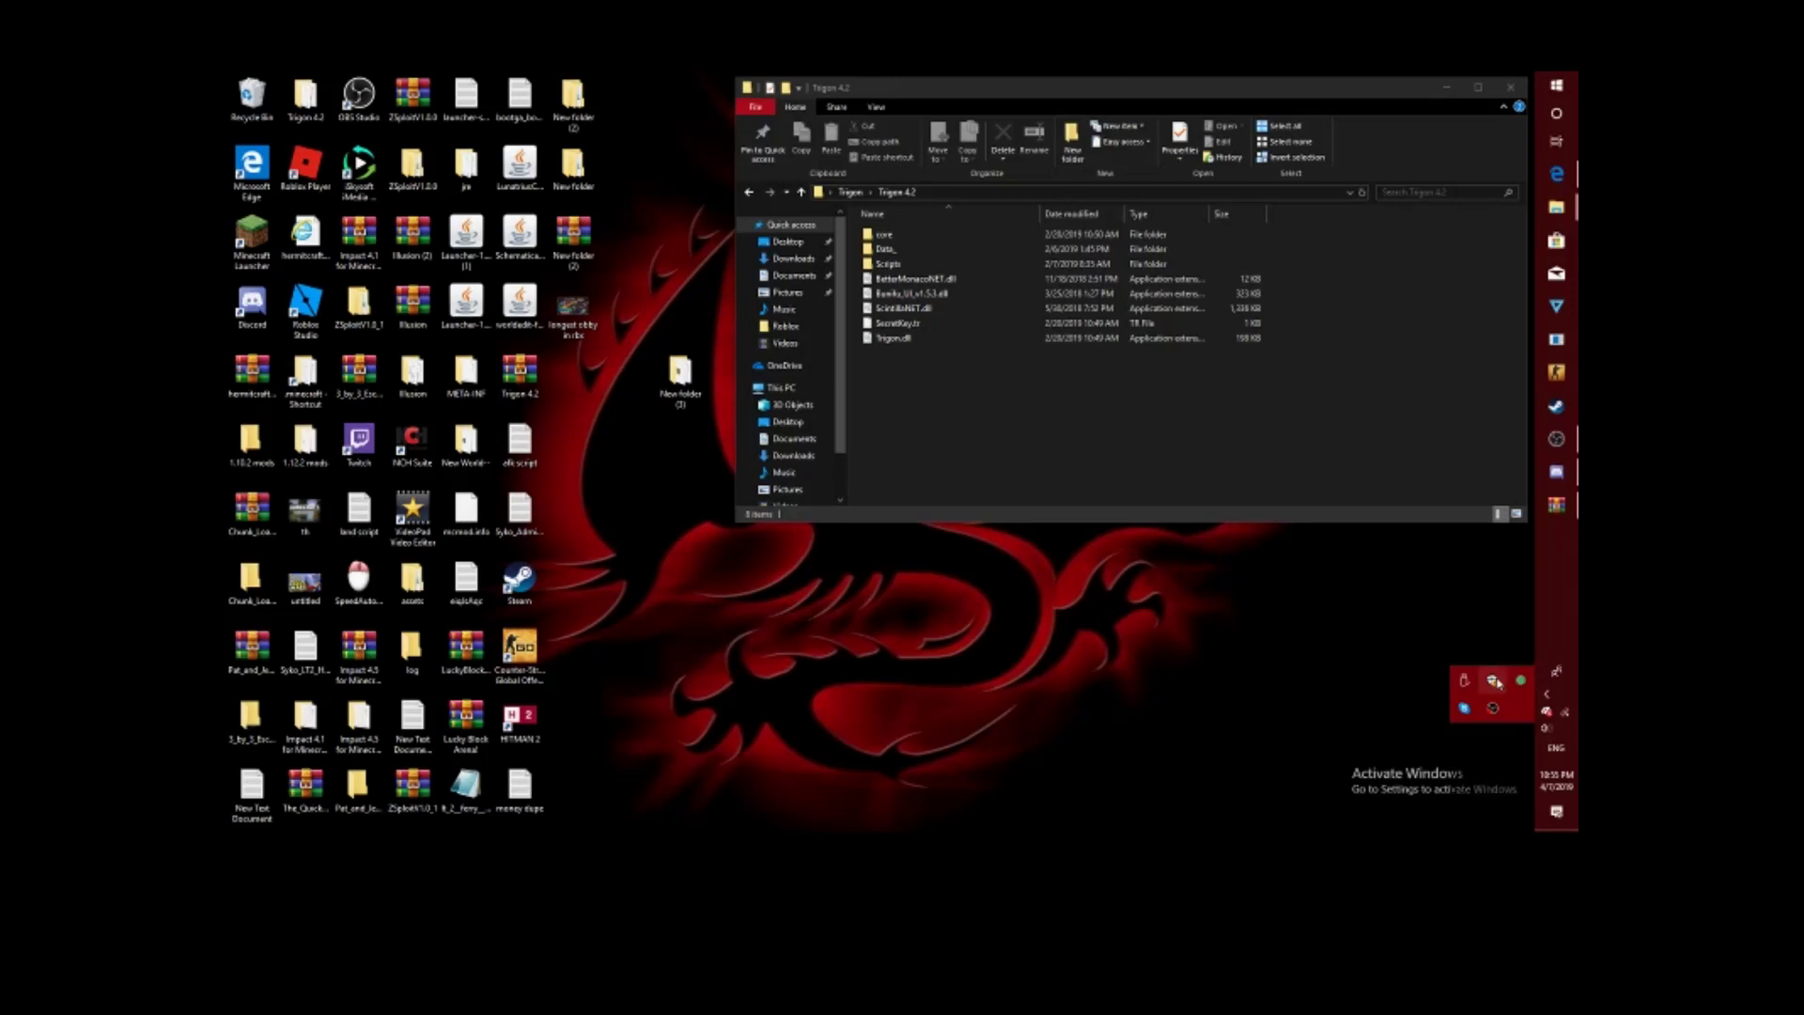
- Launch Windows Security from the Defender shield icon in the notification area
left_click(1494, 682)
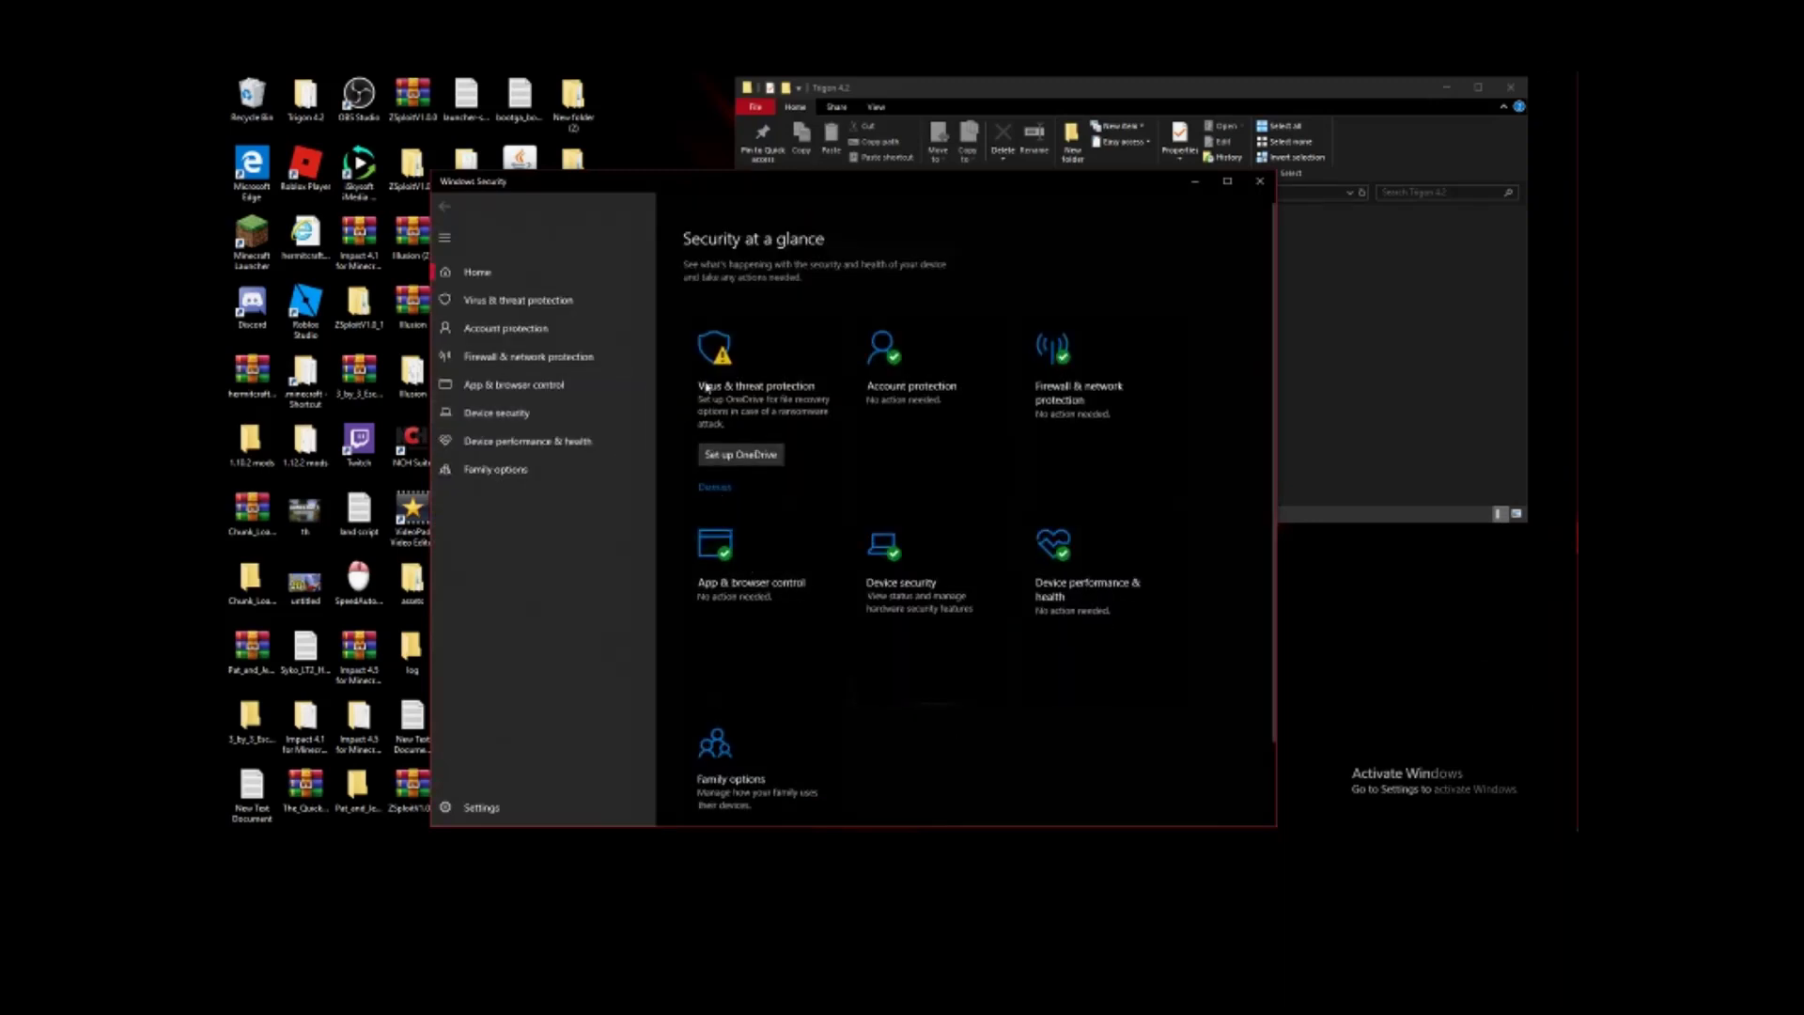
- Dismiss the OneDrive ransomware recovery suggestion and go to the Virus & threat protection page
left_click(715, 488)
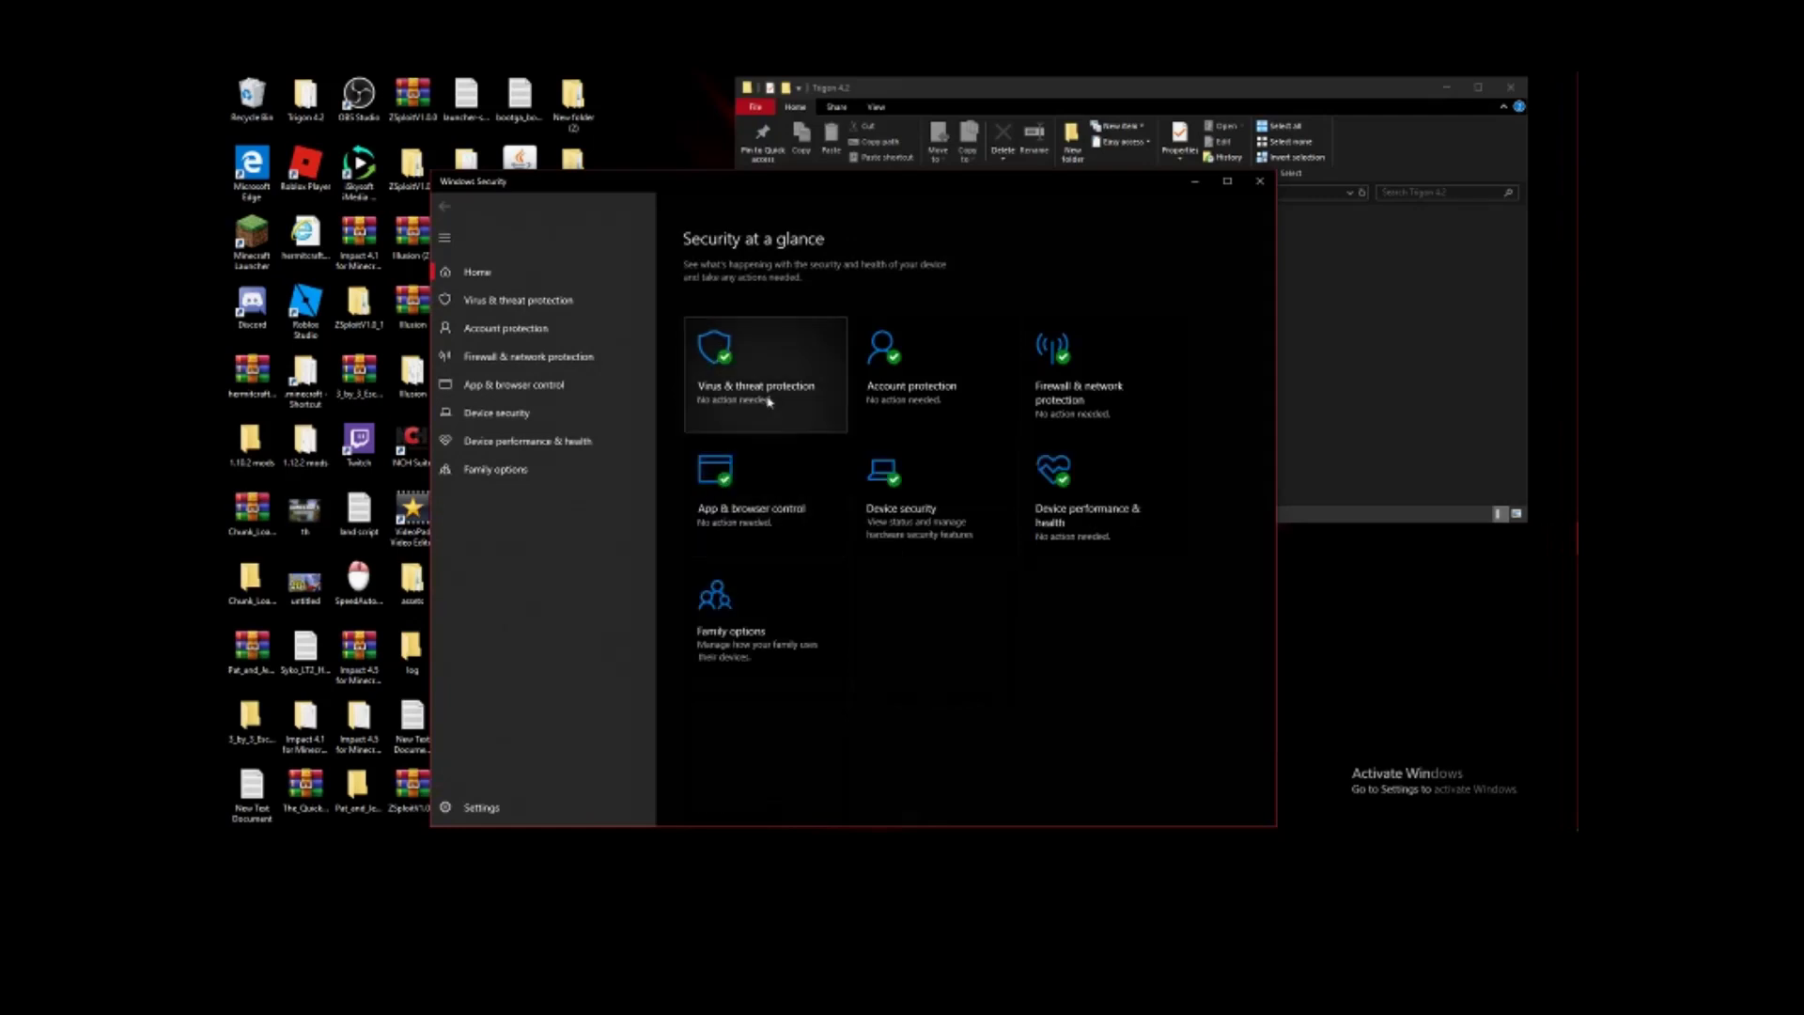
left_click(1401, 386)
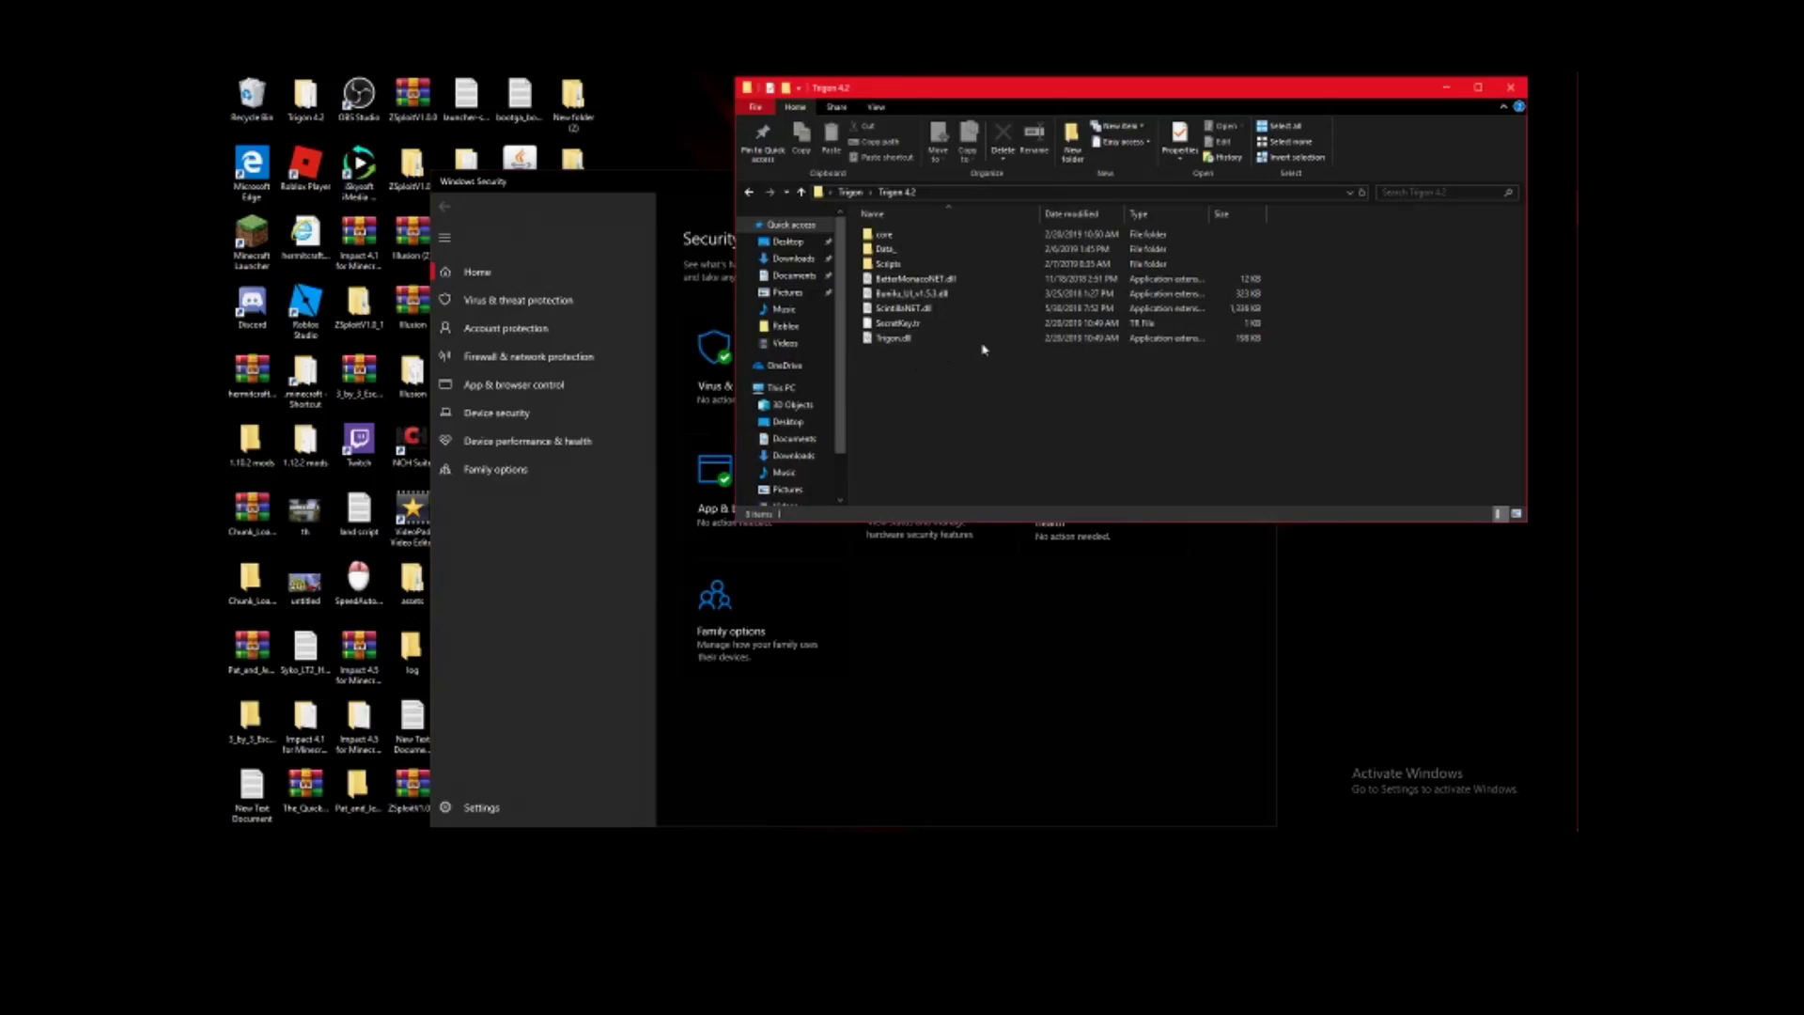
left_click(972, 623)
left_click(742, 404)
scroll(770, 460, "down", 1)
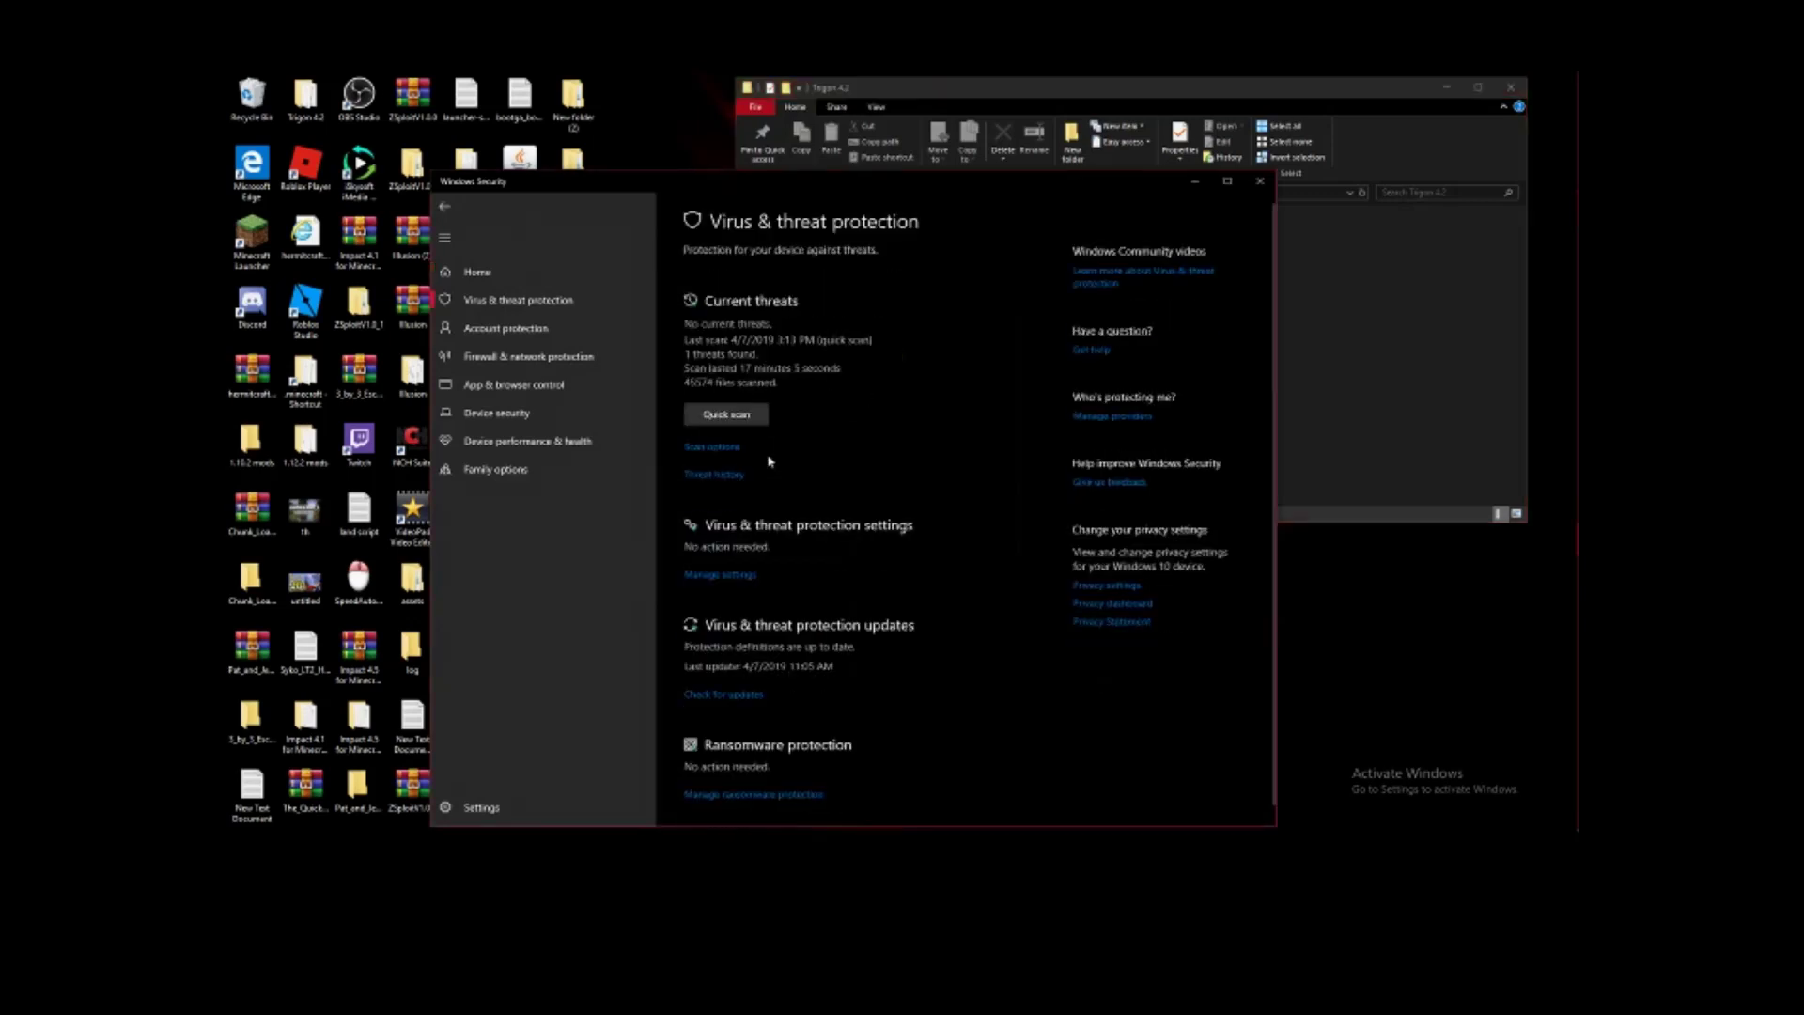
- Restore Trojan:Win32/Zpevdo.A from Threat history and confirm Trigon_protected is back in Trigon 4.2
left_click(723, 479)
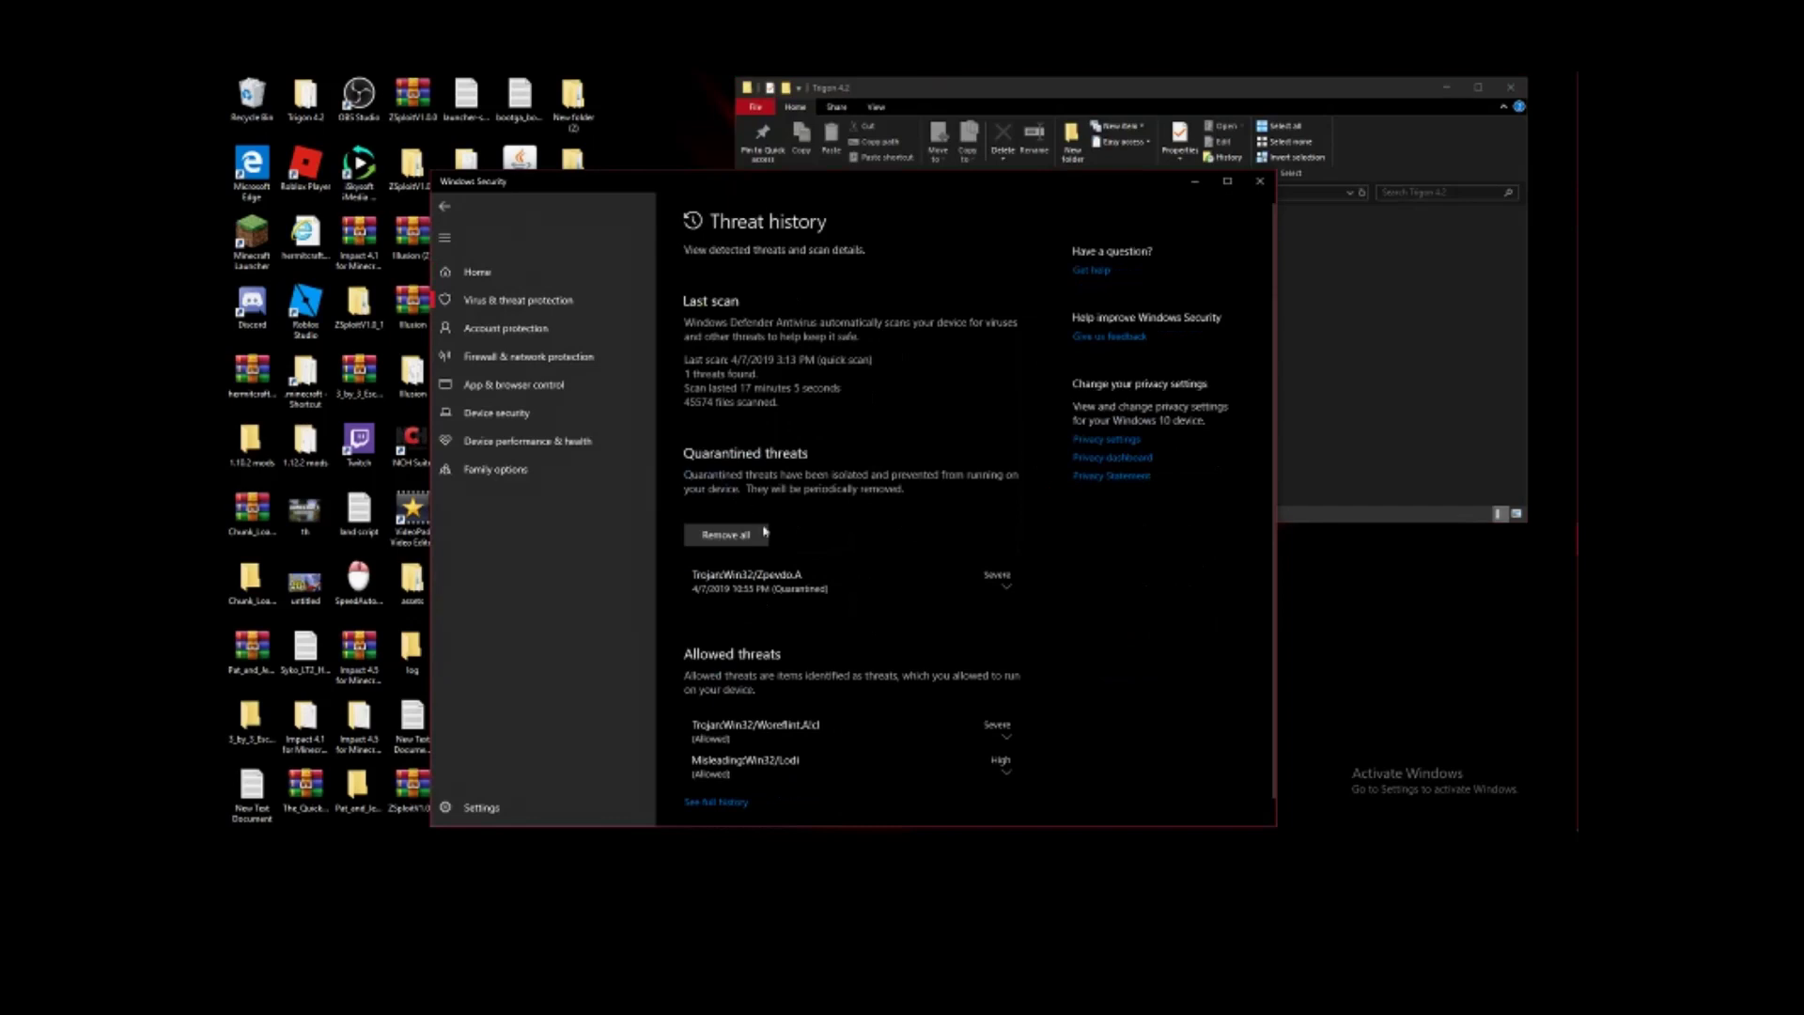
left_click(850, 582)
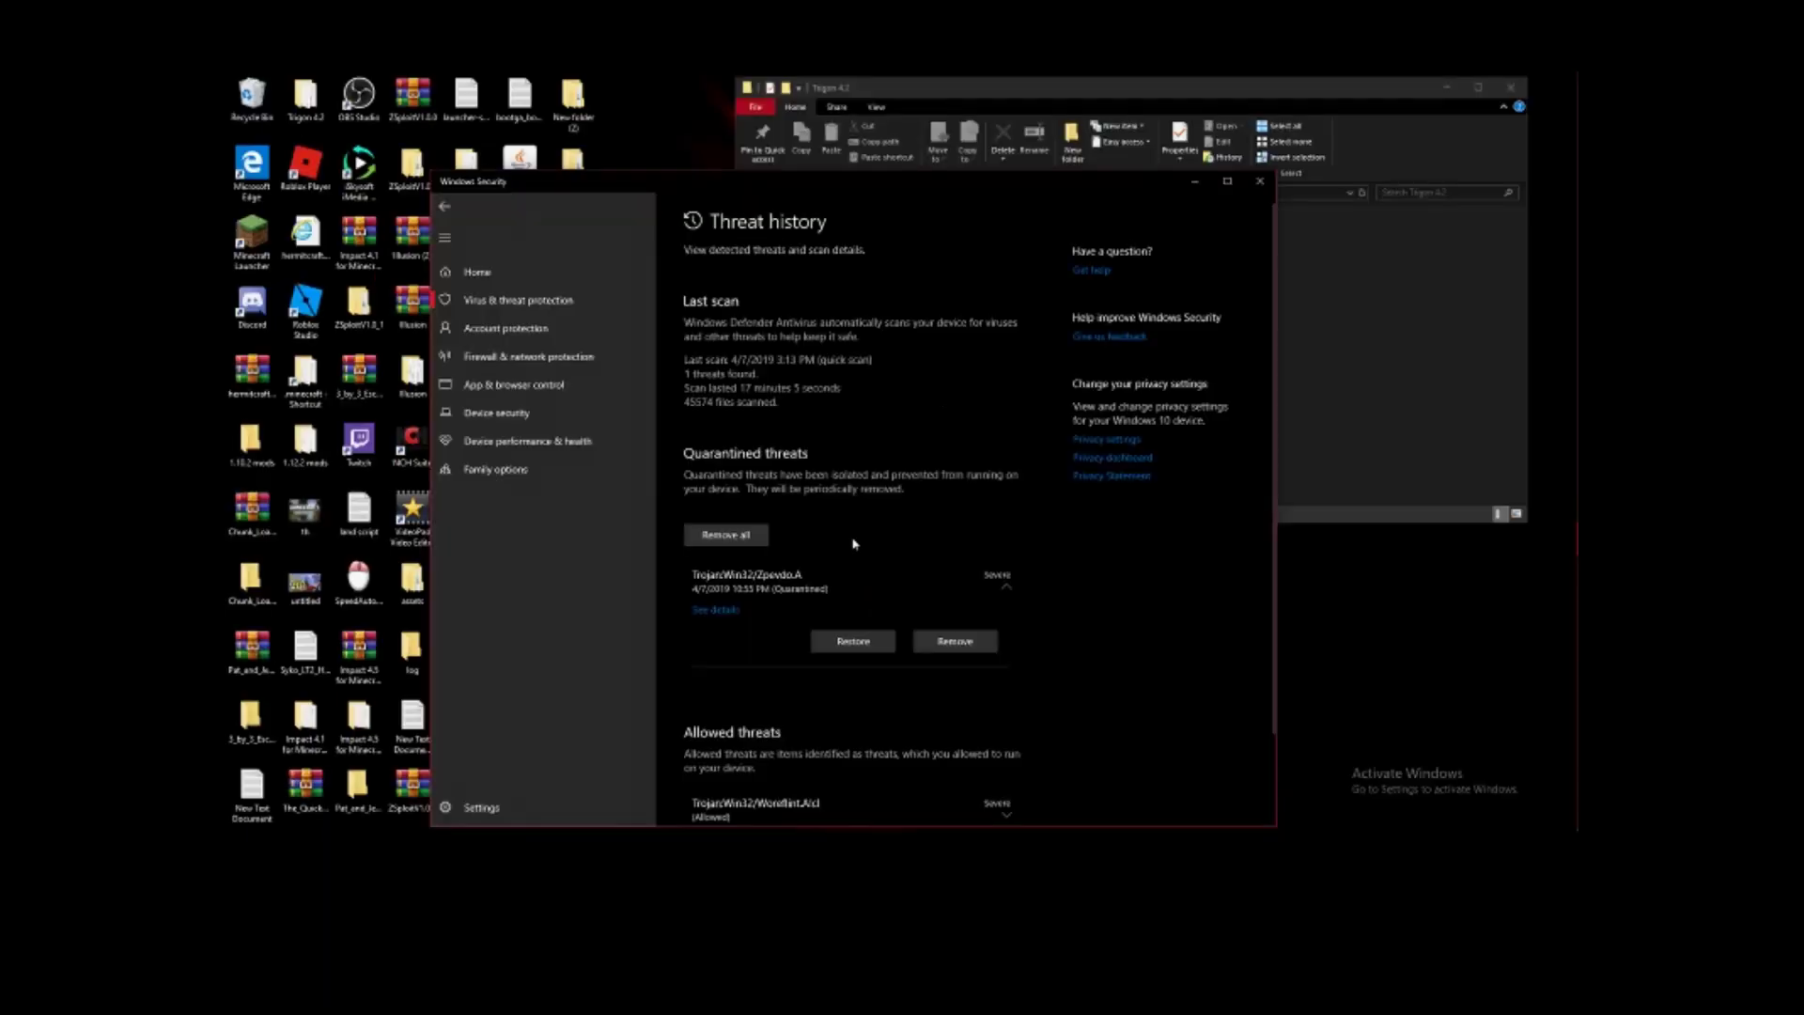
left_click(1479, 384)
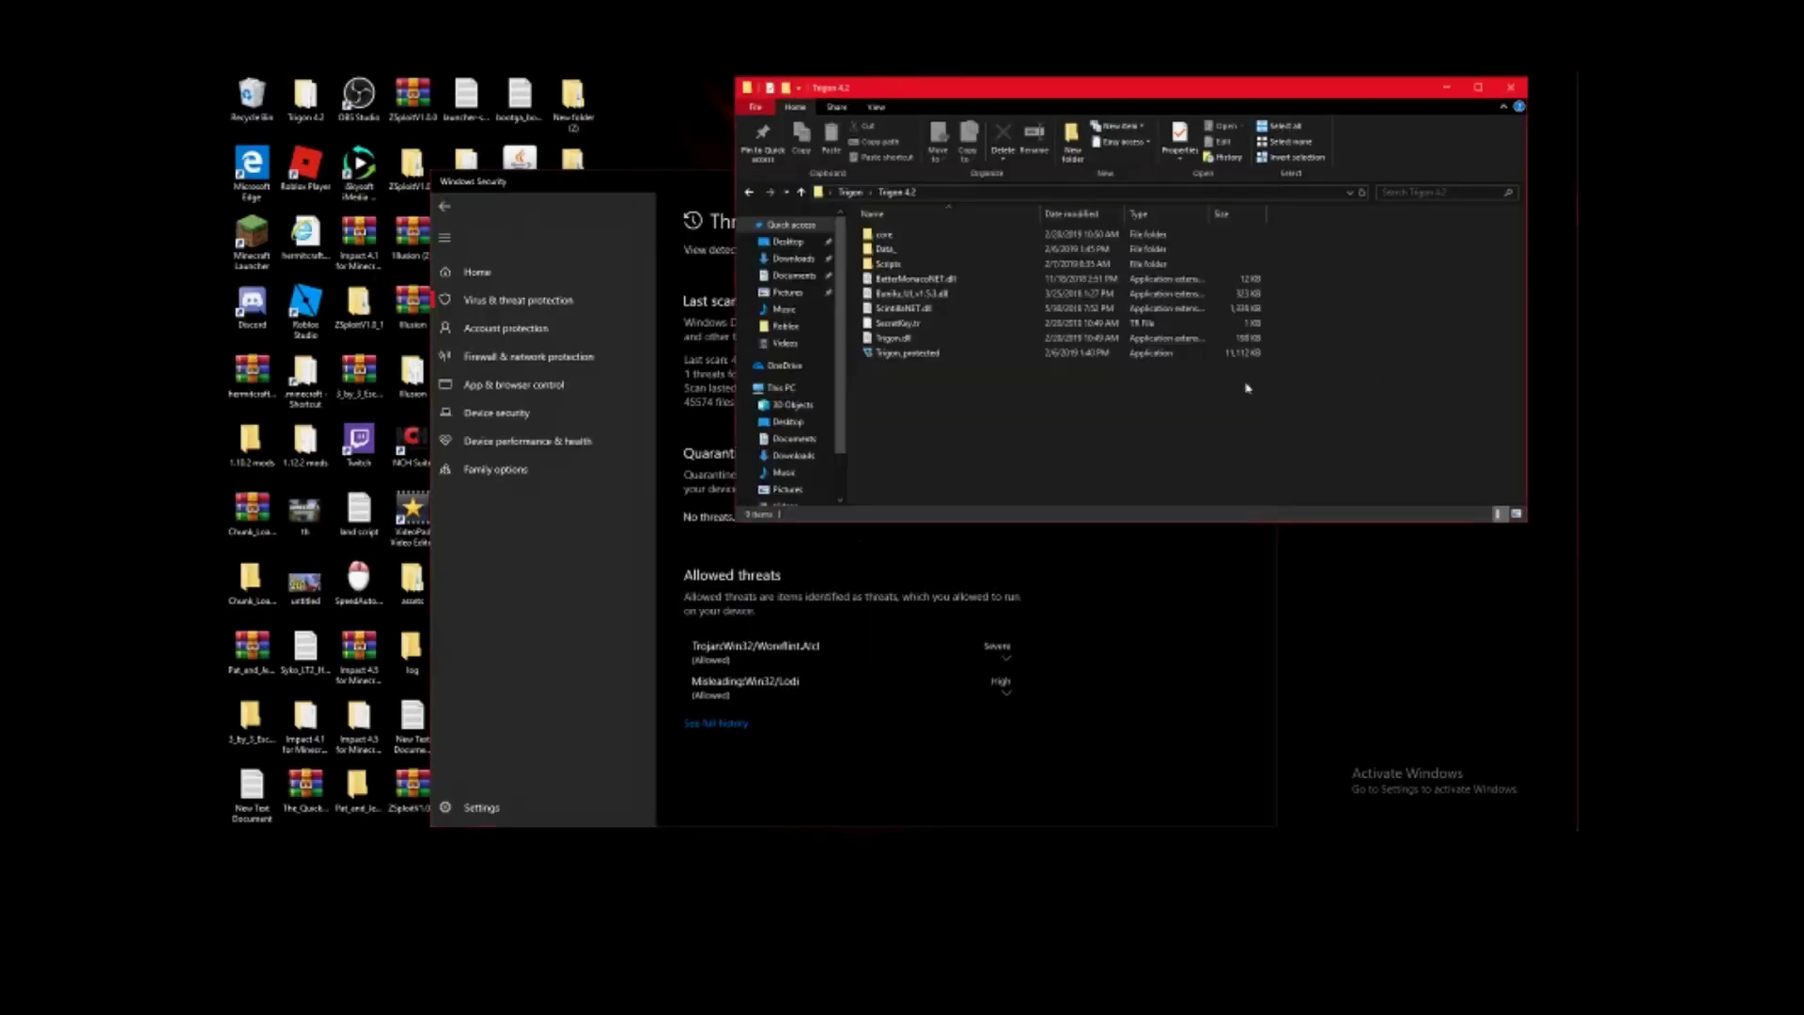
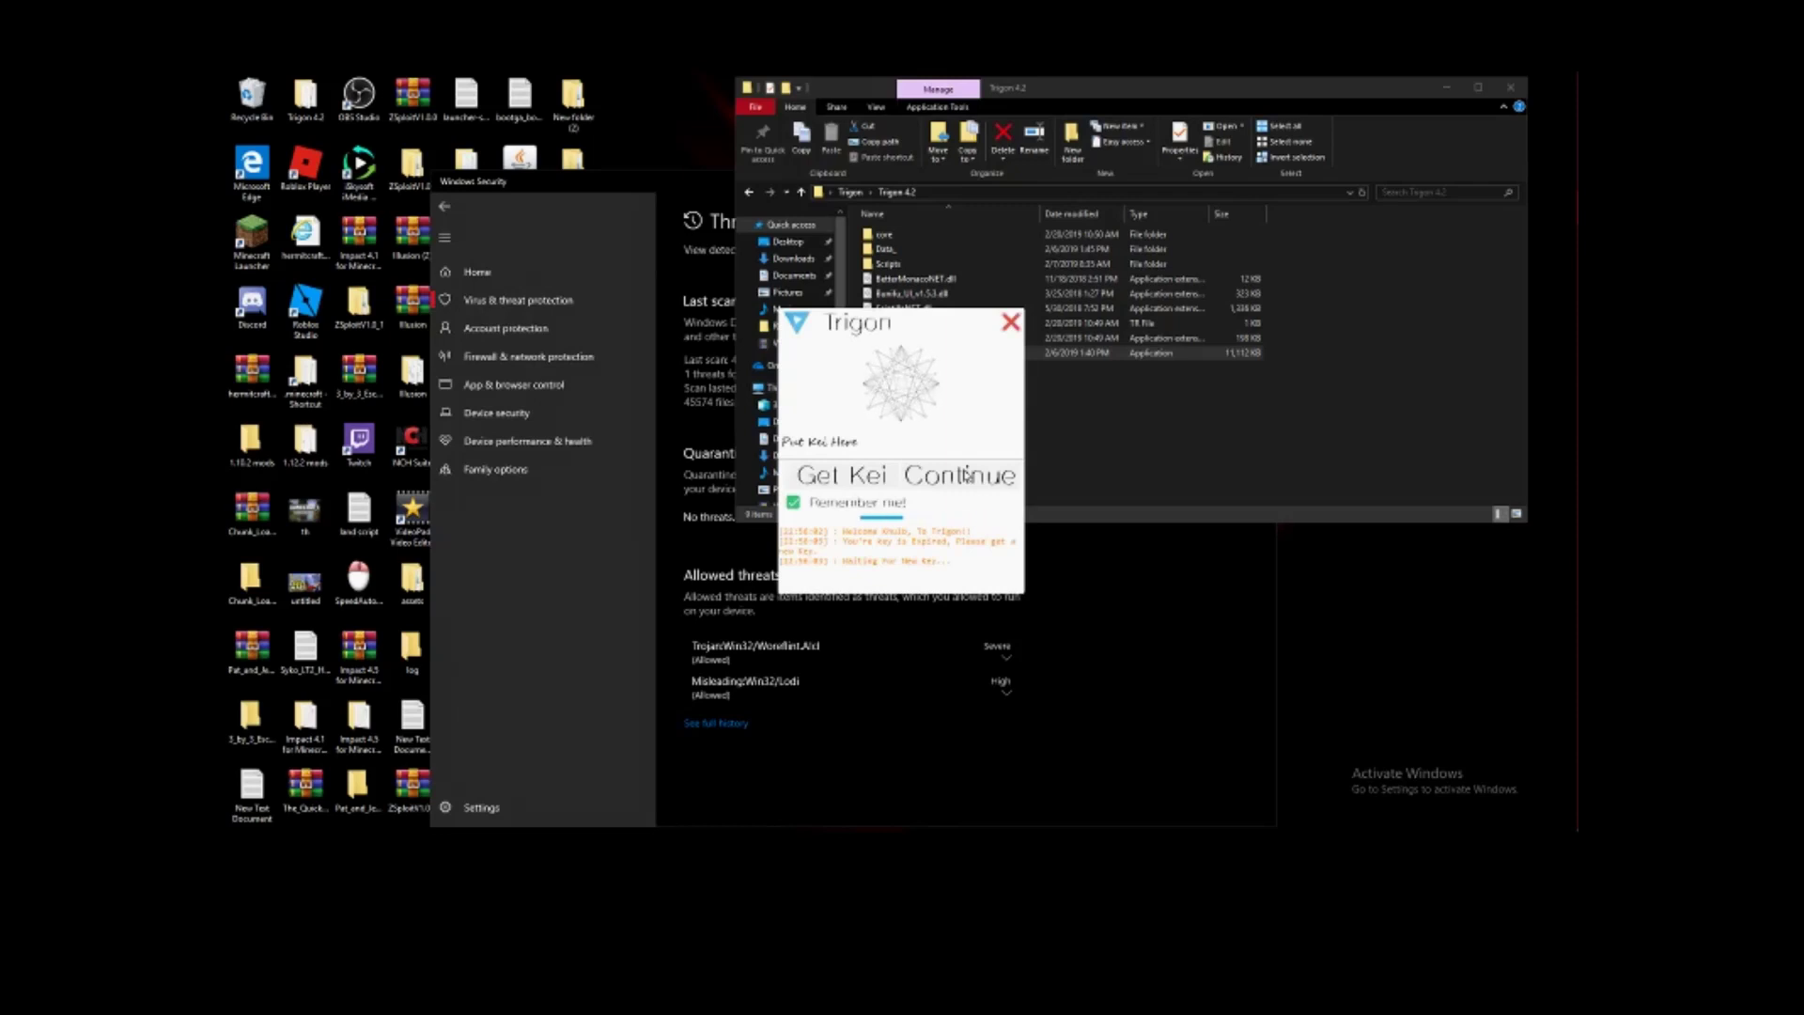
- Enter the unlock key in the 'Put Kei Here' field, then correct and resubmit it after Trigon rejects it as invalid
left_click(874, 449)
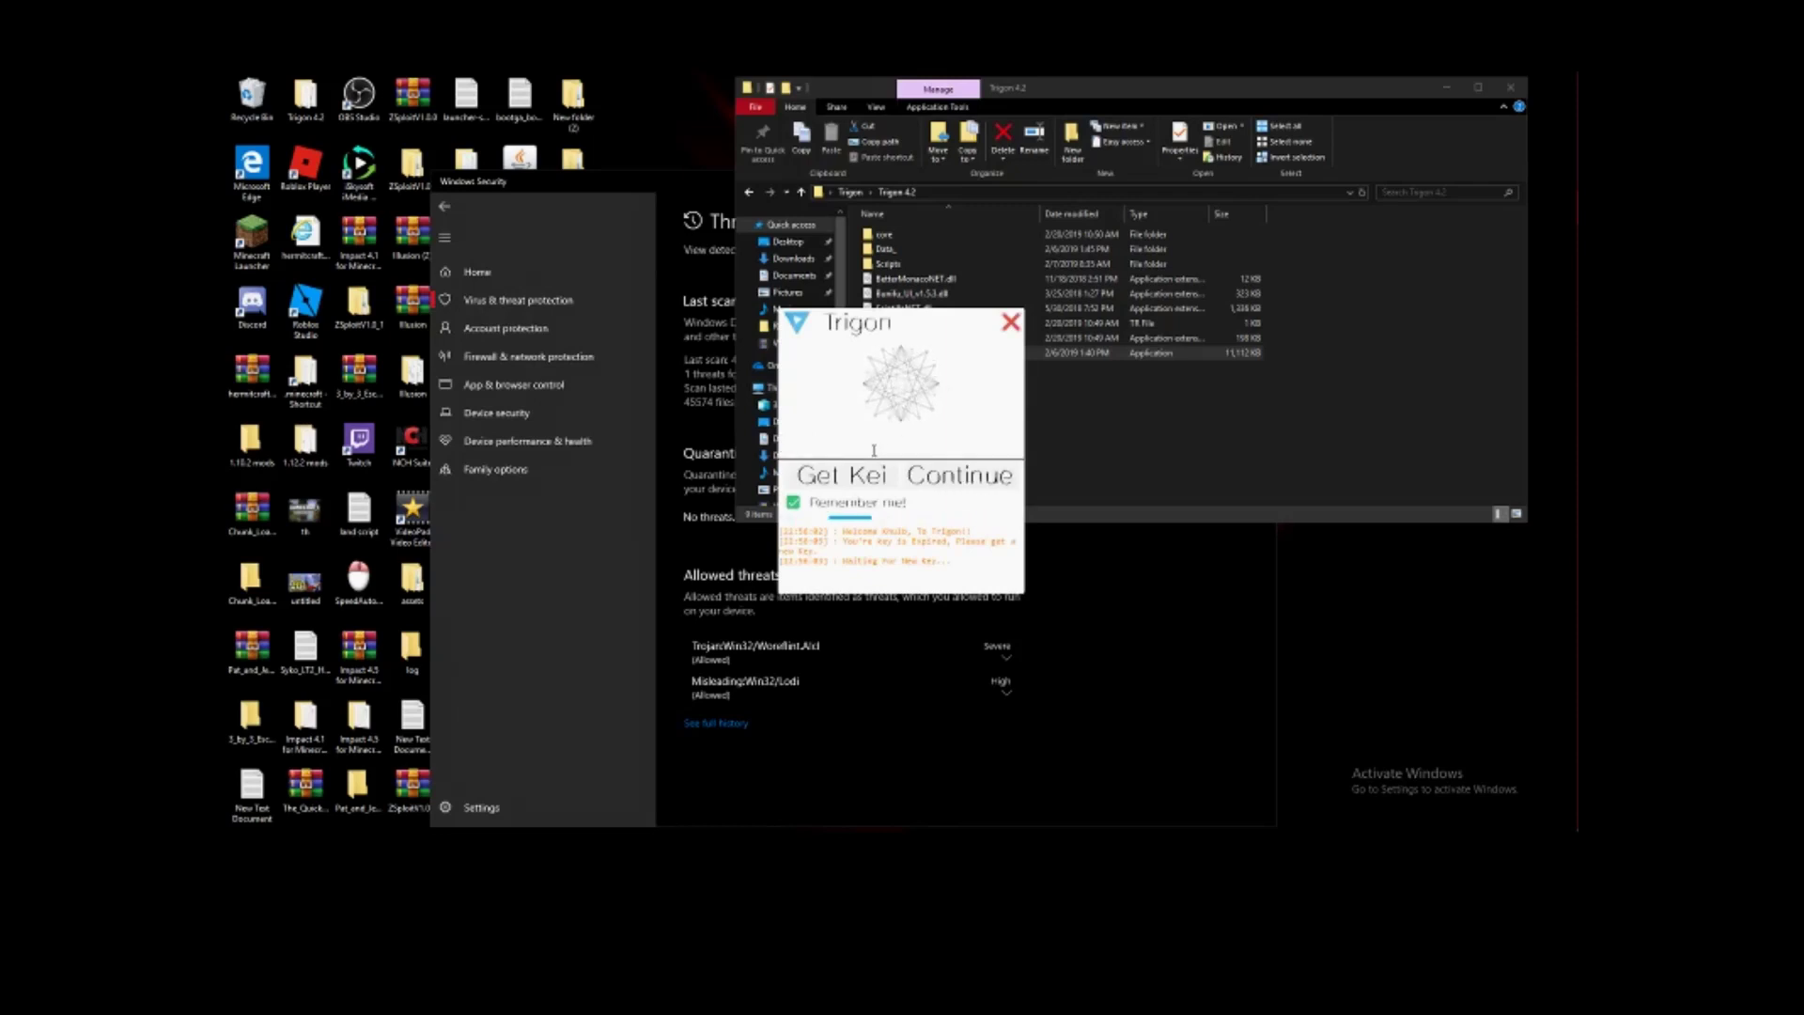
type("KeI")
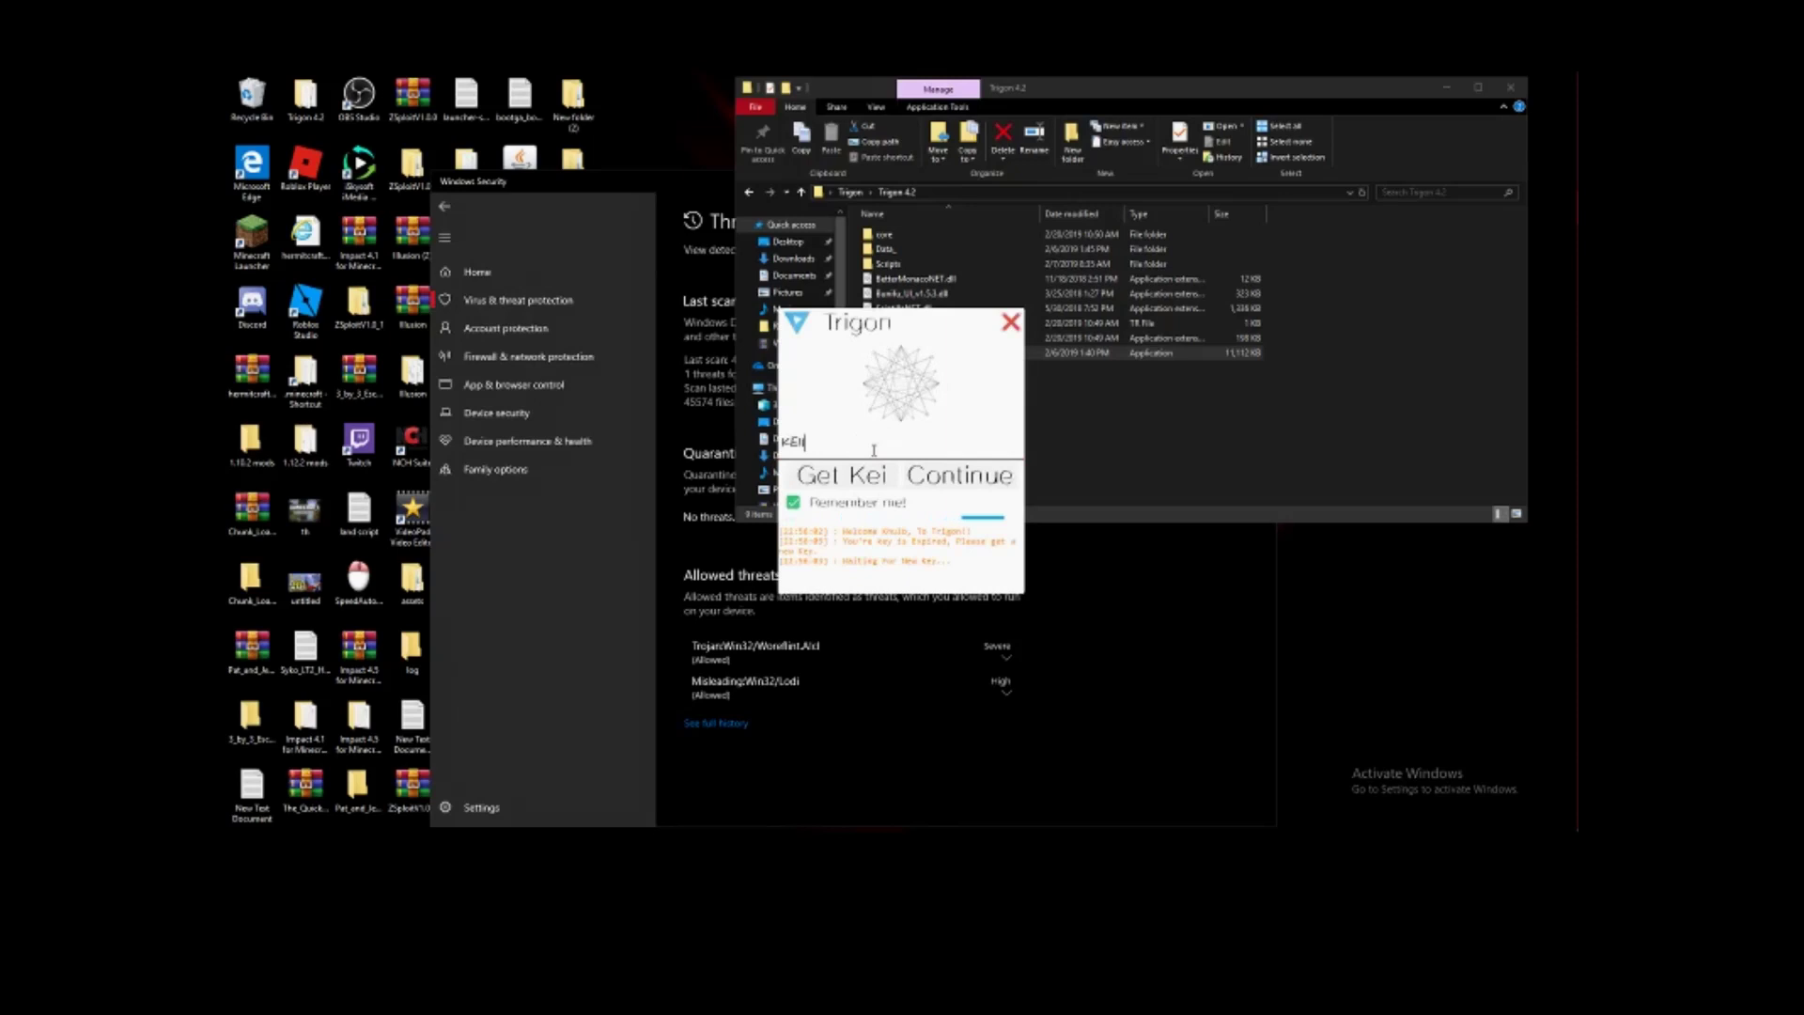
left_click(965, 492)
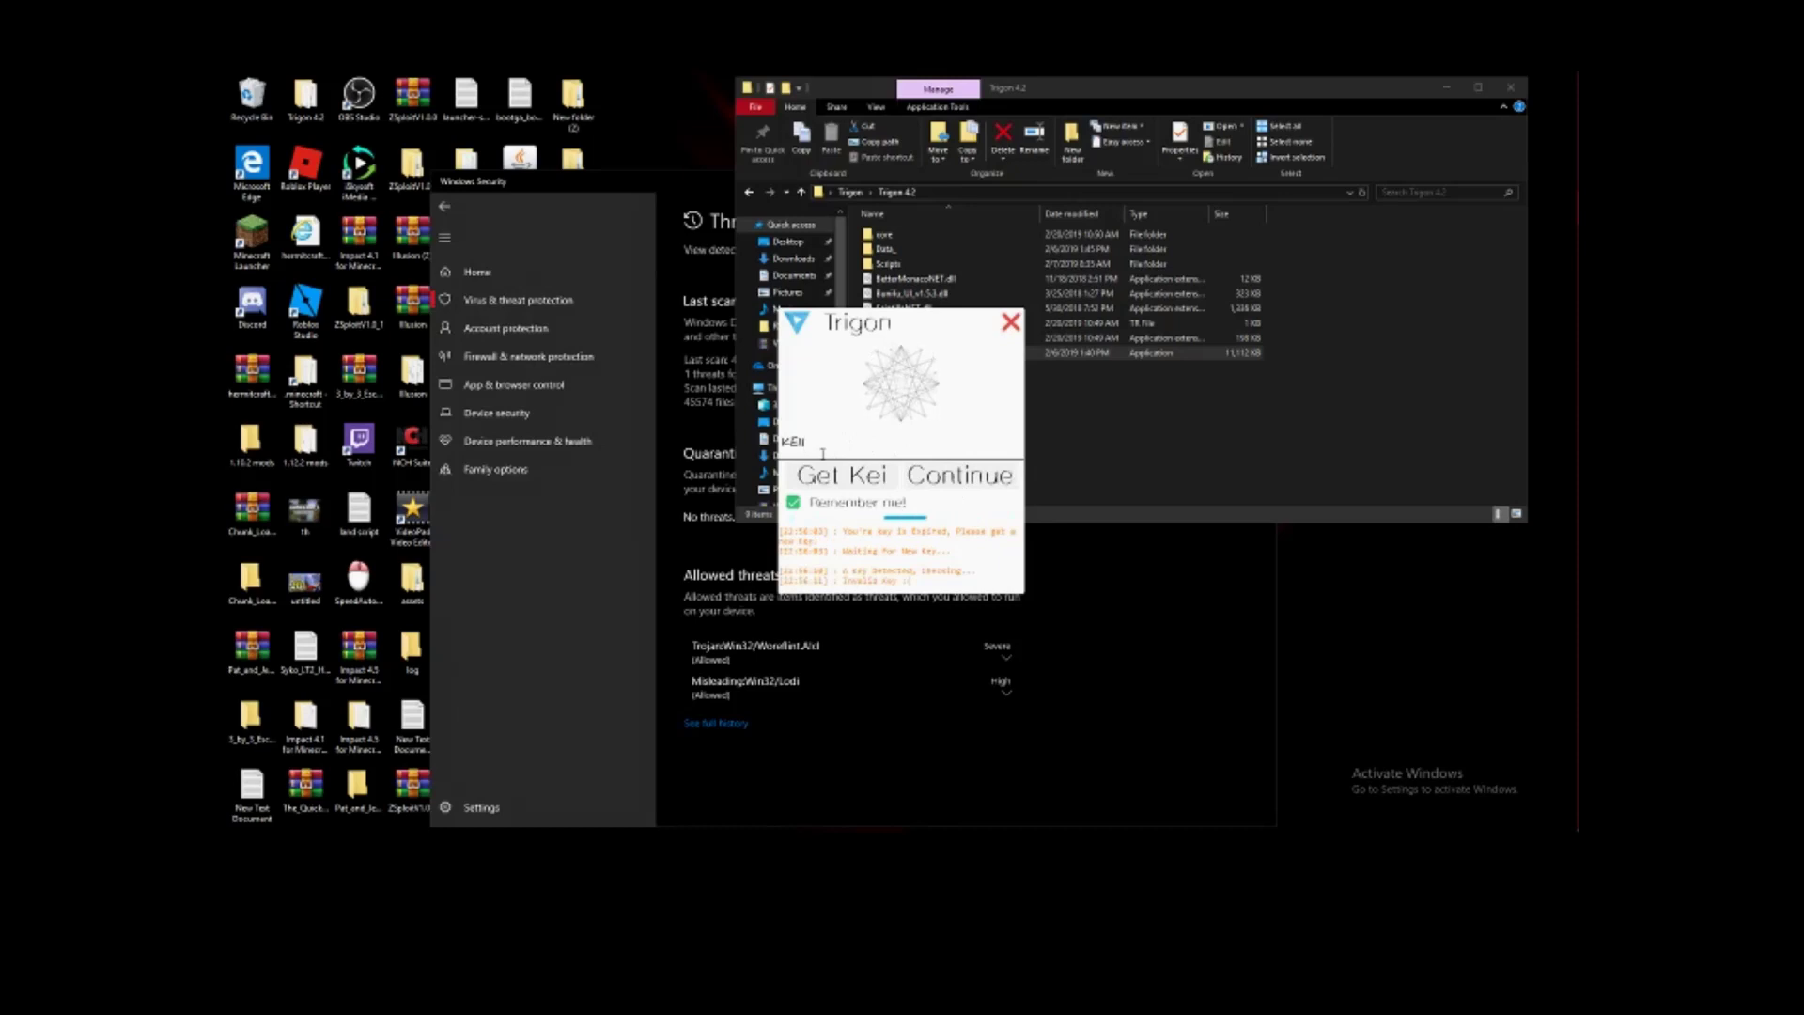
key("BackSpace")
key("BackSpace")
key("BackSpace")
type("eii")
left_click(968, 478)
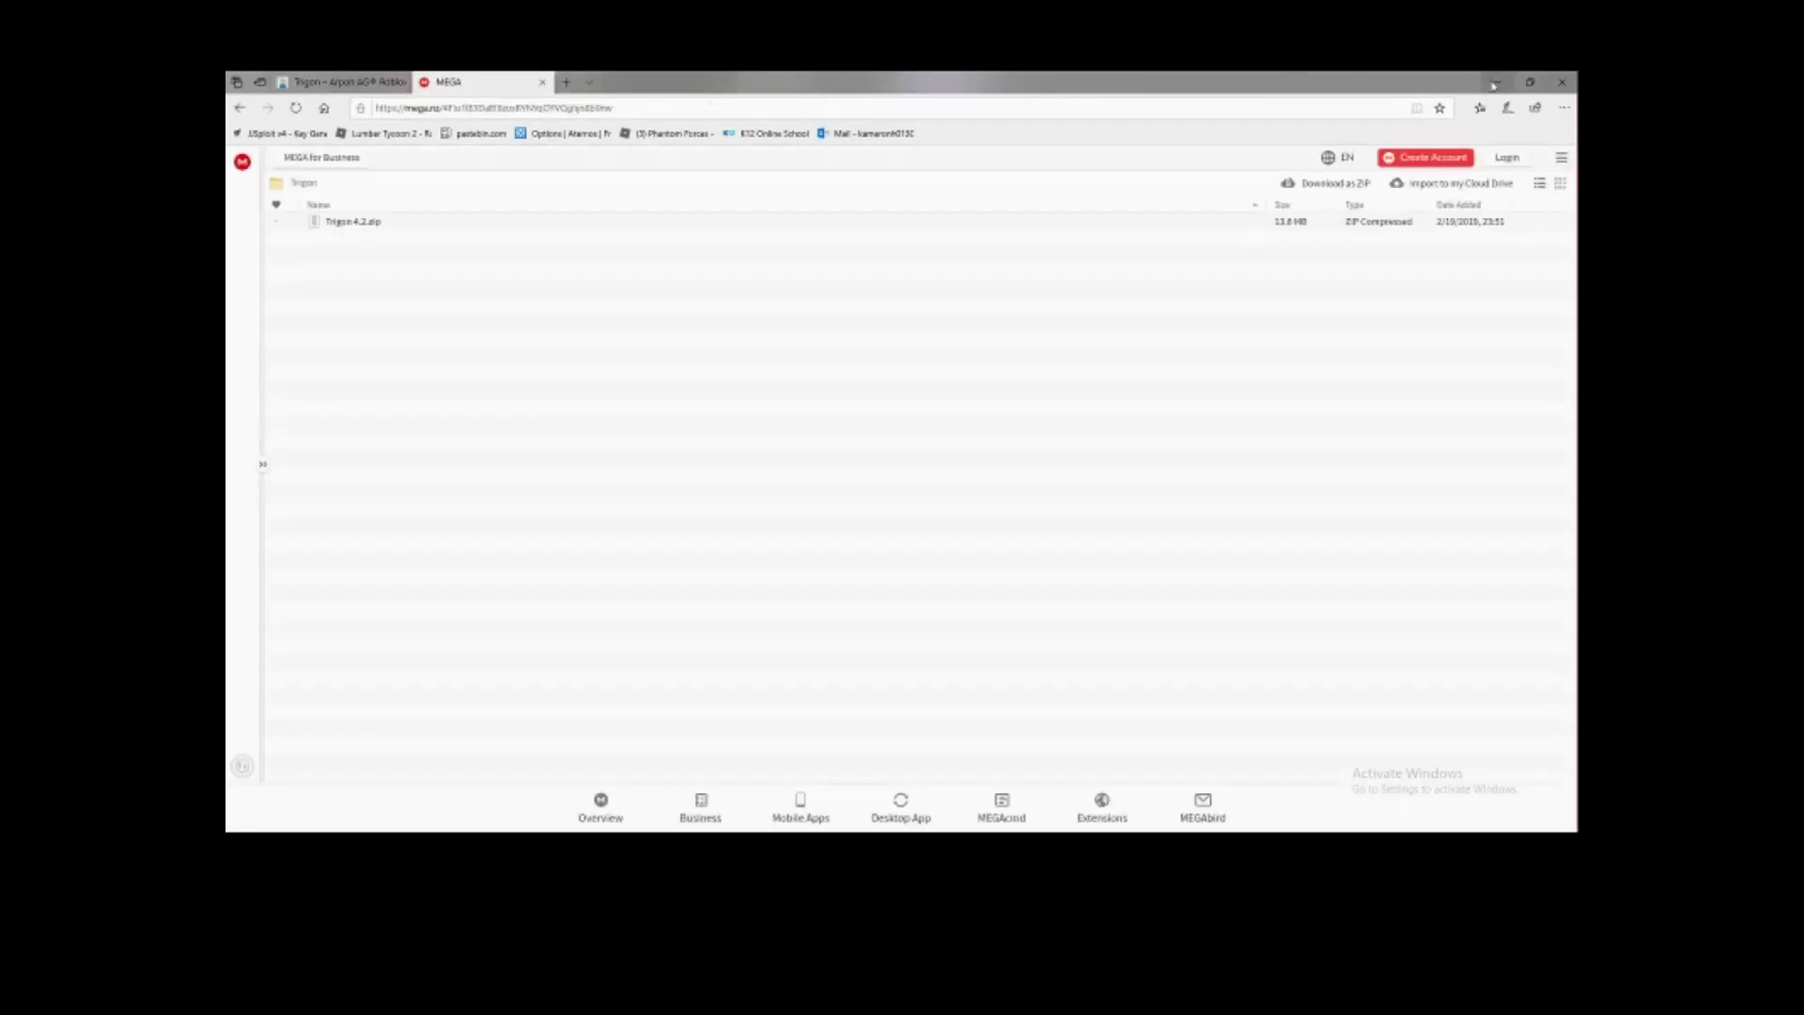
- Minimize Edge, clear Trigon's script editor, then close Trigon and the Trigon 4.2 folder window
left_click(1495, 84)
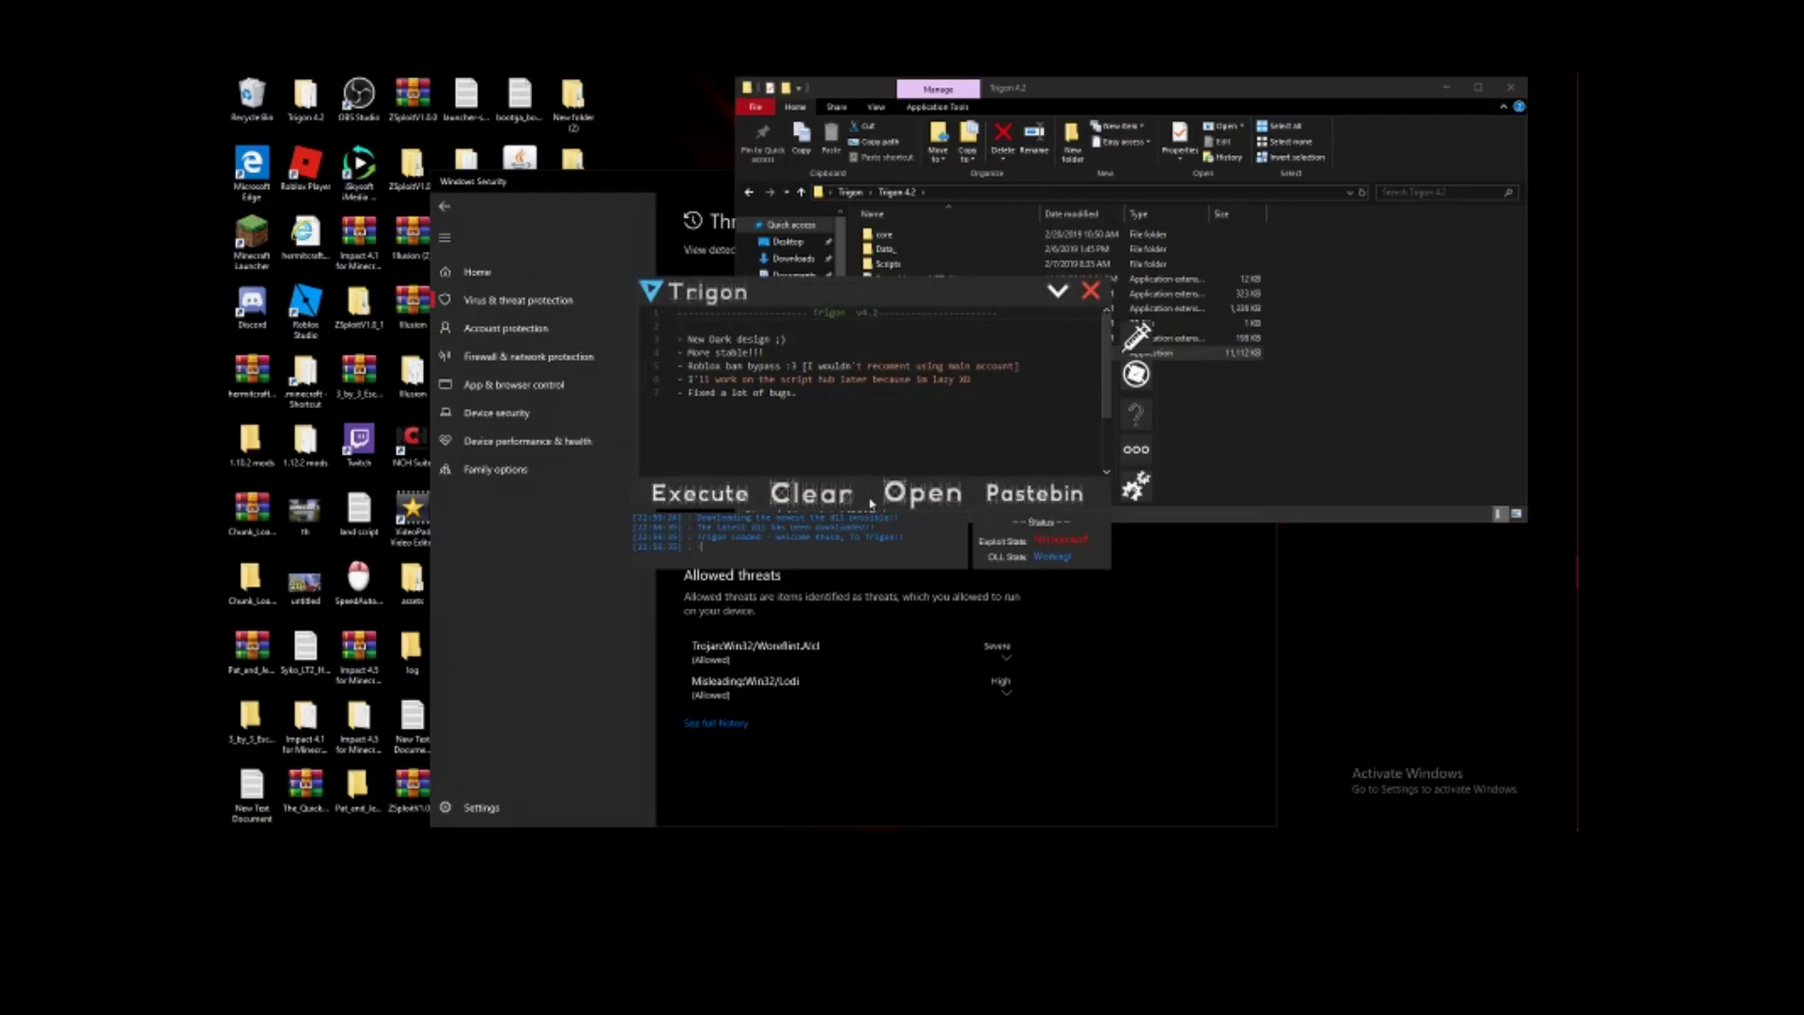
left_click(803, 493)
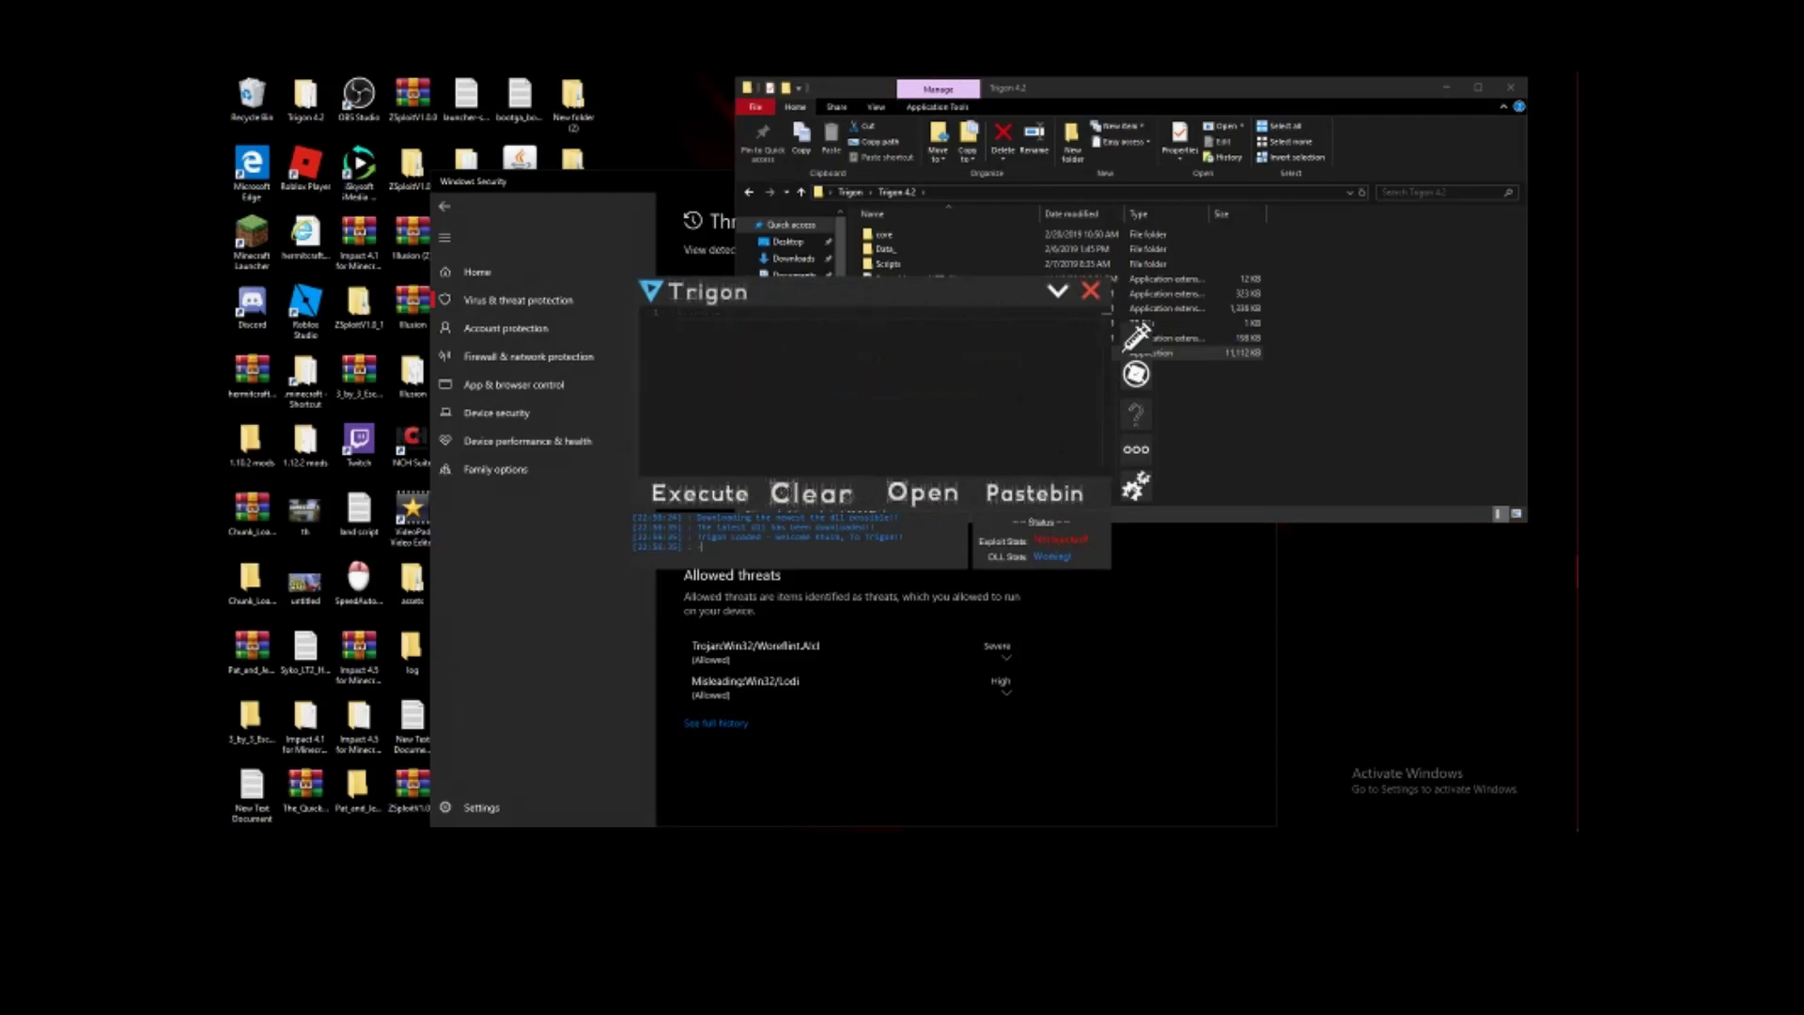
left_click(1090, 292)
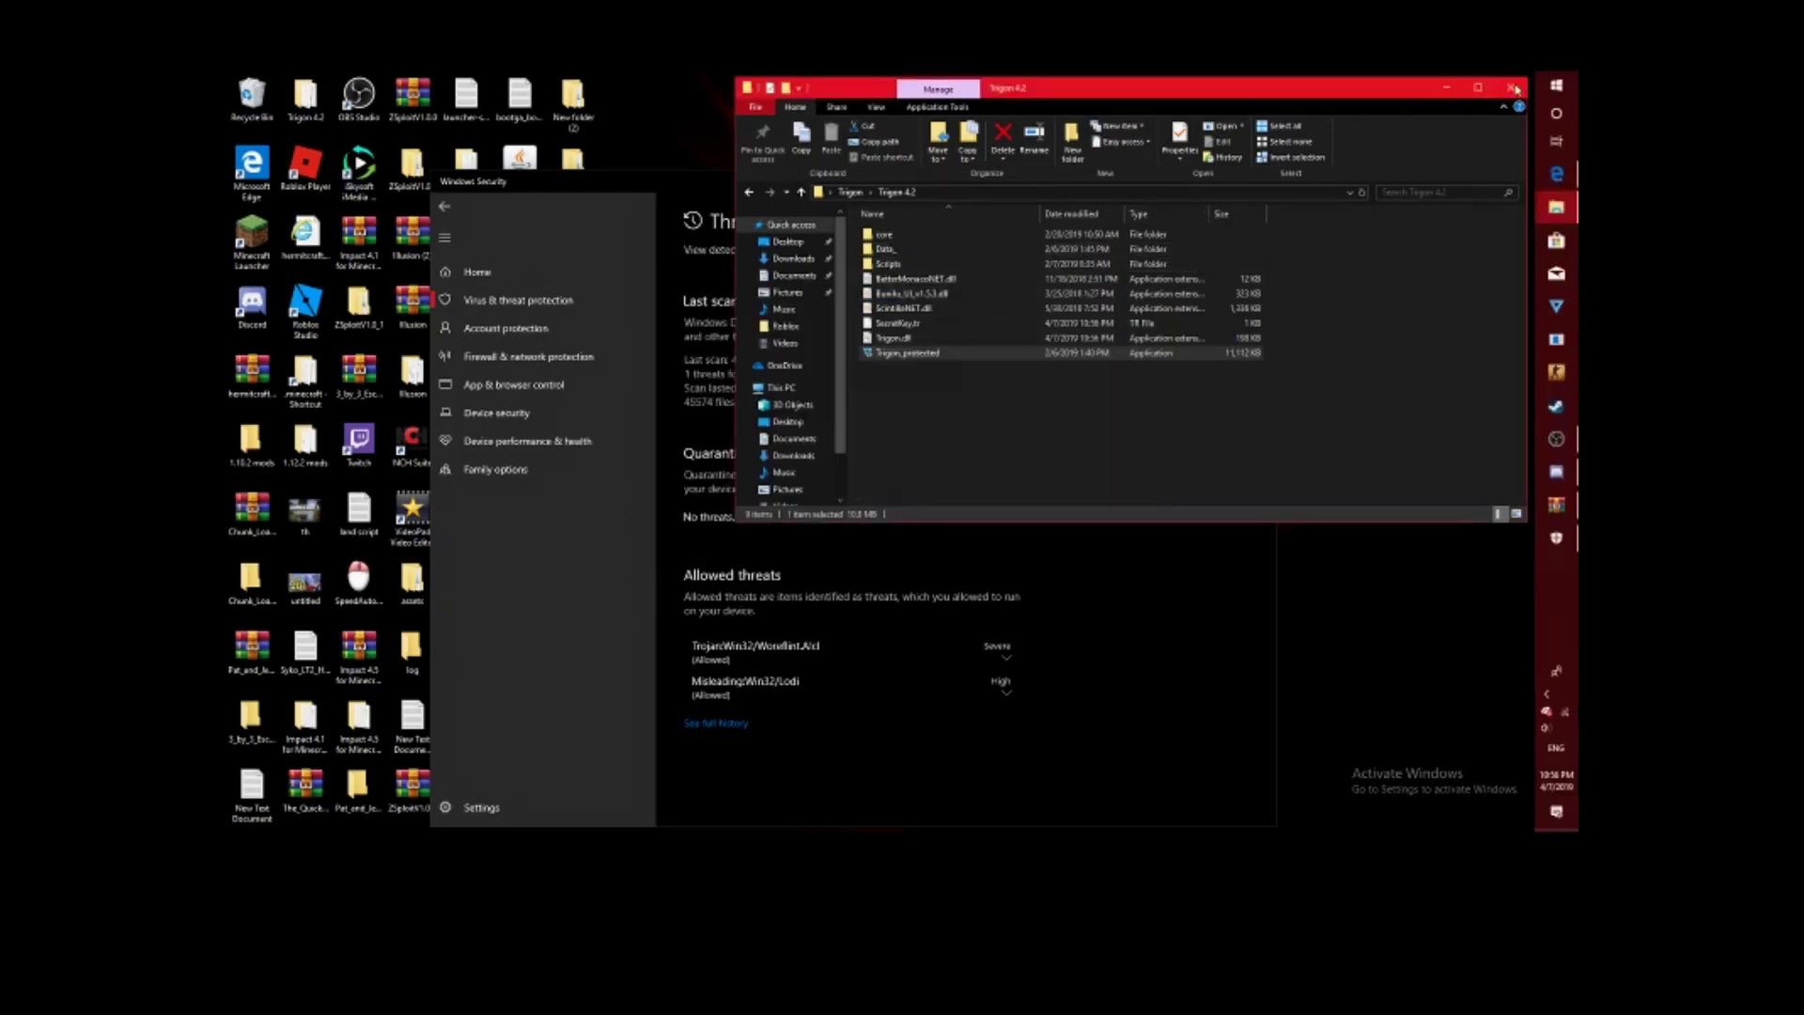
left_click(1501, 88)
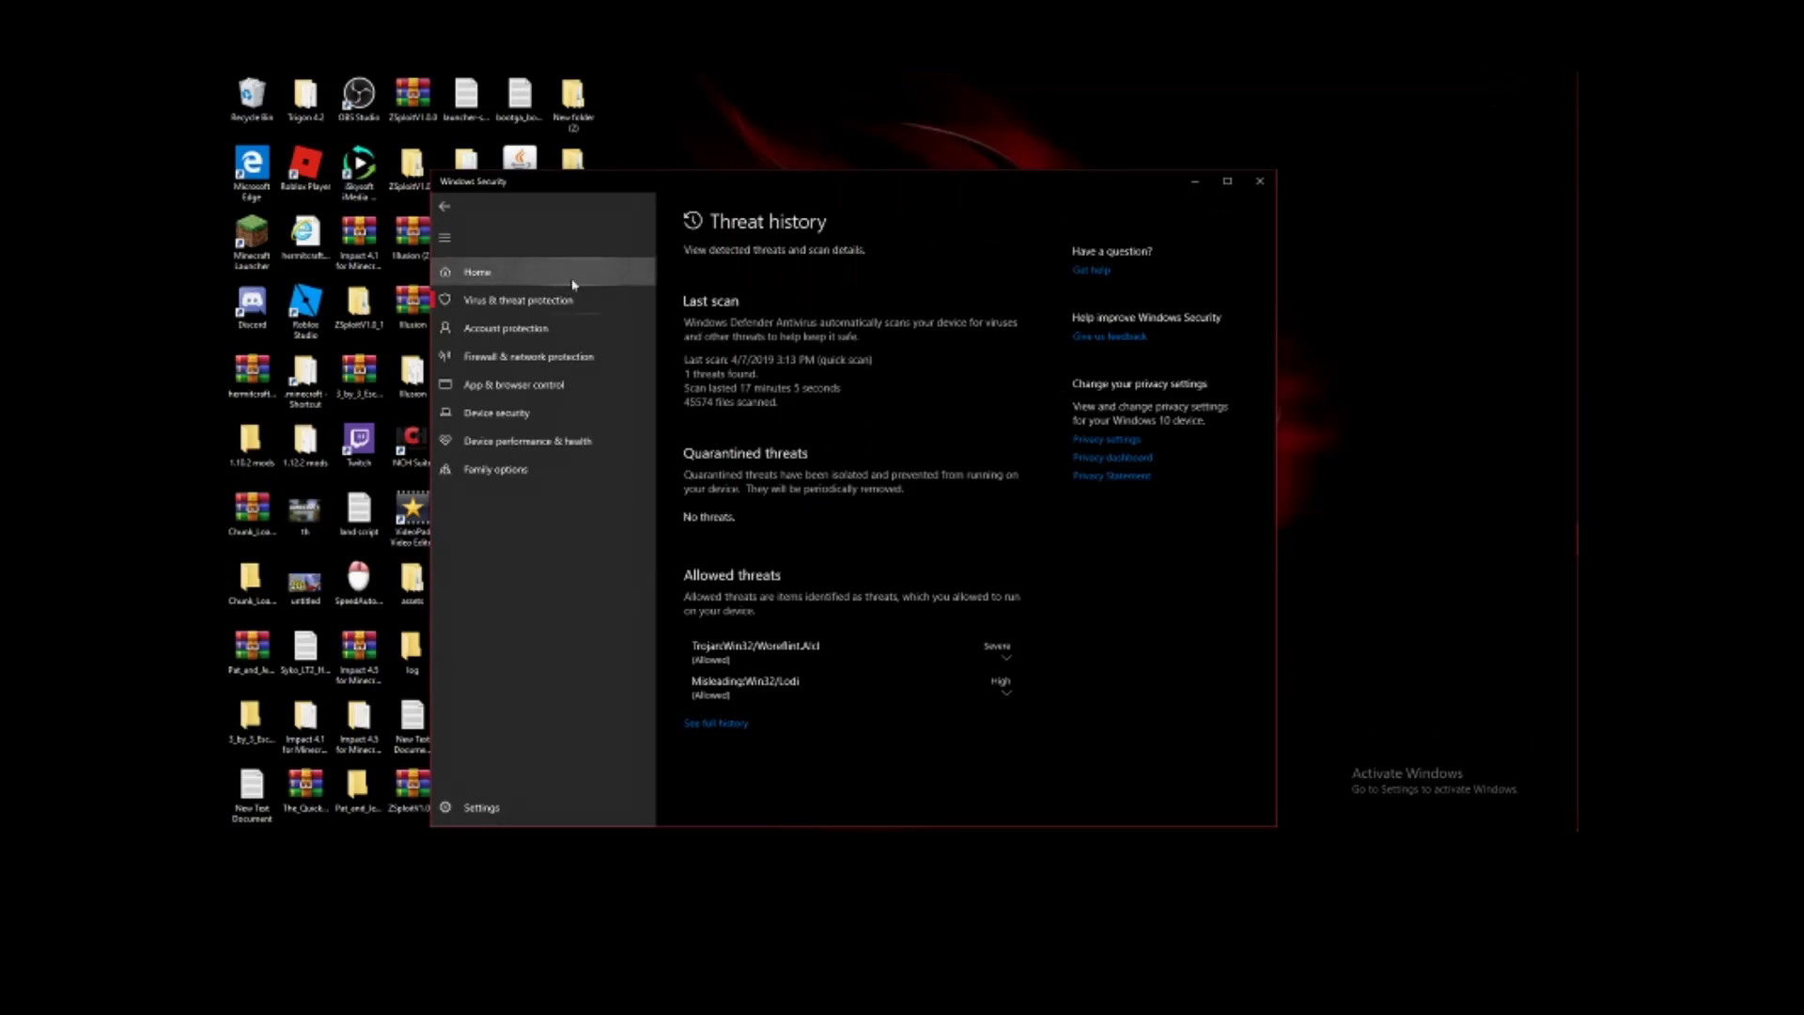
- Browse the Security at a glance, Virus & threat protection, Account protection and Device security pages
left_click(567, 282)
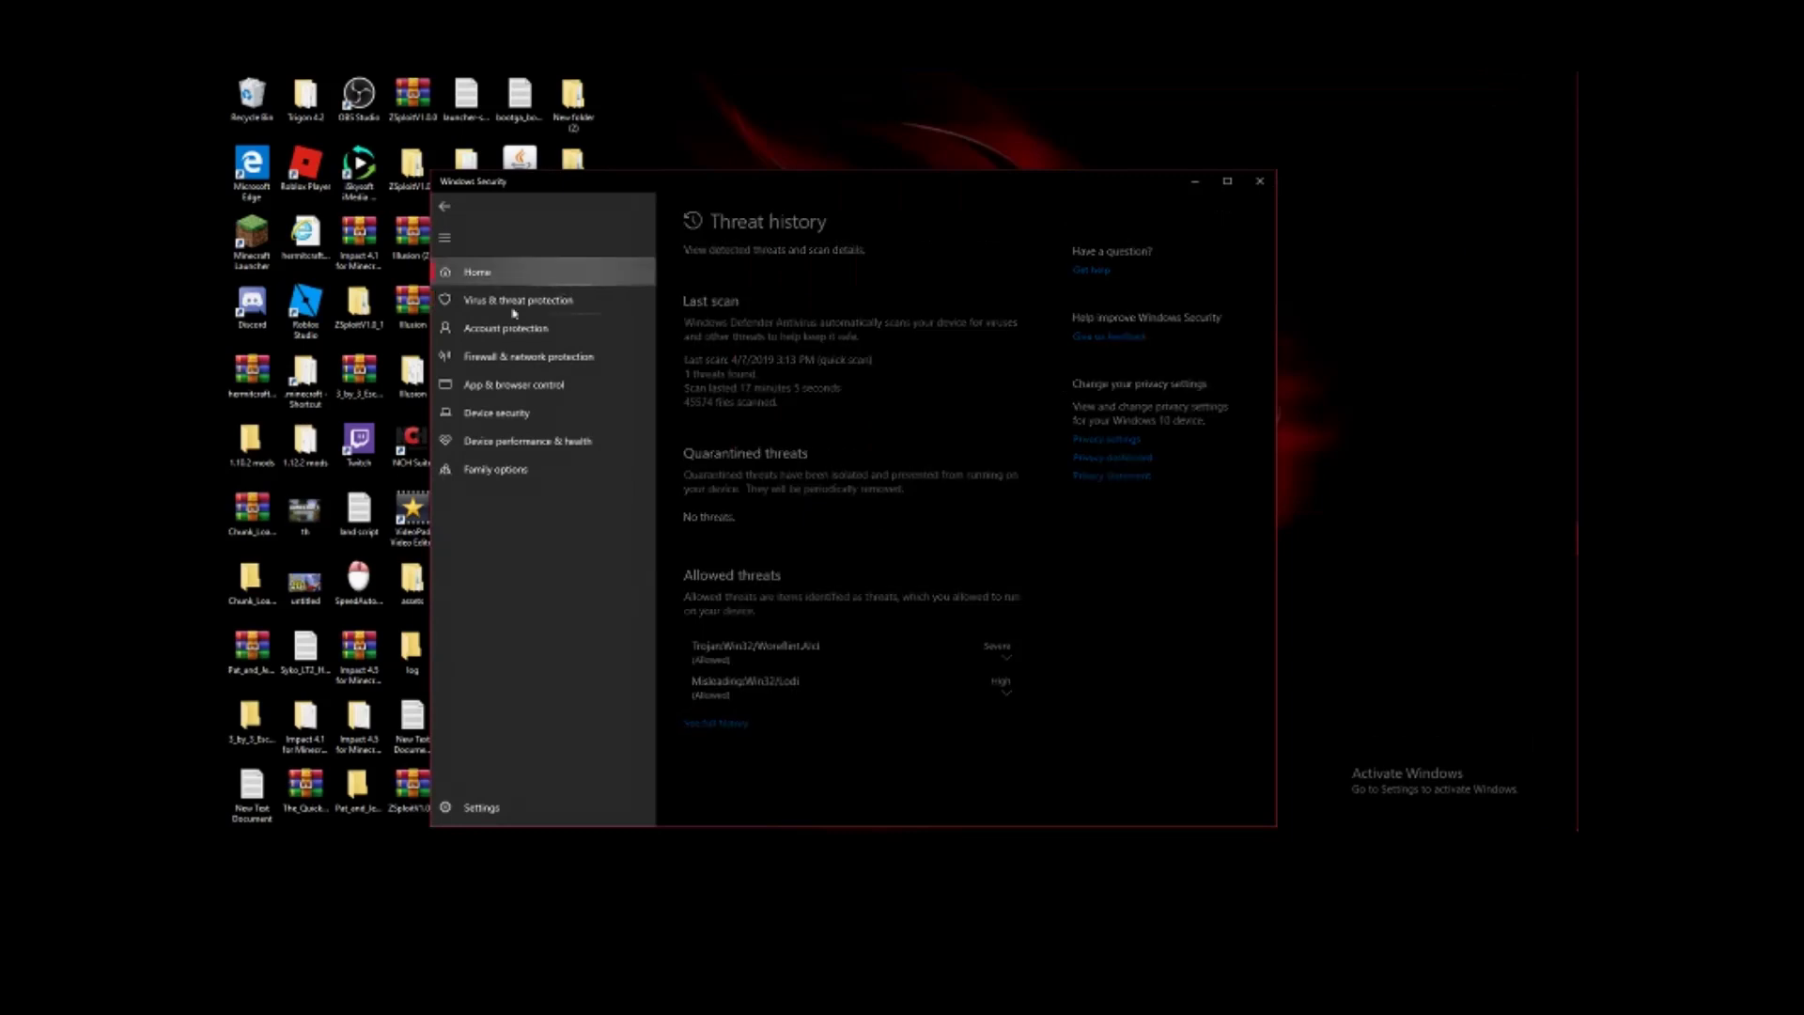
left_click(762, 400)
scroll(806, 472, "down", 1)
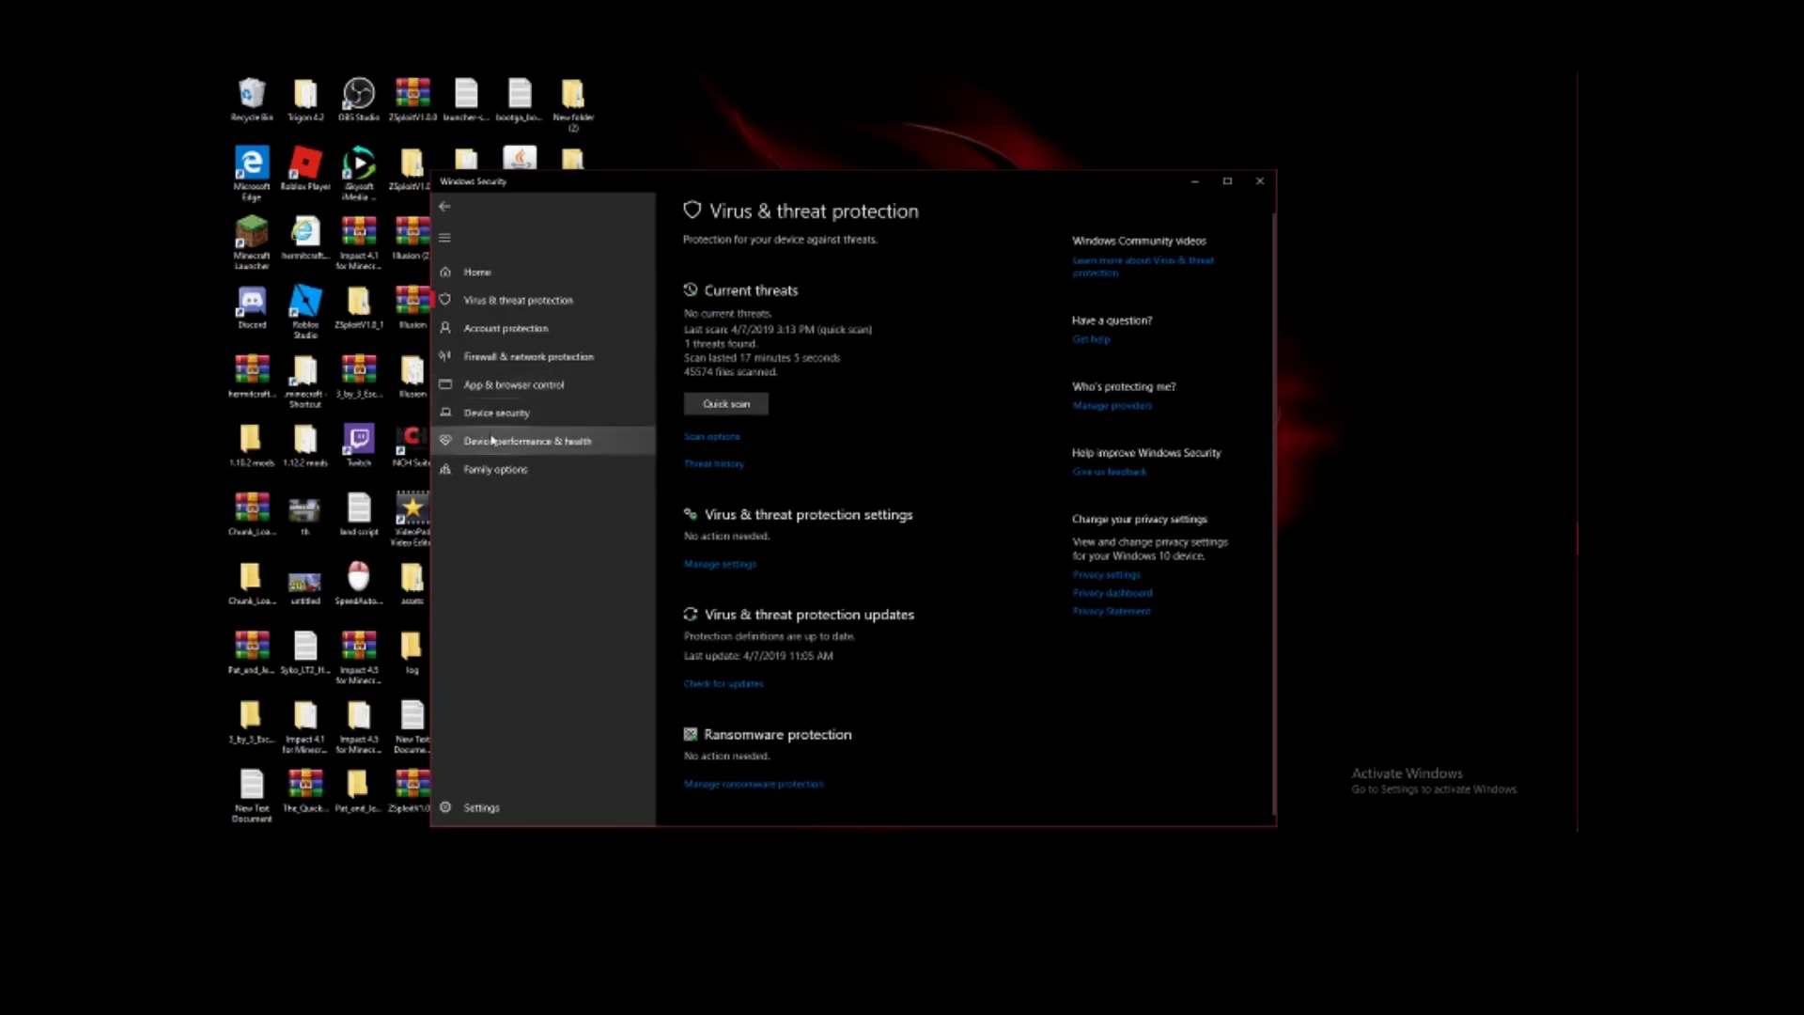
left_click(530, 338)
left_click(515, 400)
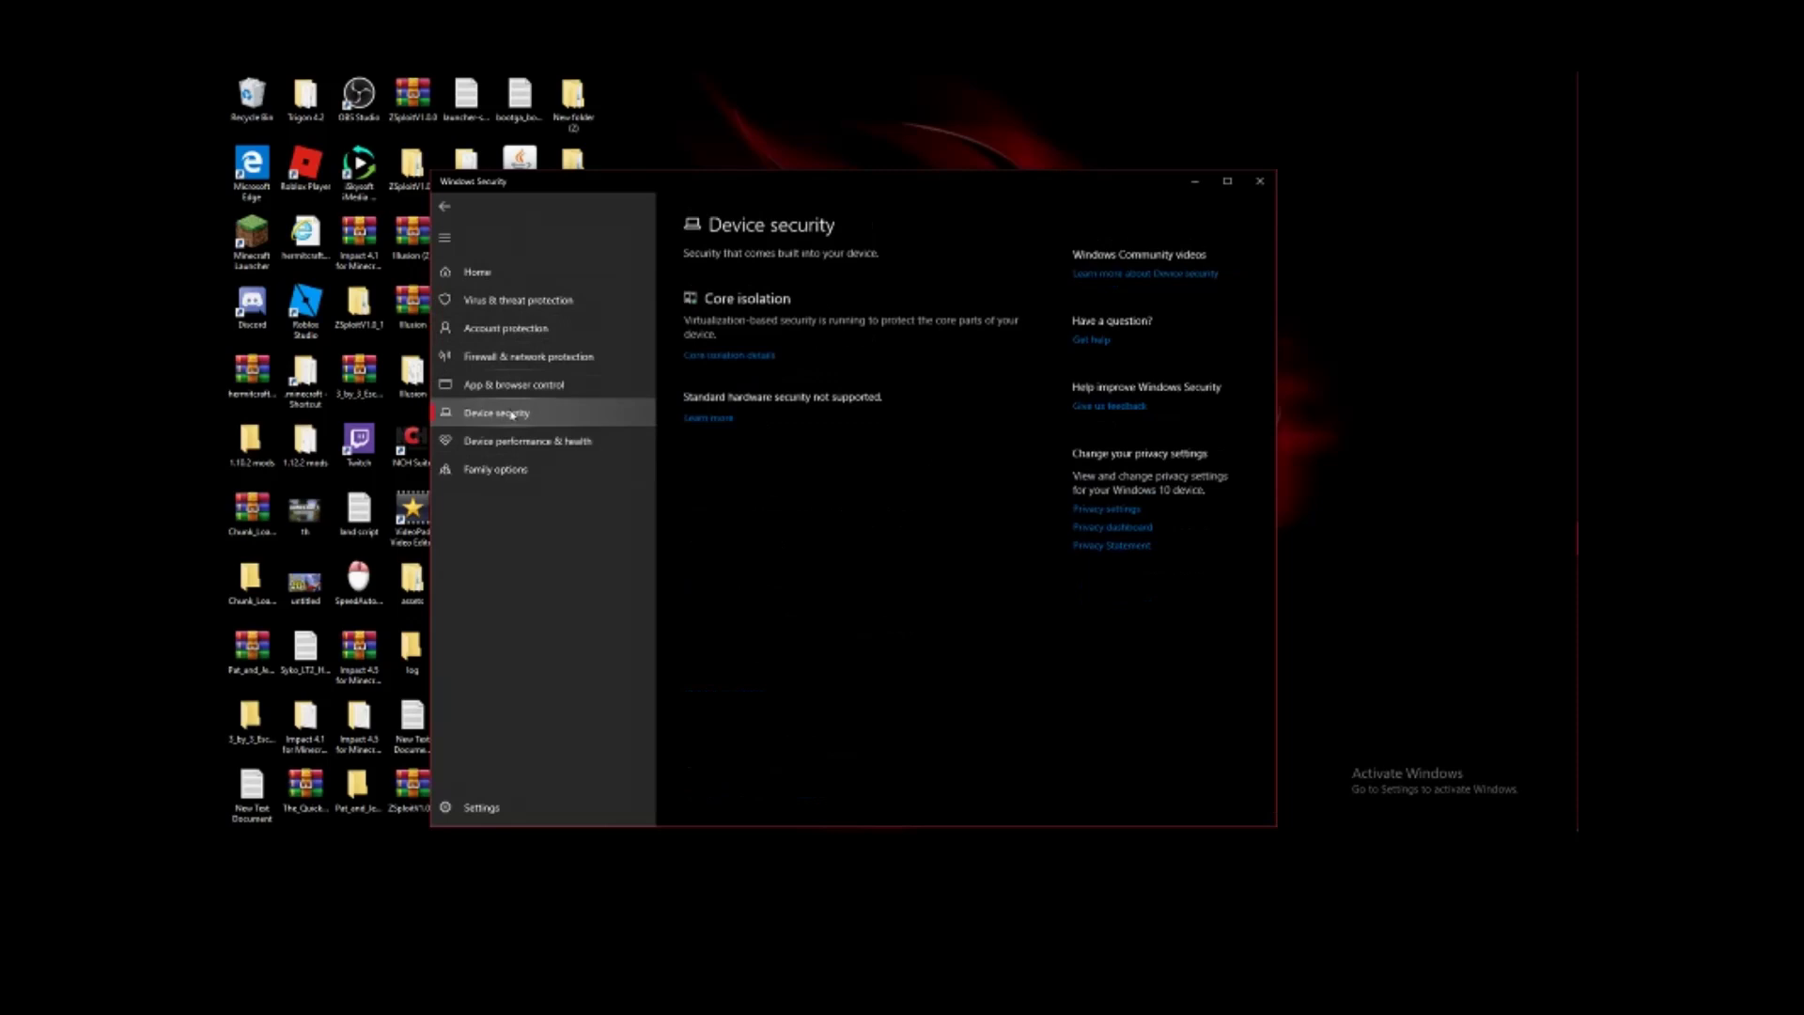
- Go back to the Security at a glance overview and reopen Virus & threat protection
left_click(446, 209)
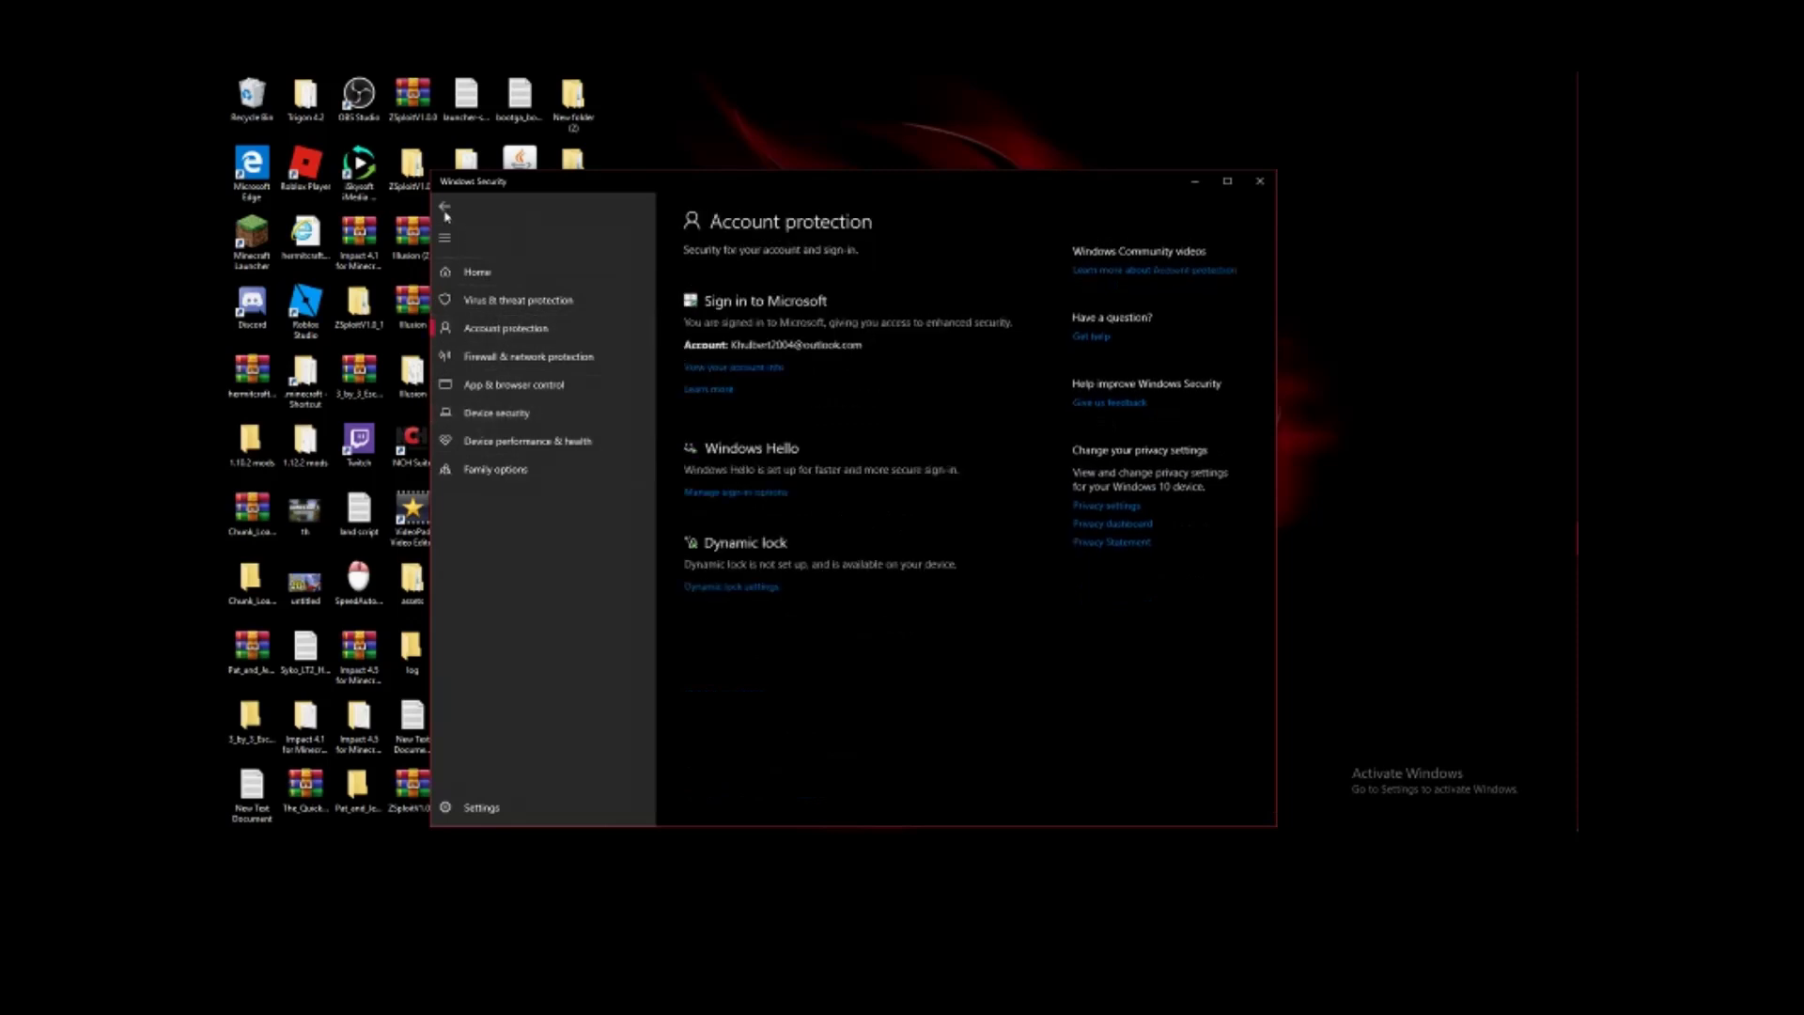
left_click(445, 211)
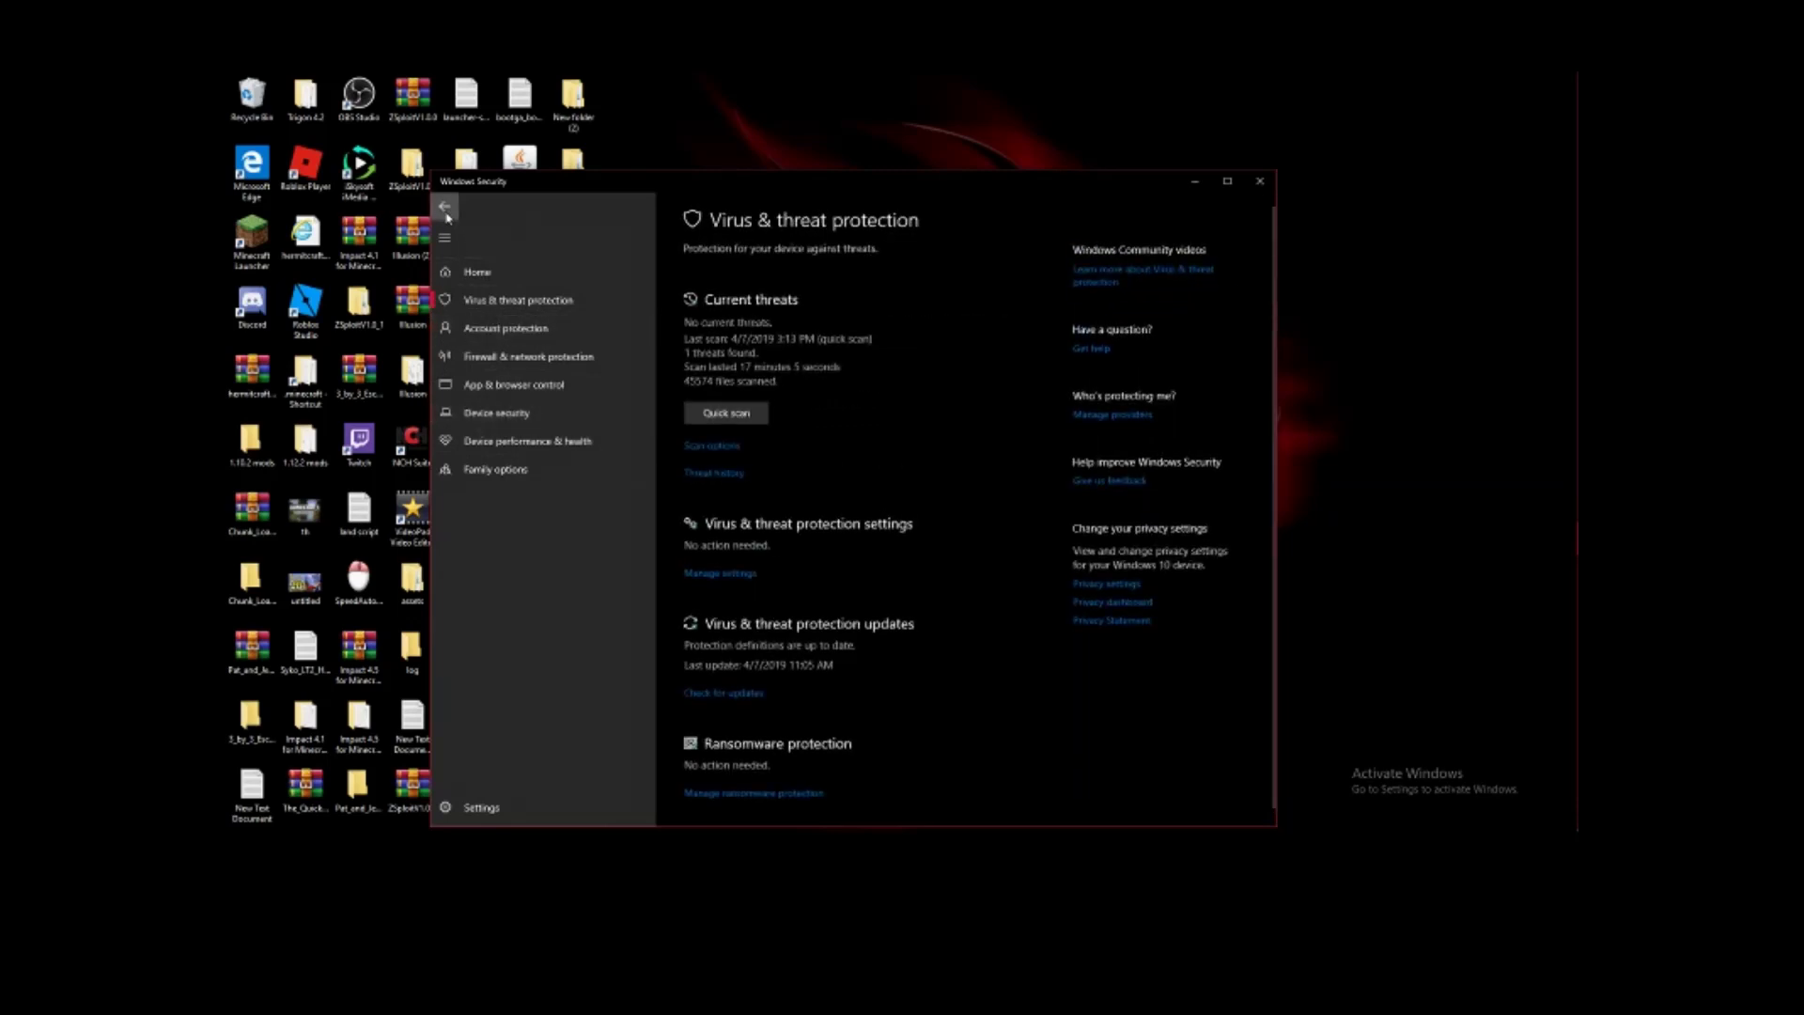
left_click(446, 212)
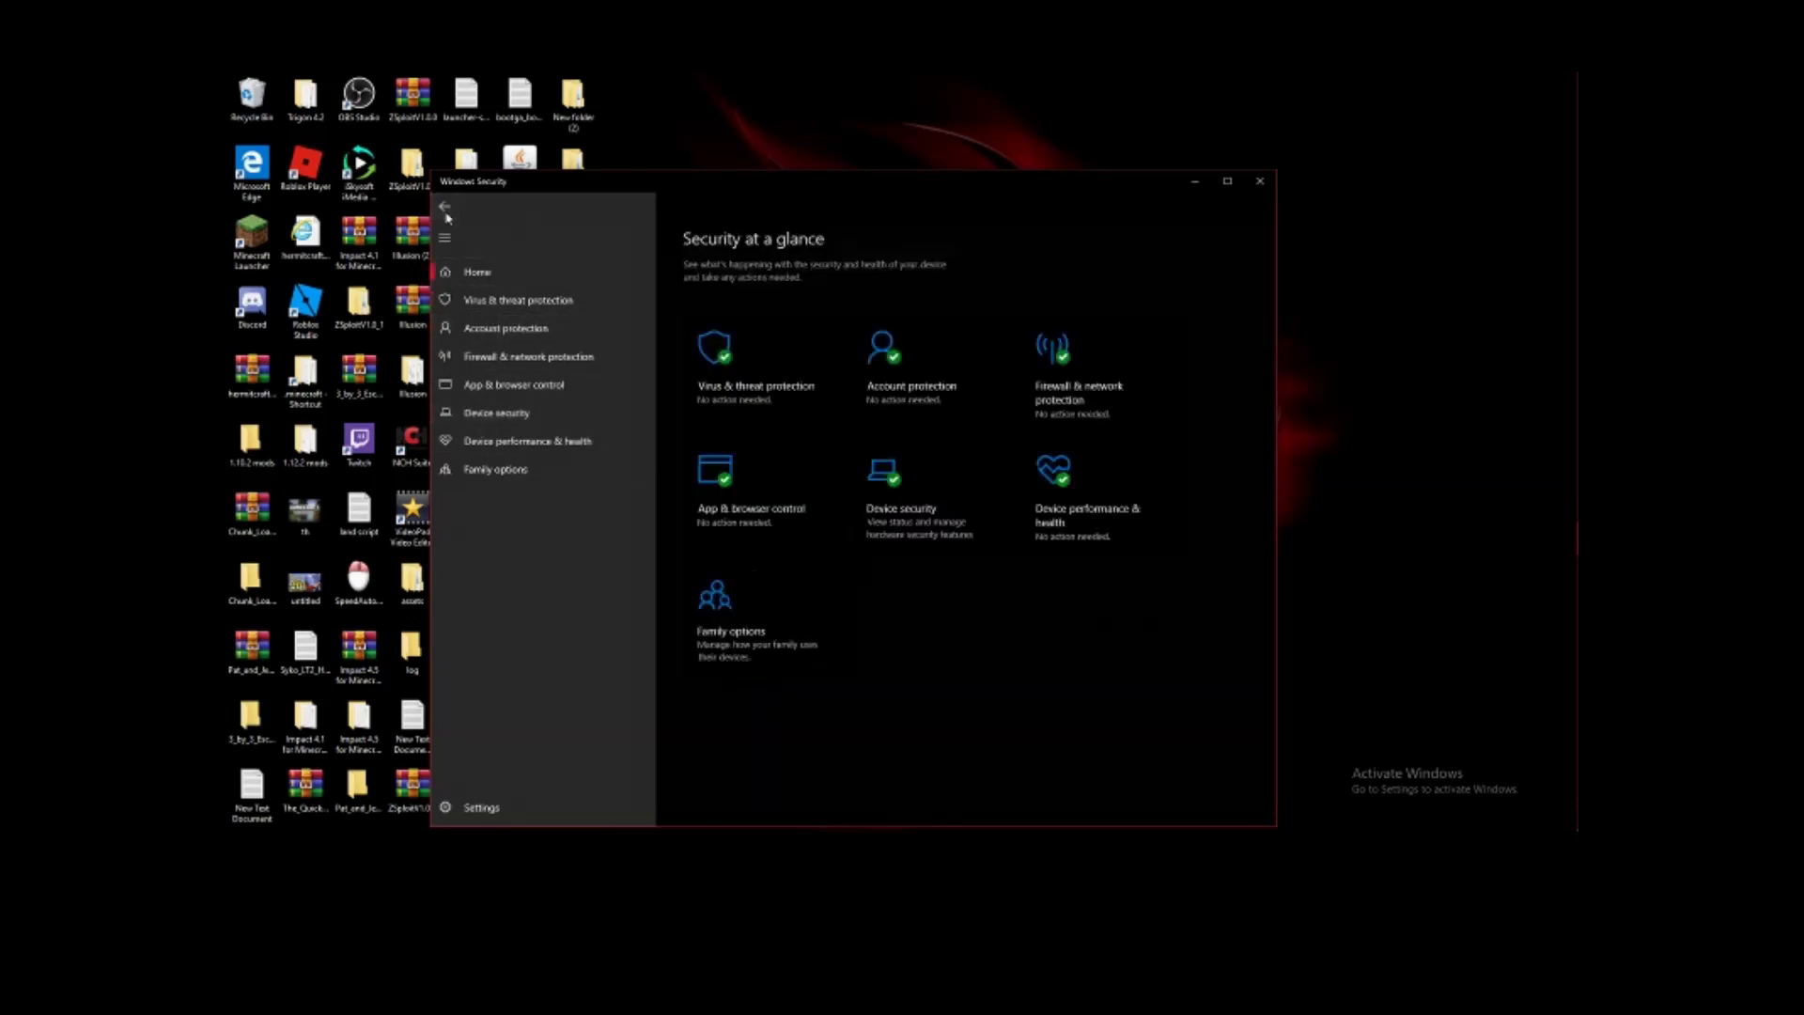
left_click(785, 405)
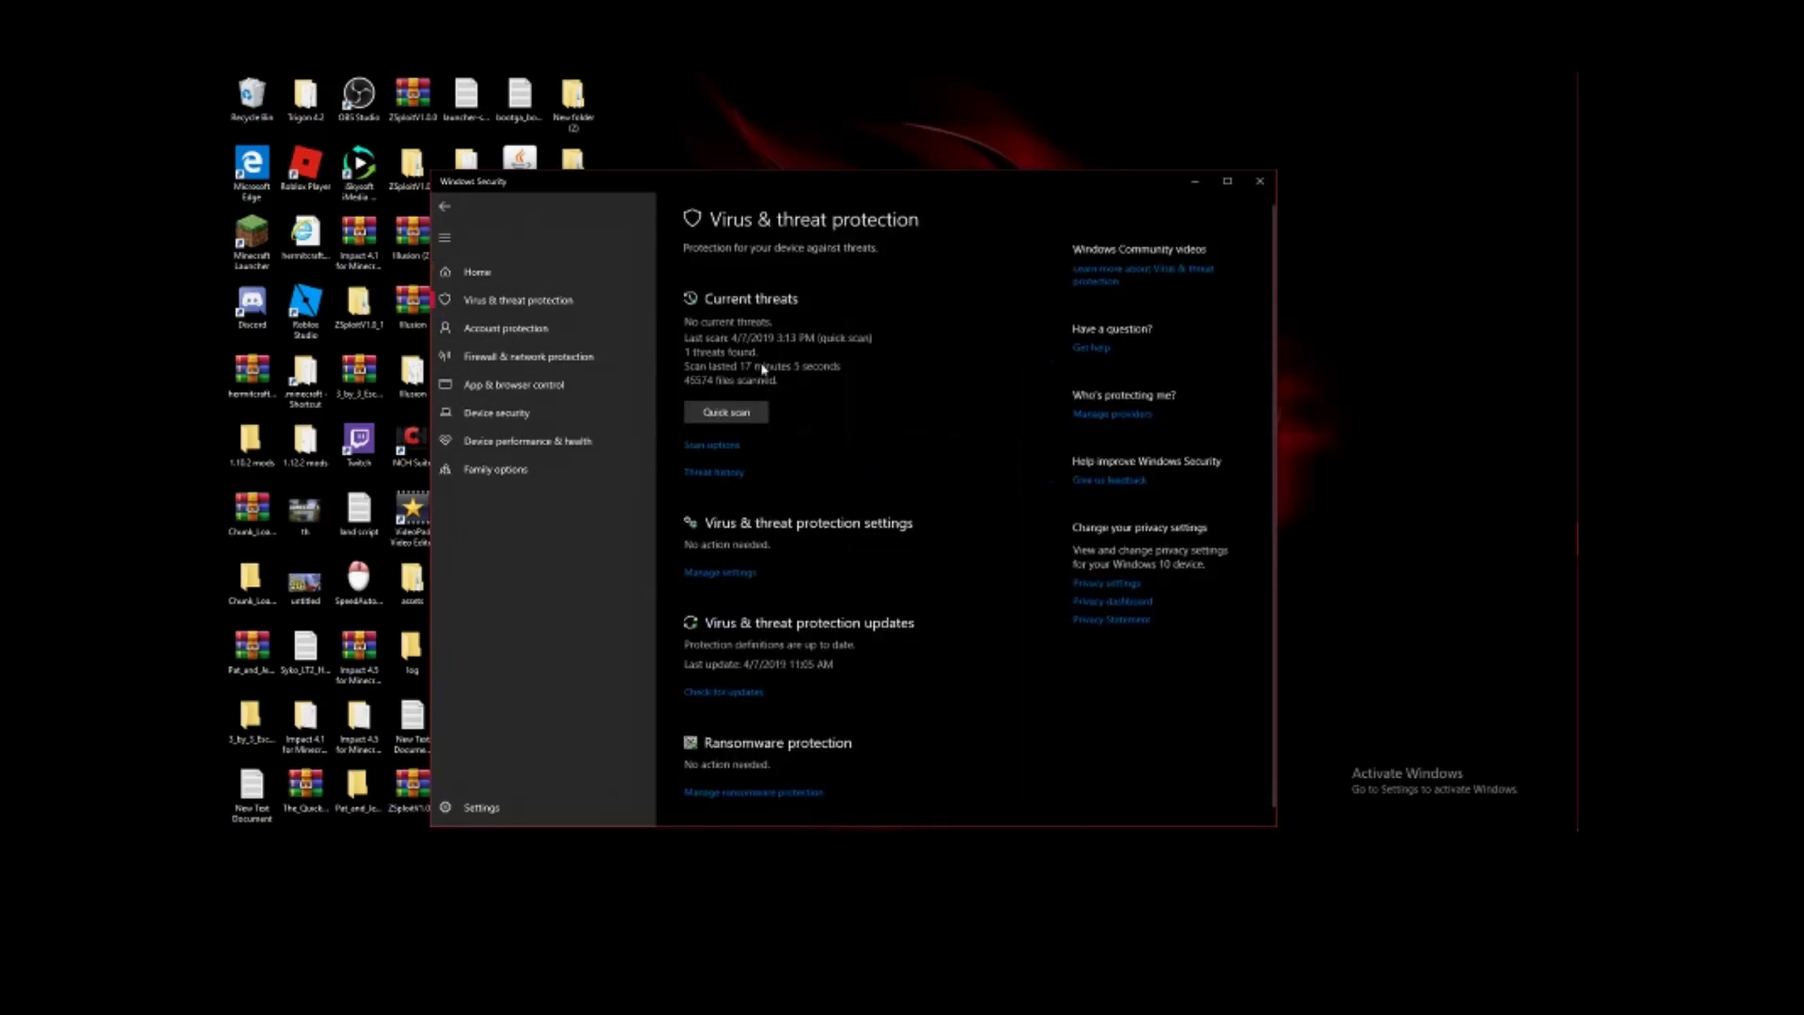
- Open the Virus & threat protection 'Manage settings' page and flip the Real-time protection toggle
left_click(739, 573)
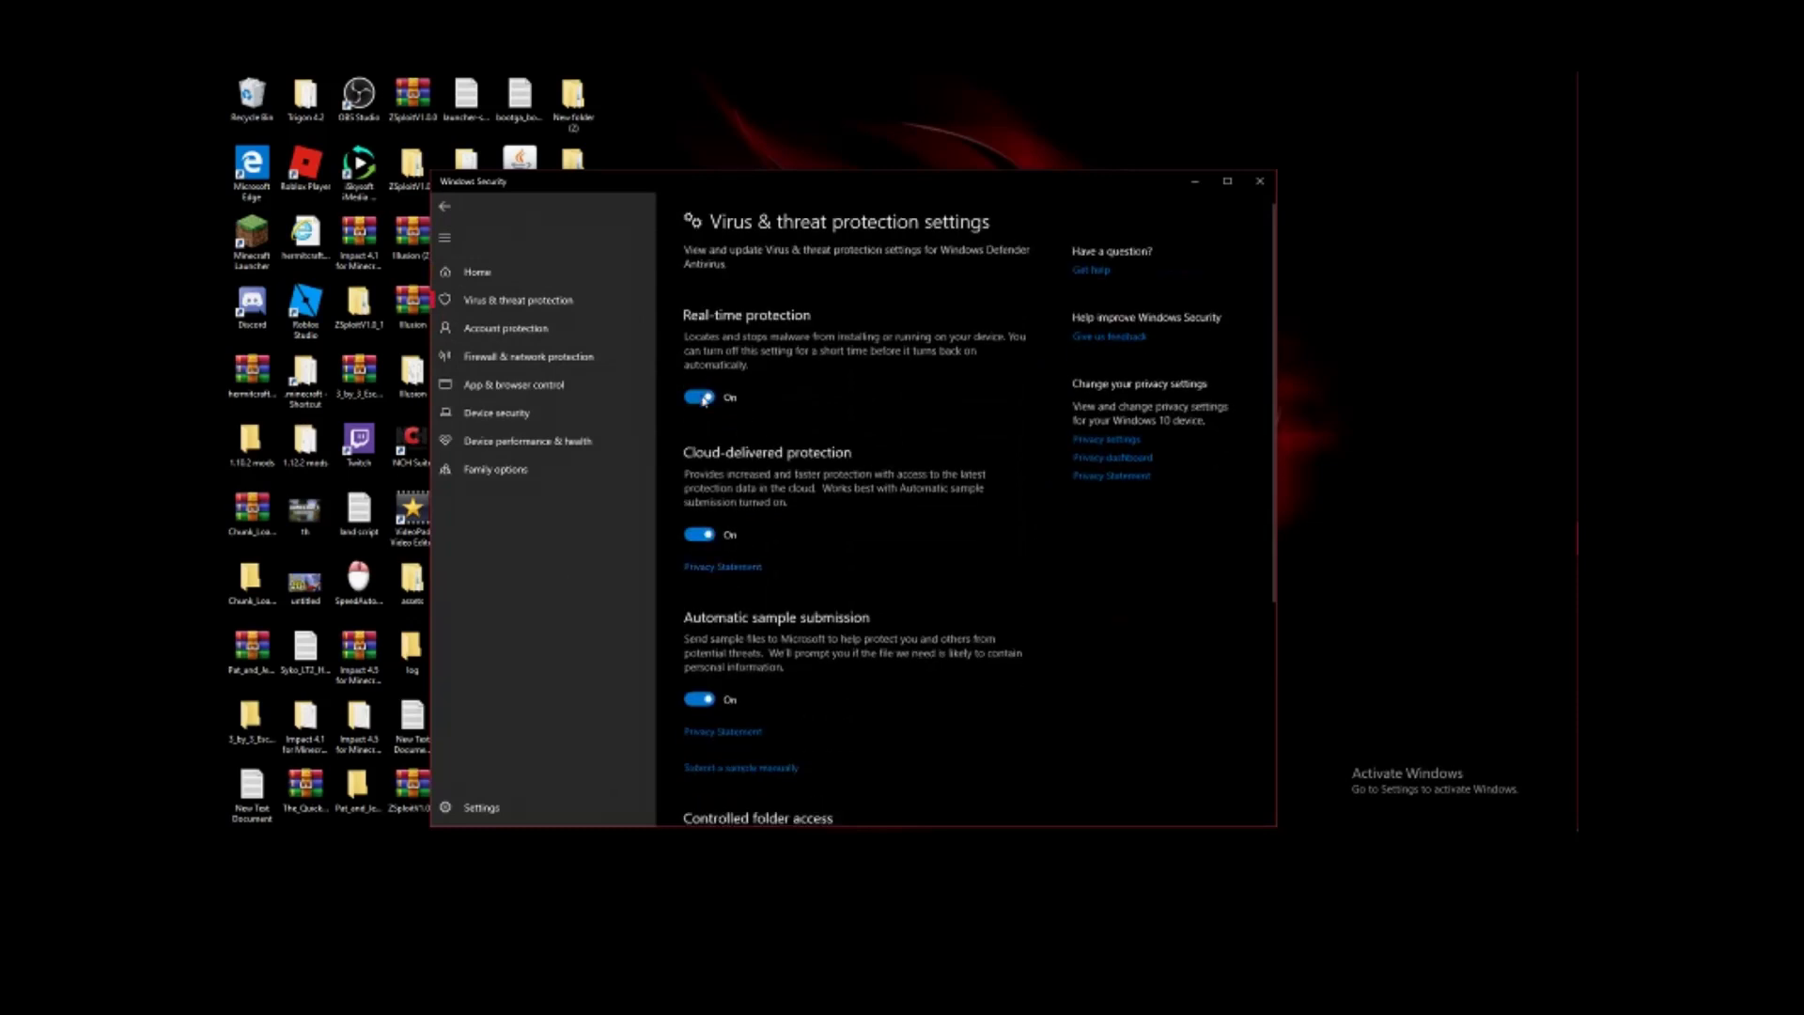
scroll(705, 395, "down", 4)
scroll(719, 415, "up", 4)
left_click(699, 397)
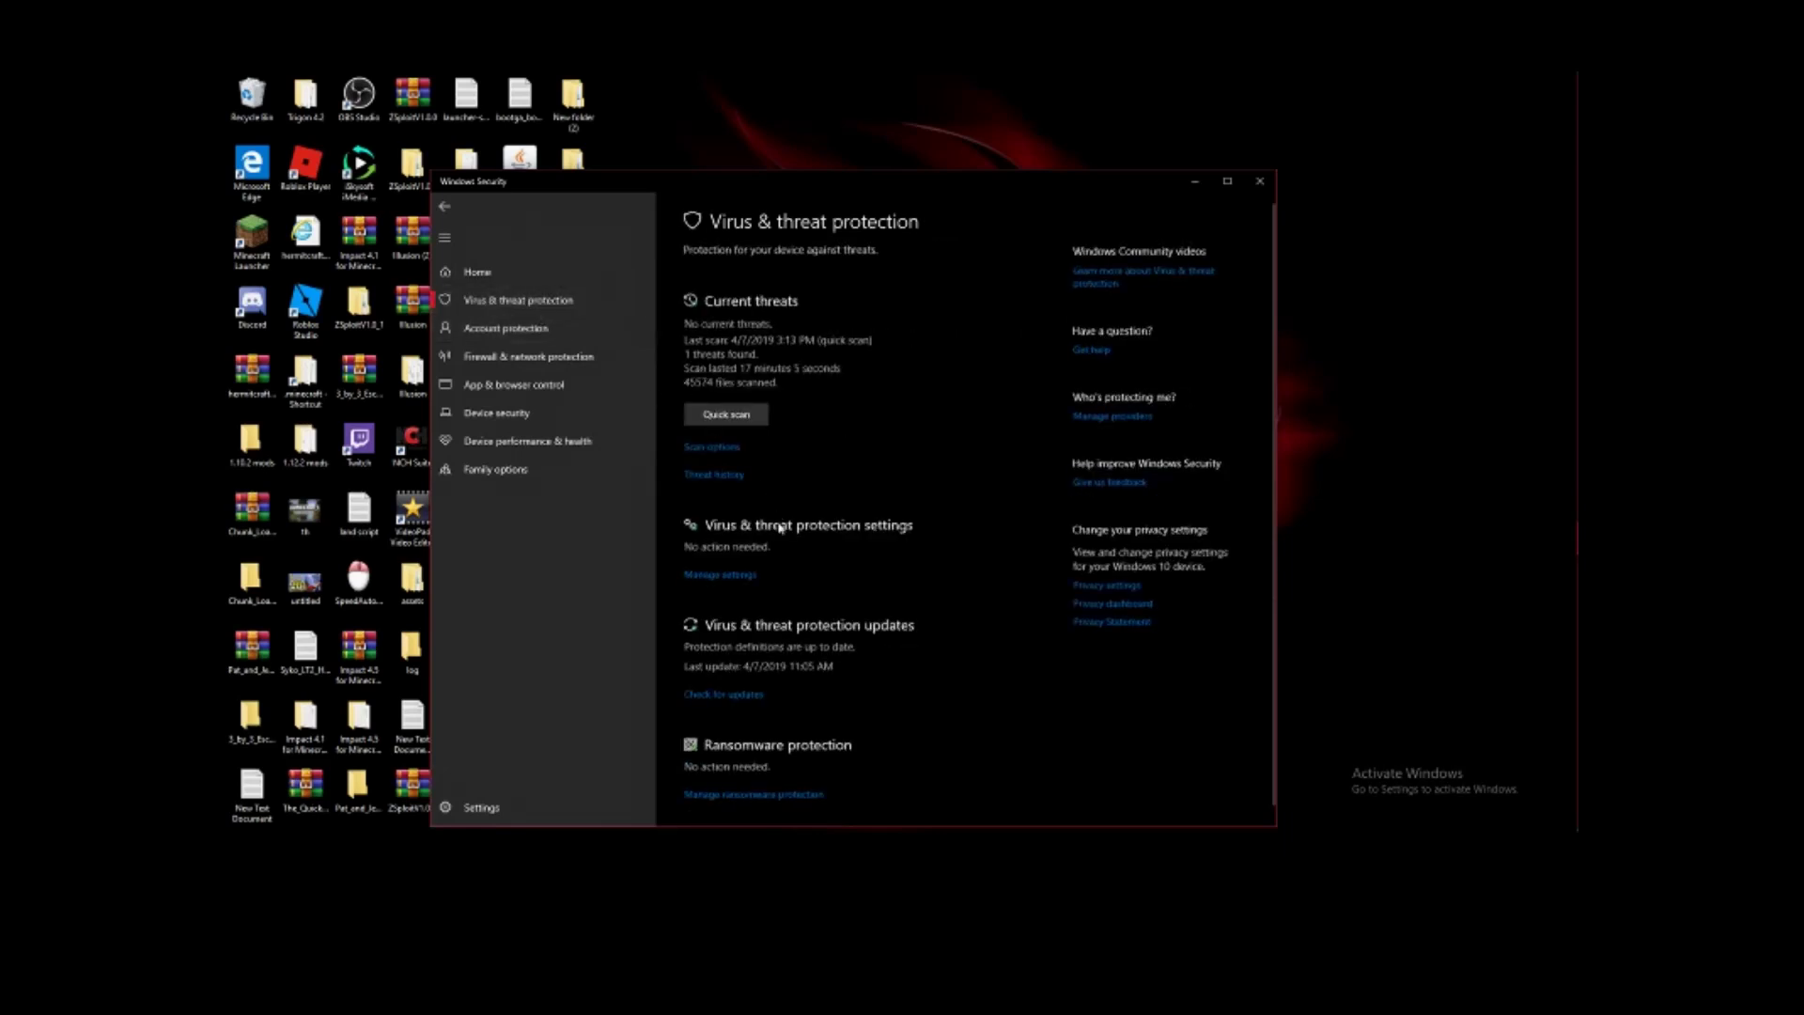
left_click(721, 575)
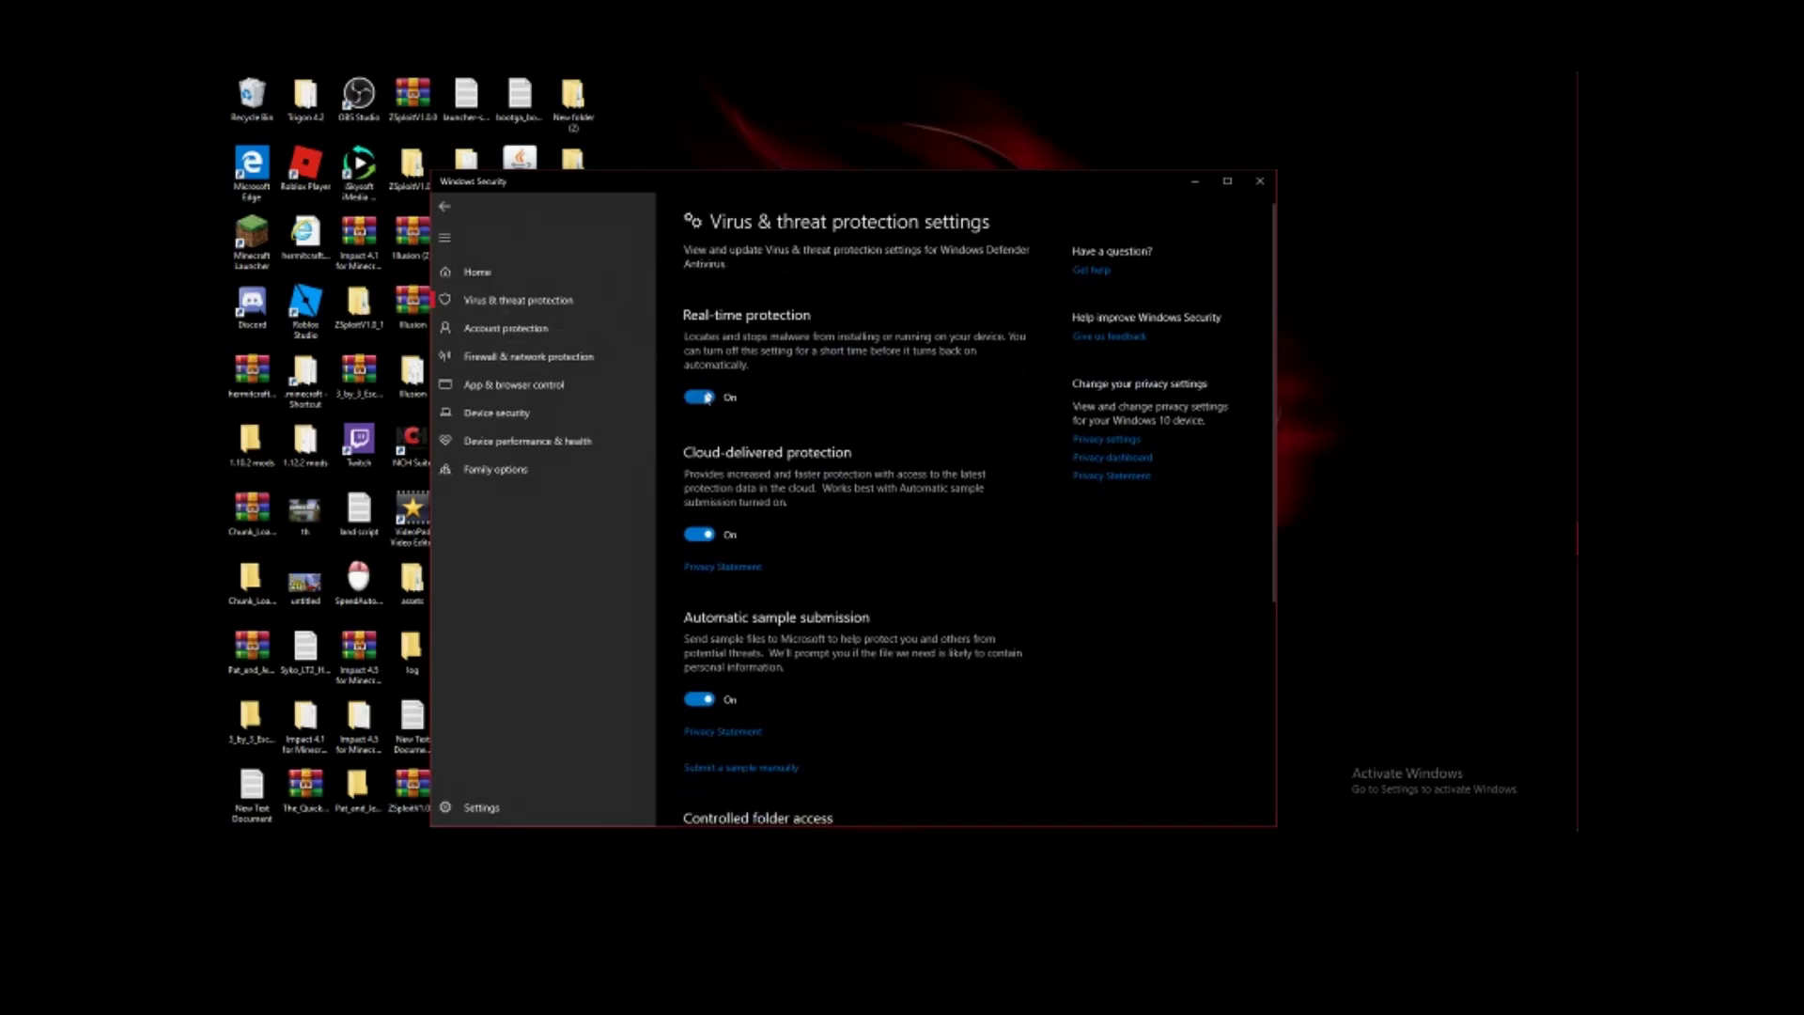
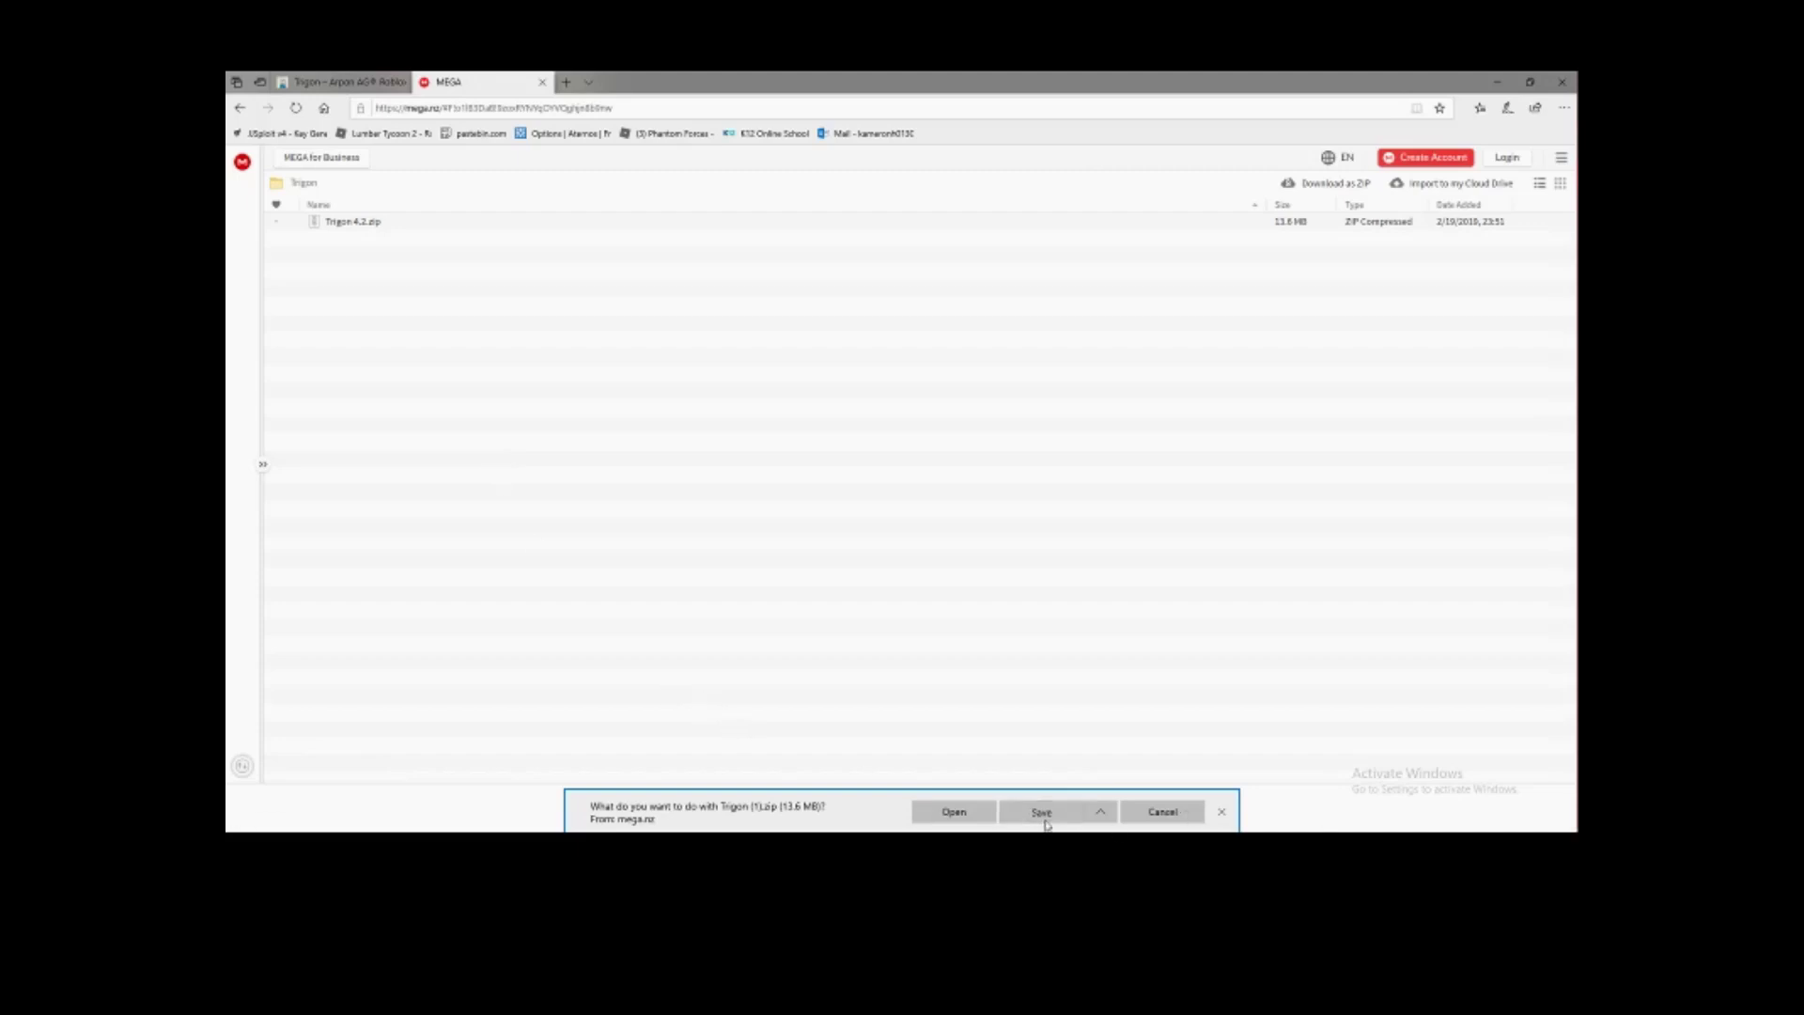
- Save the MEGA Trigon zip to the Desktop under the name 'Trigon test 2'
left_click(1099, 812)
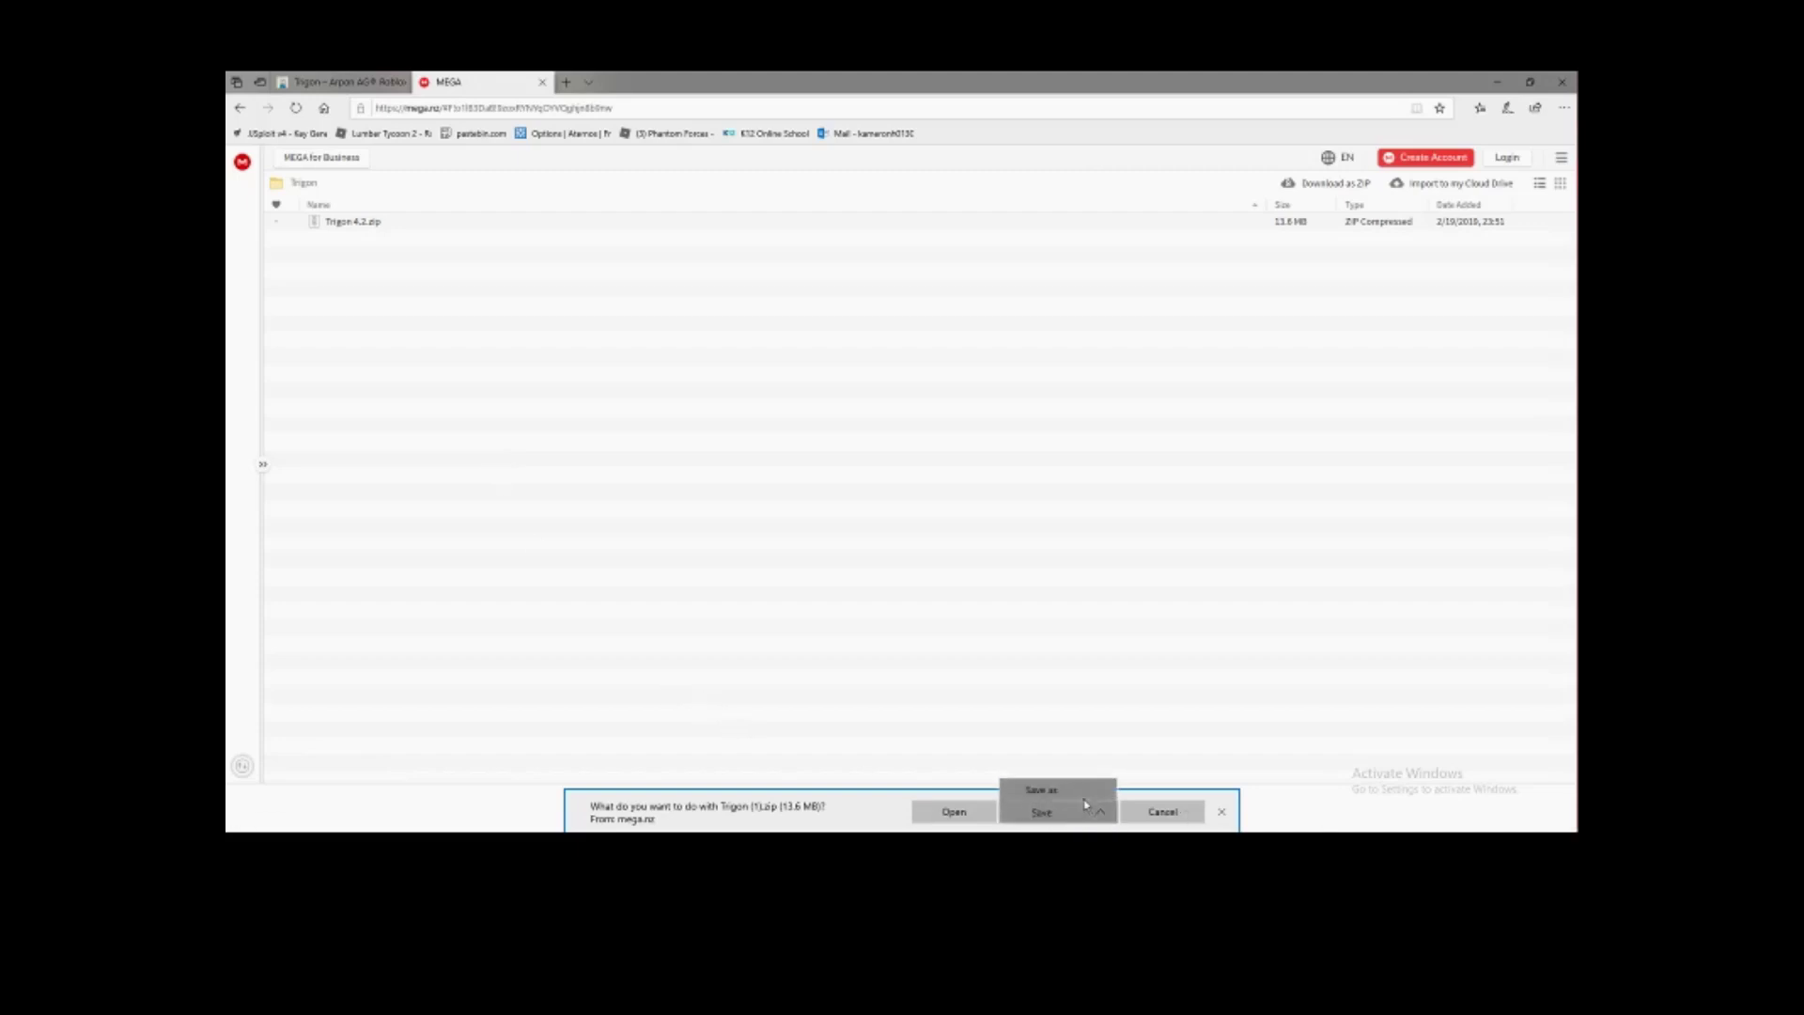
left_click(1075, 790)
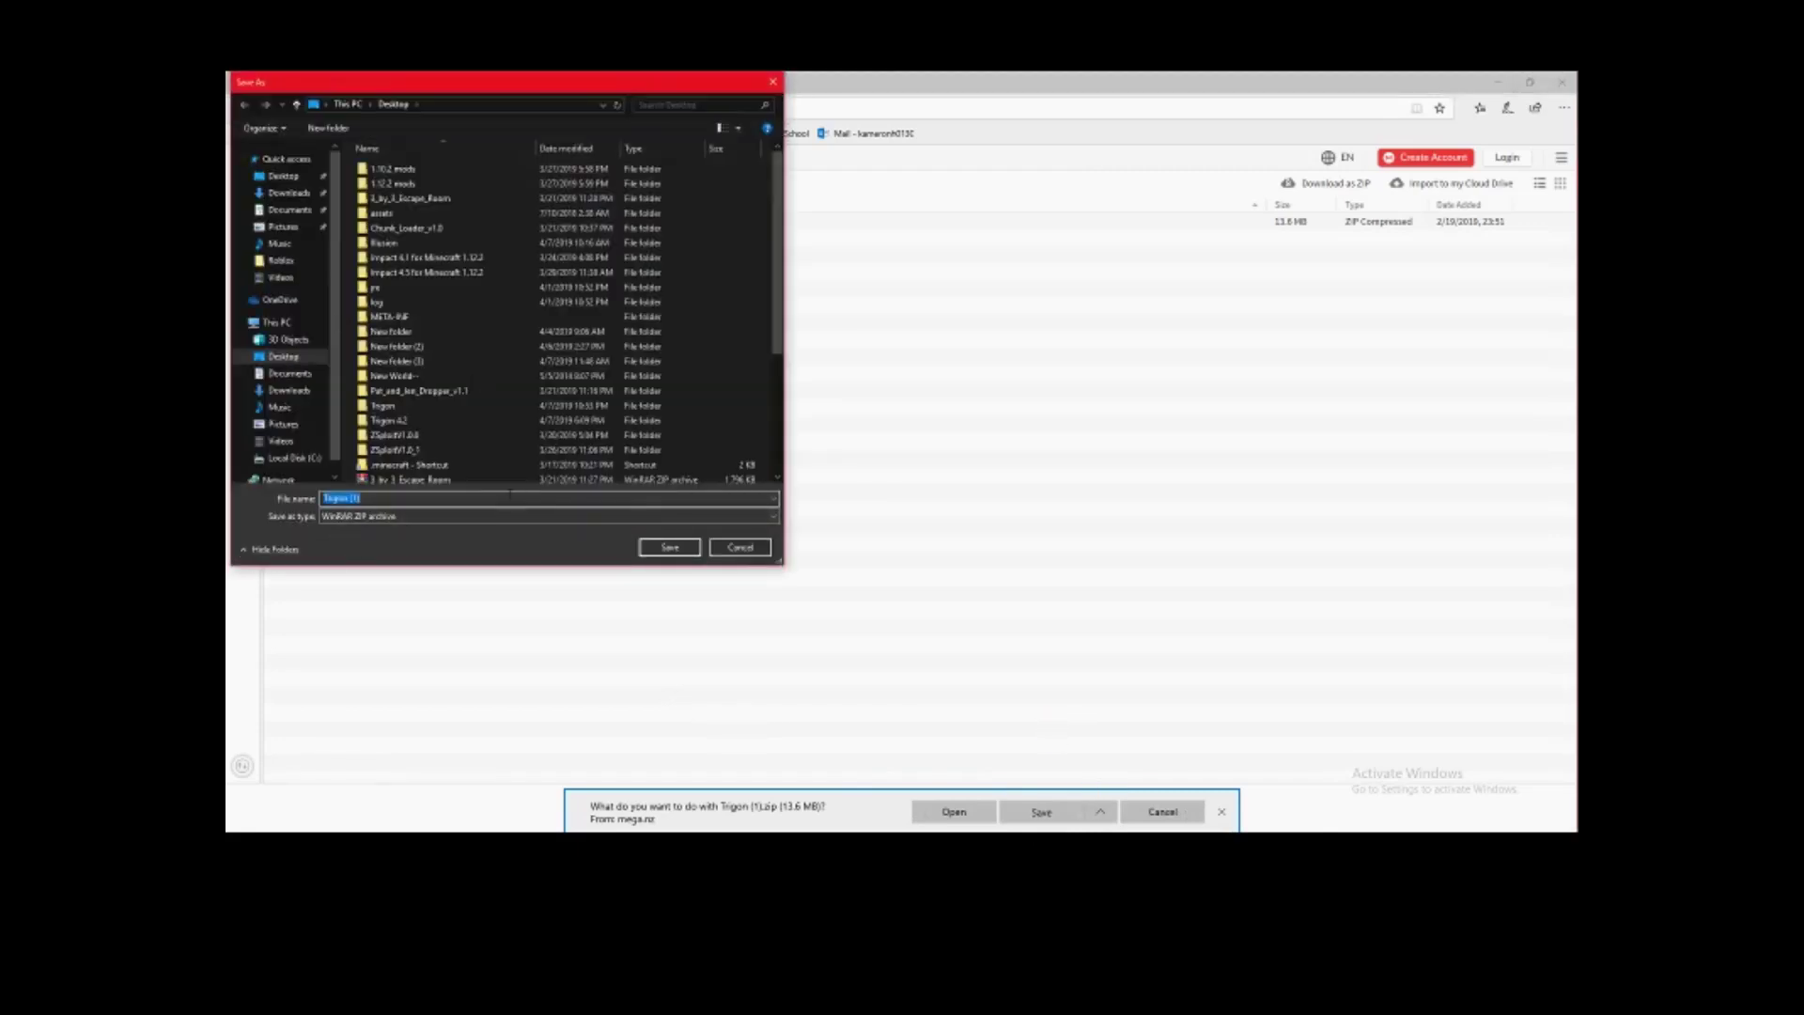
left_click(510, 496)
key("BackSpace")
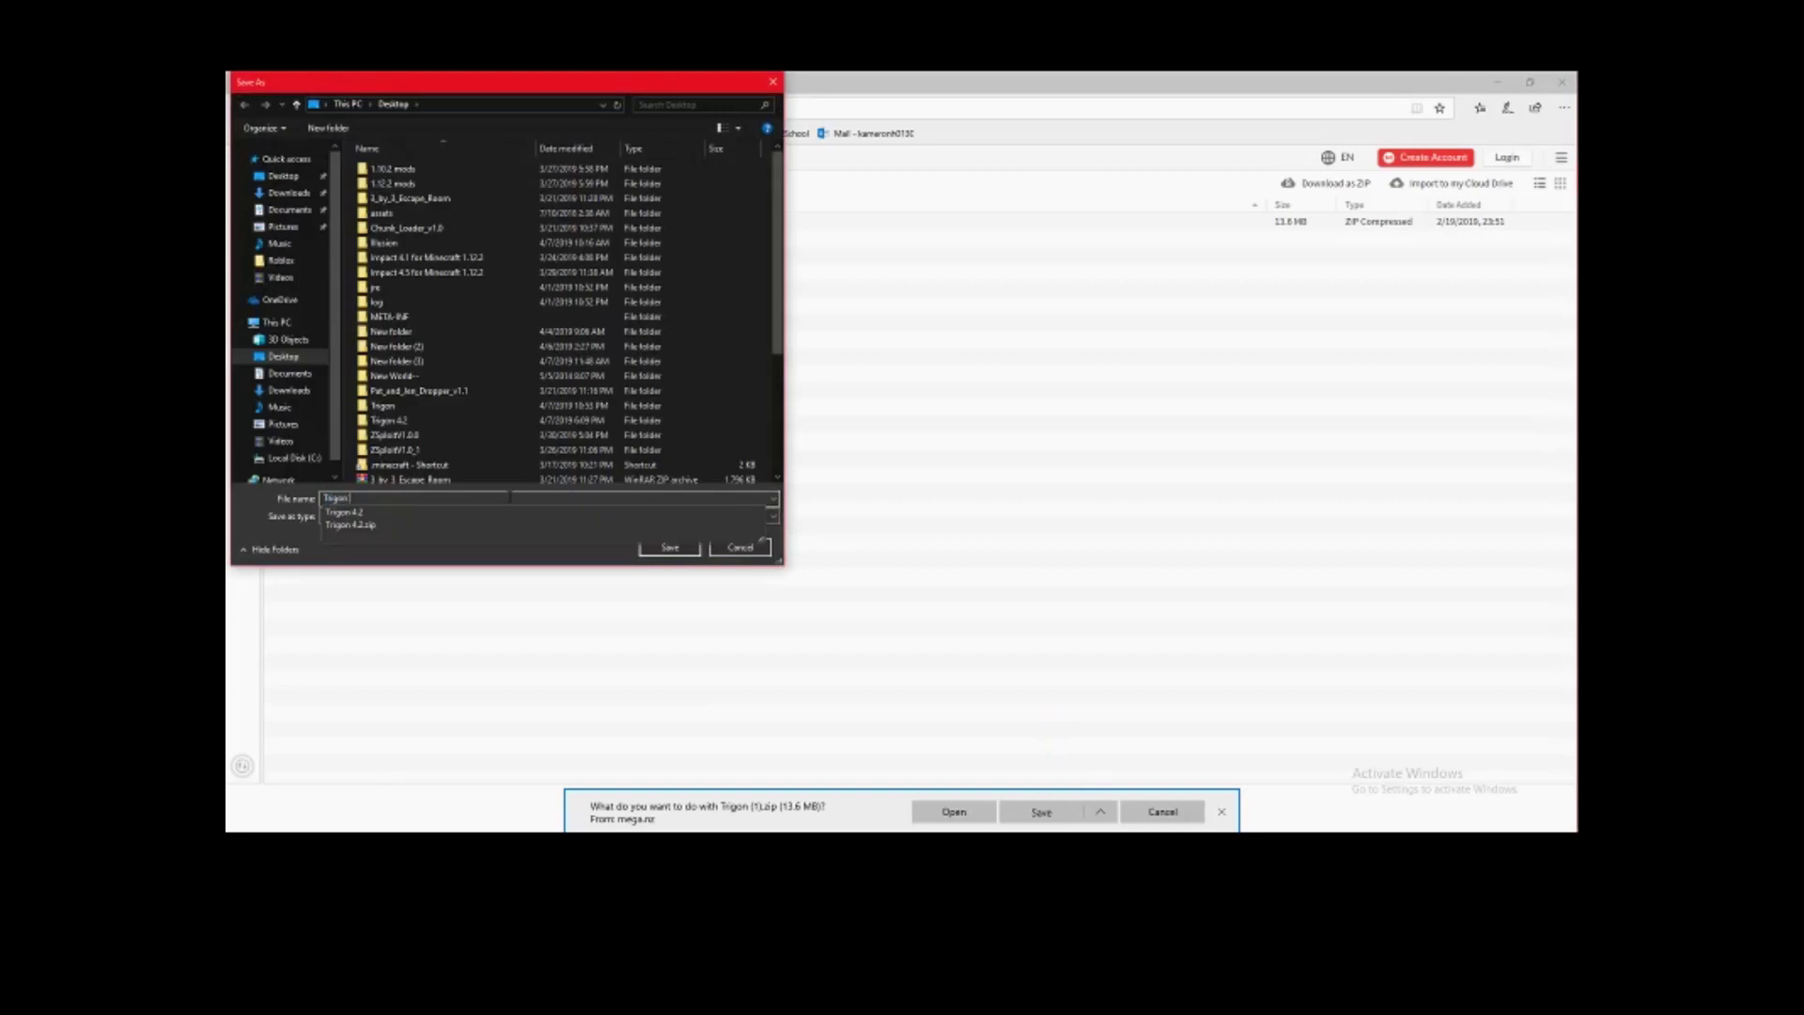
type("test 2")
key("Return")
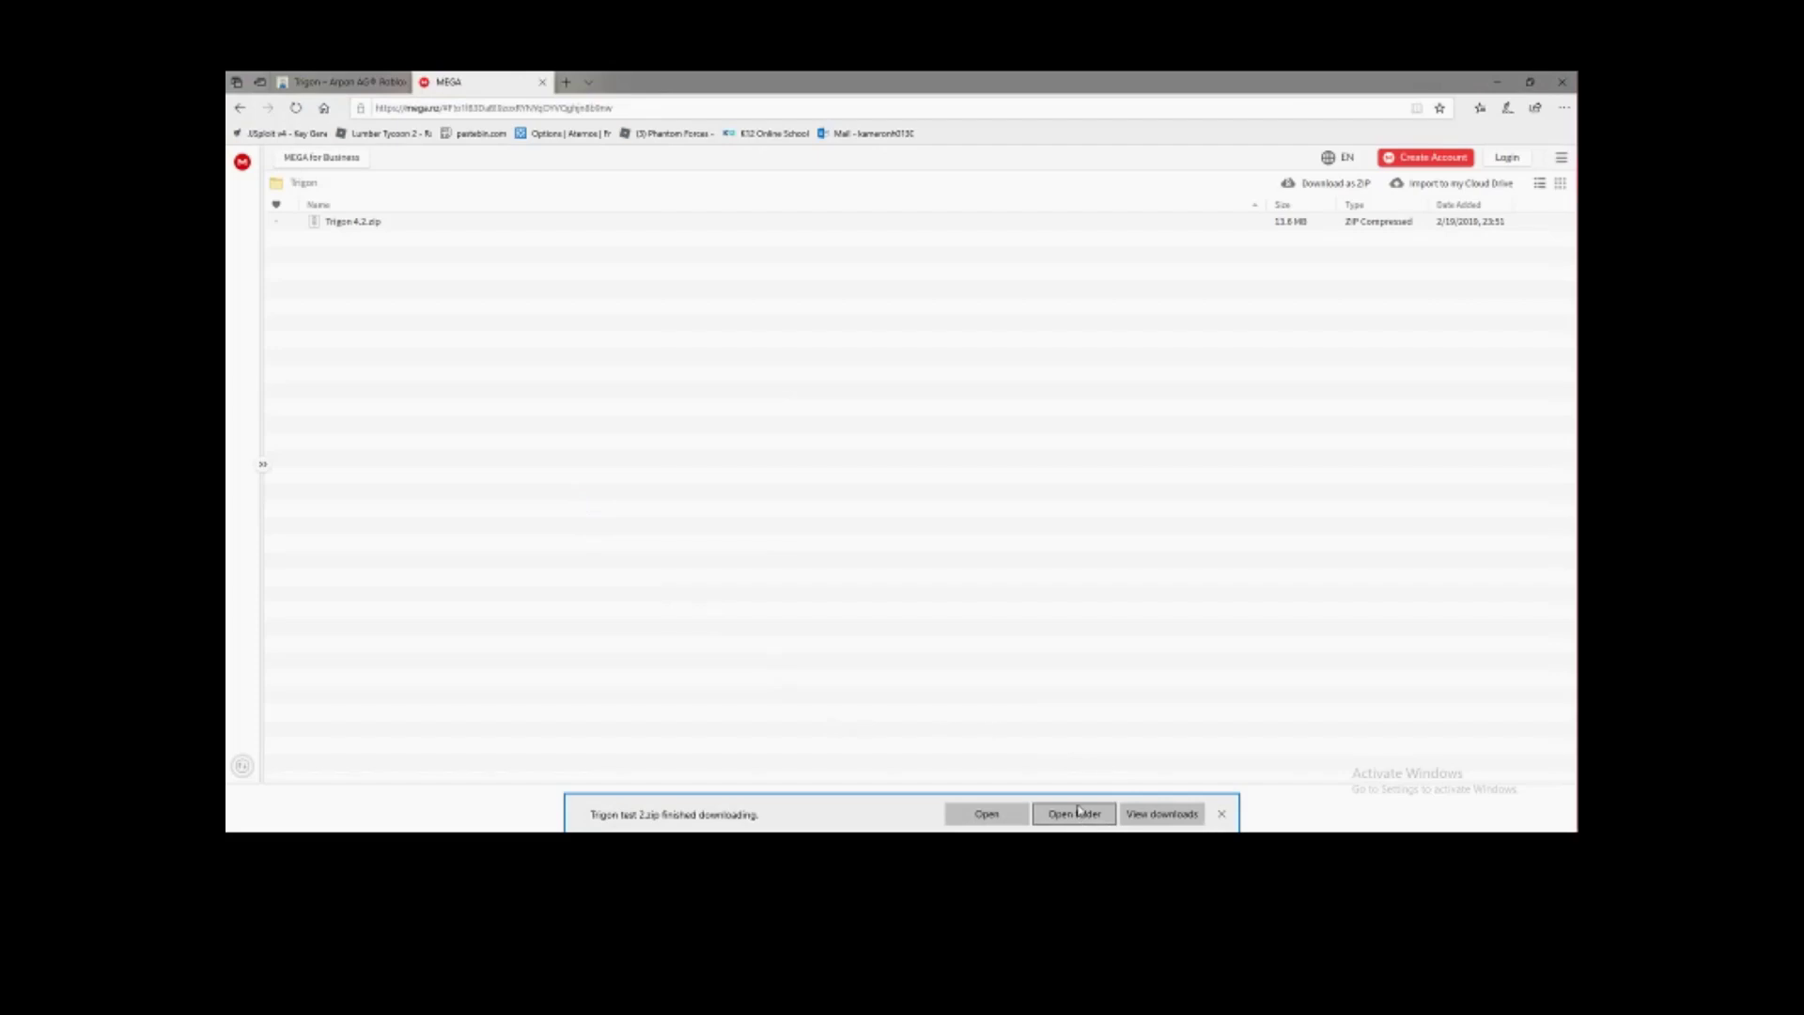
- Extract Trigon test 2.zip to the Desktop with WinRAR, choosing No to All for existing files
left_click(1076, 815)
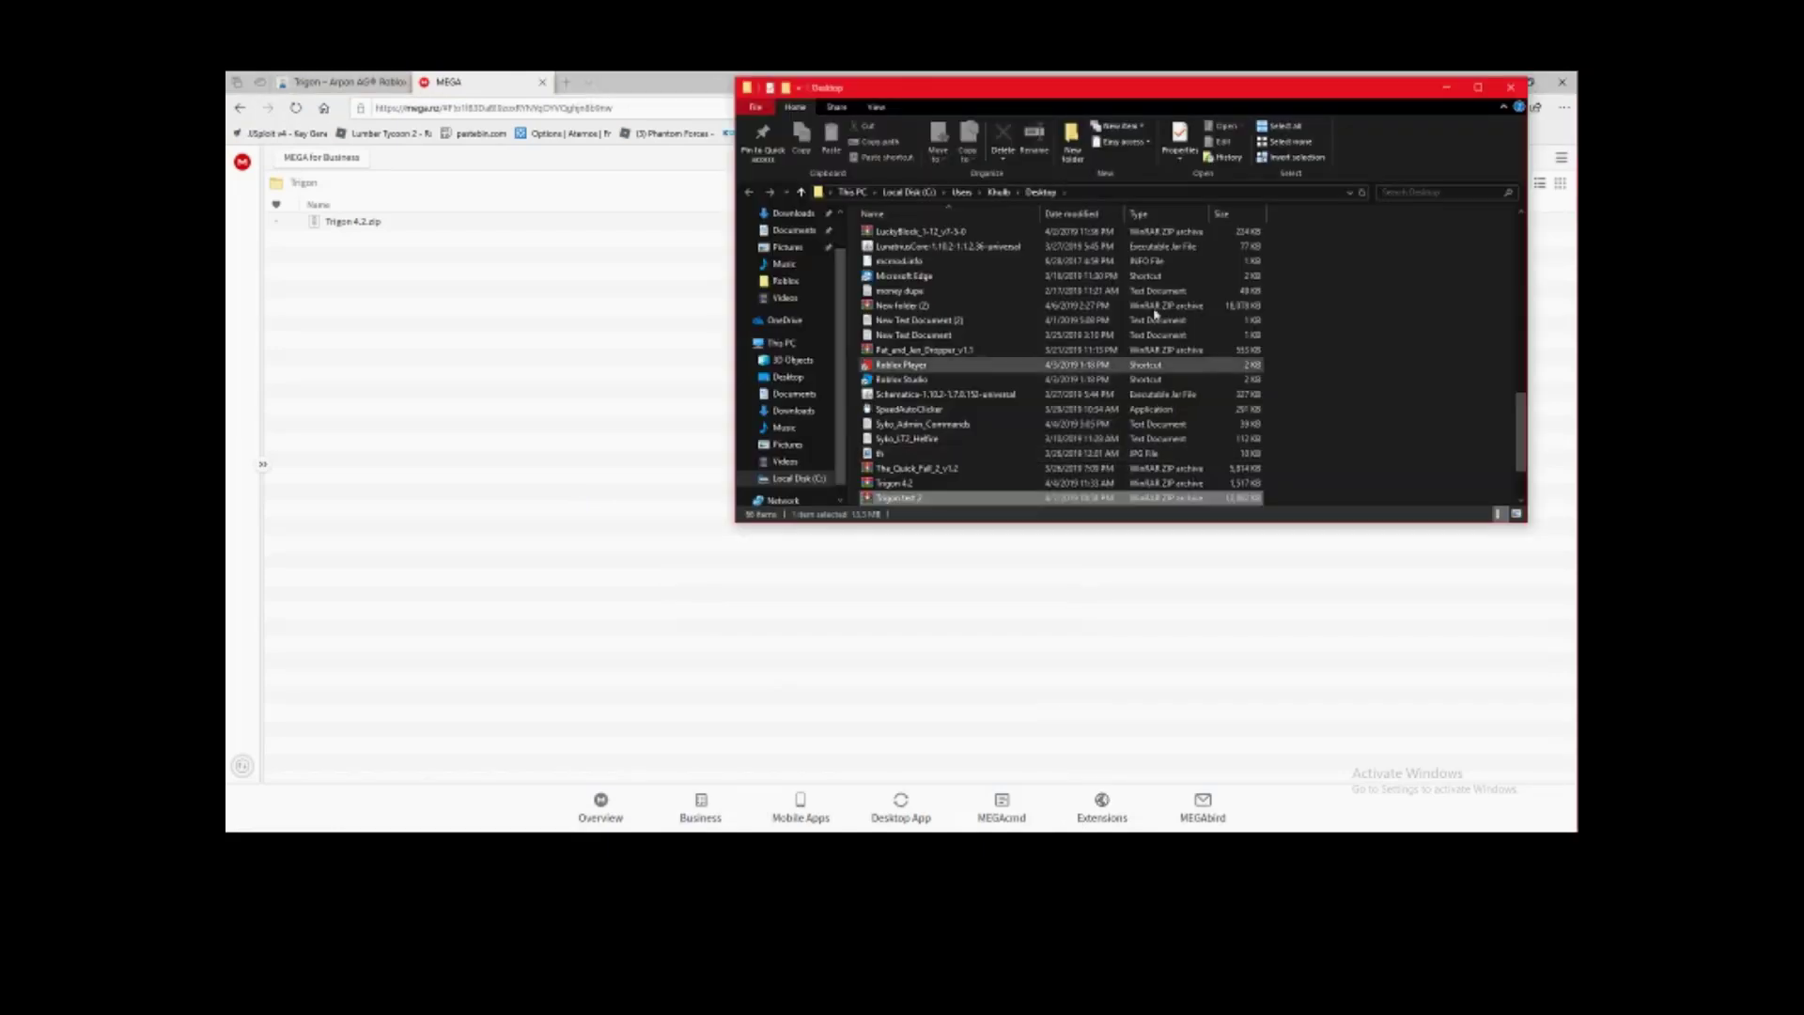
right_click(917, 501)
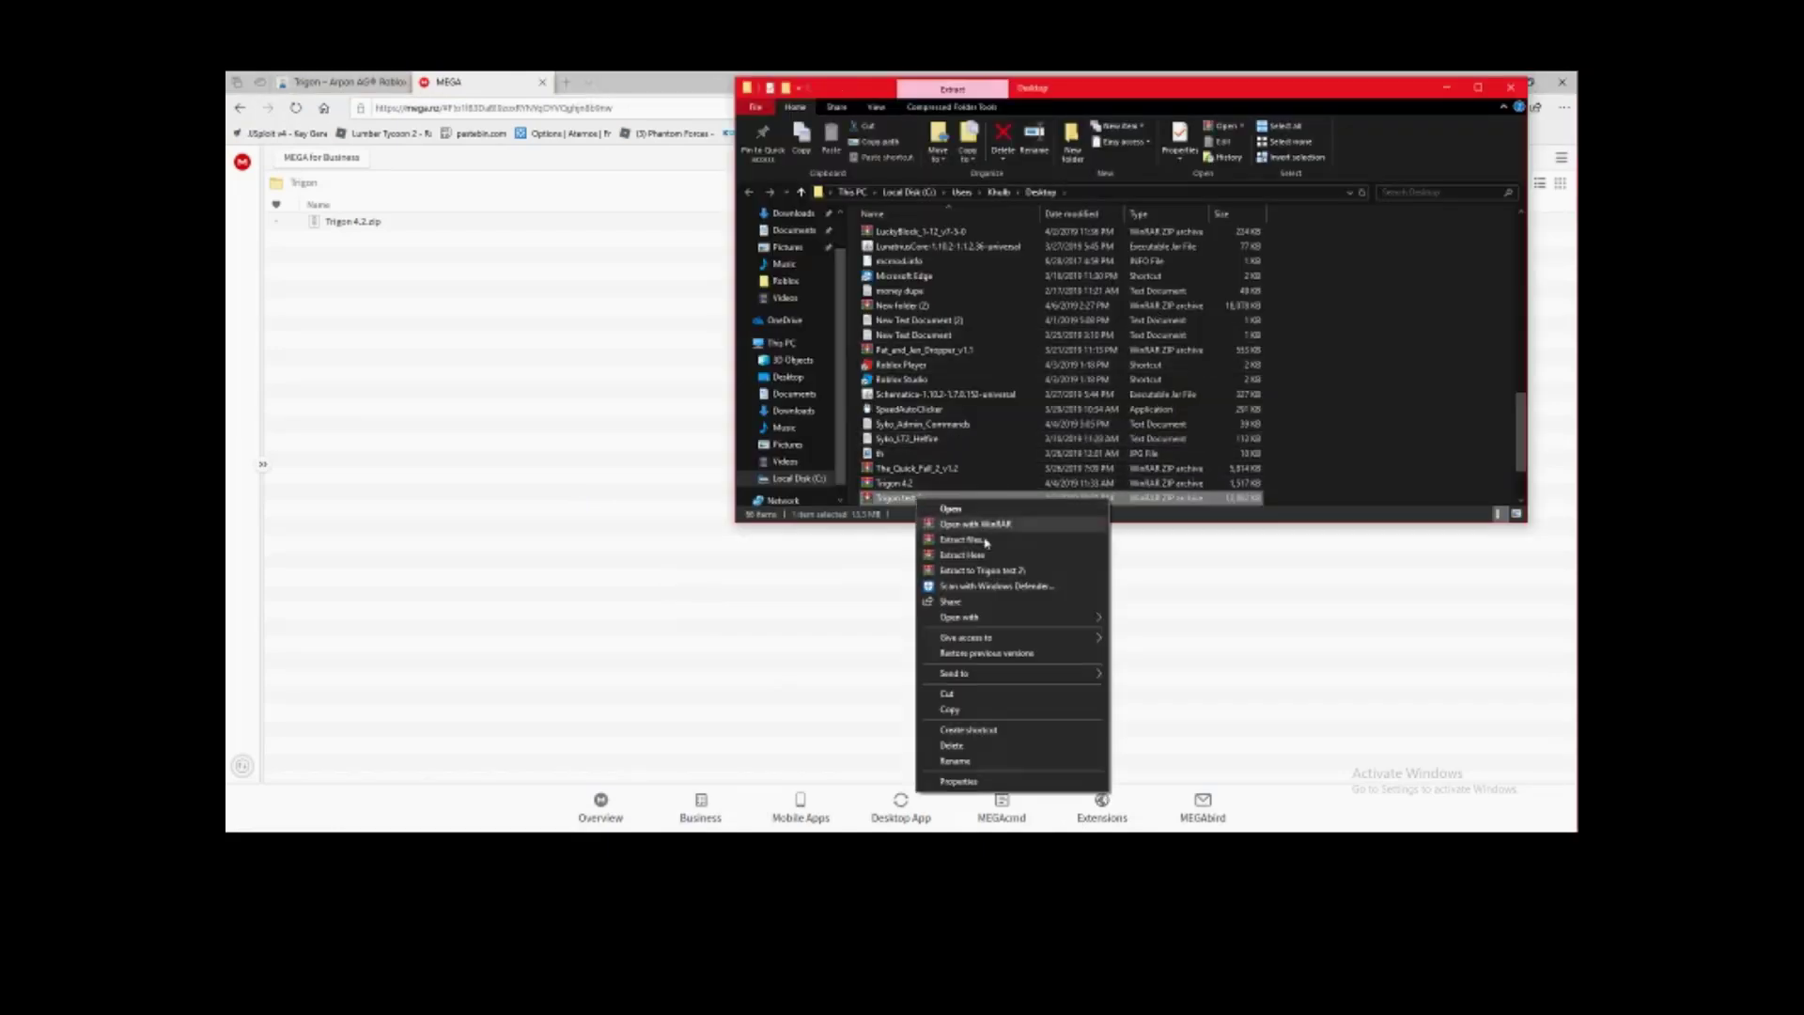
left_click(963, 539)
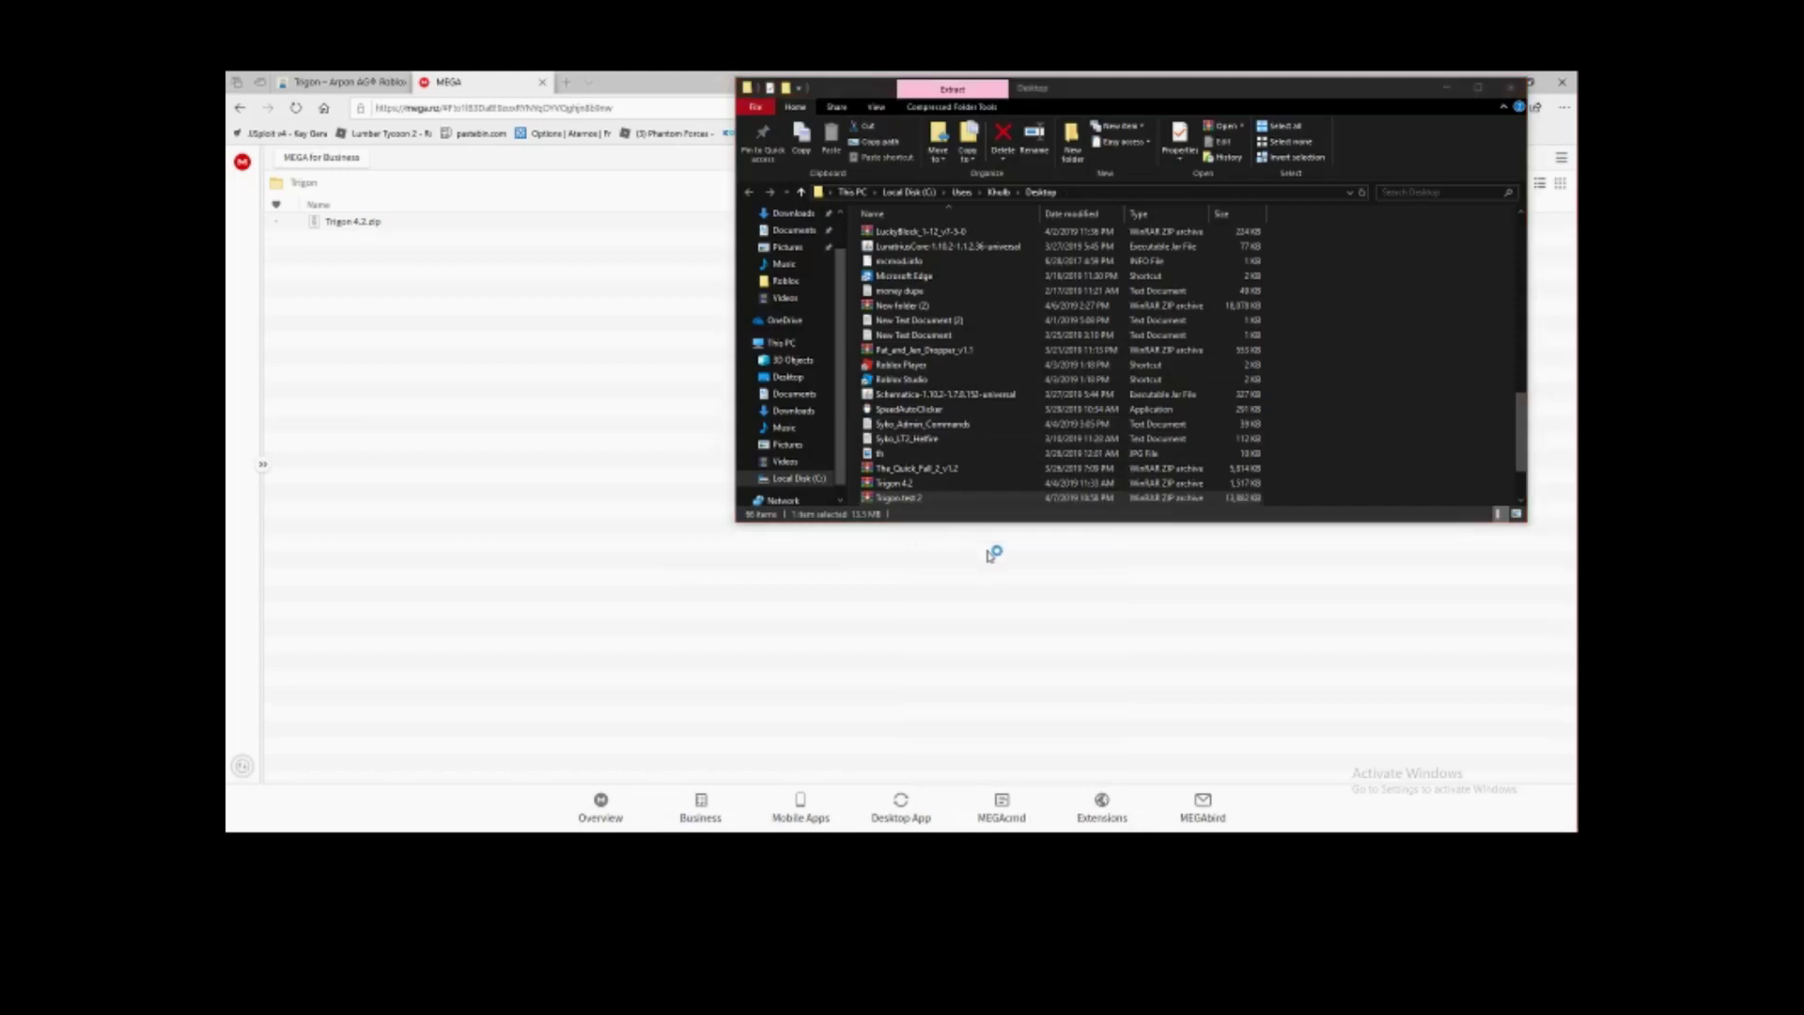
left_click(959, 432)
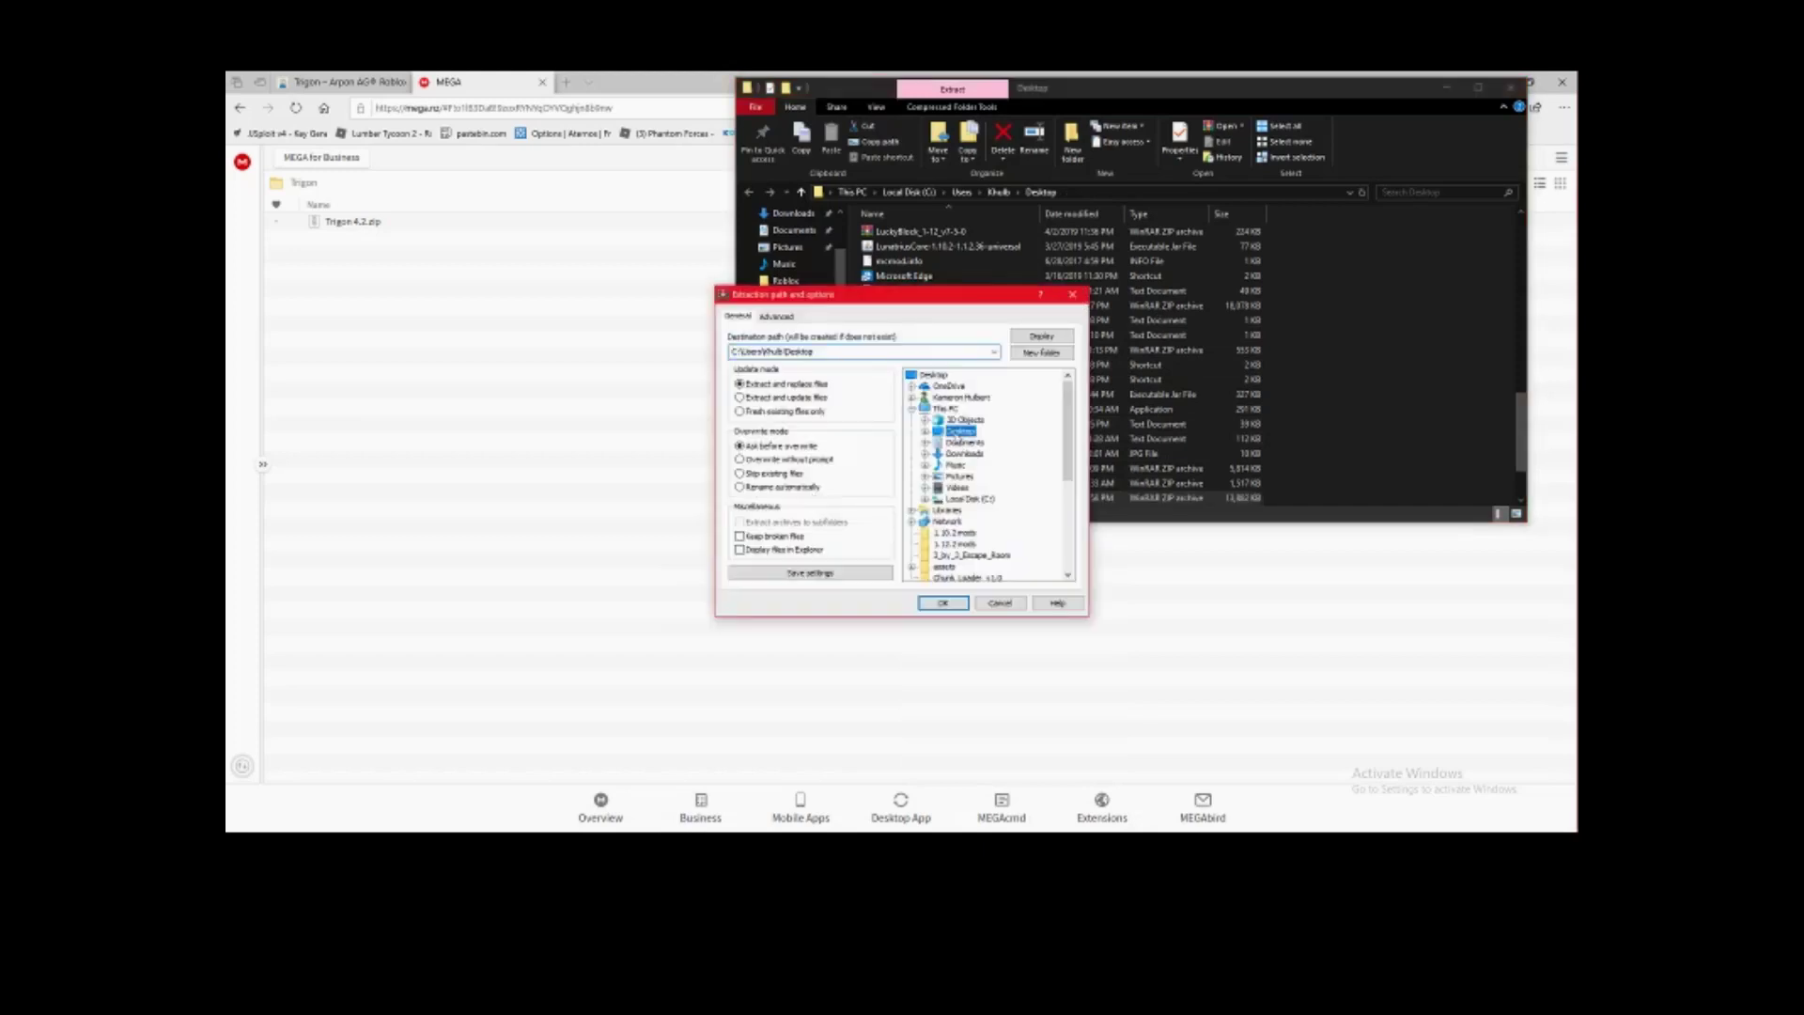
left_click(942, 603)
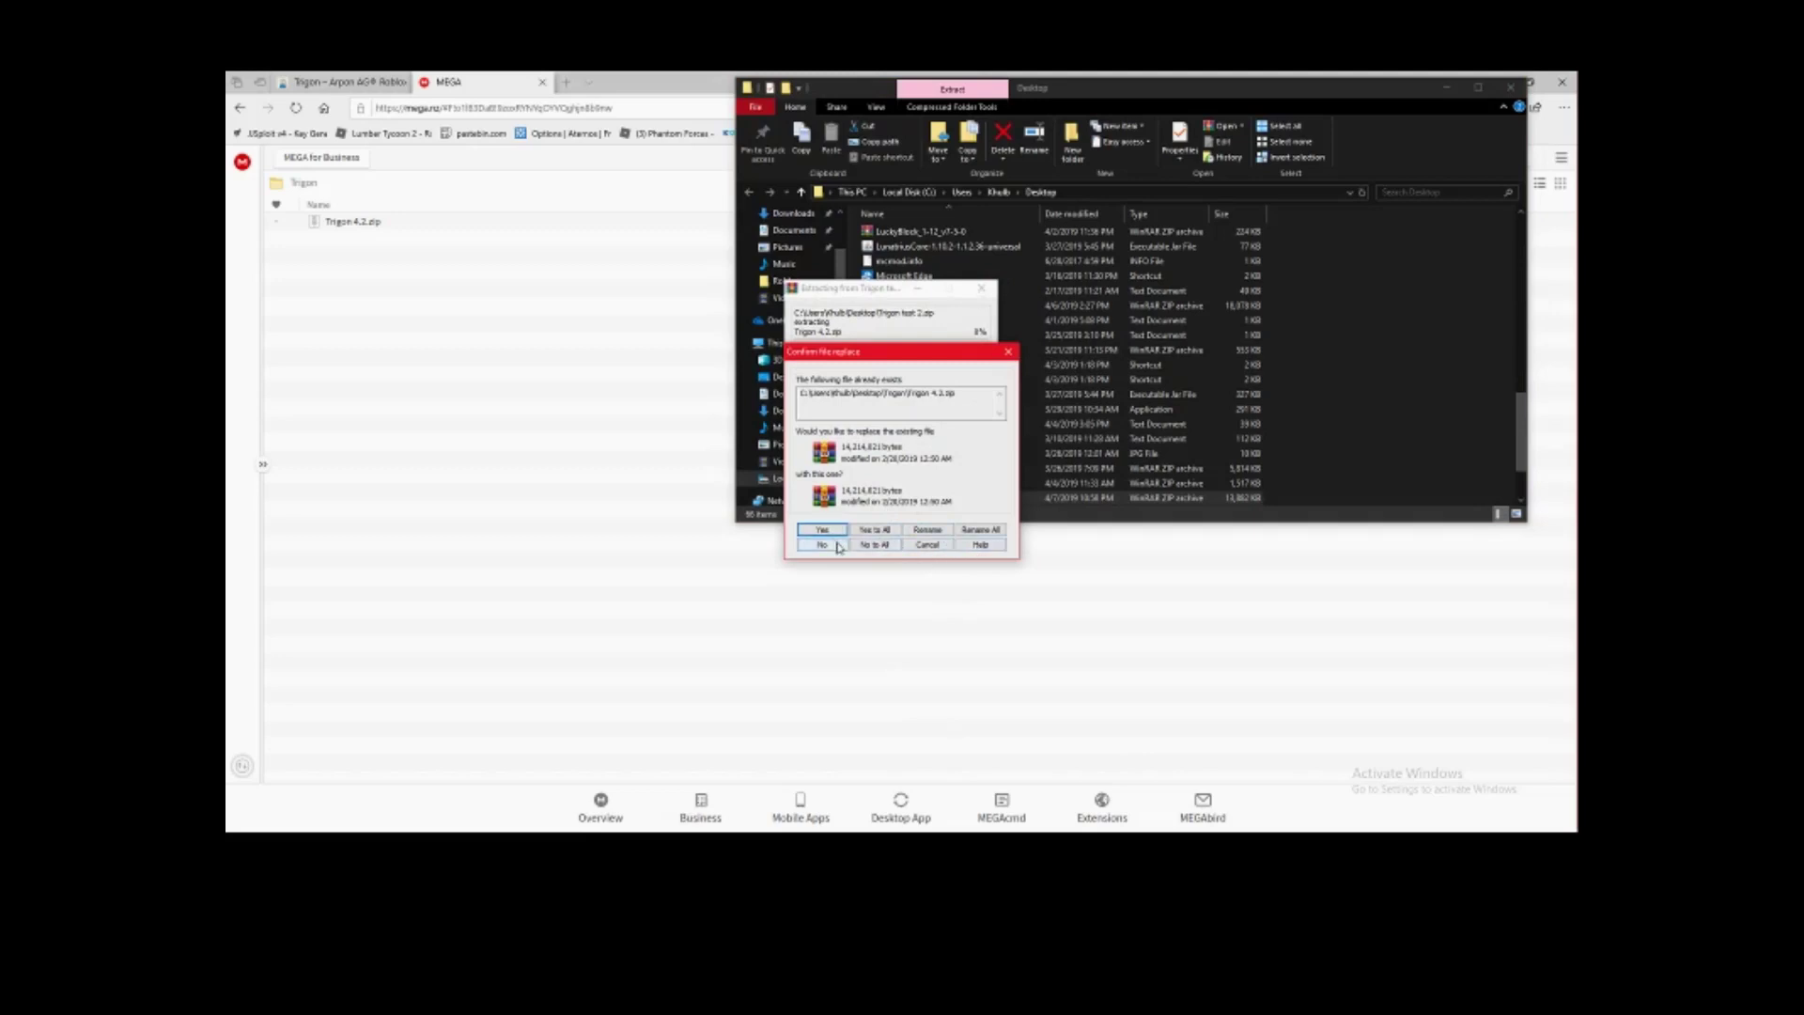
left_click(839, 545)
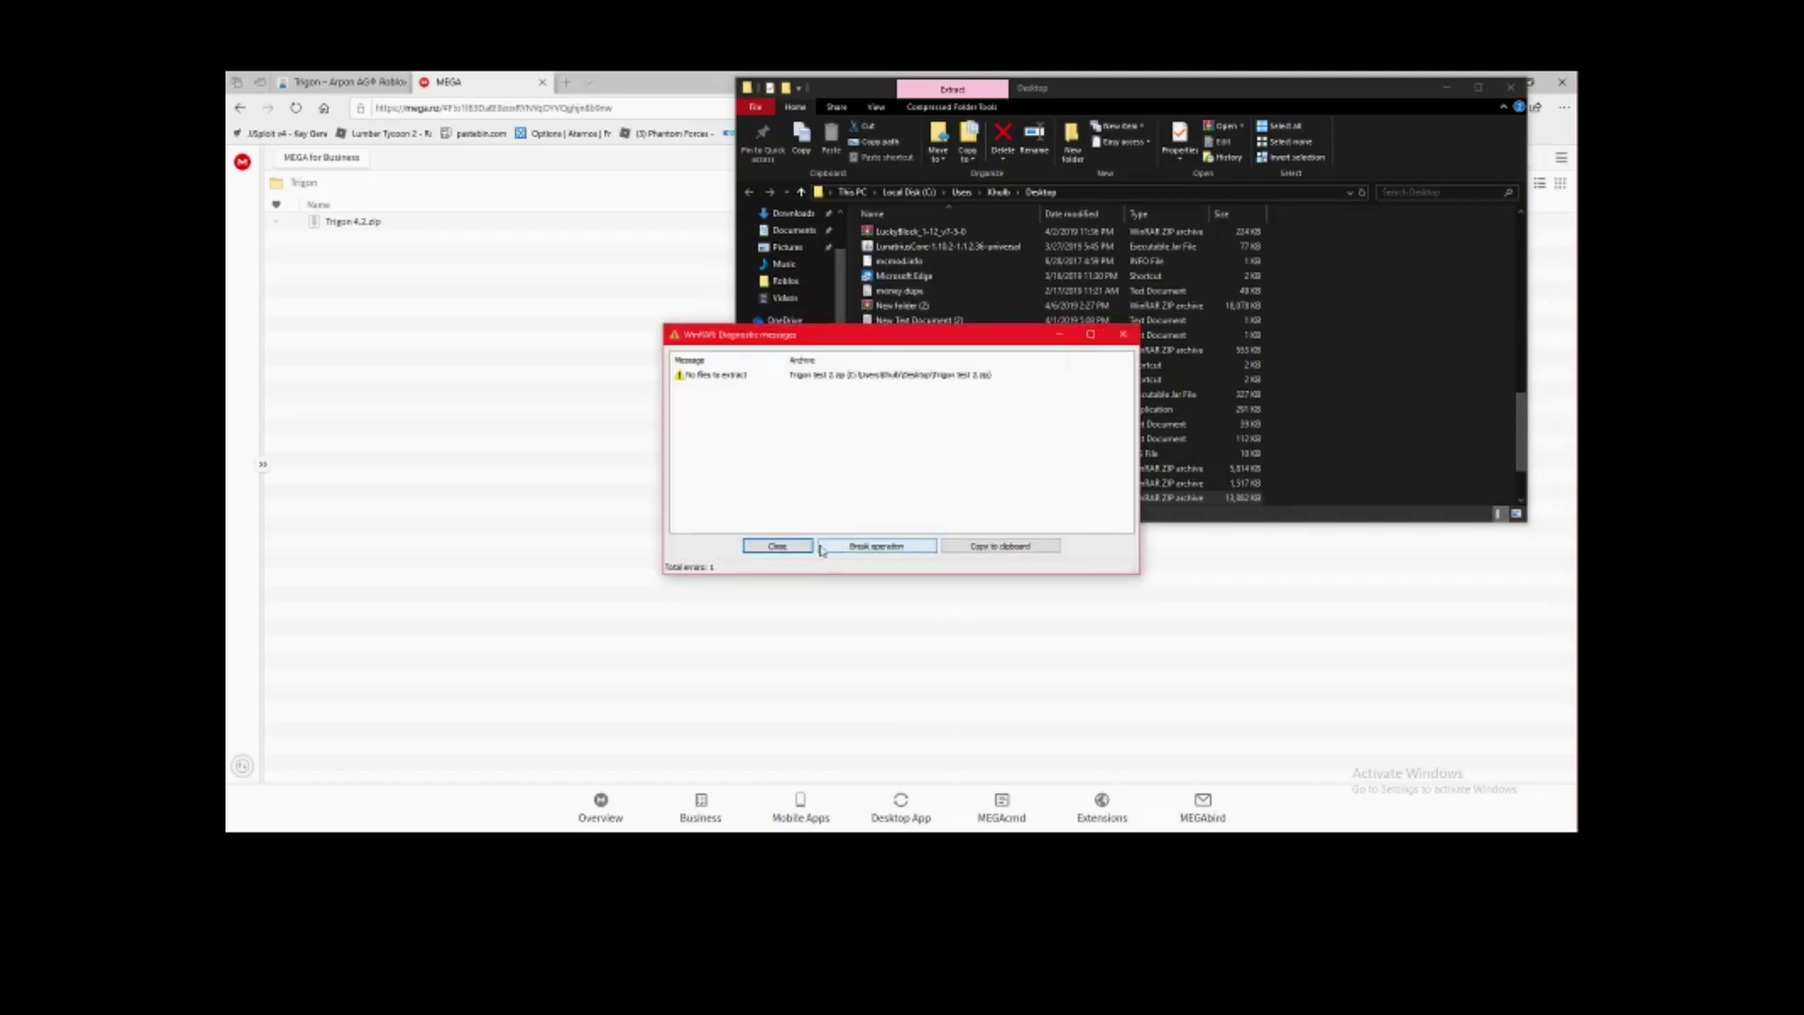
left_click(802, 553)
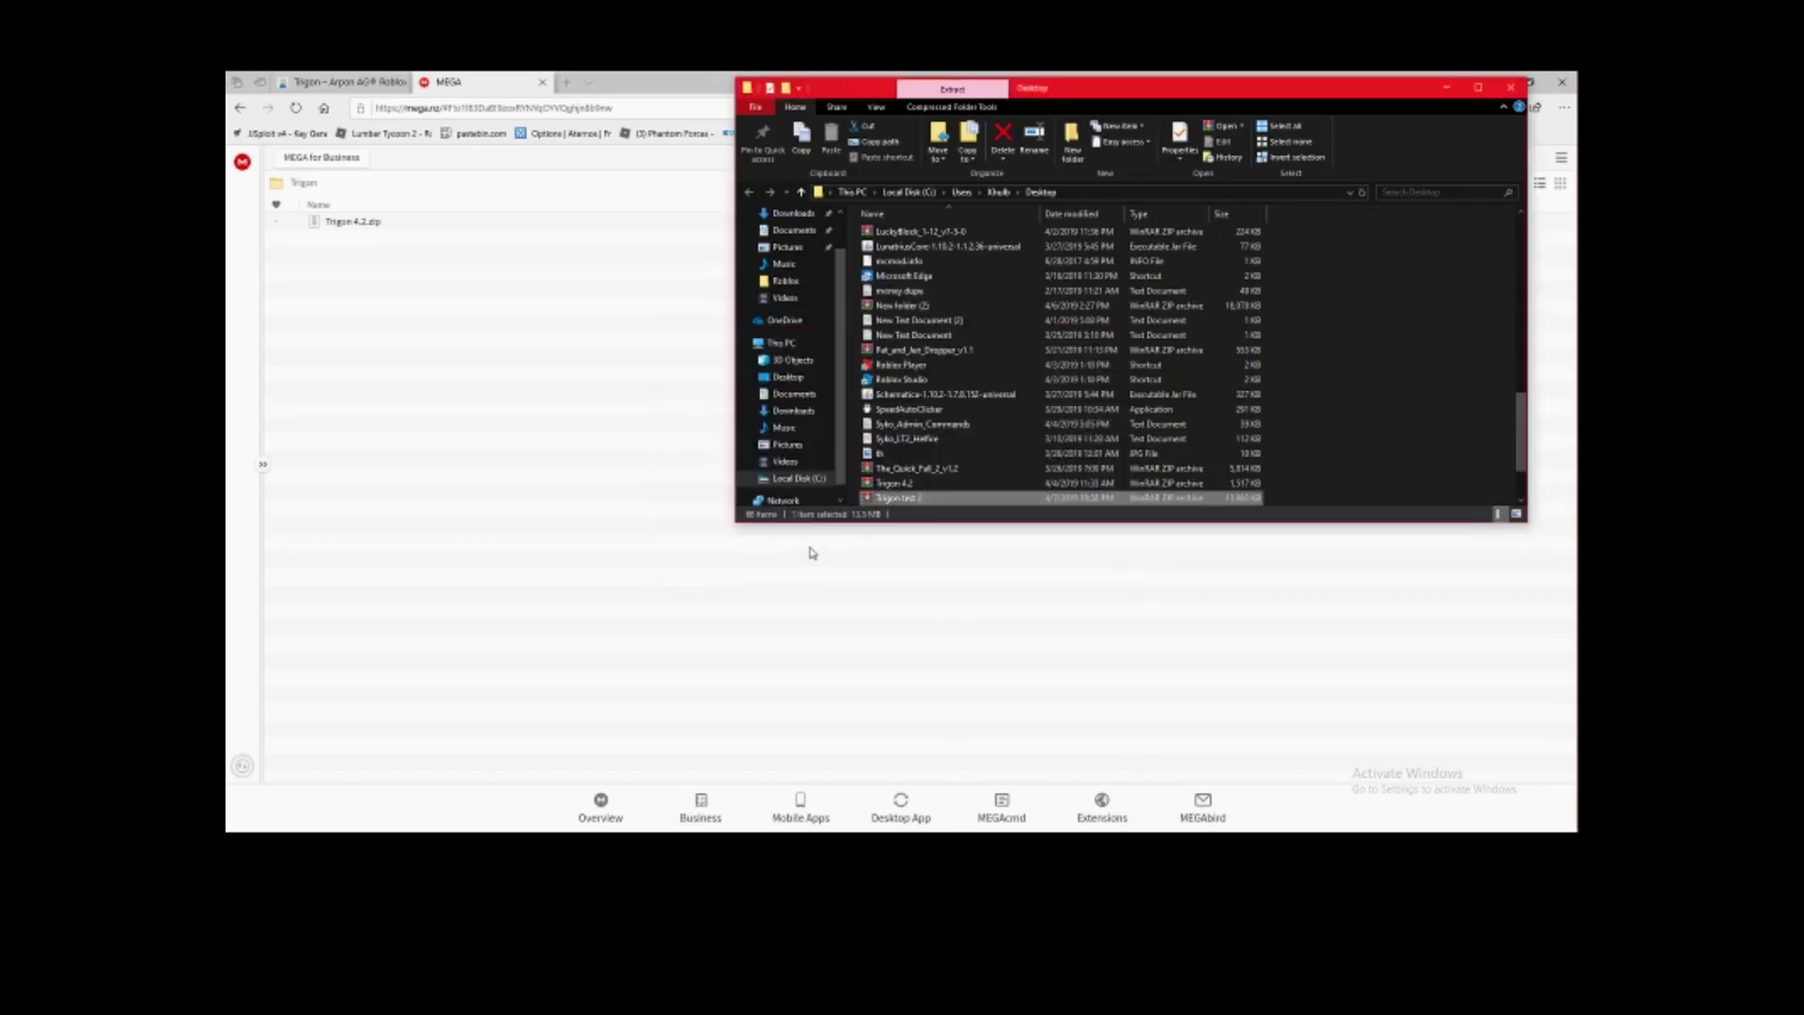
- Minimize File Explorer and close Windows Security
right_click(897, 499)
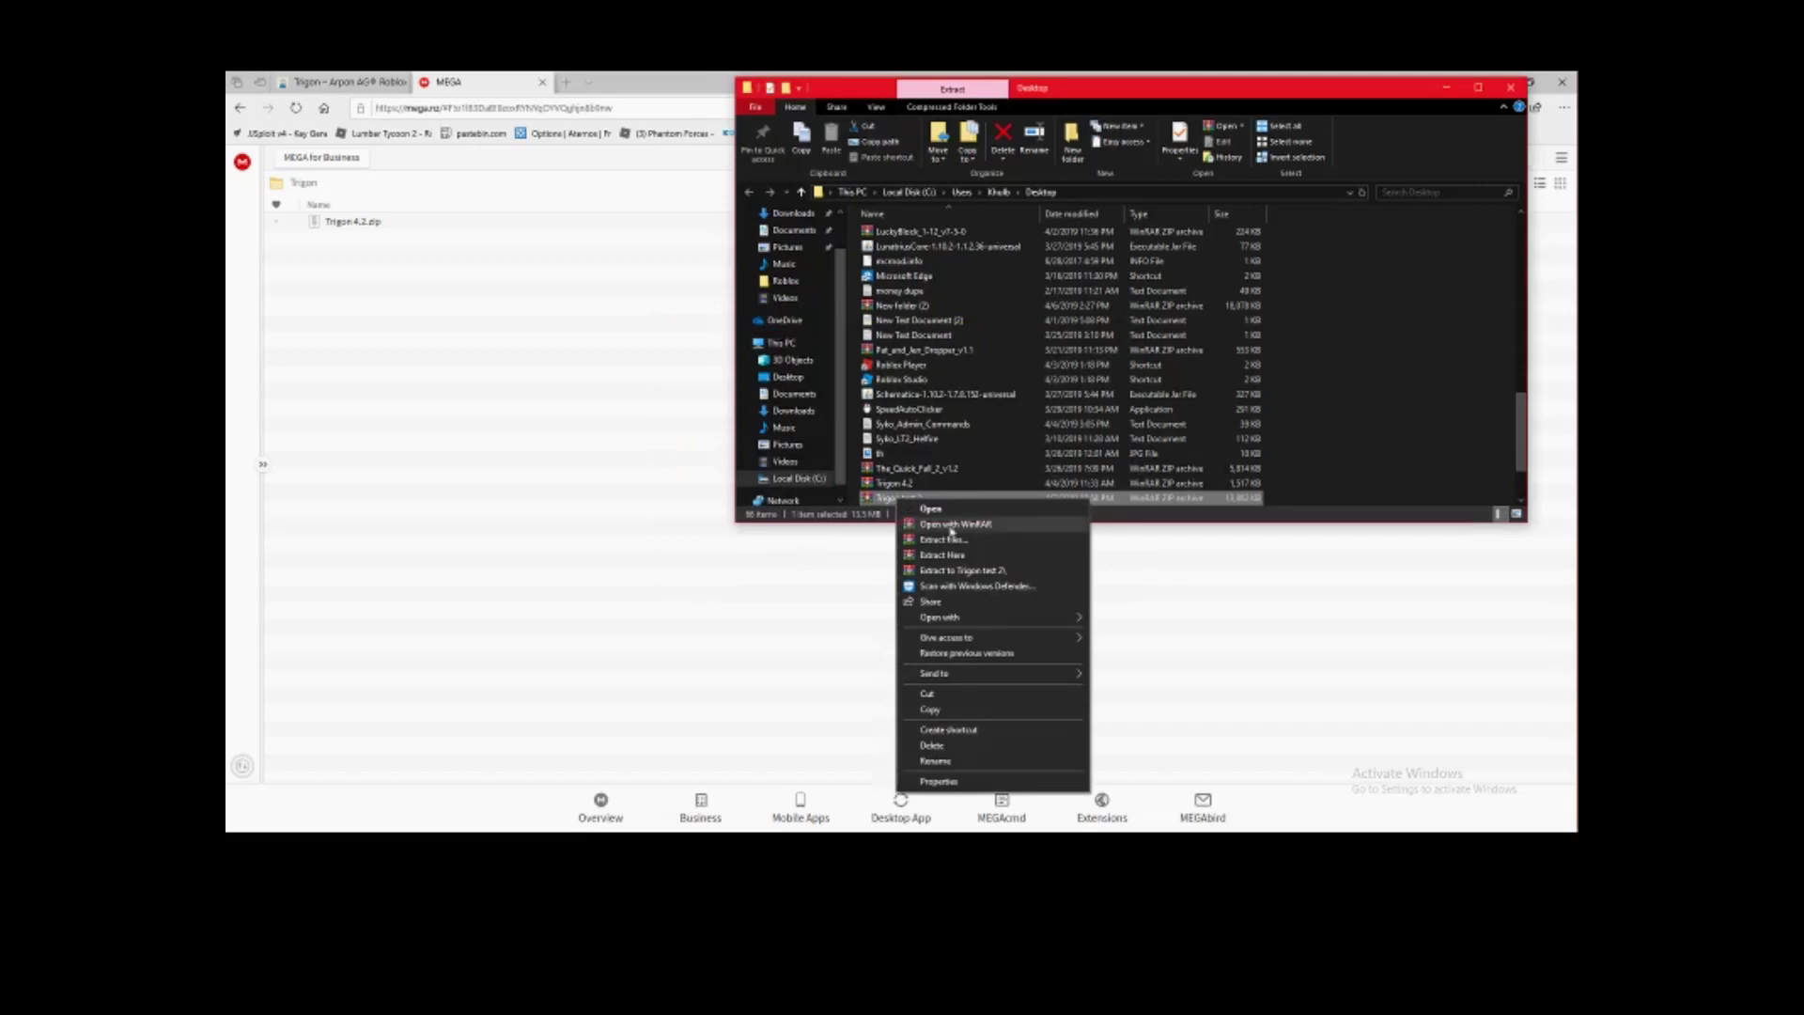
left_click(1446, 87)
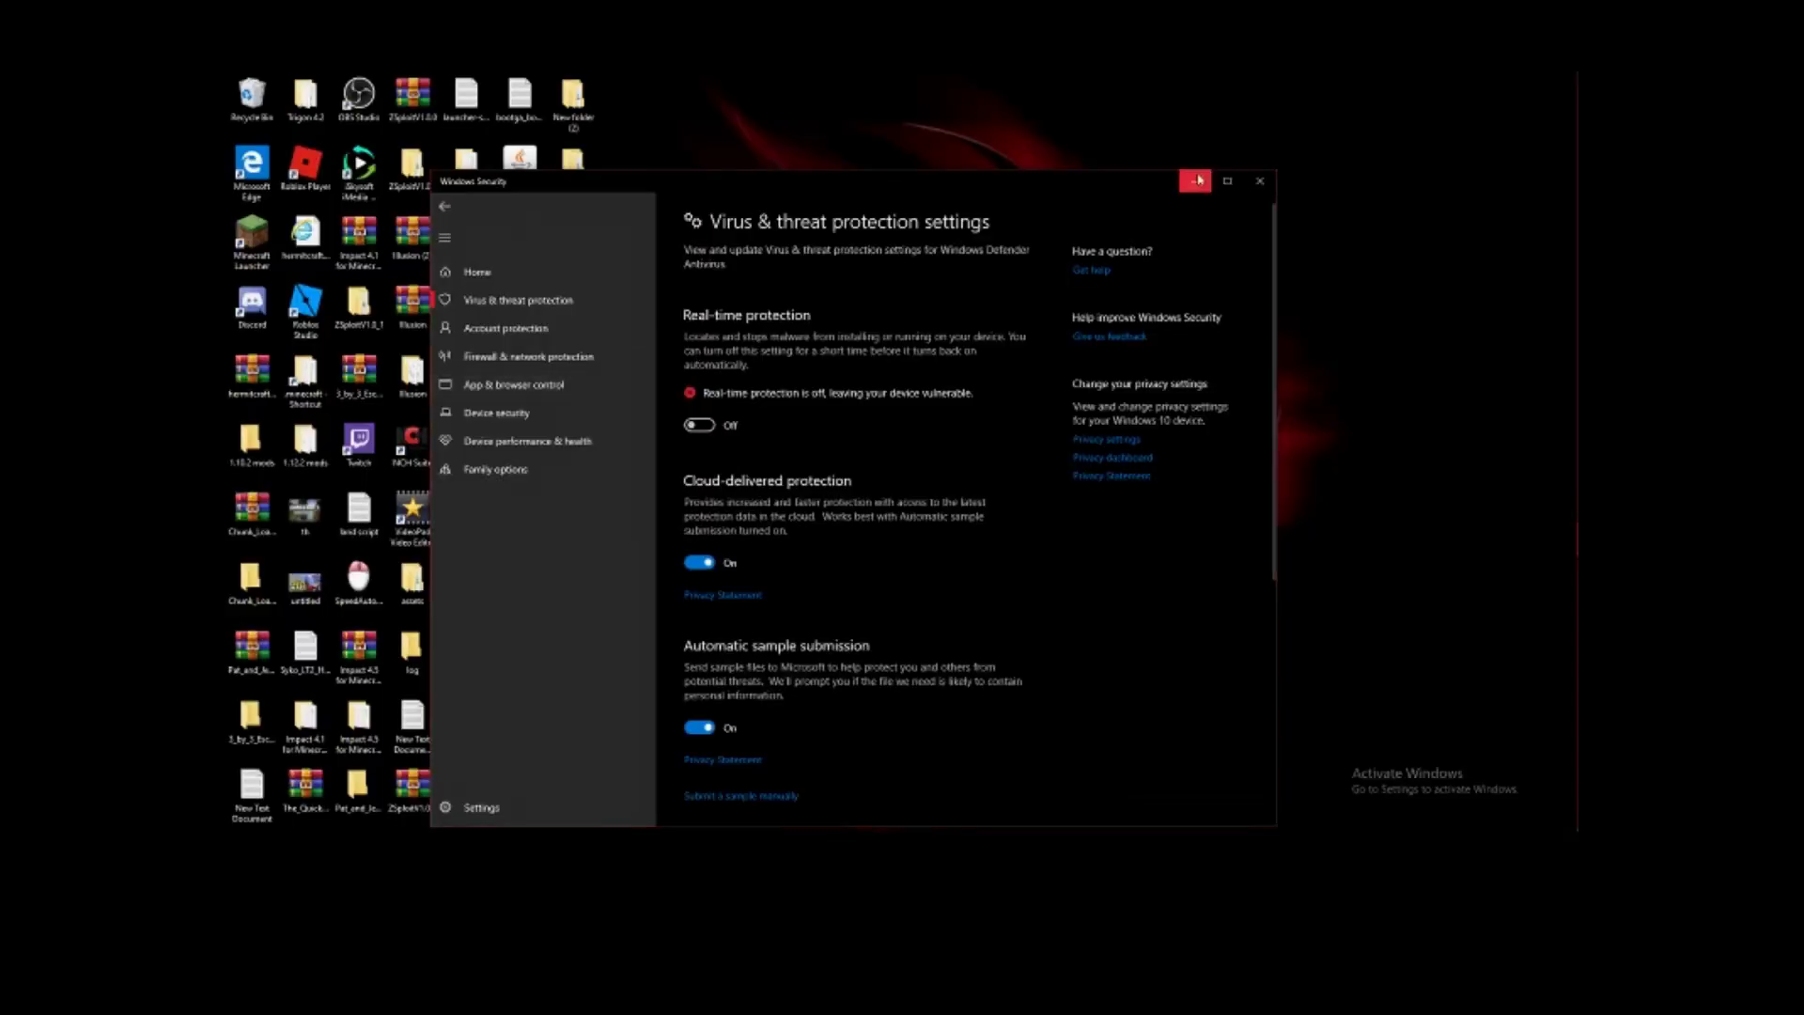
left_click(1196, 180)
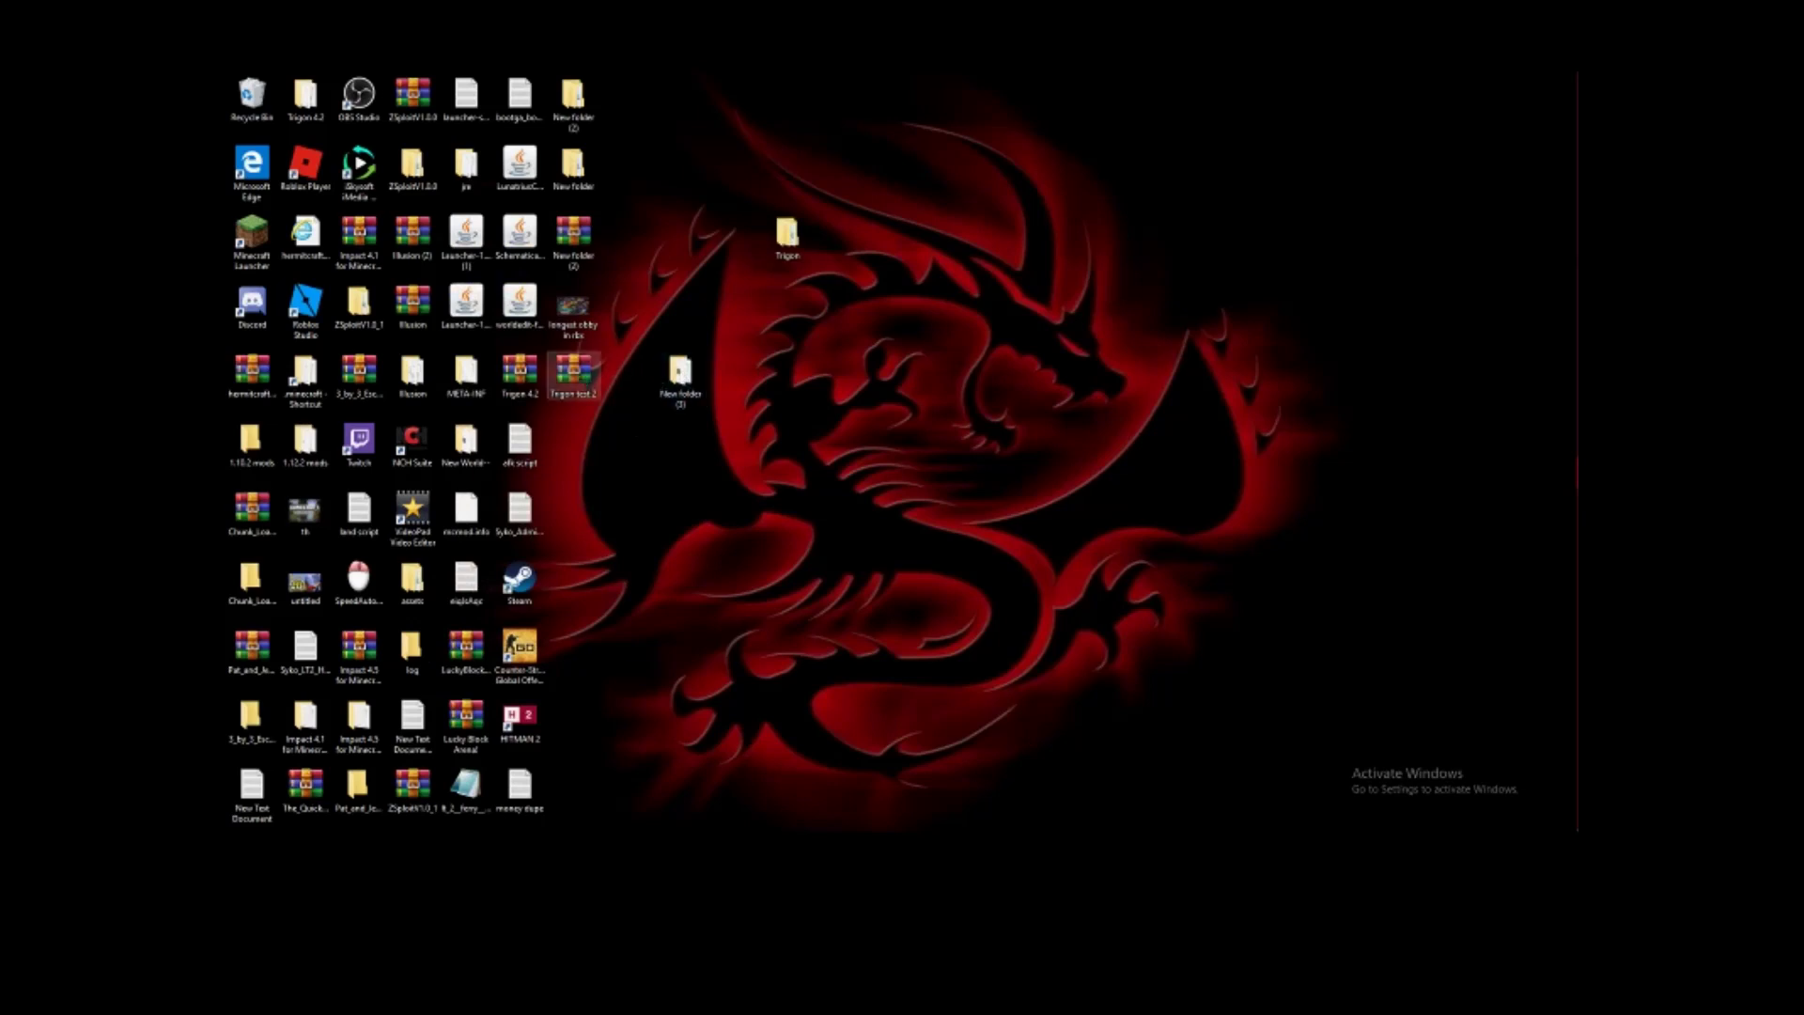
- Try to delete the in-use Trigon folder, then cancel the deletion
right_click(812, 249)
left_click(847, 508)
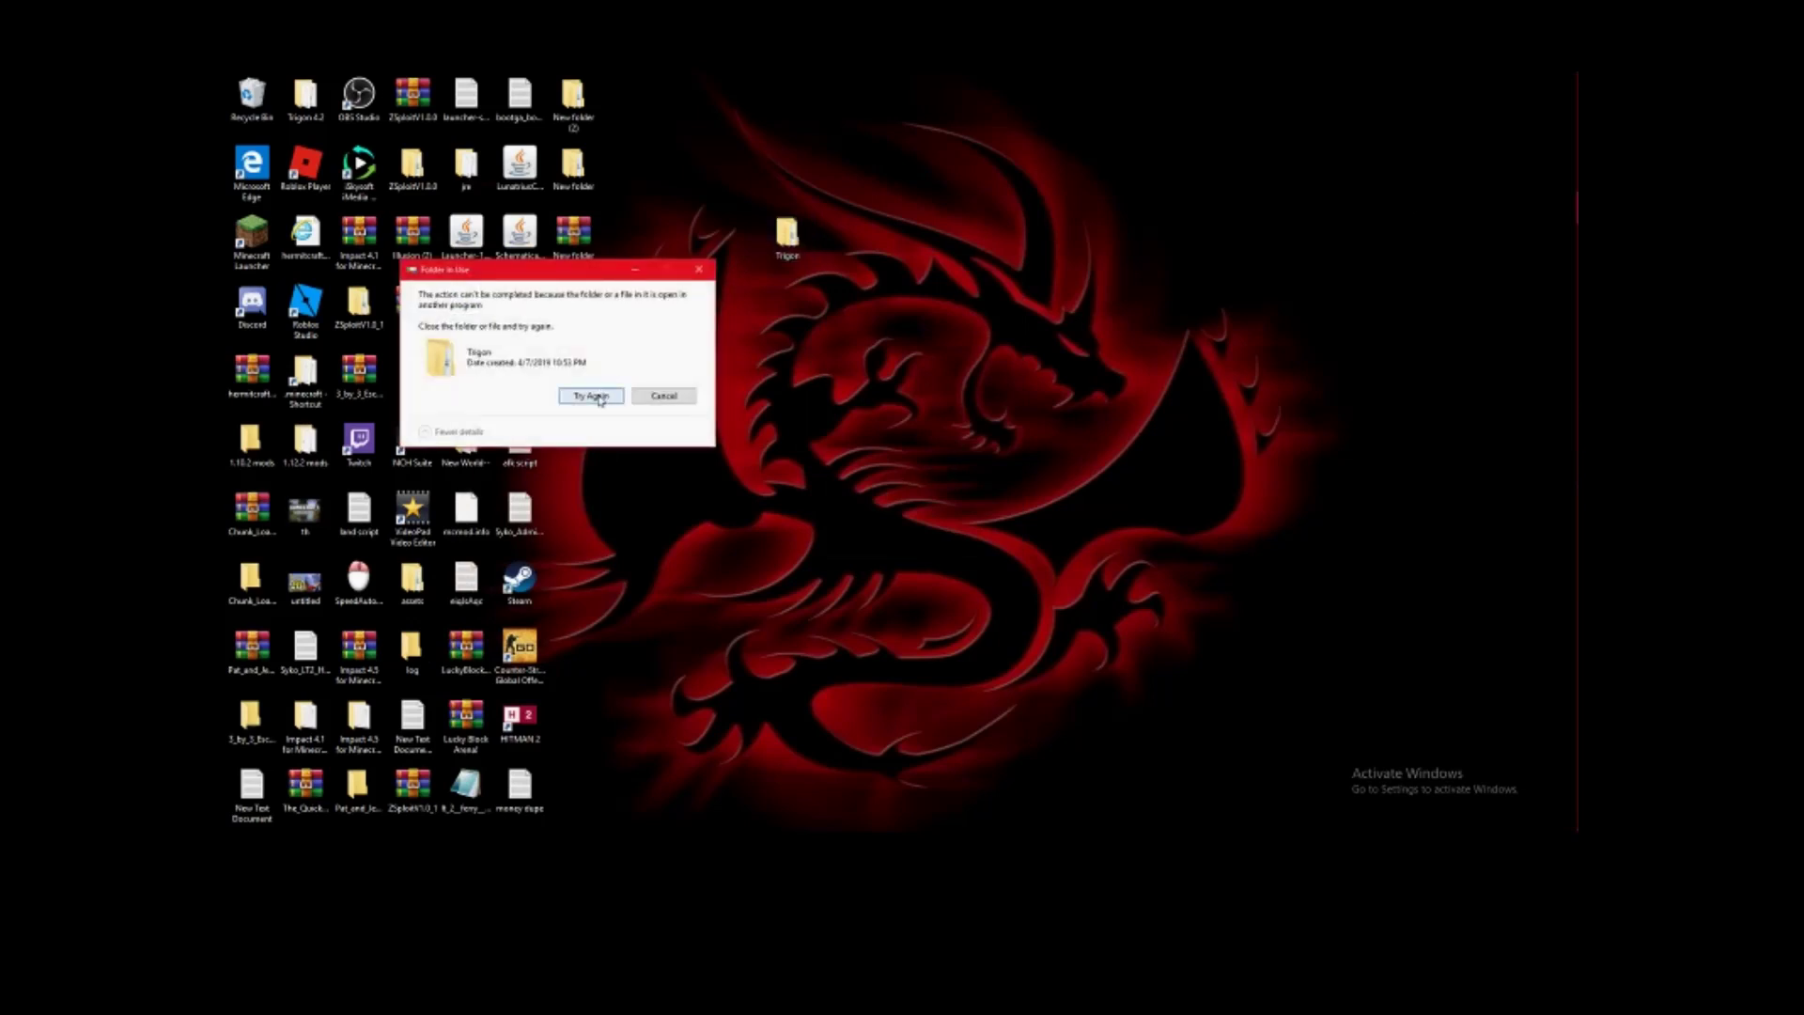
left_click(591, 396)
left_click(663, 396)
- Close the Desktop and Downloads File Explorer windows from the taskbar
mouse_move(1557, 474)
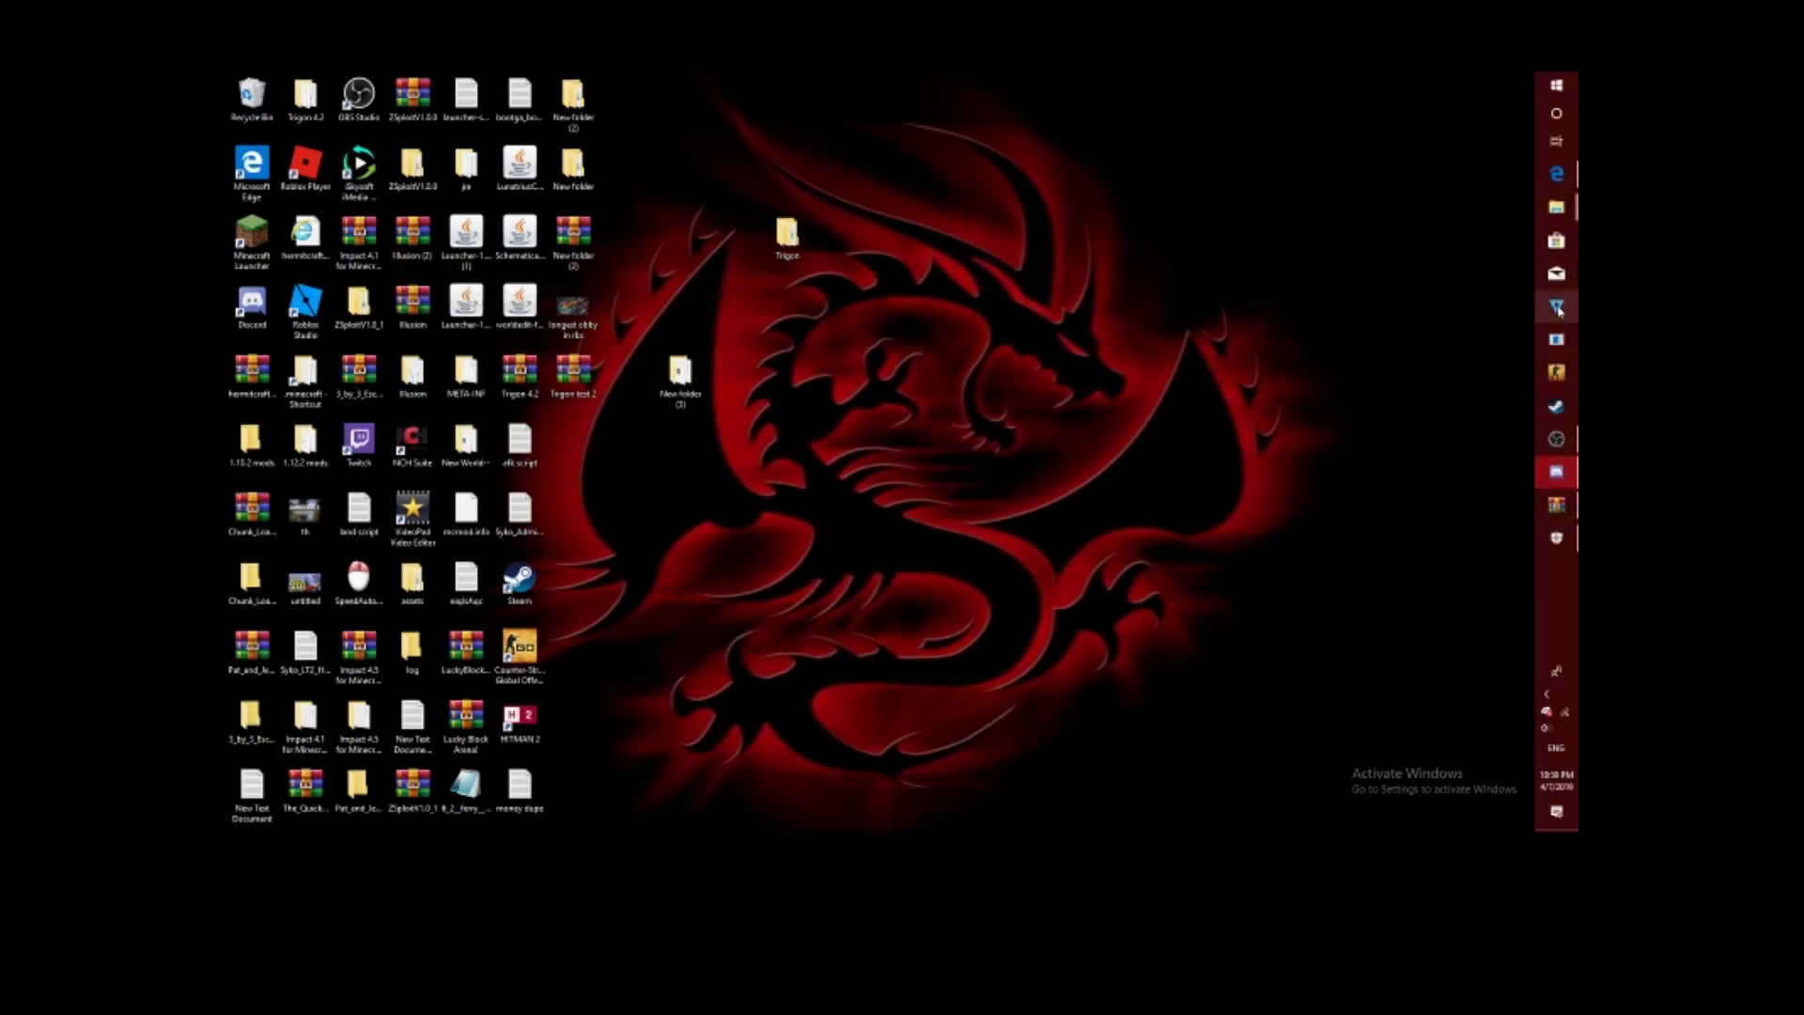
mouse_move(1559, 209)
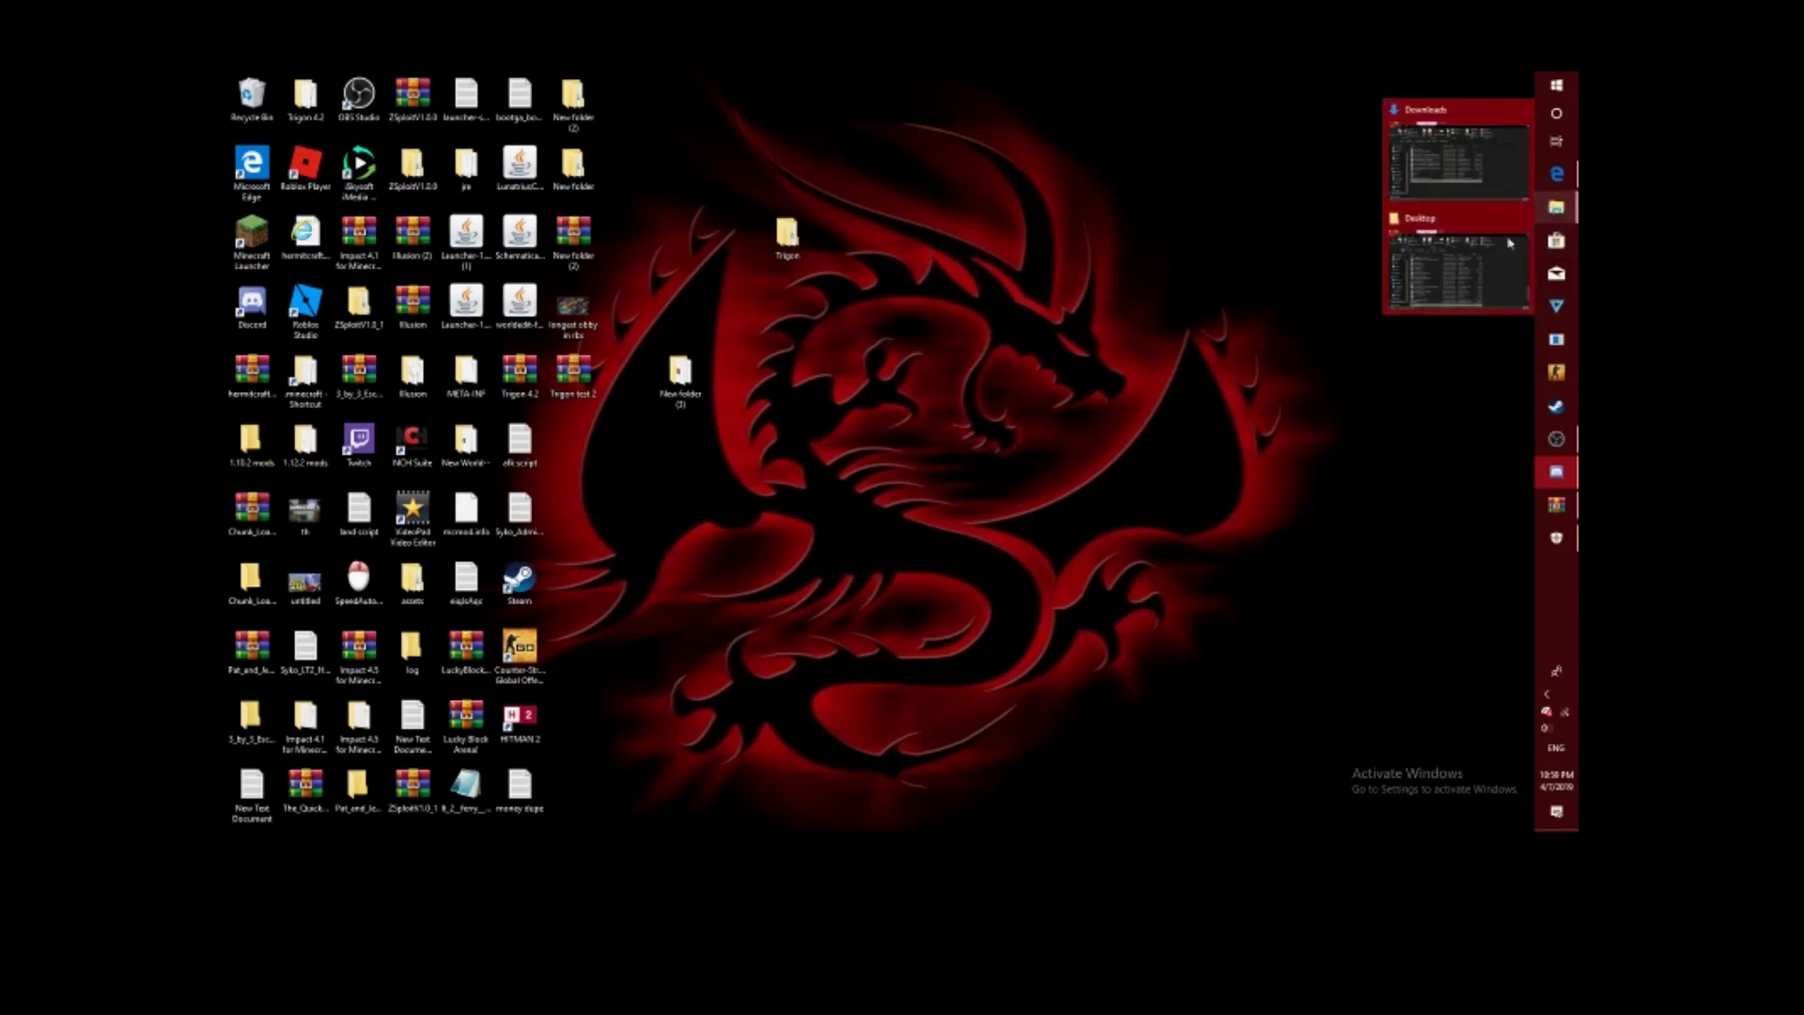
left_click(1521, 218)
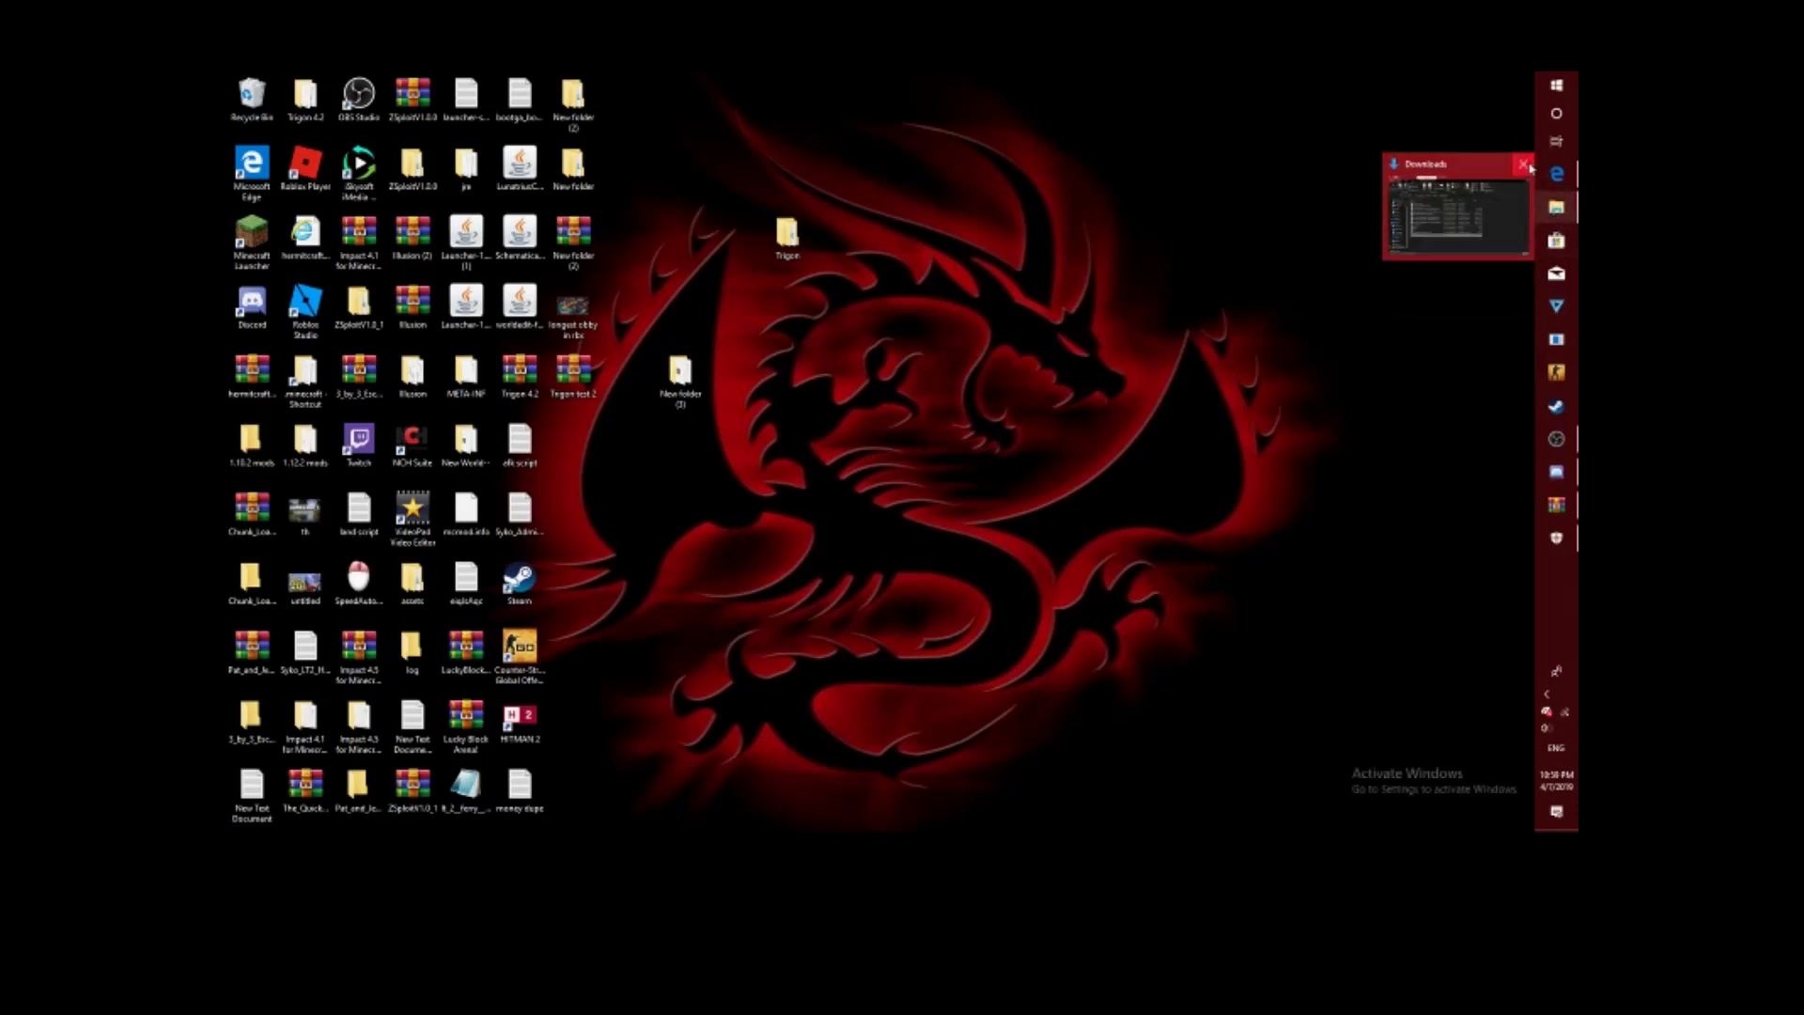
left_click(1522, 165)
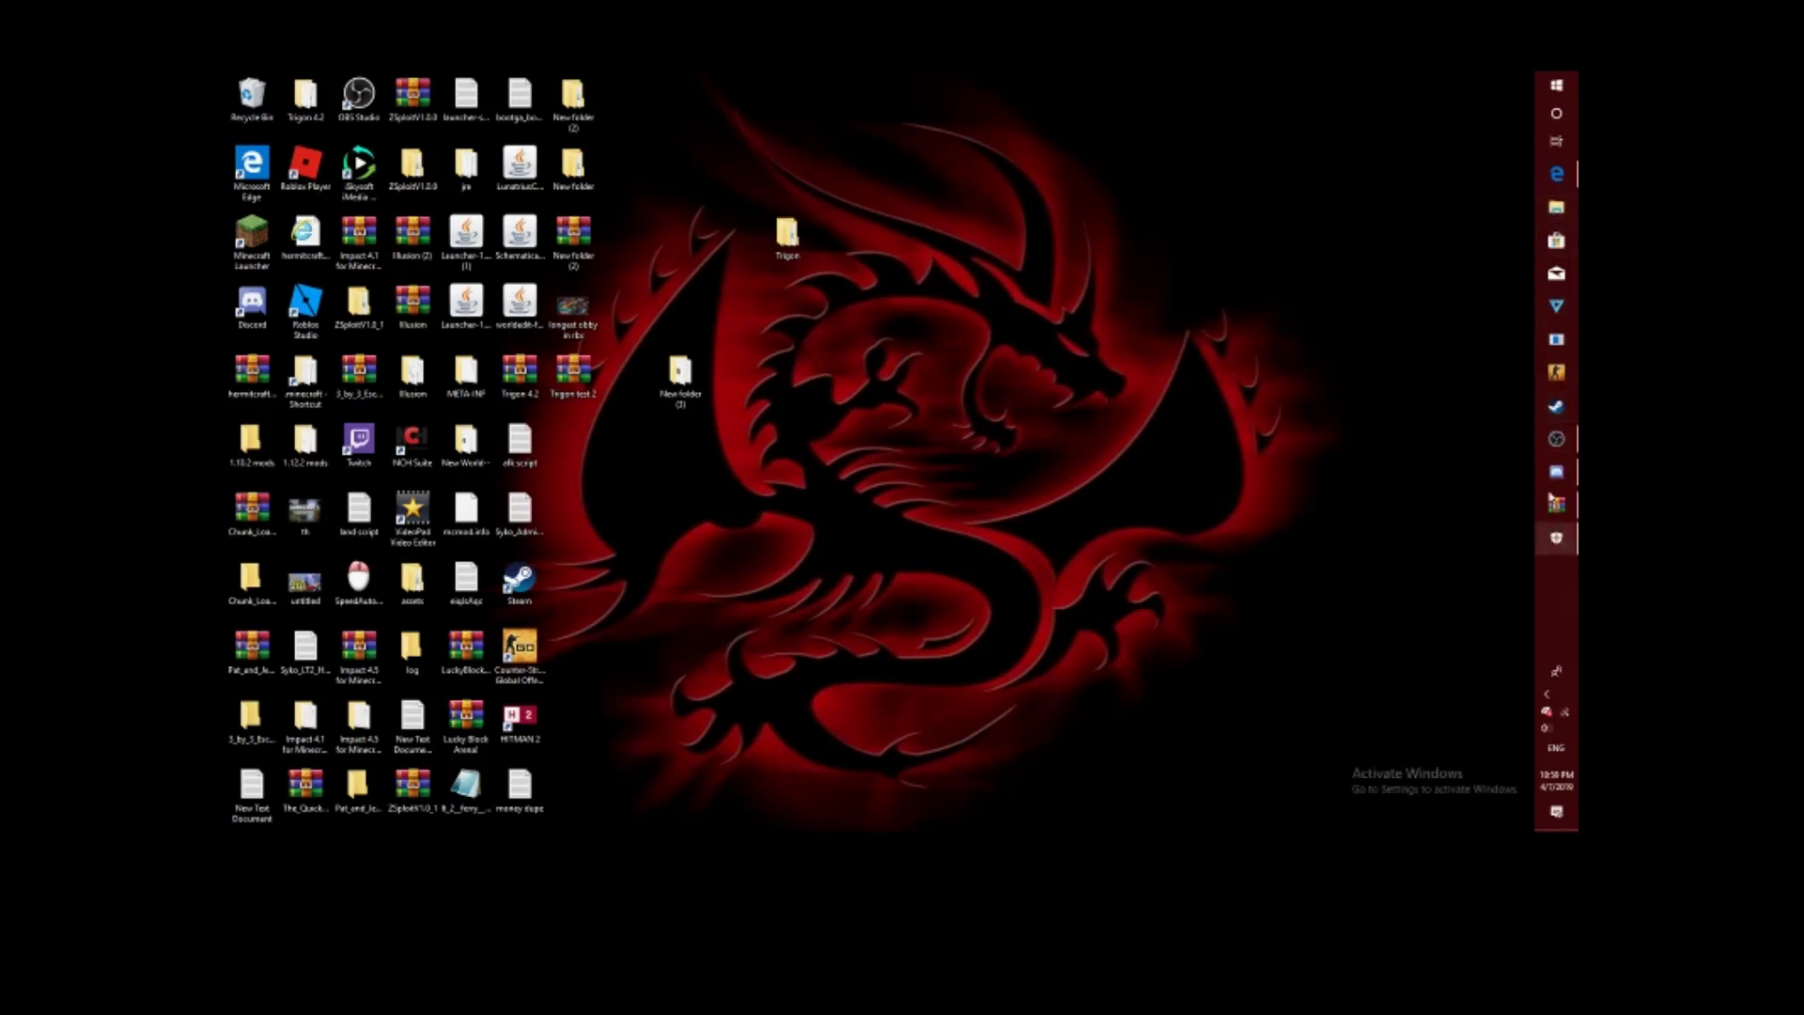
- Close the Trigon 4.2.zip WinRAR window and use the Trigon folder's context menu
mouse_move(1555, 505)
left_click(1465, 507)
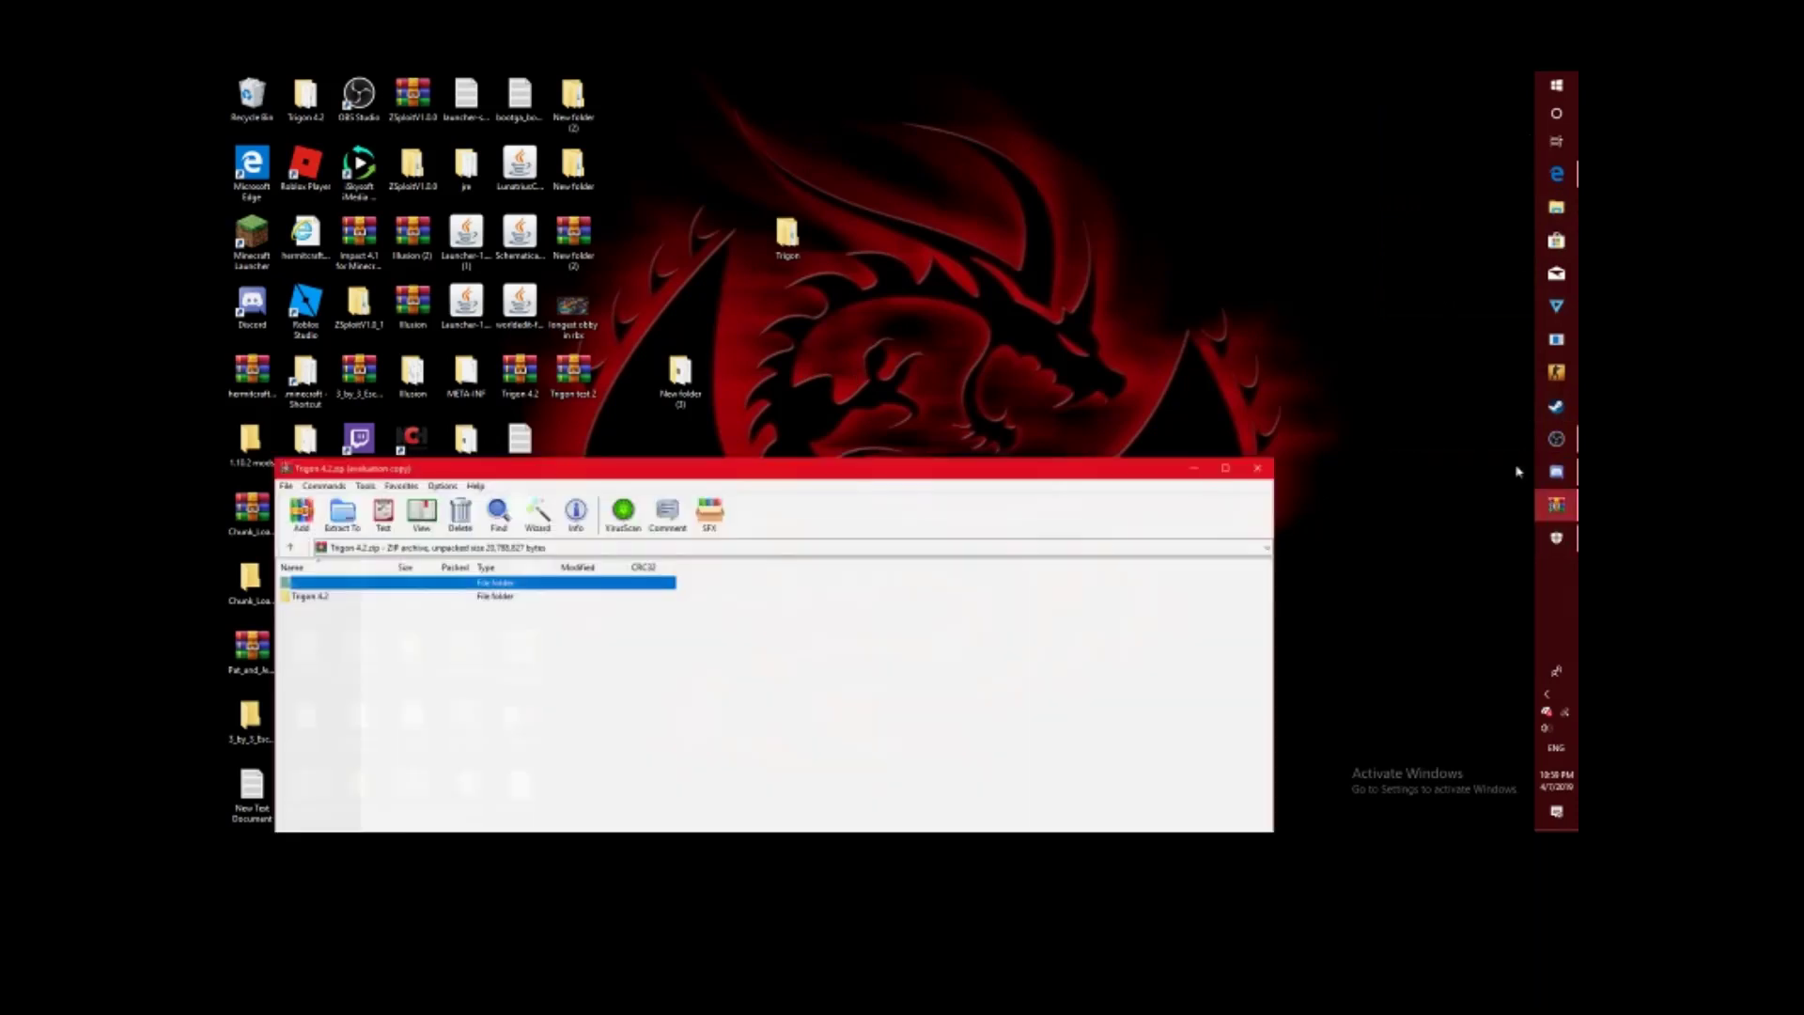
left_click(1259, 468)
right_click(772, 237)
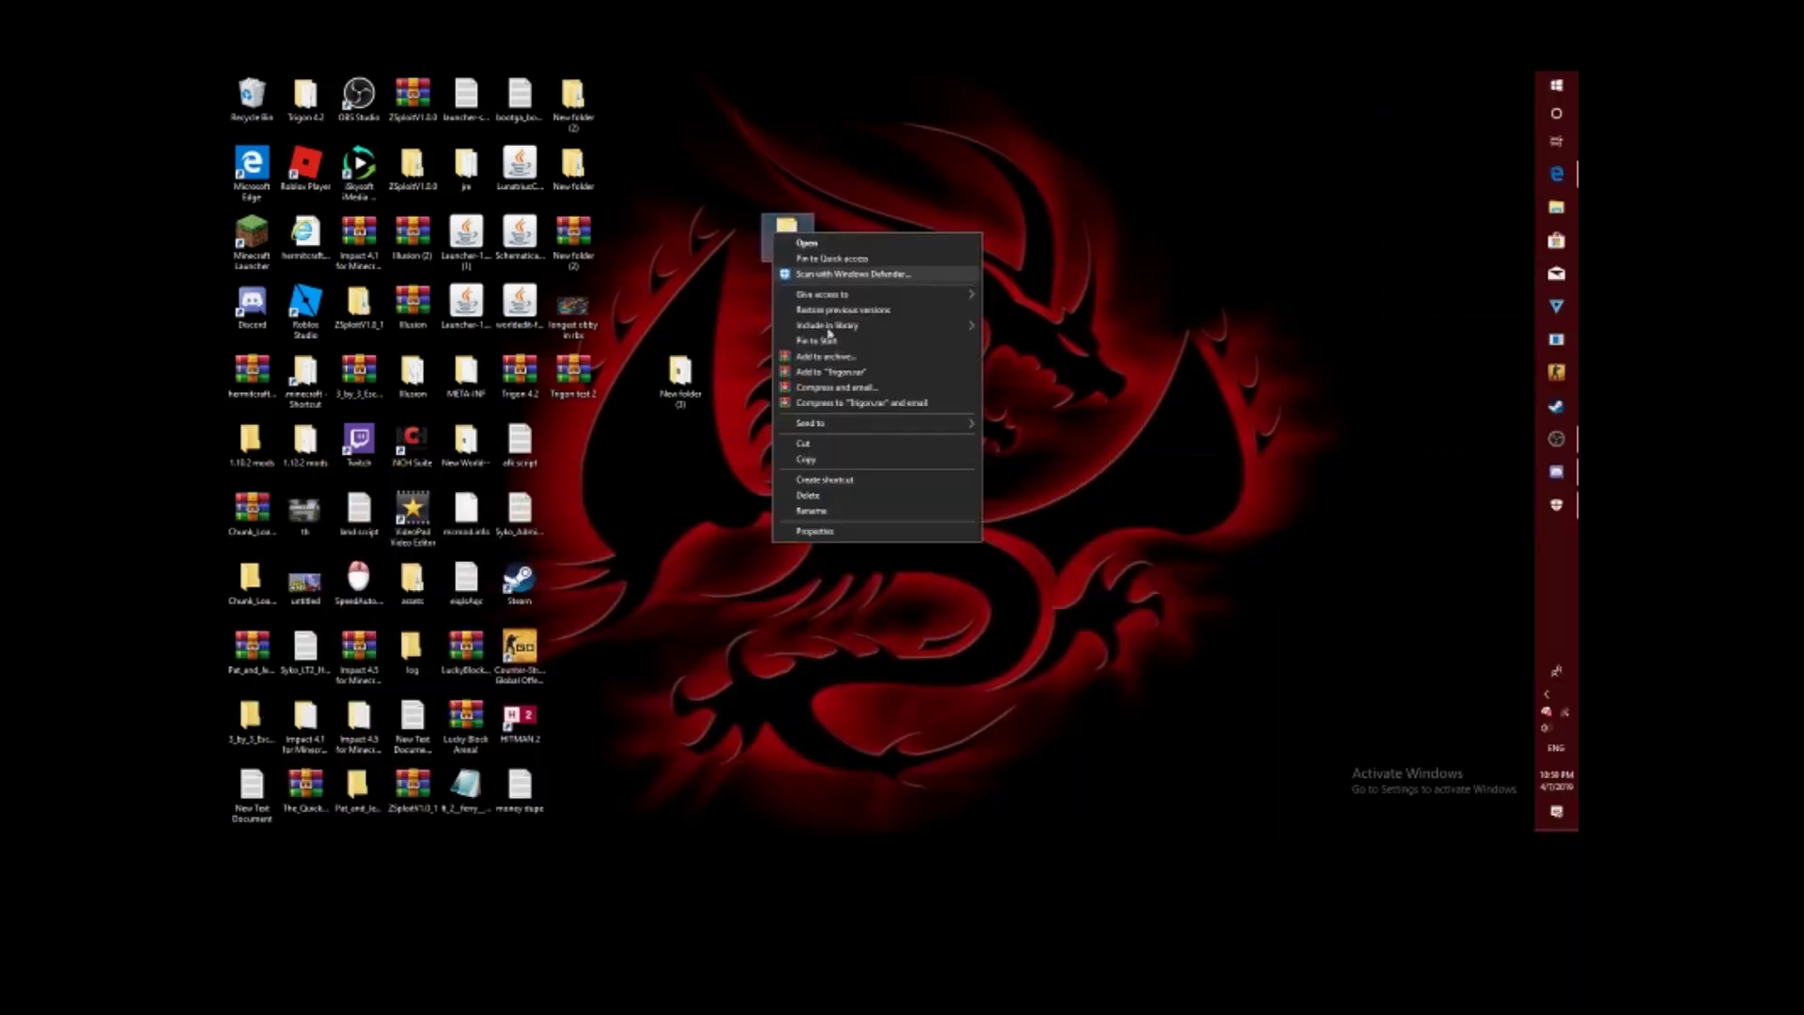
left_click(854, 500)
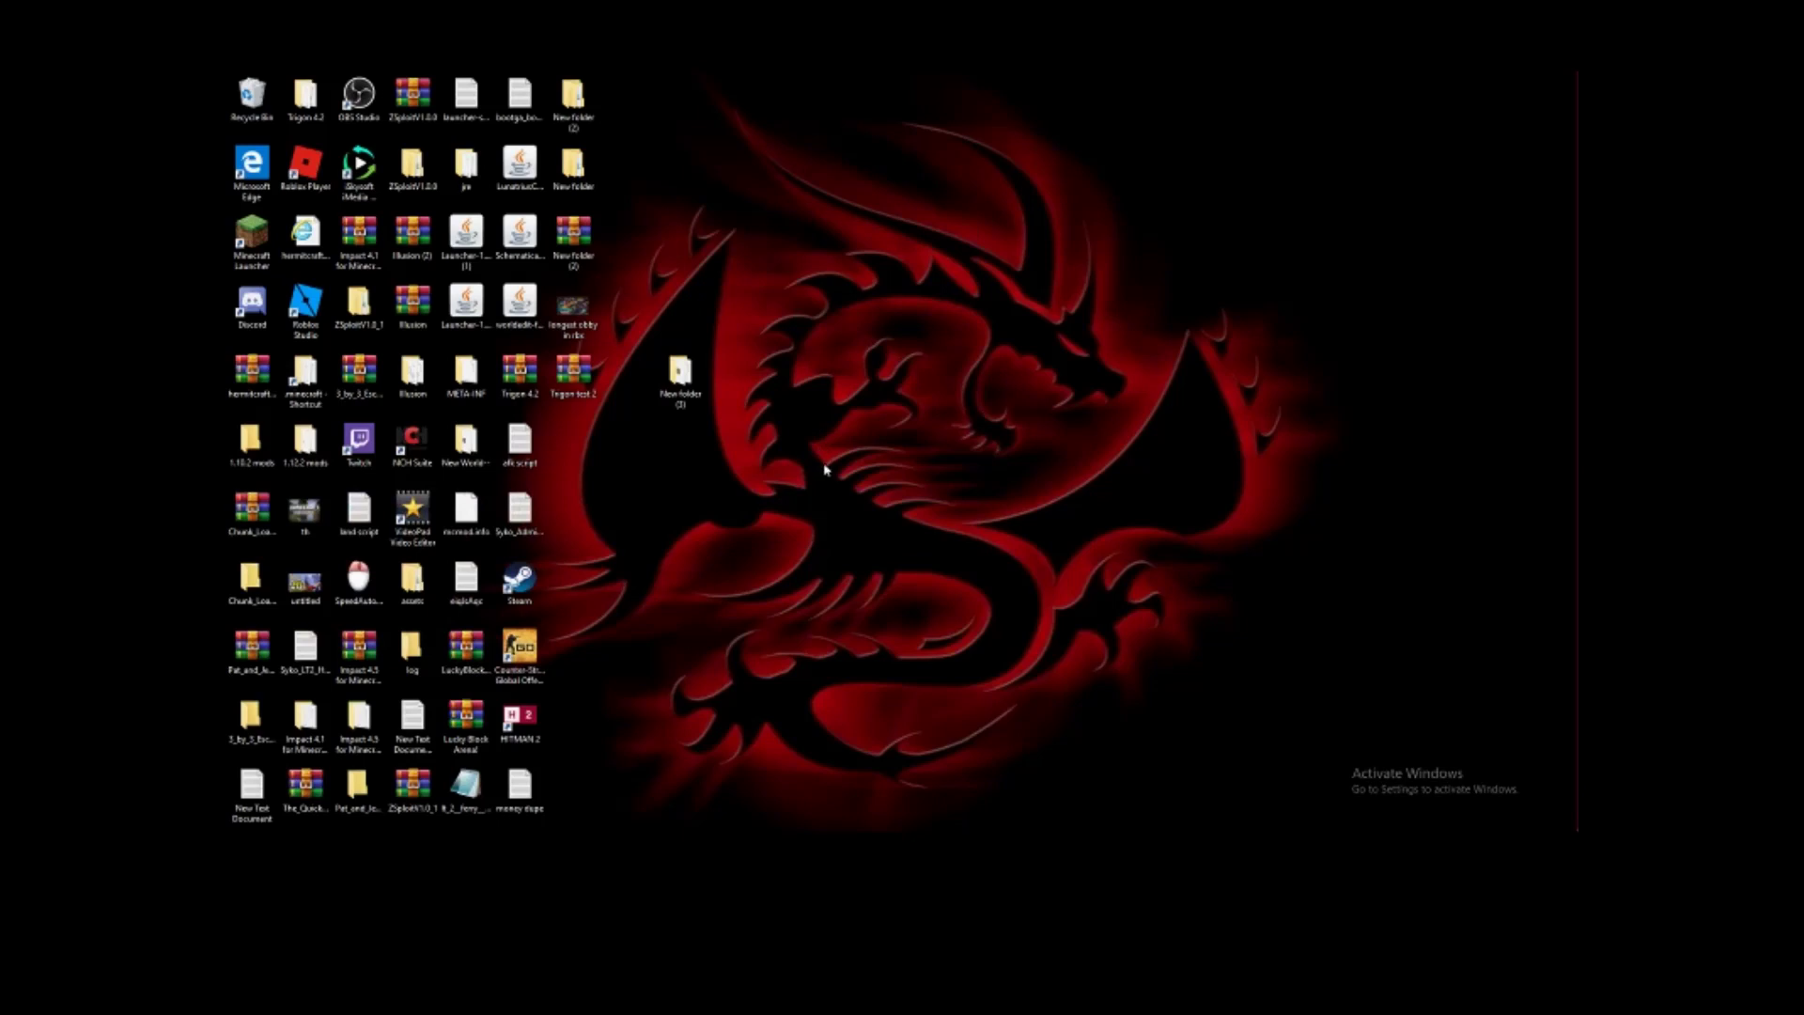
- Create a desktop shortcut to Trigon test 2, then delete the Trigon test 2 archive
right_click(581, 382)
left_click(633, 618)
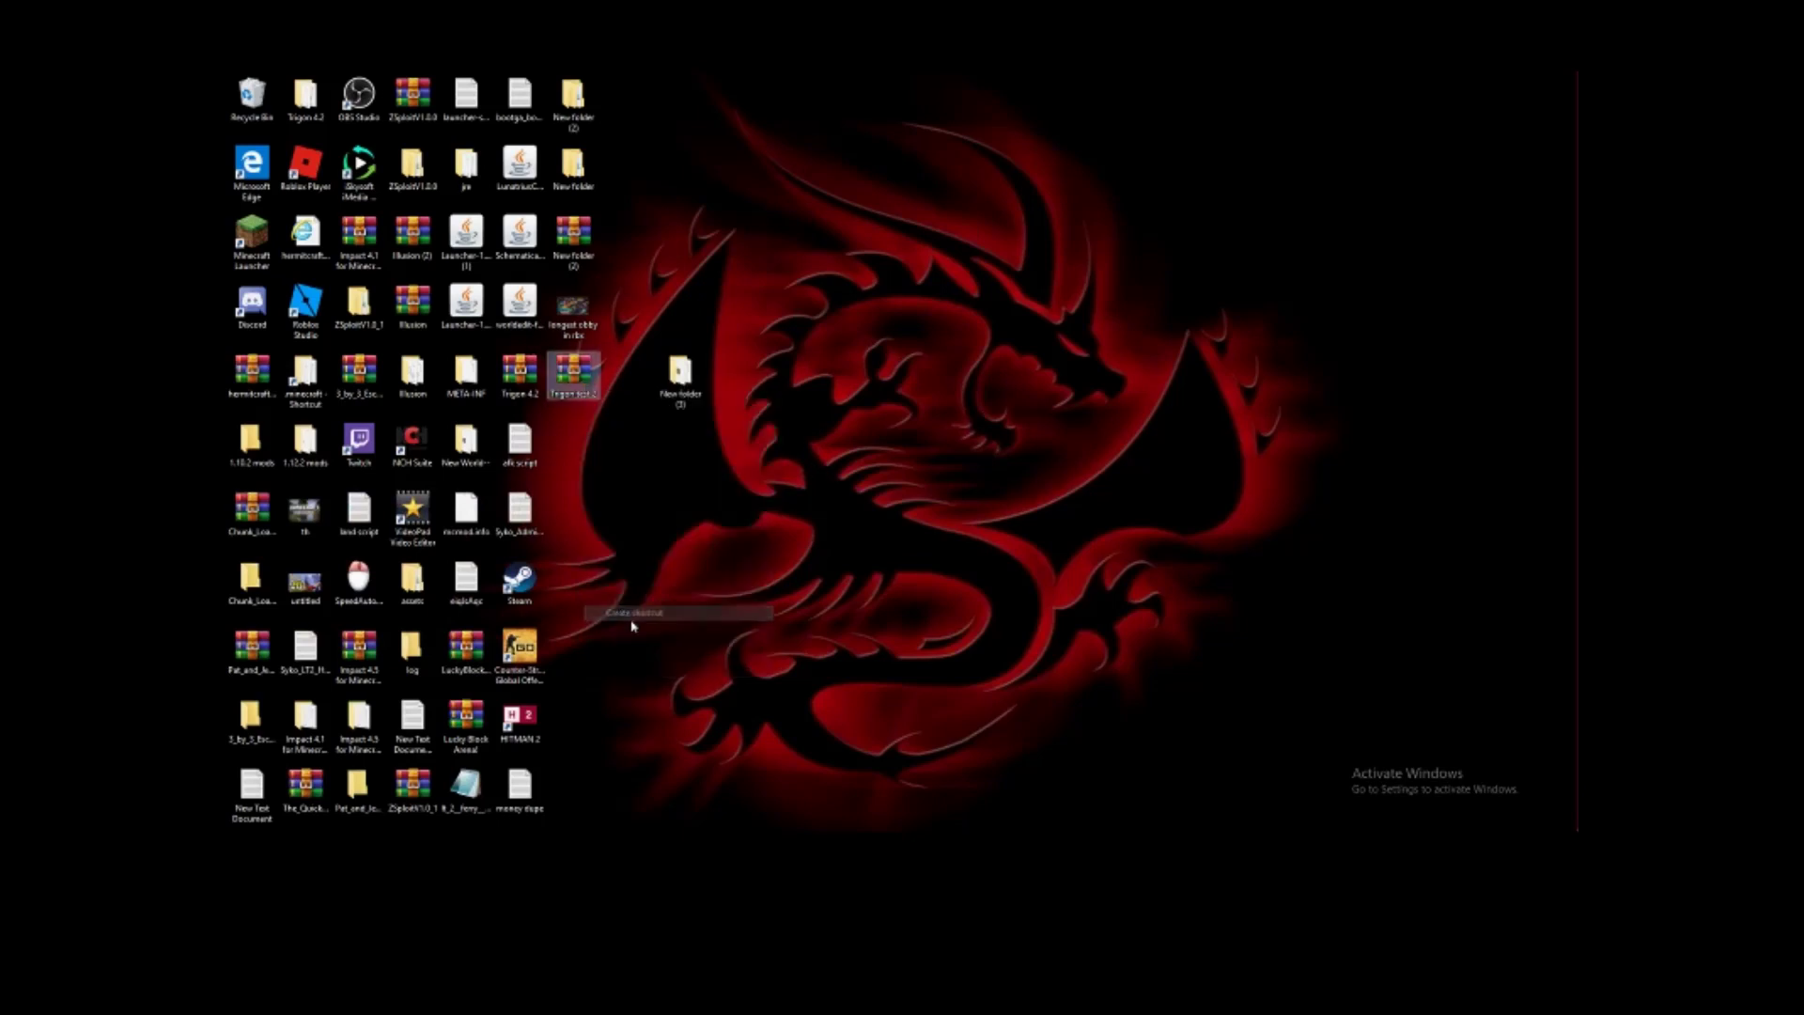
right_click(583, 353)
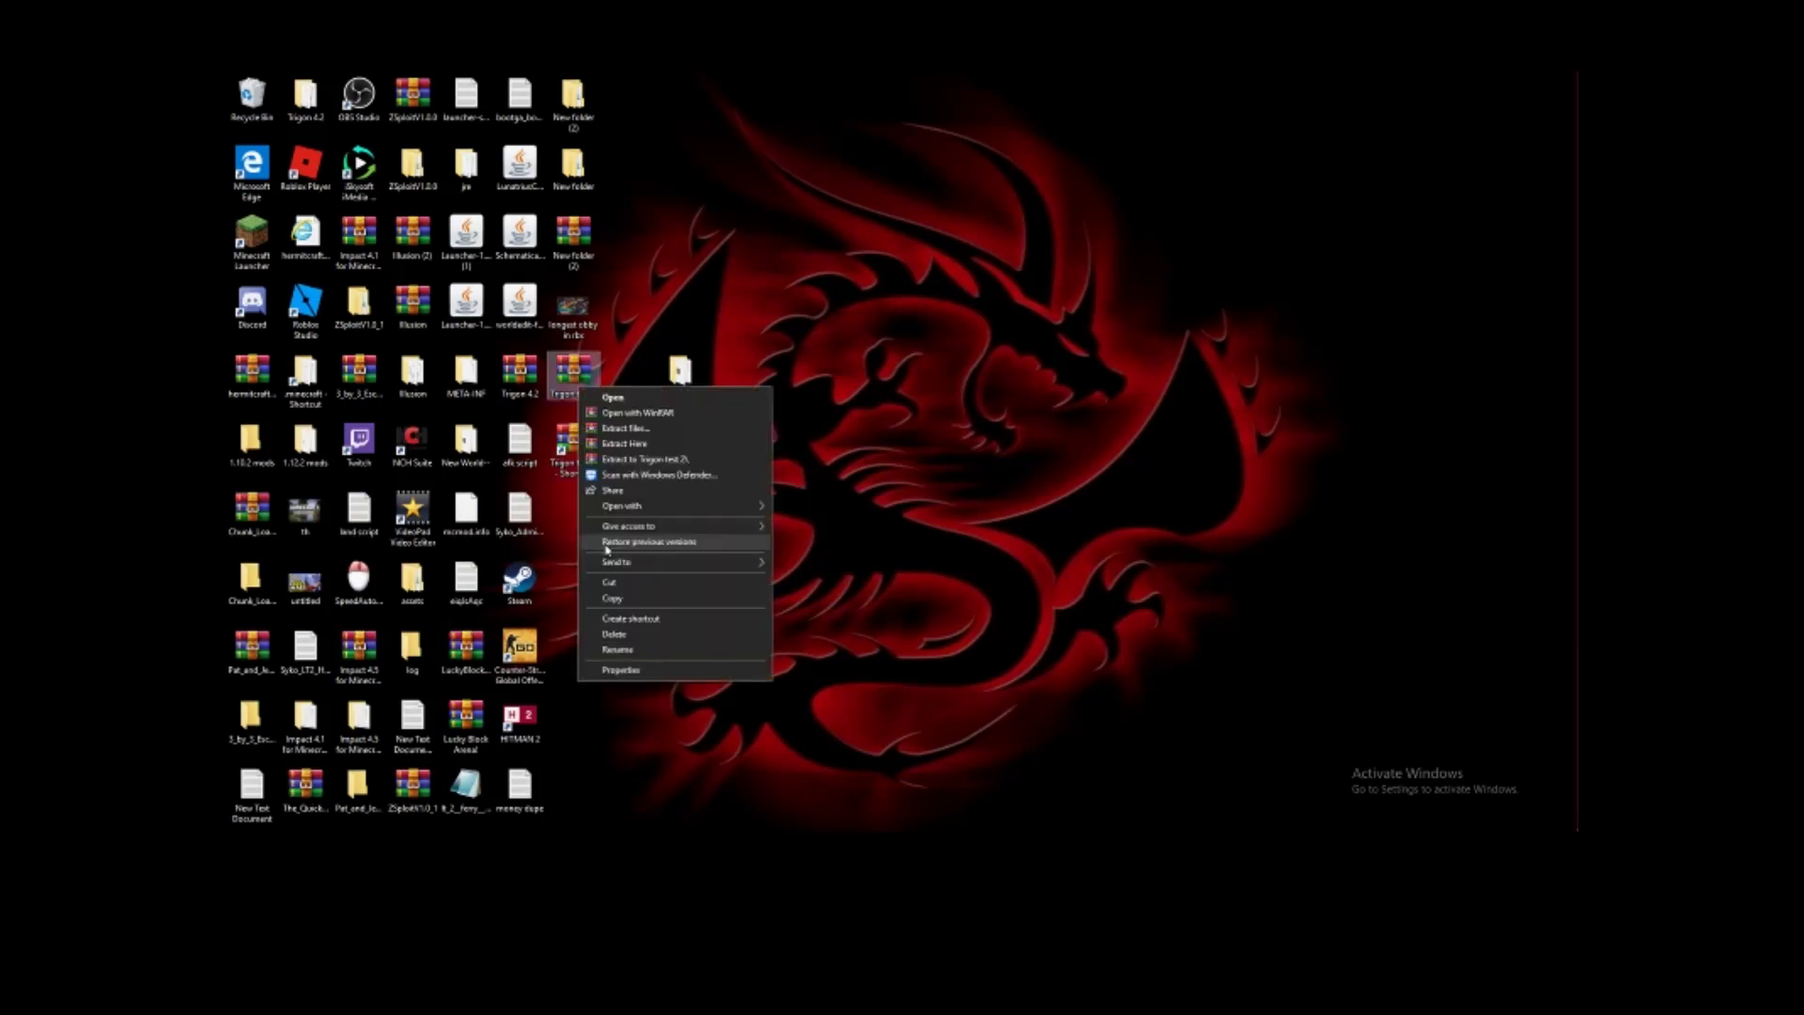
left_click(645, 638)
- Delete the old Trigon test shortcut, the Trigon 4.2 archive and the New folder (2) archive
left_click(661, 513)
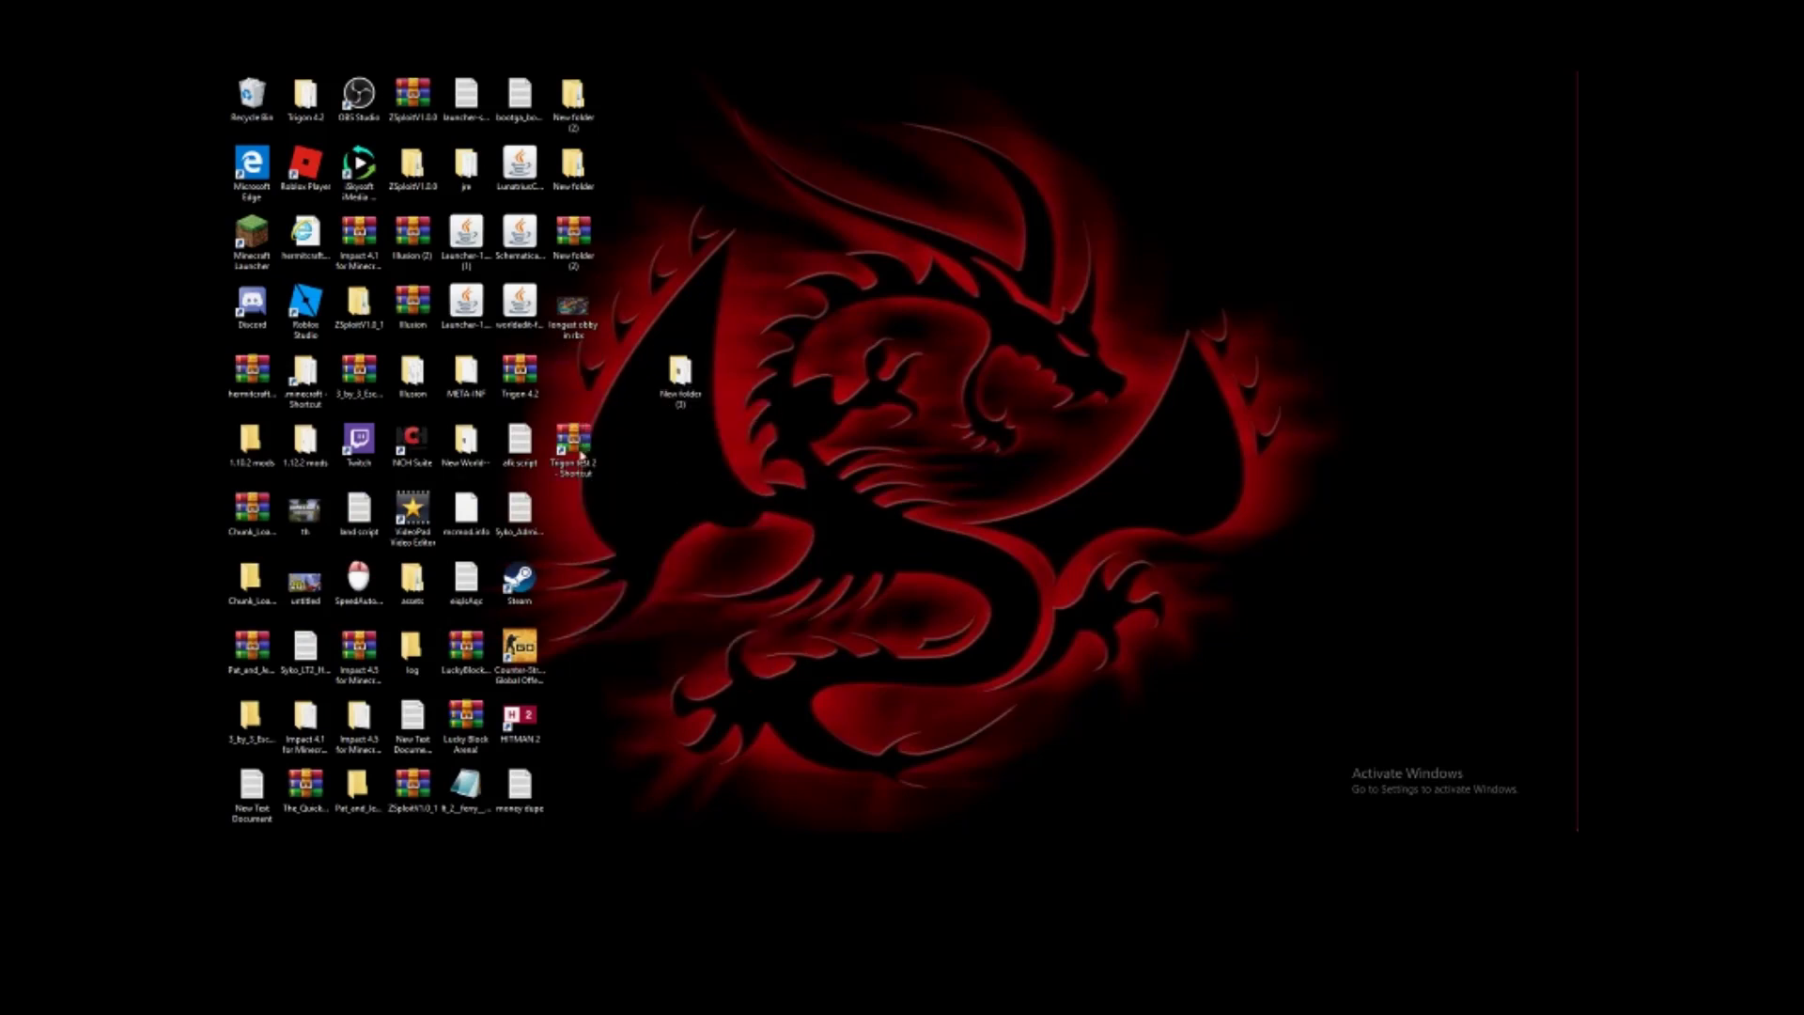
right_click(580, 455)
left_click(639, 682)
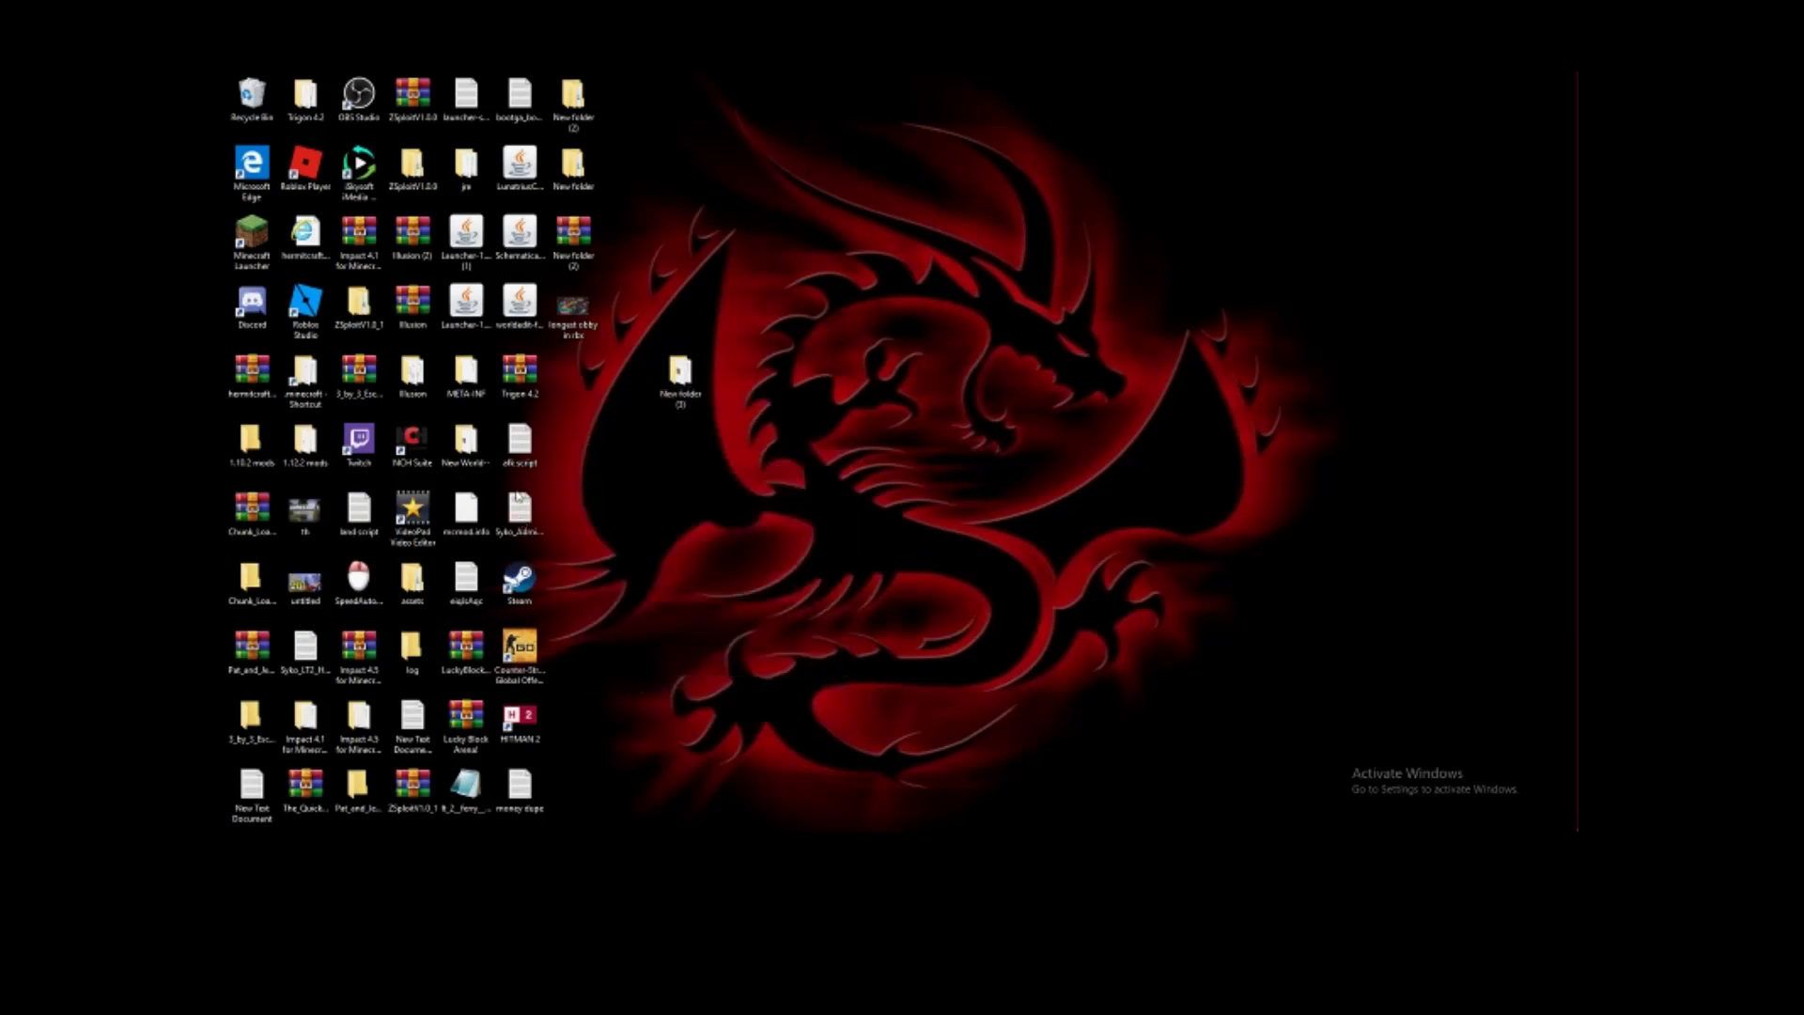
right_click(539, 362)
left_click(584, 636)
right_click(582, 243)
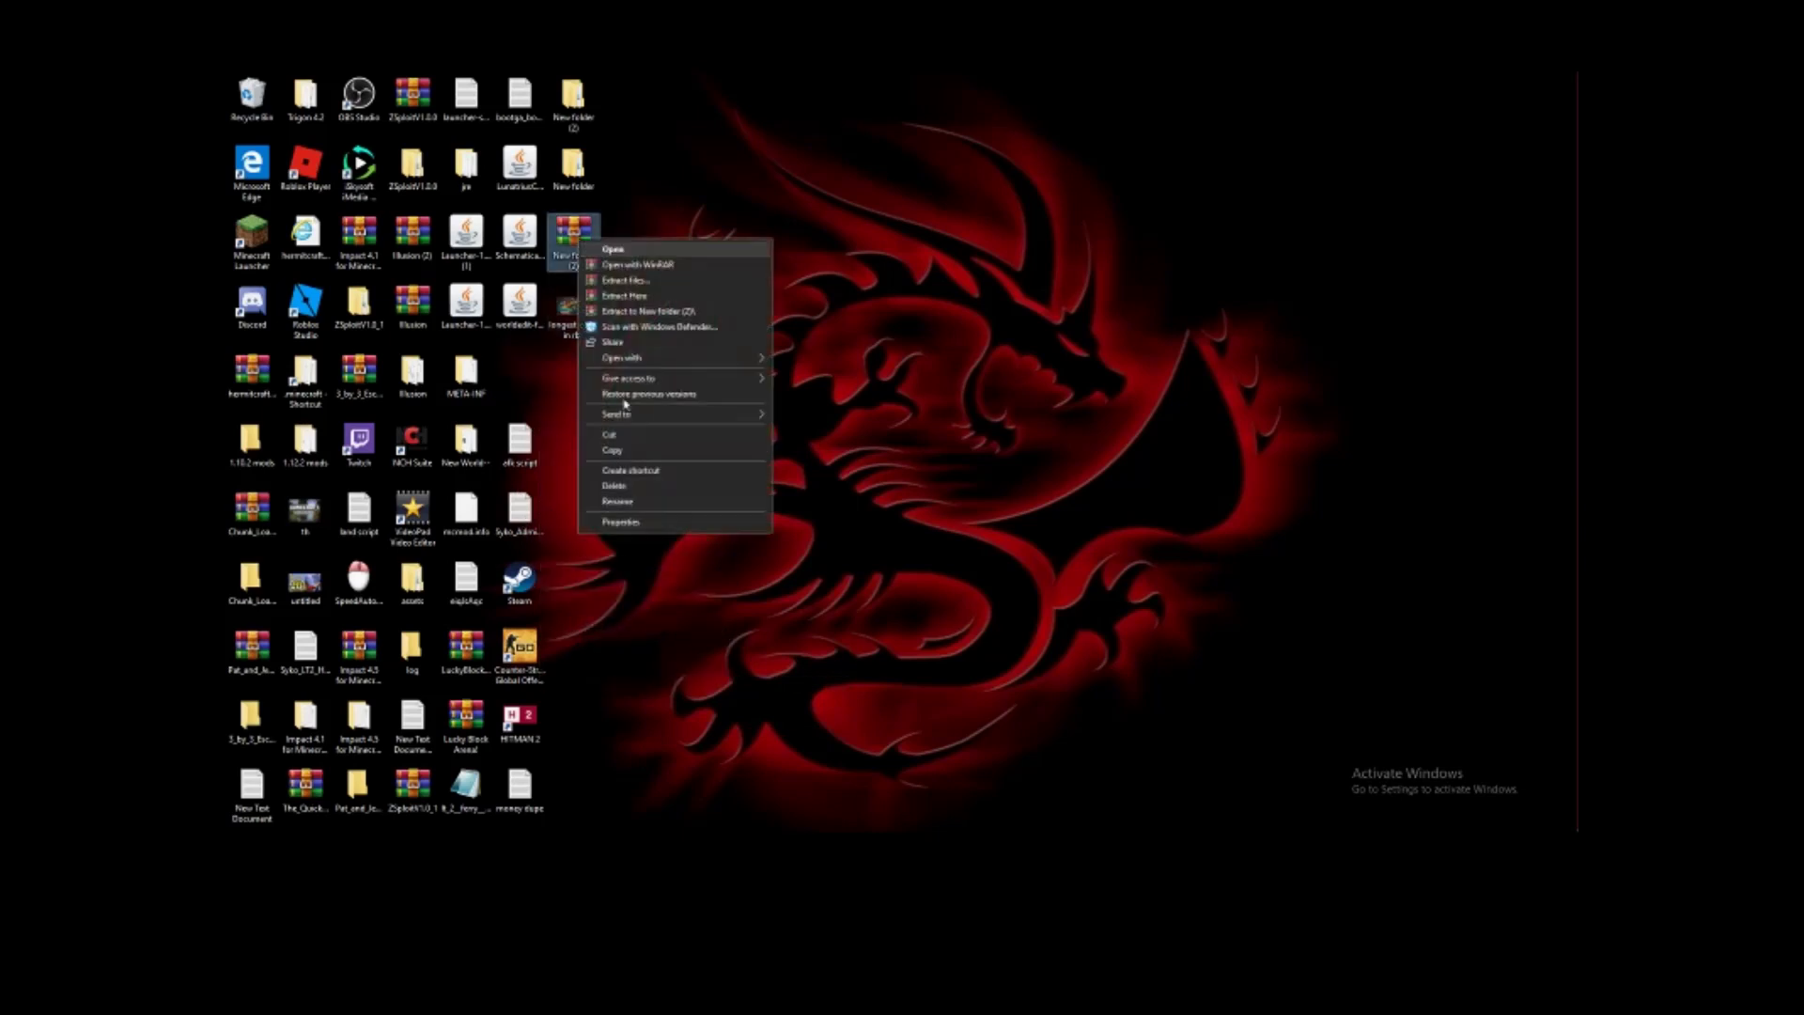
left_click(614, 486)
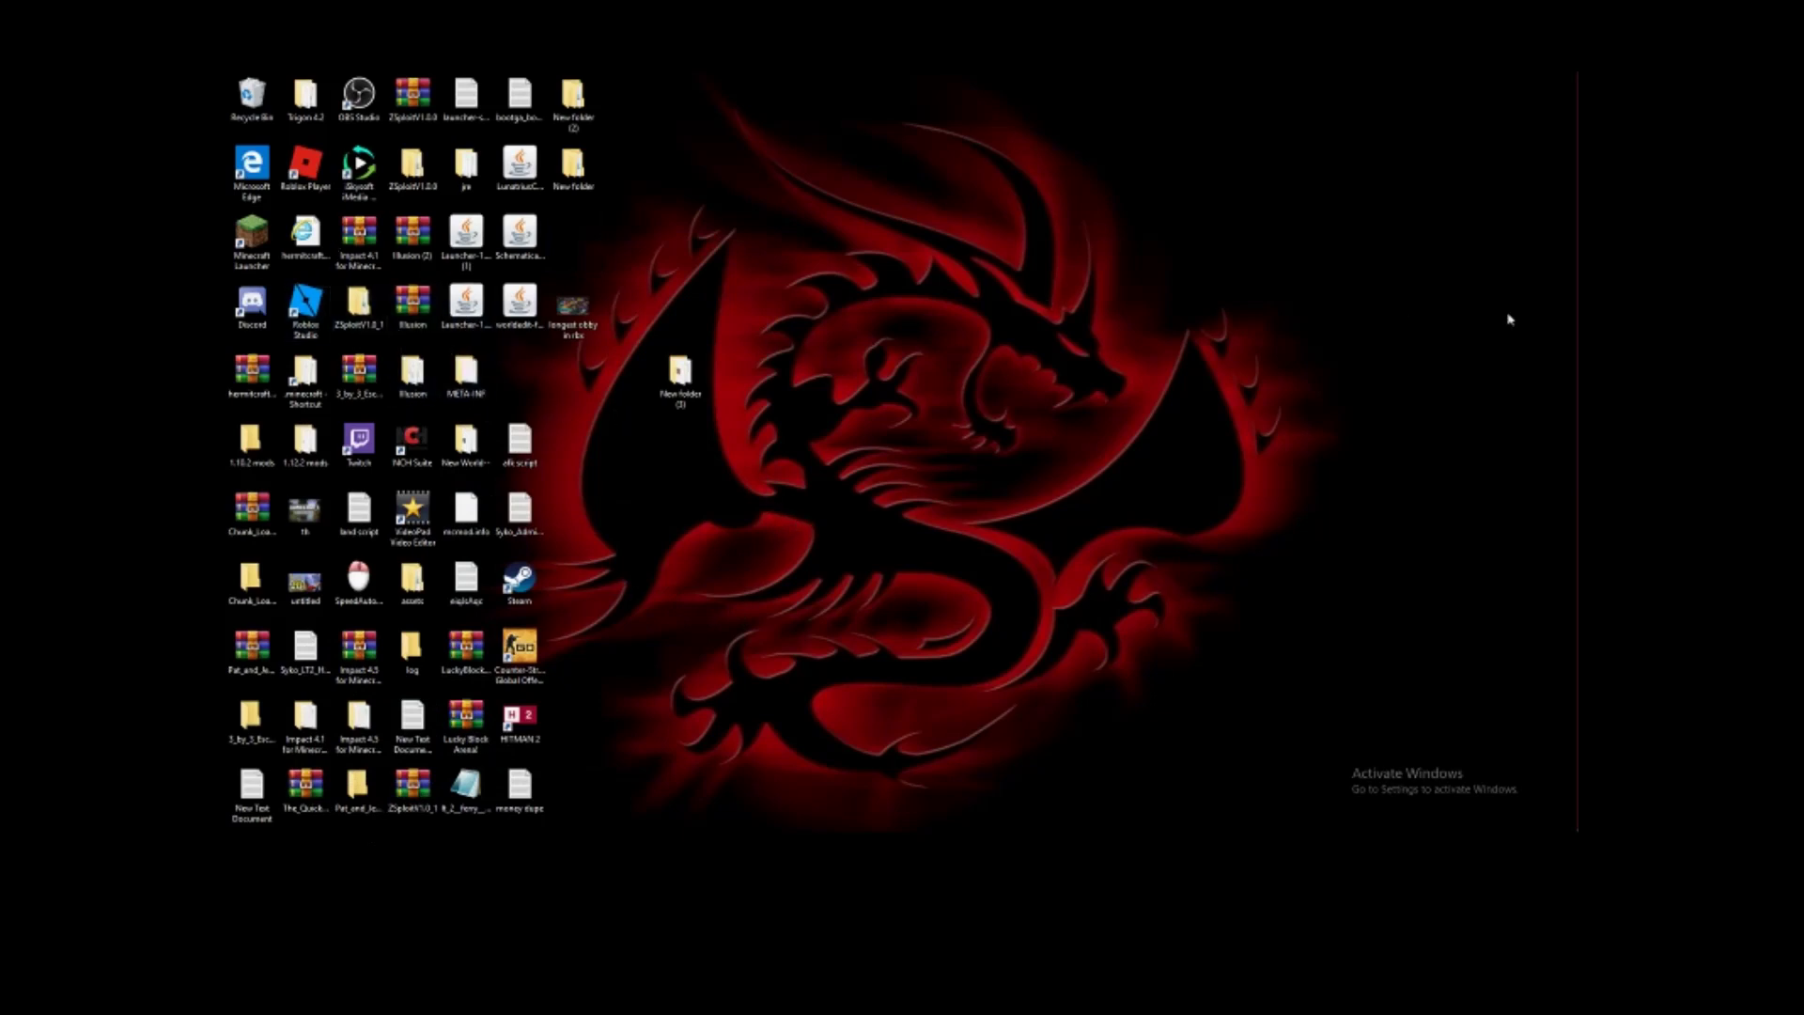
mouse_move(1572, 174)
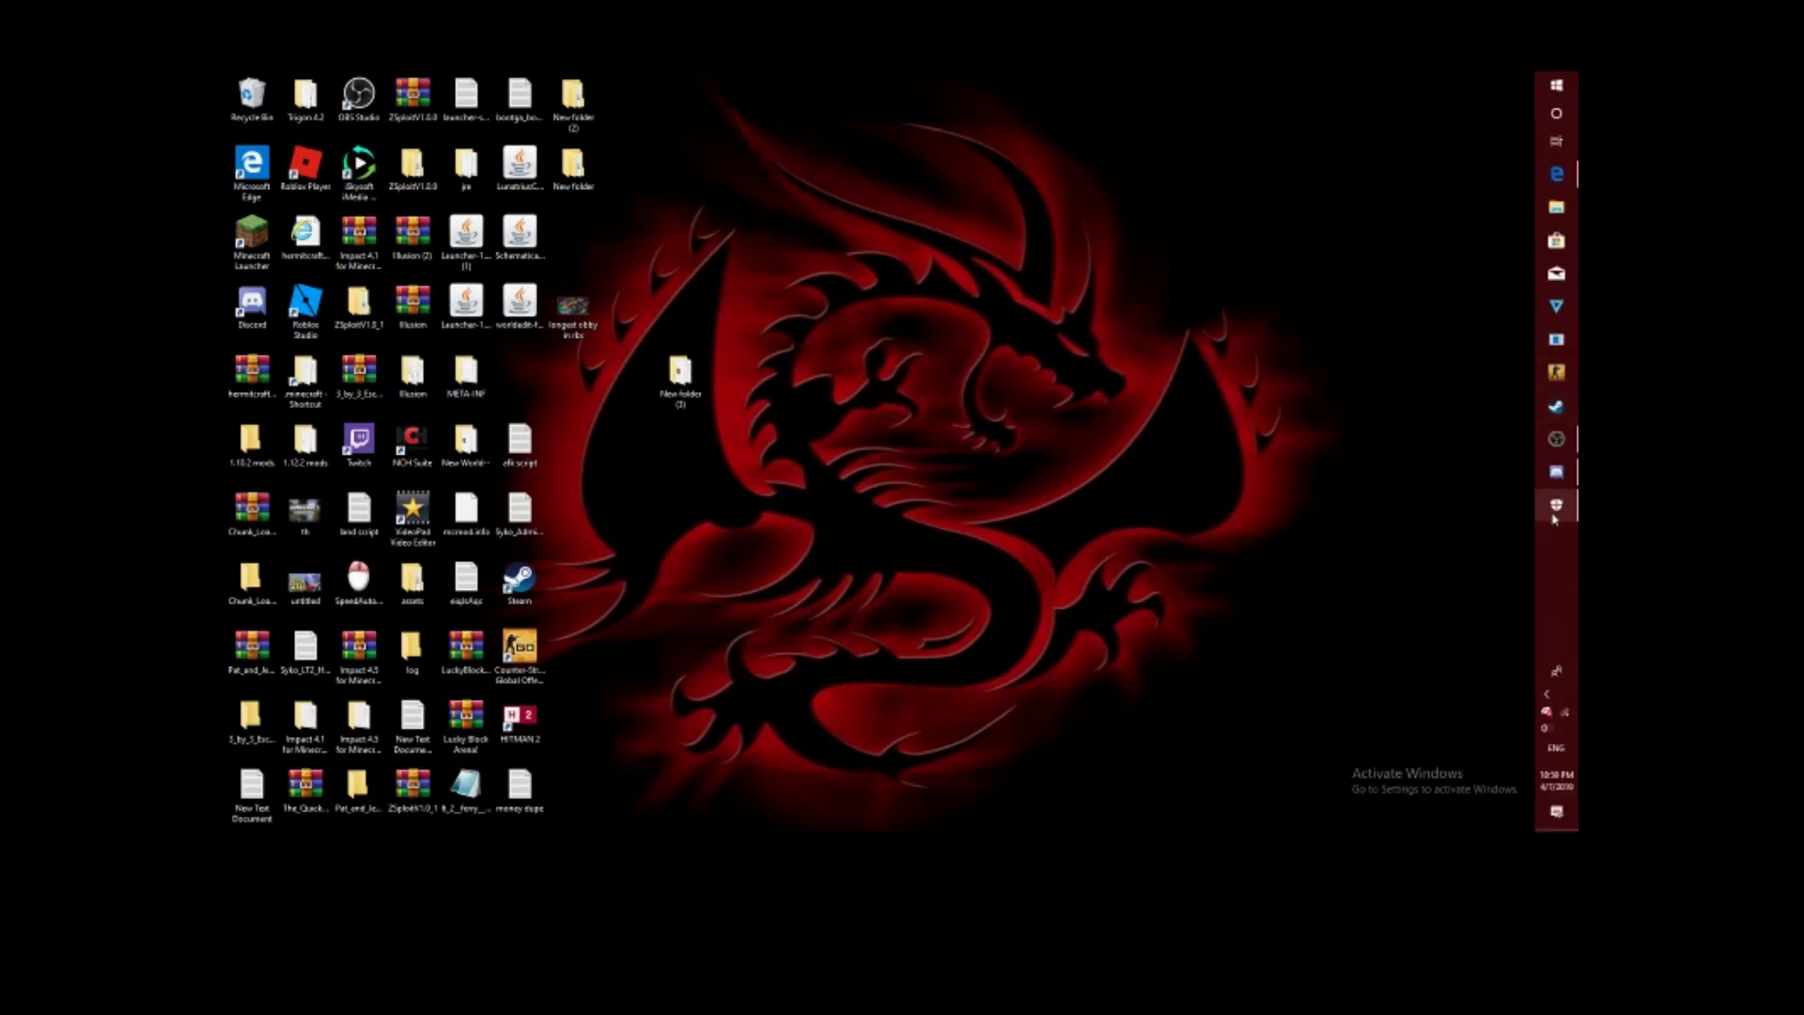
- Restore Edge, check the earlier Trigon test 2.zip download, then download the Trigon folder as ZIP
left_click(1556, 175)
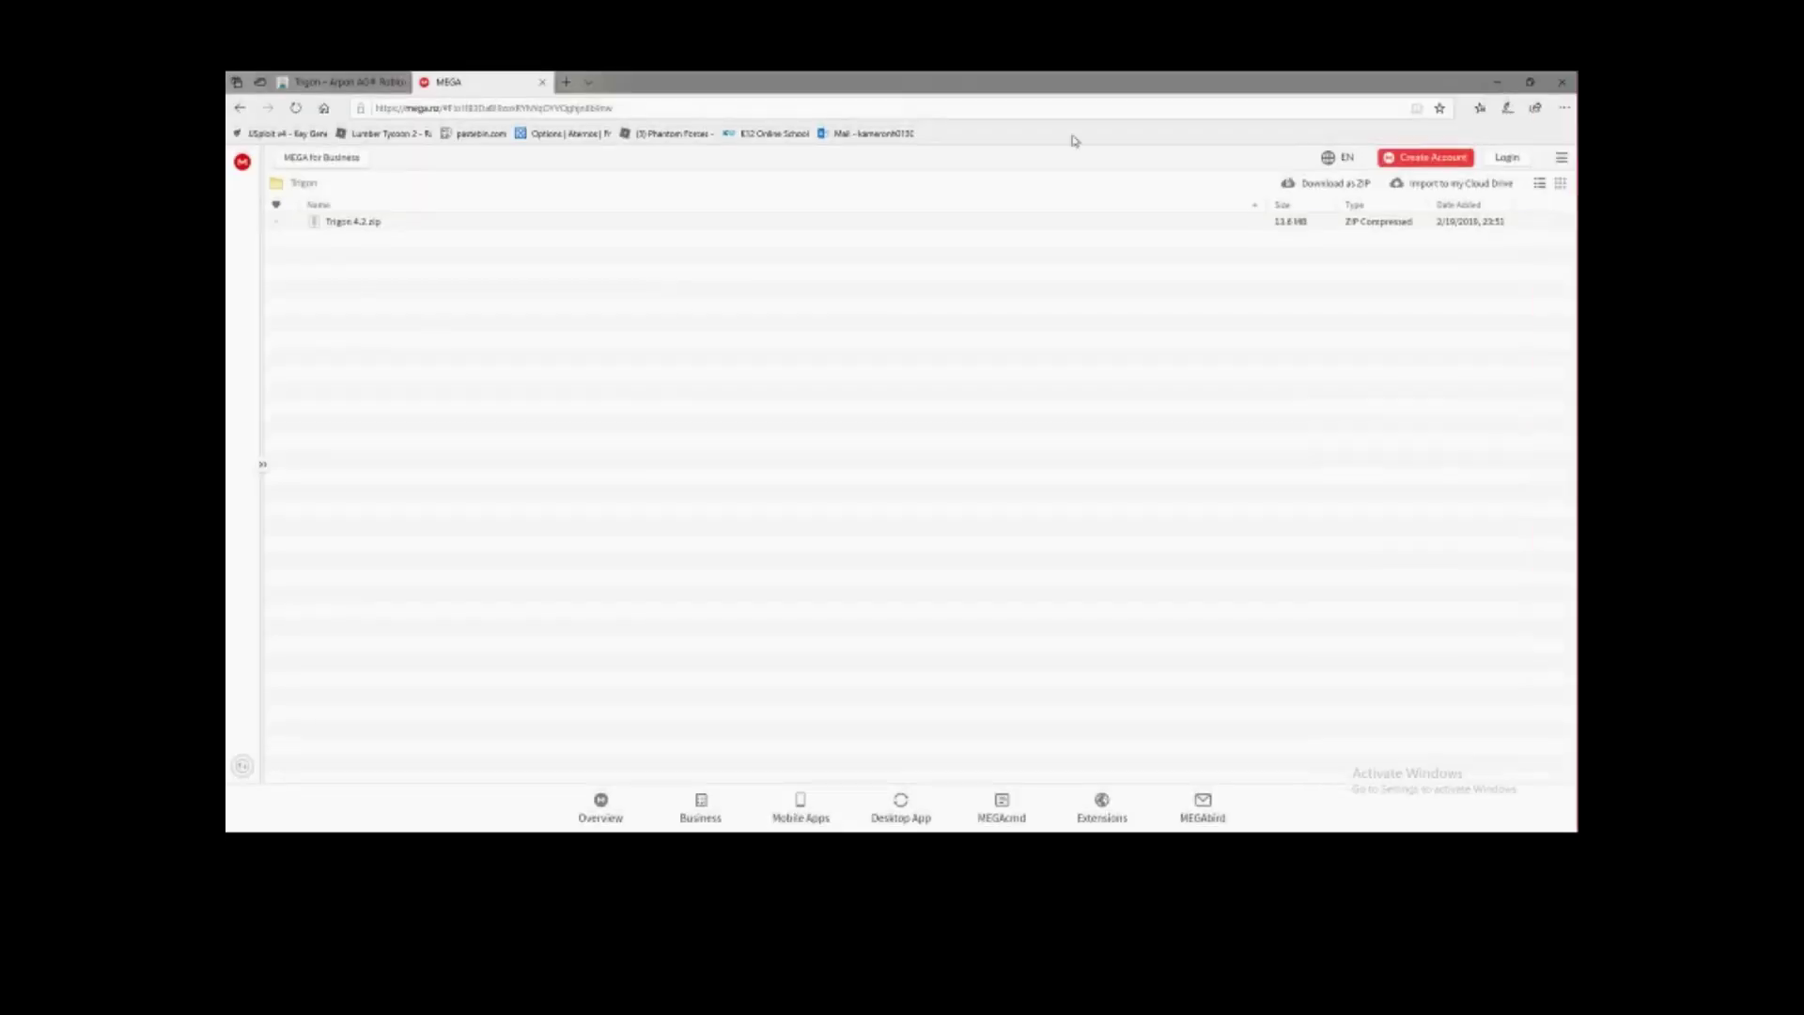
left_click(1479, 107)
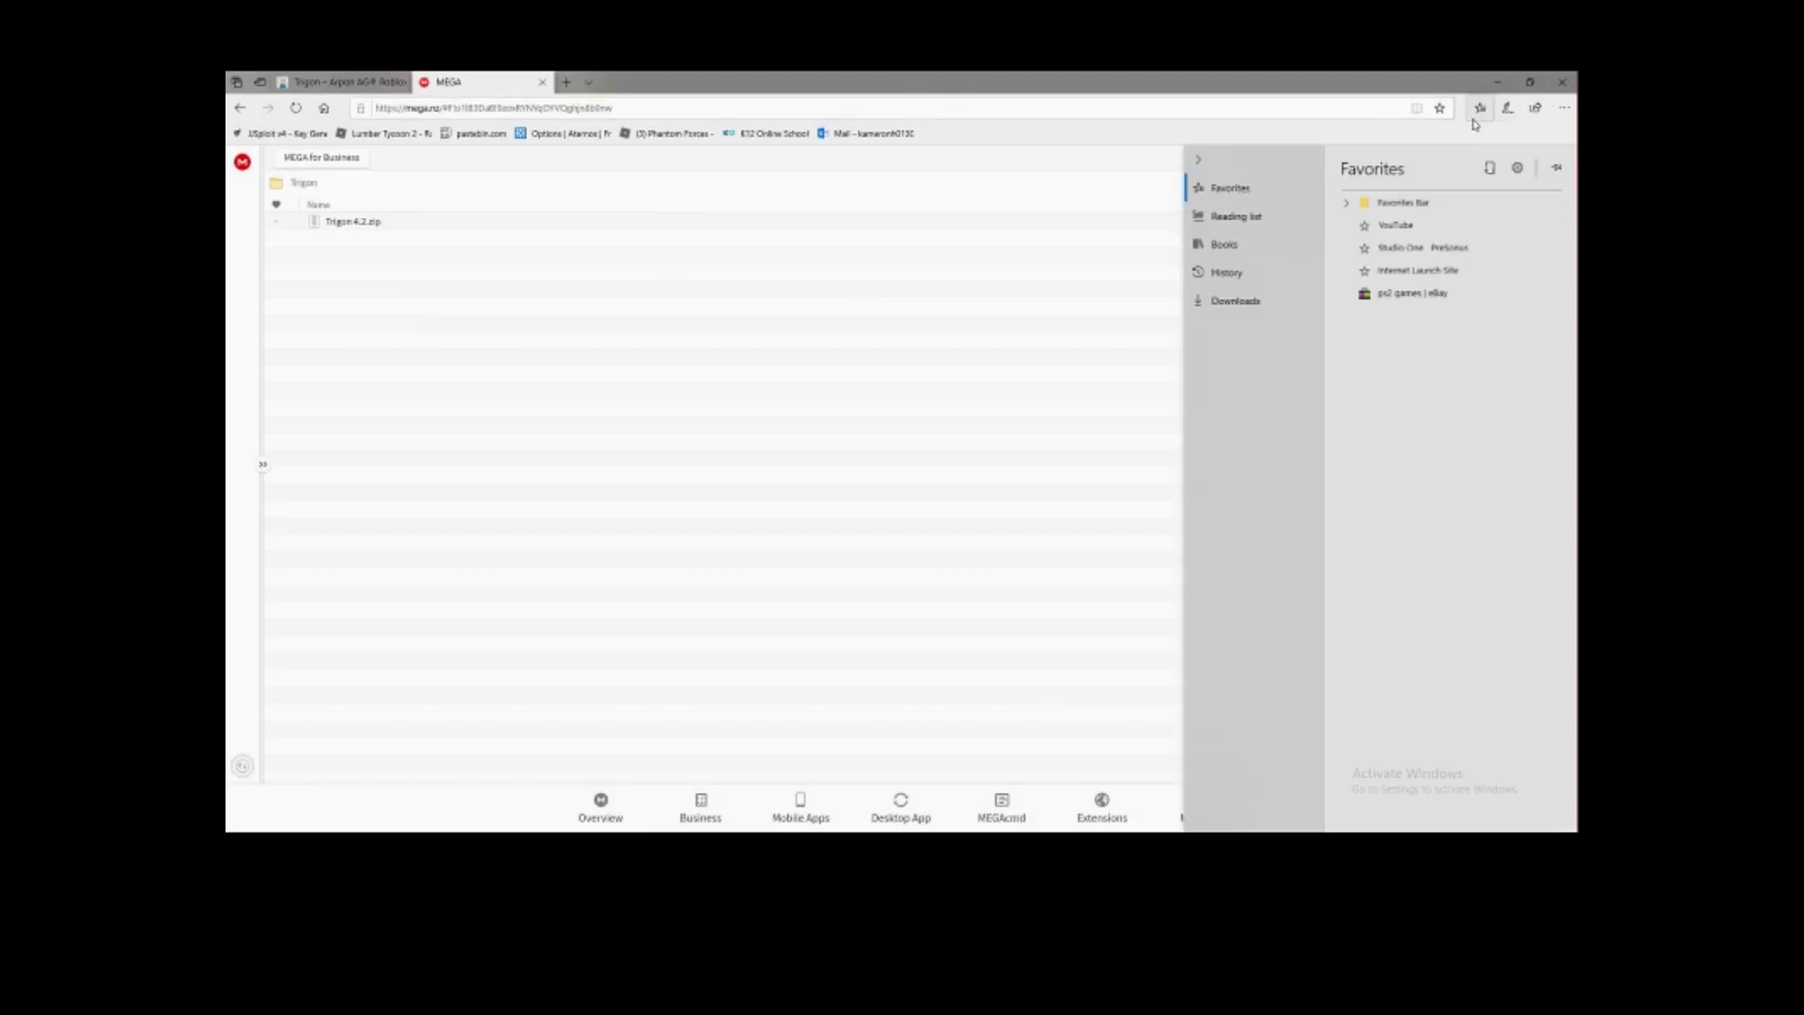
left_click(1260, 305)
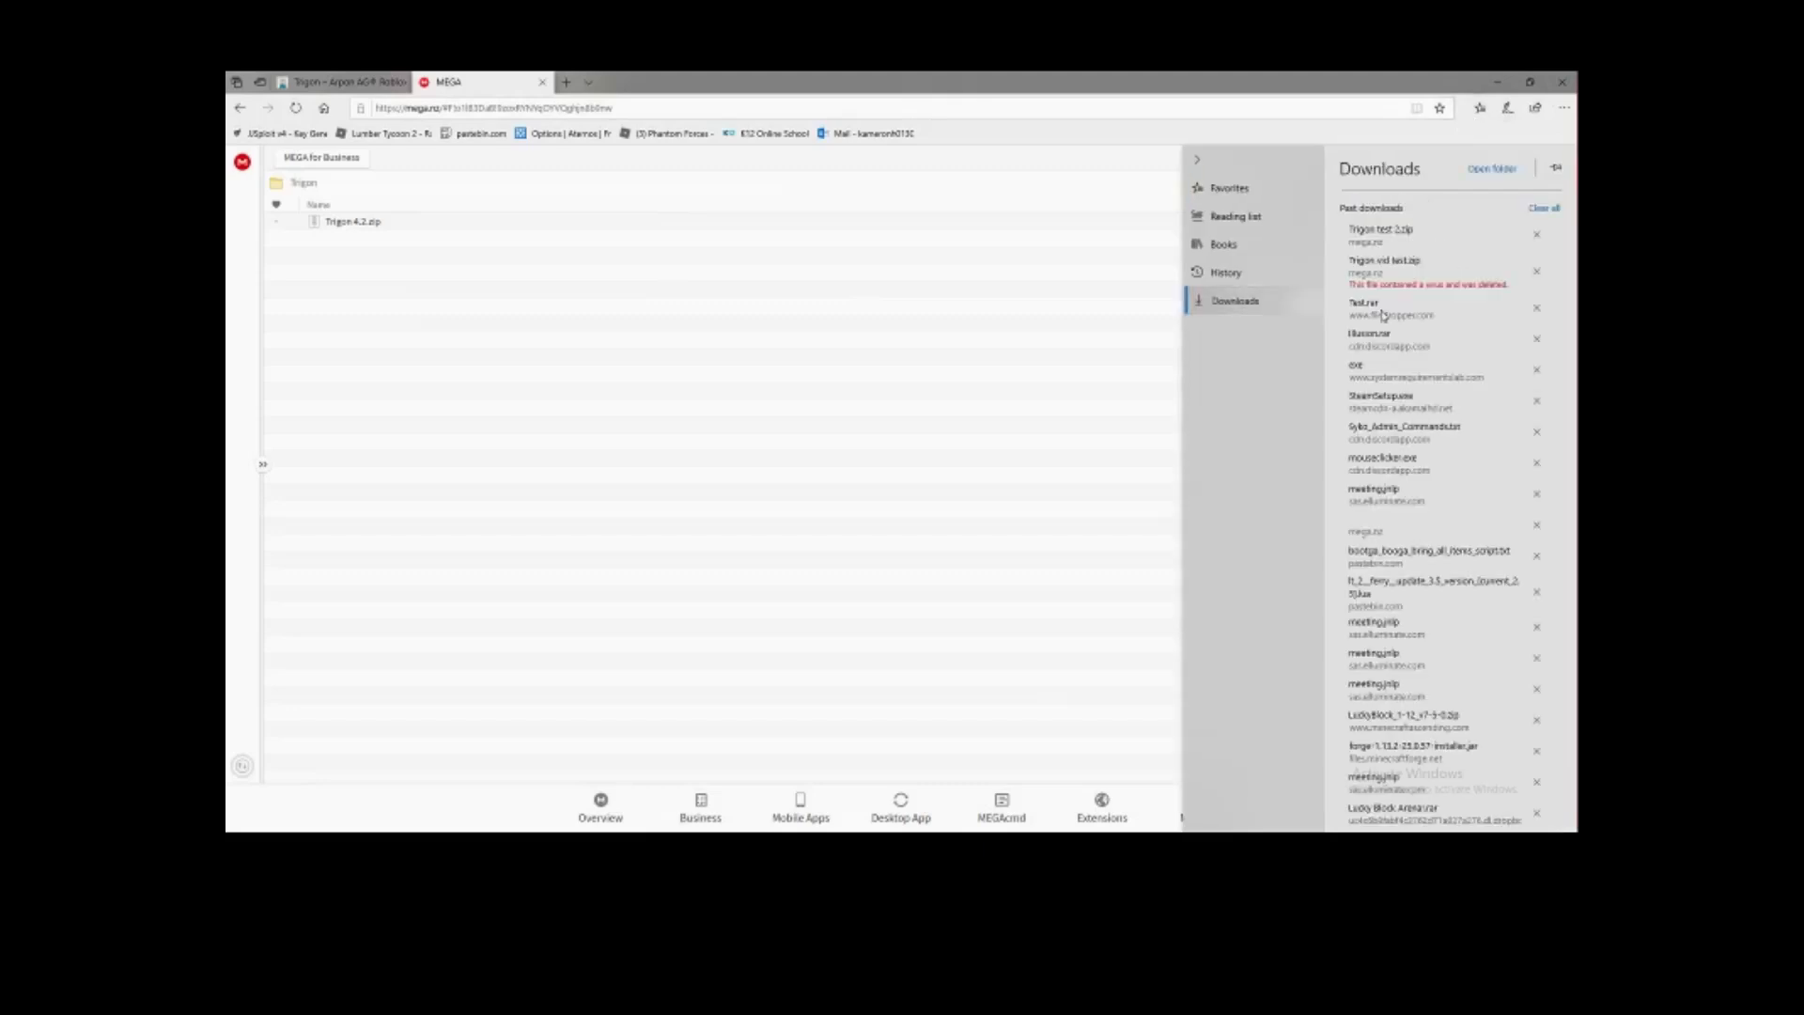
left_click(1405, 235)
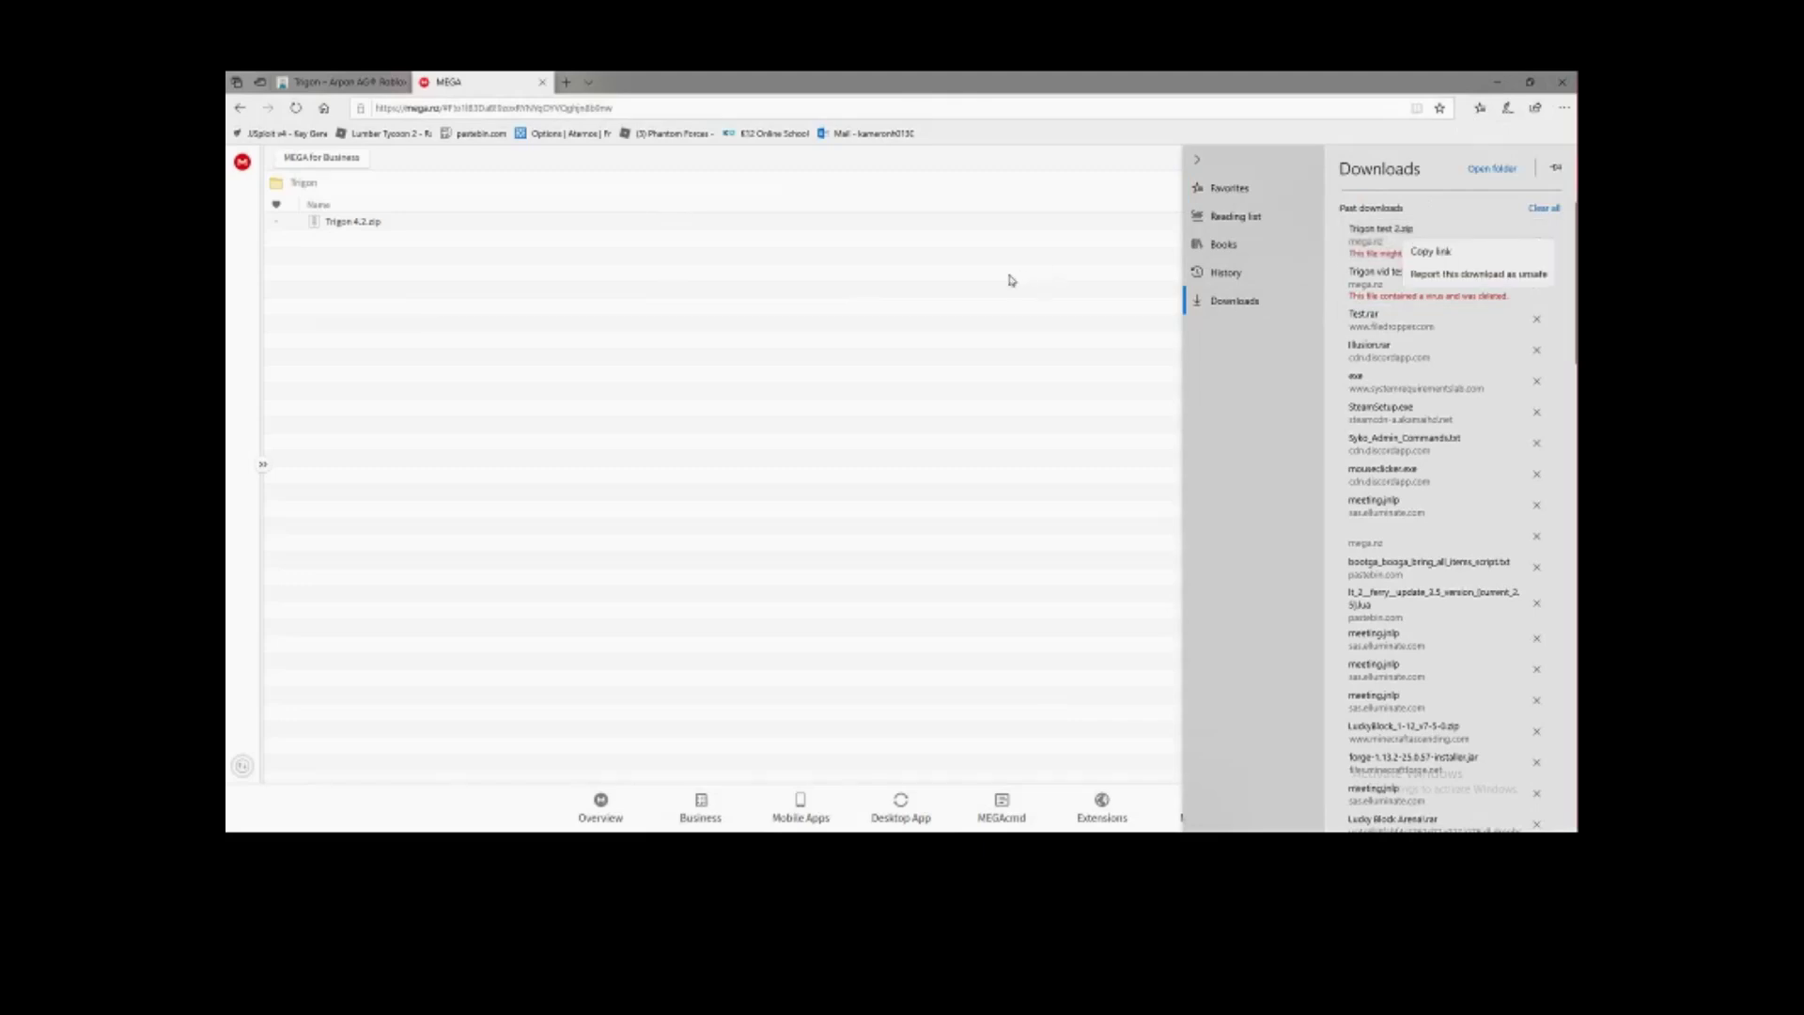
left_click(947, 281)
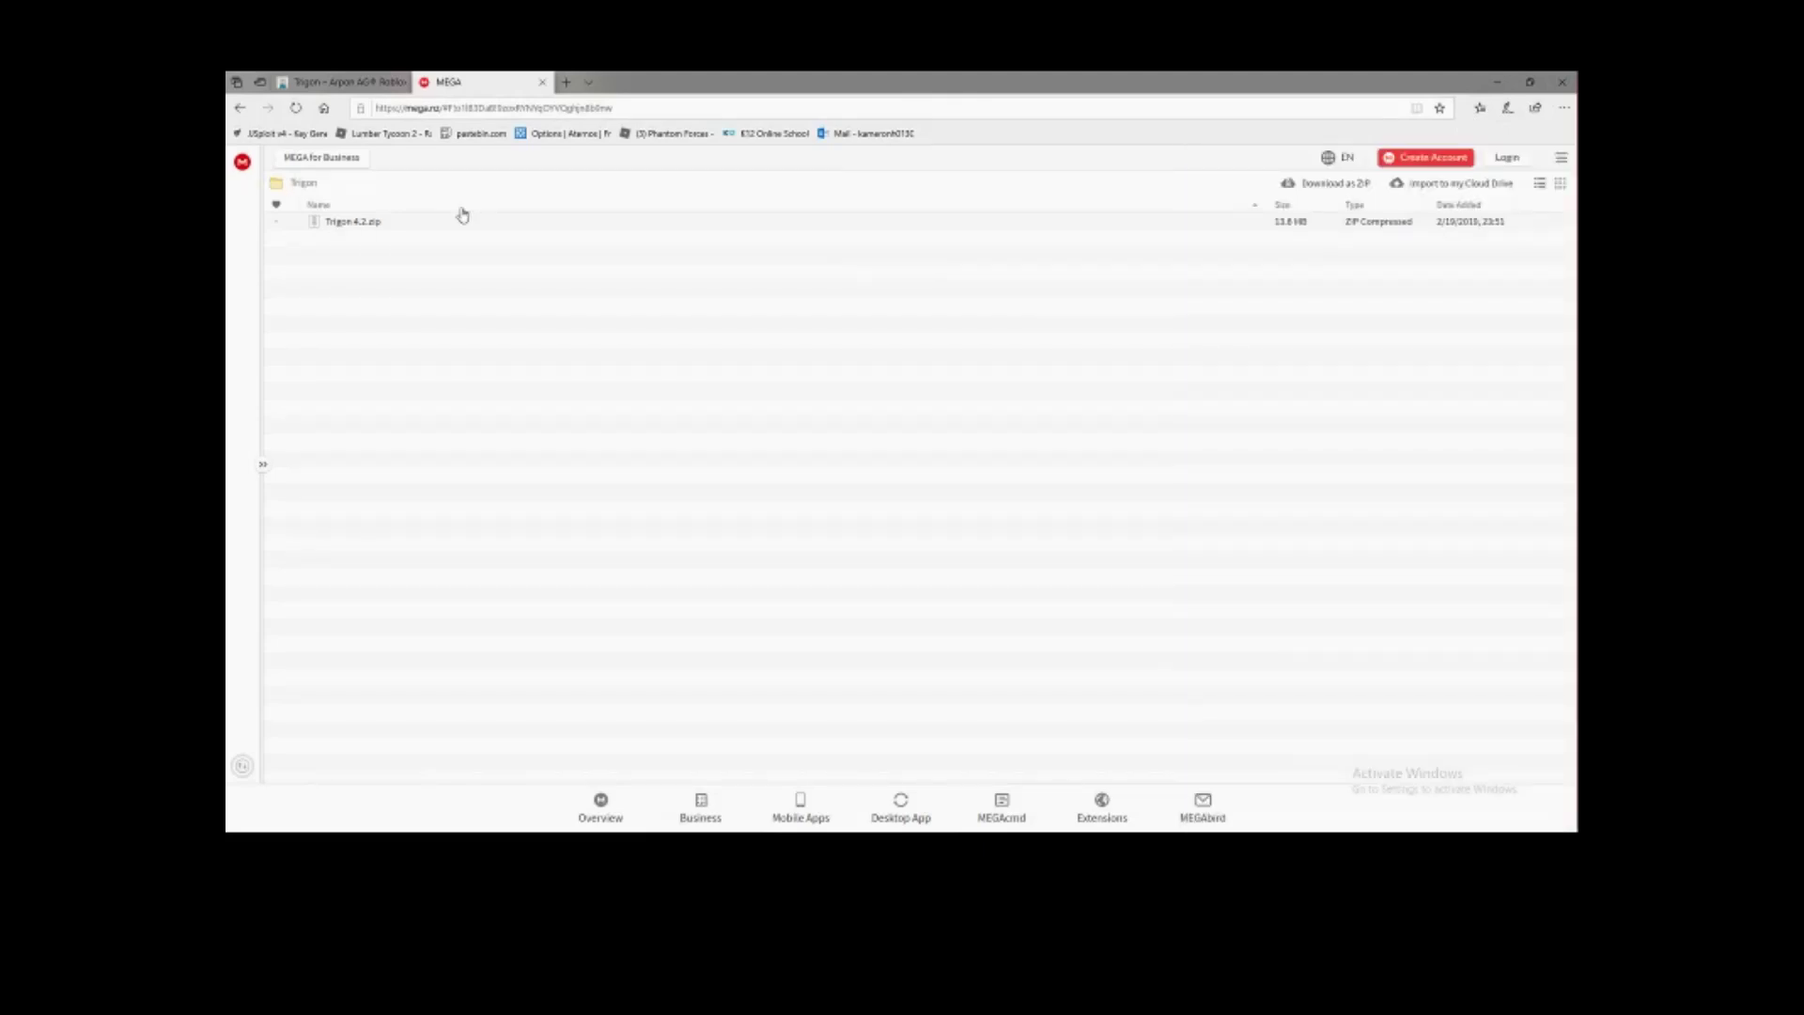
left_click(1304, 186)
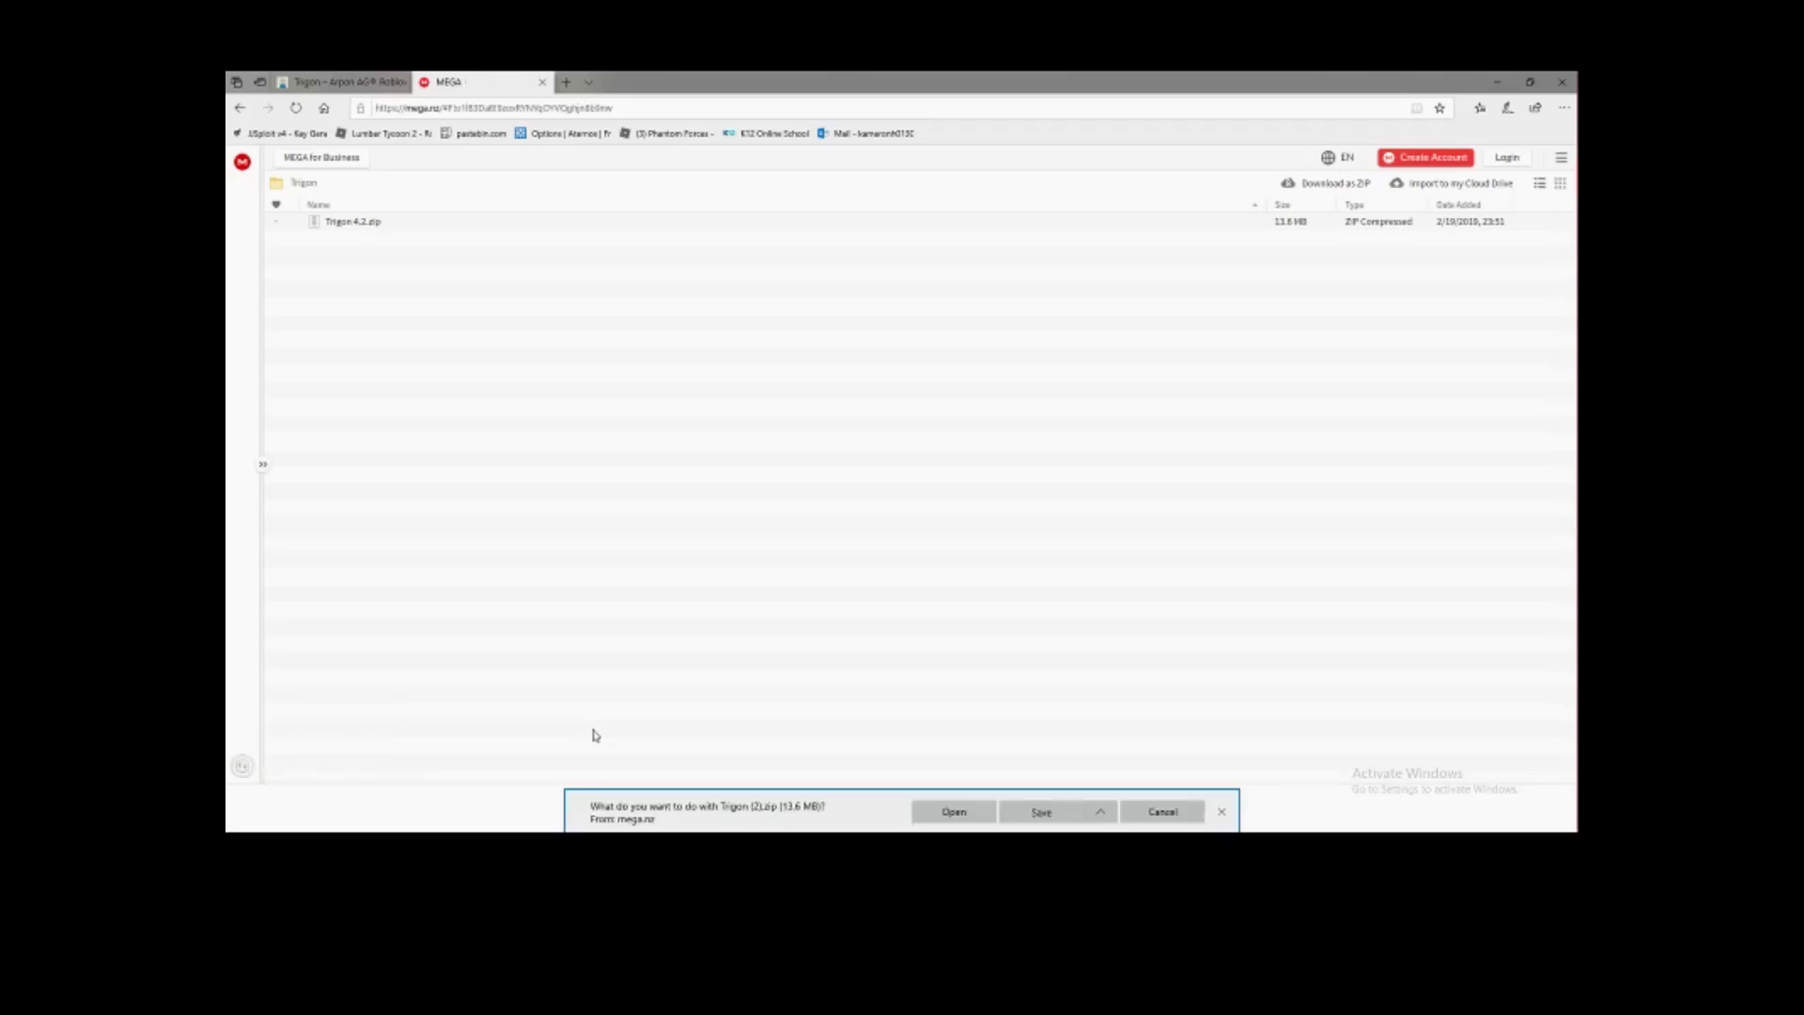
- Save the zip to the Desktop as 'Trigon test download' and show it in its folder
left_click(1099, 811)
left_click(1041, 790)
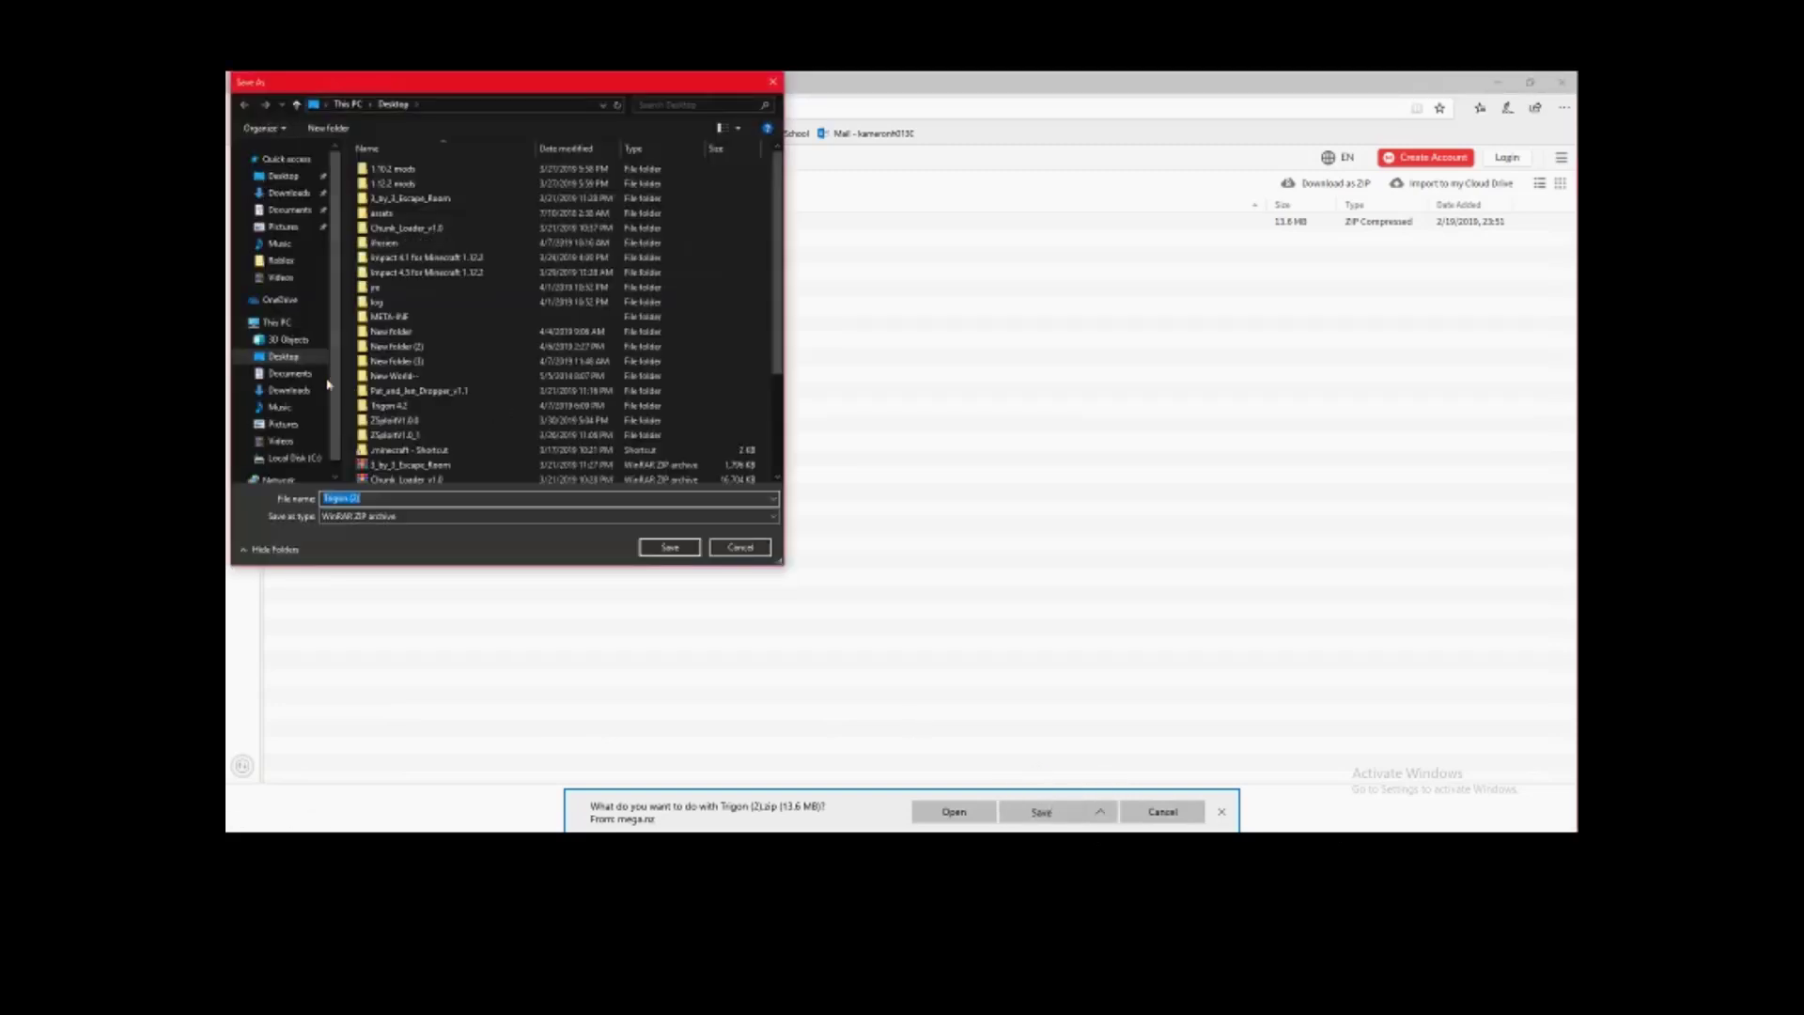
left_click(364, 497)
key("BackSpace")
key("BackSpace")
key("BackSpace")
type("4.st download")
key("Return")
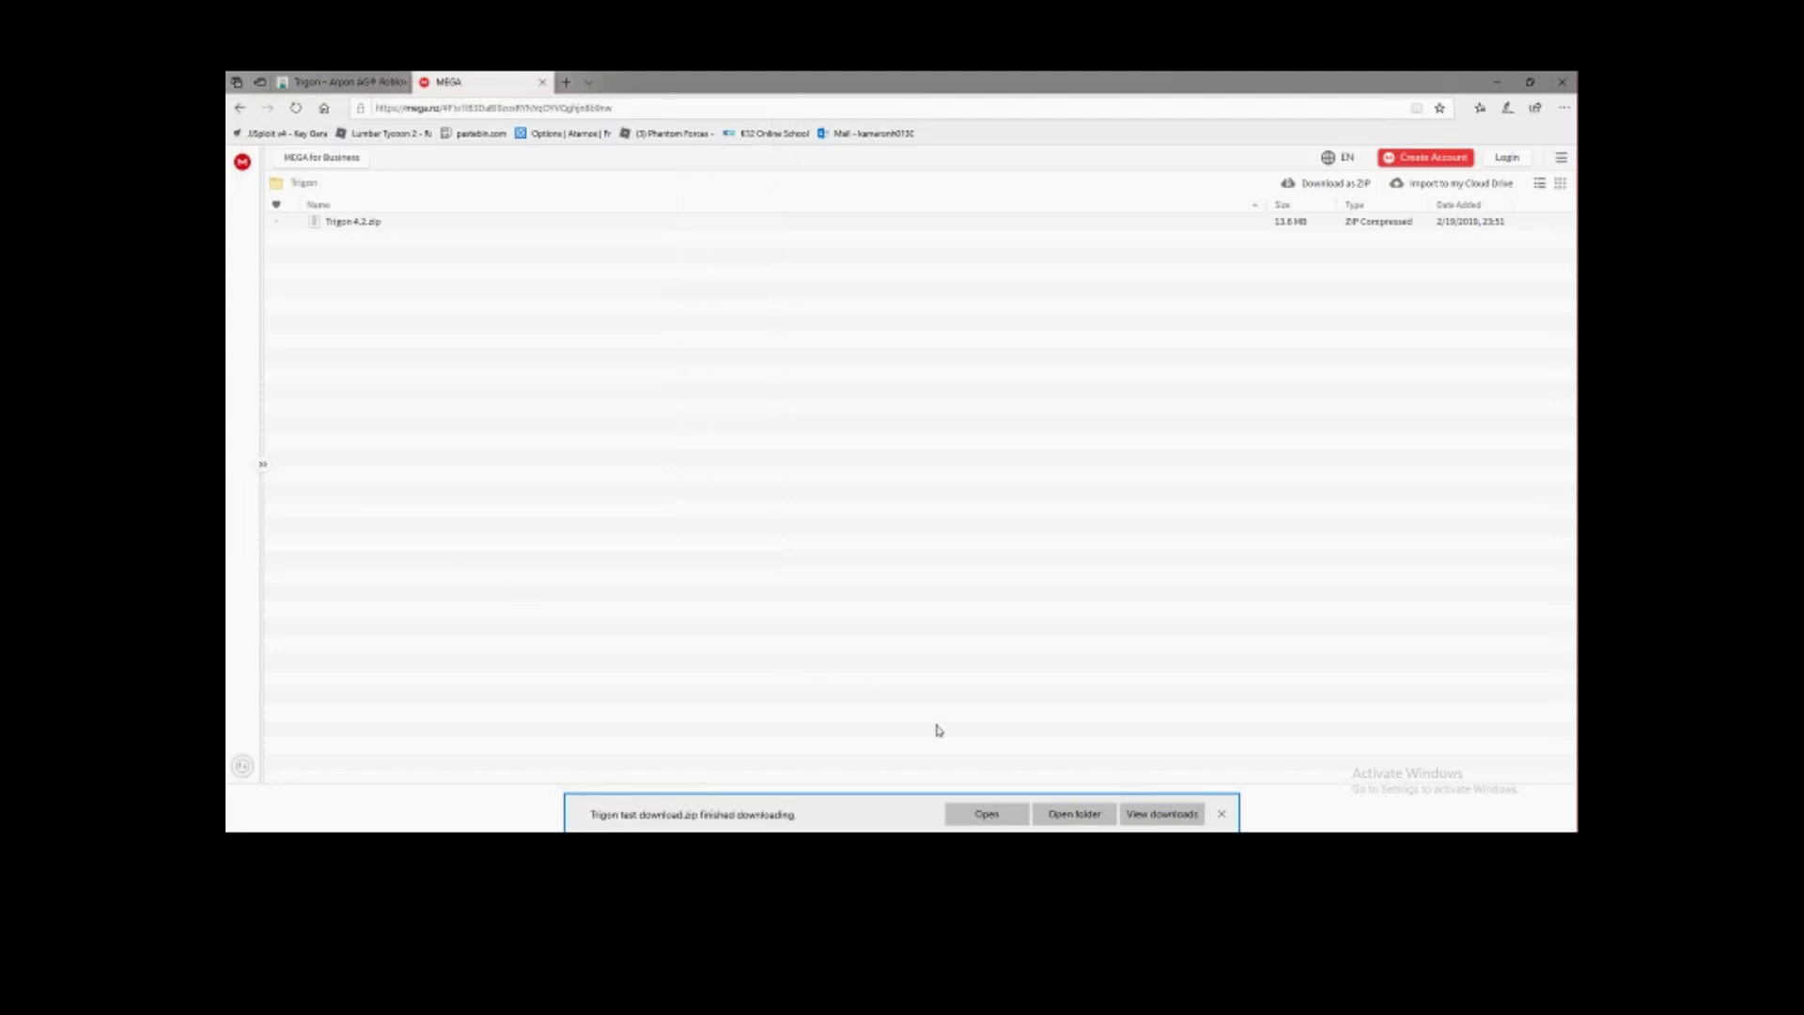
left_click(1050, 817)
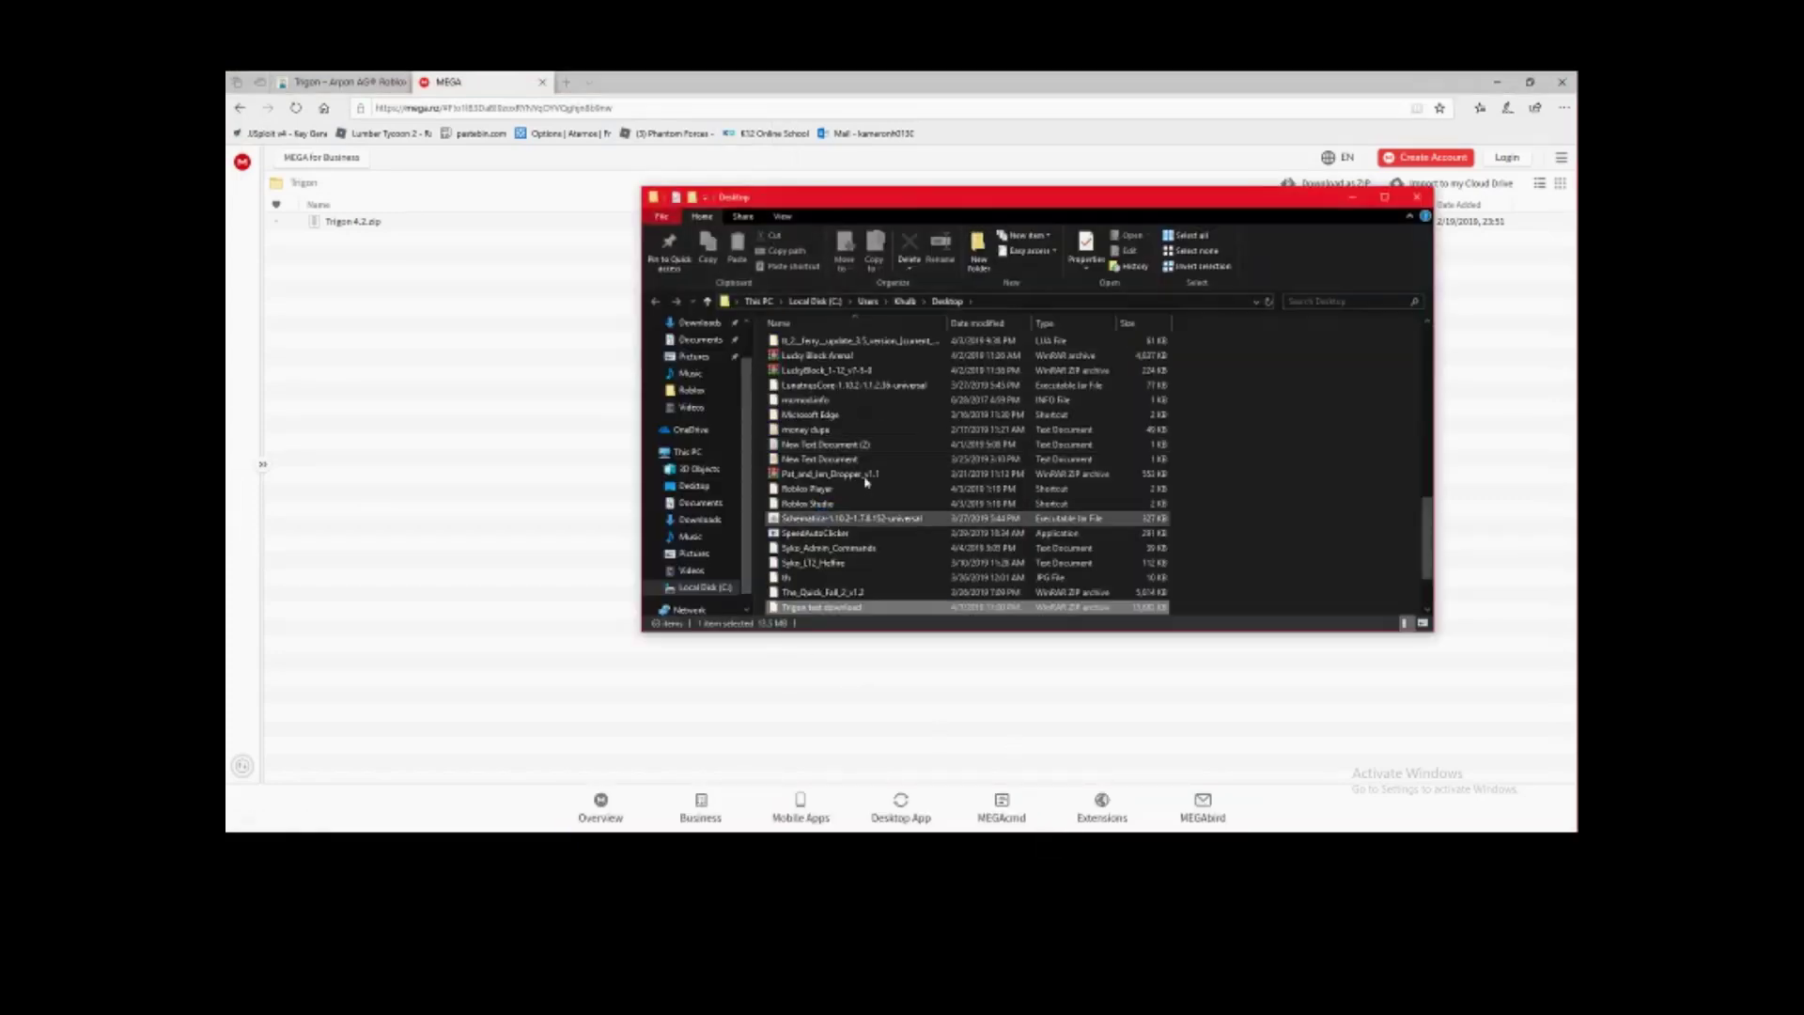
- Extract Trigon test download.zip to the Desktop with WinRAR, then minimize Explorer and Edge
right_click(829, 606)
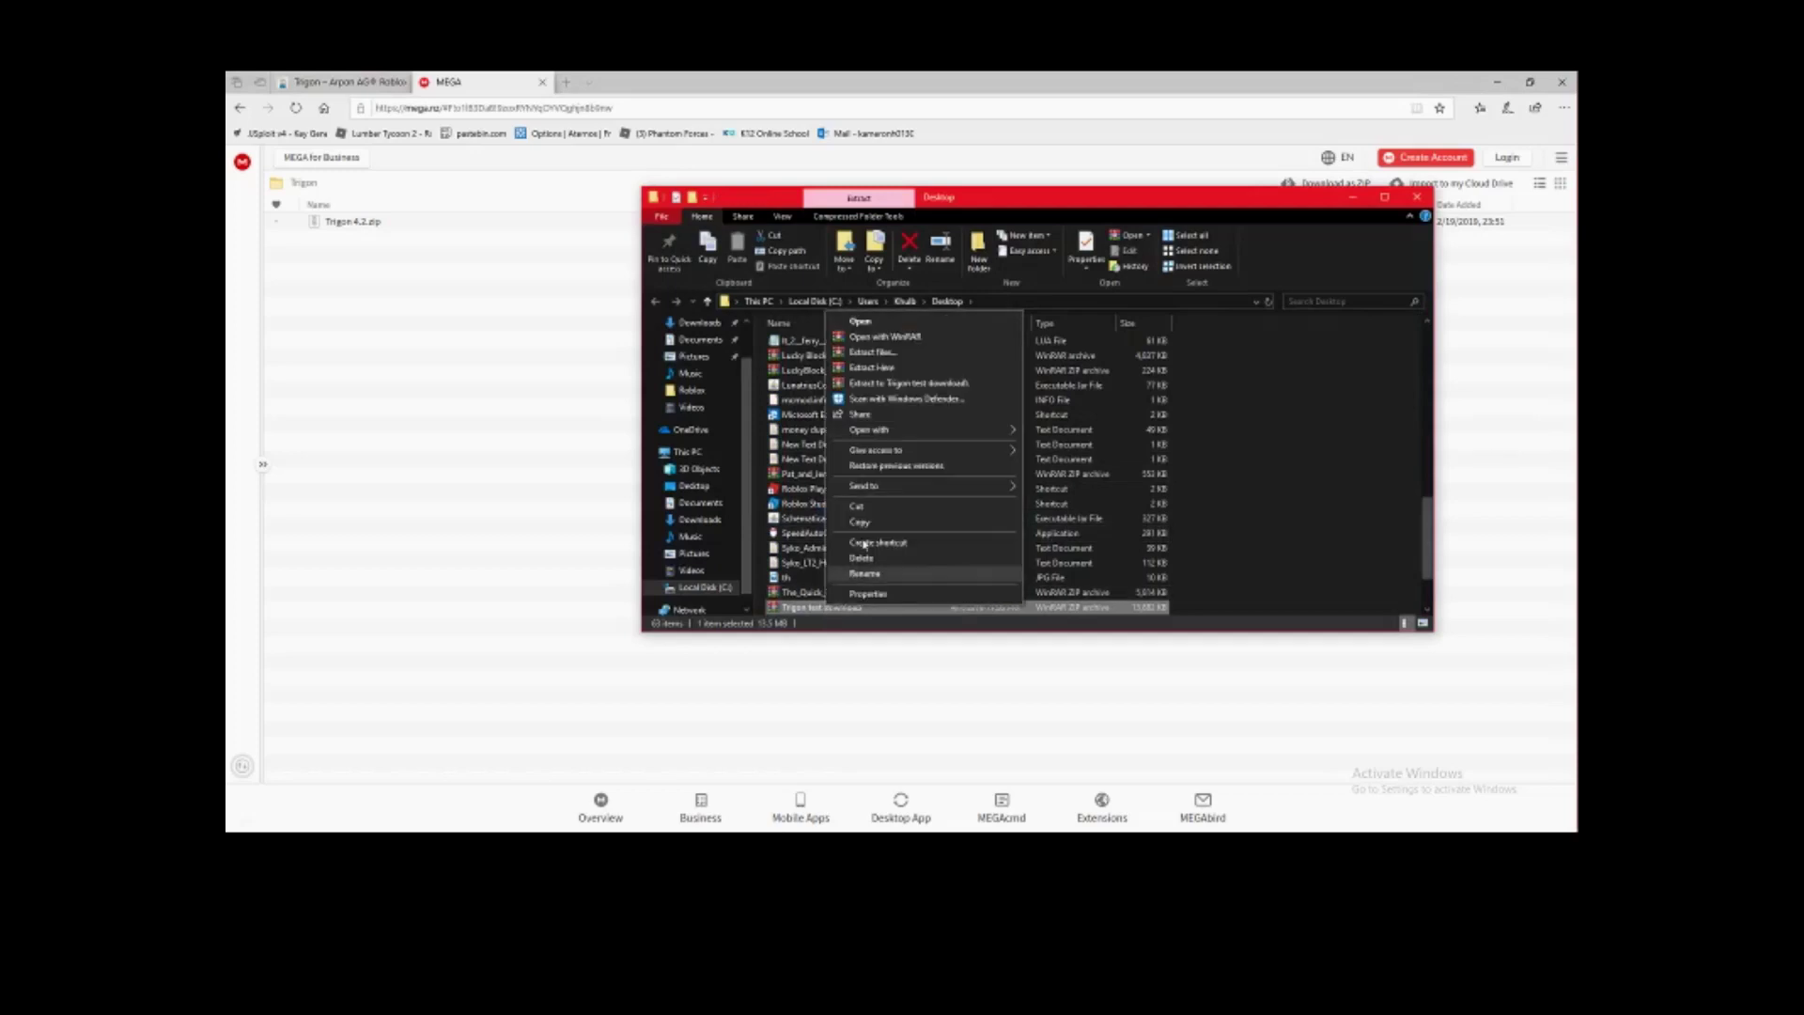
left_click(892, 356)
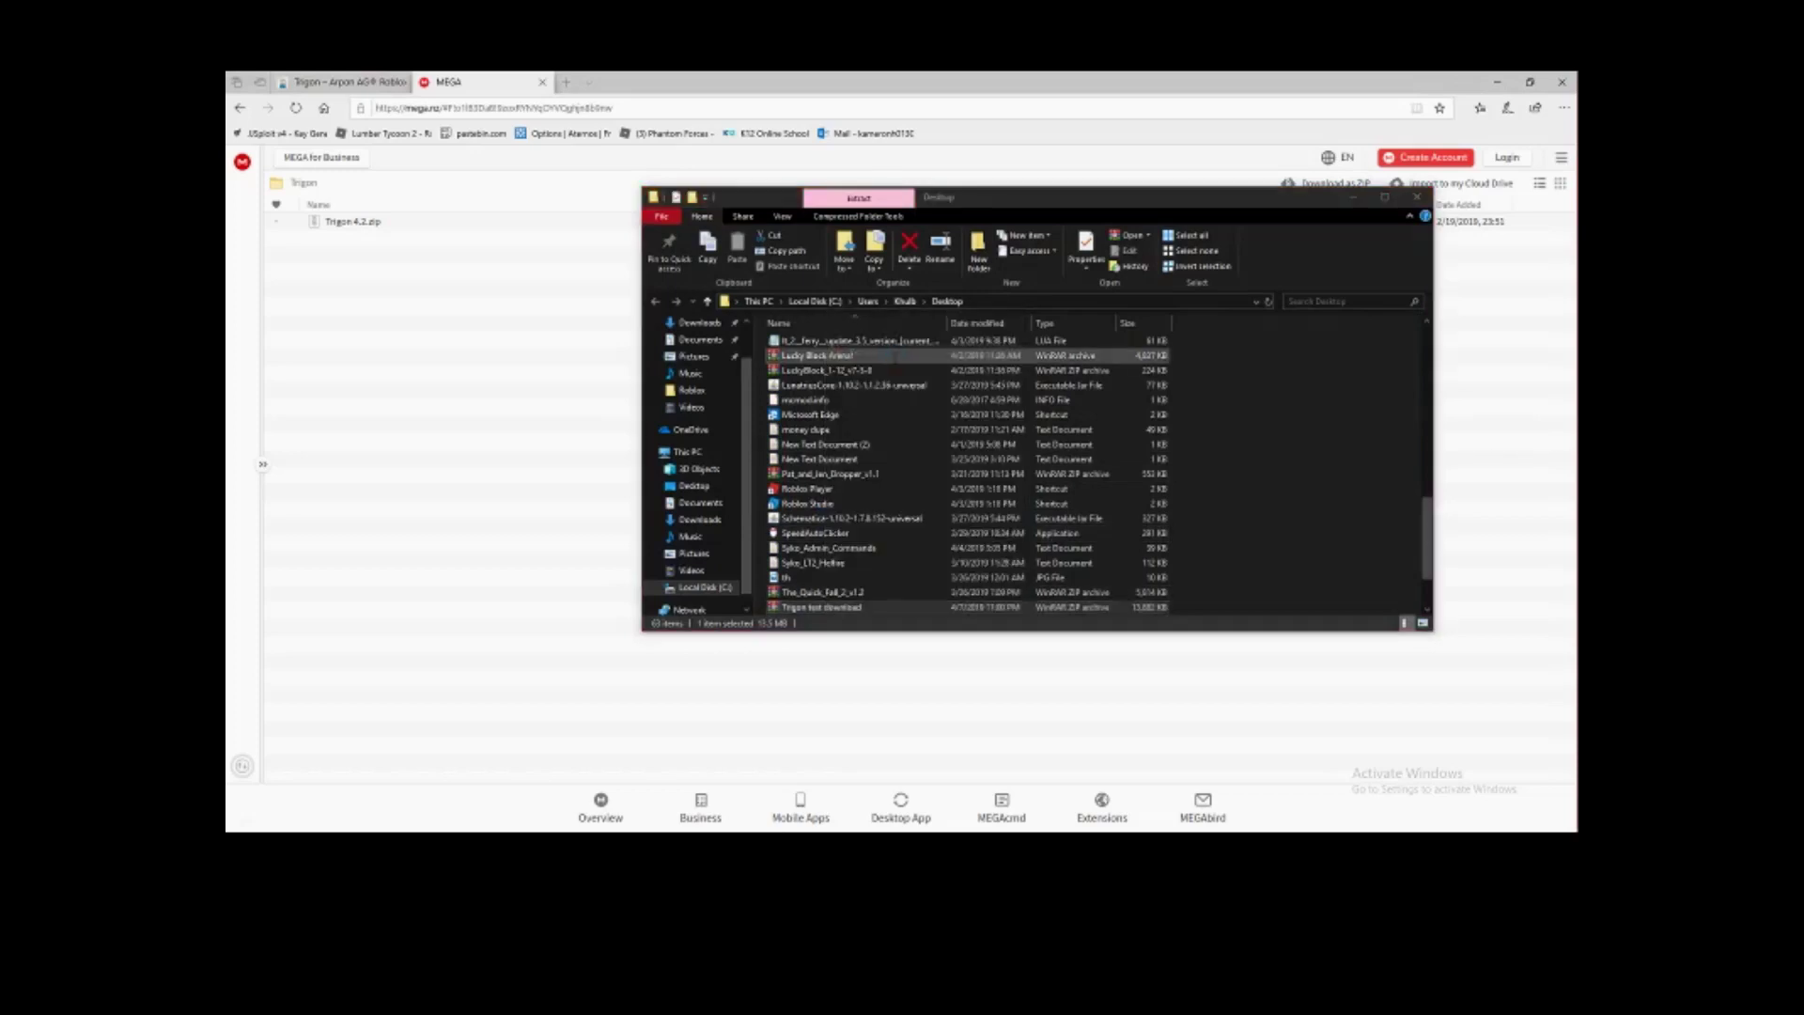
left_click(959, 430)
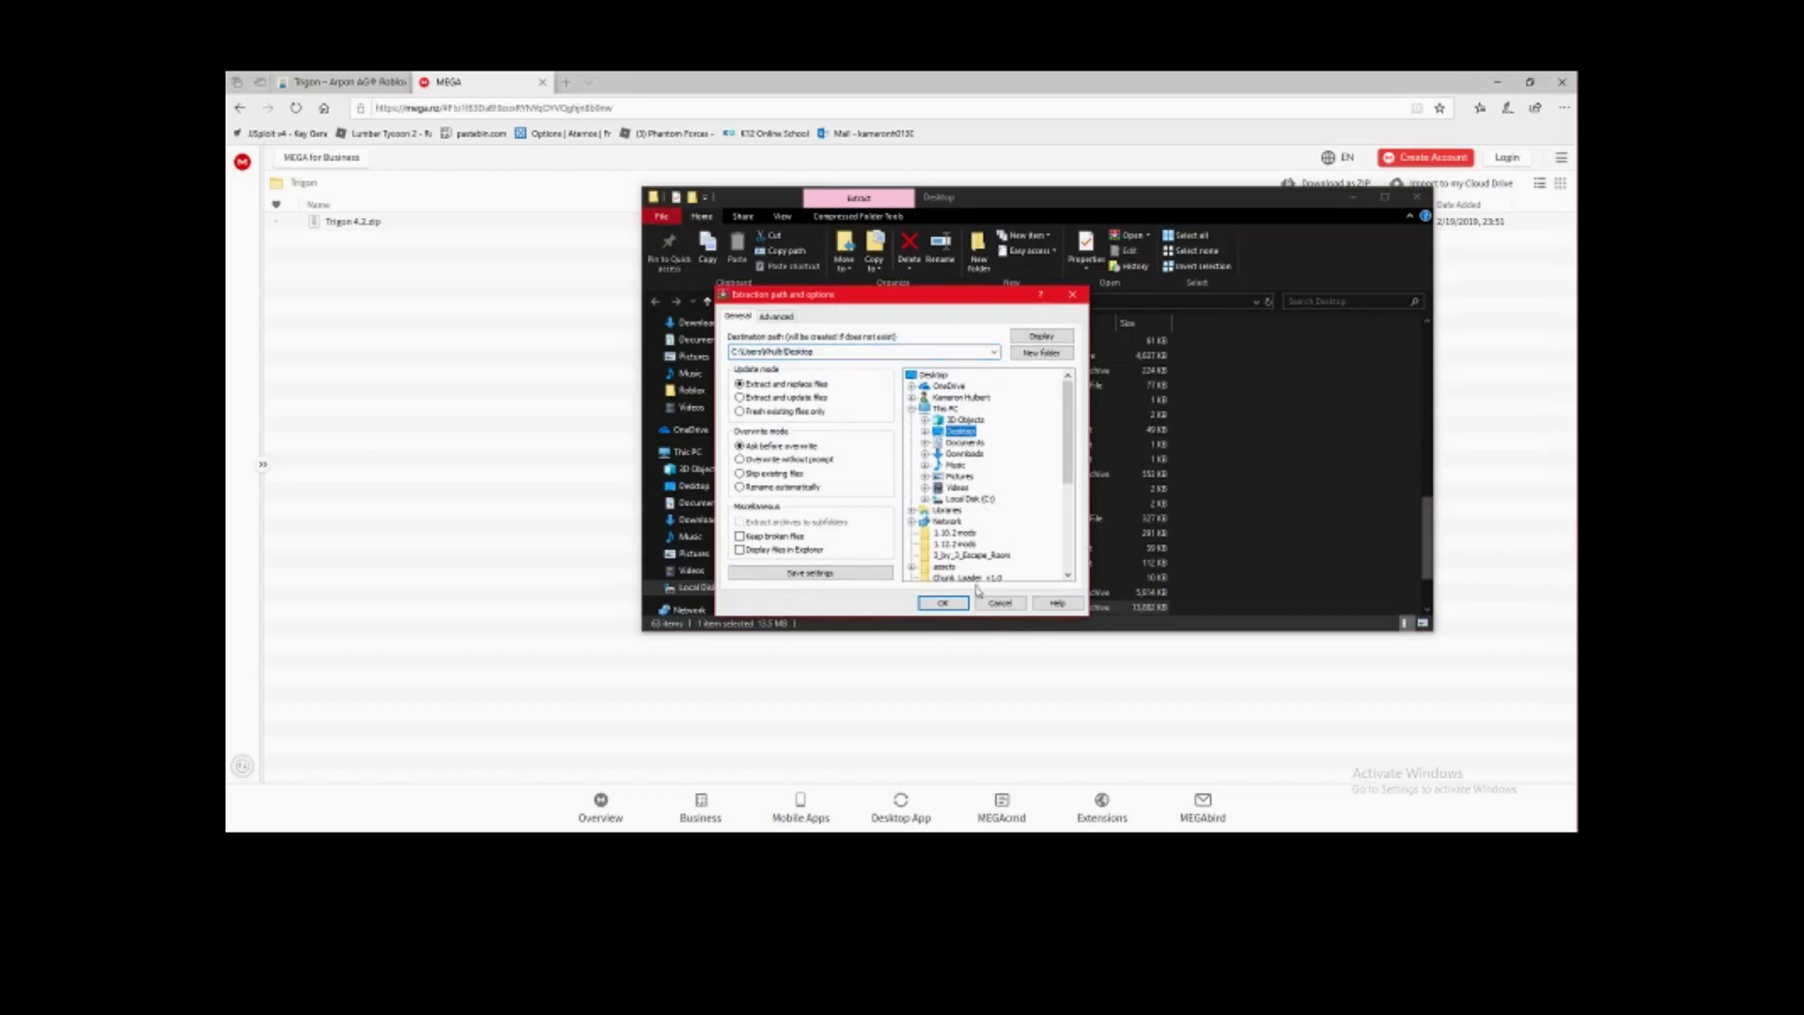
left_click(942, 602)
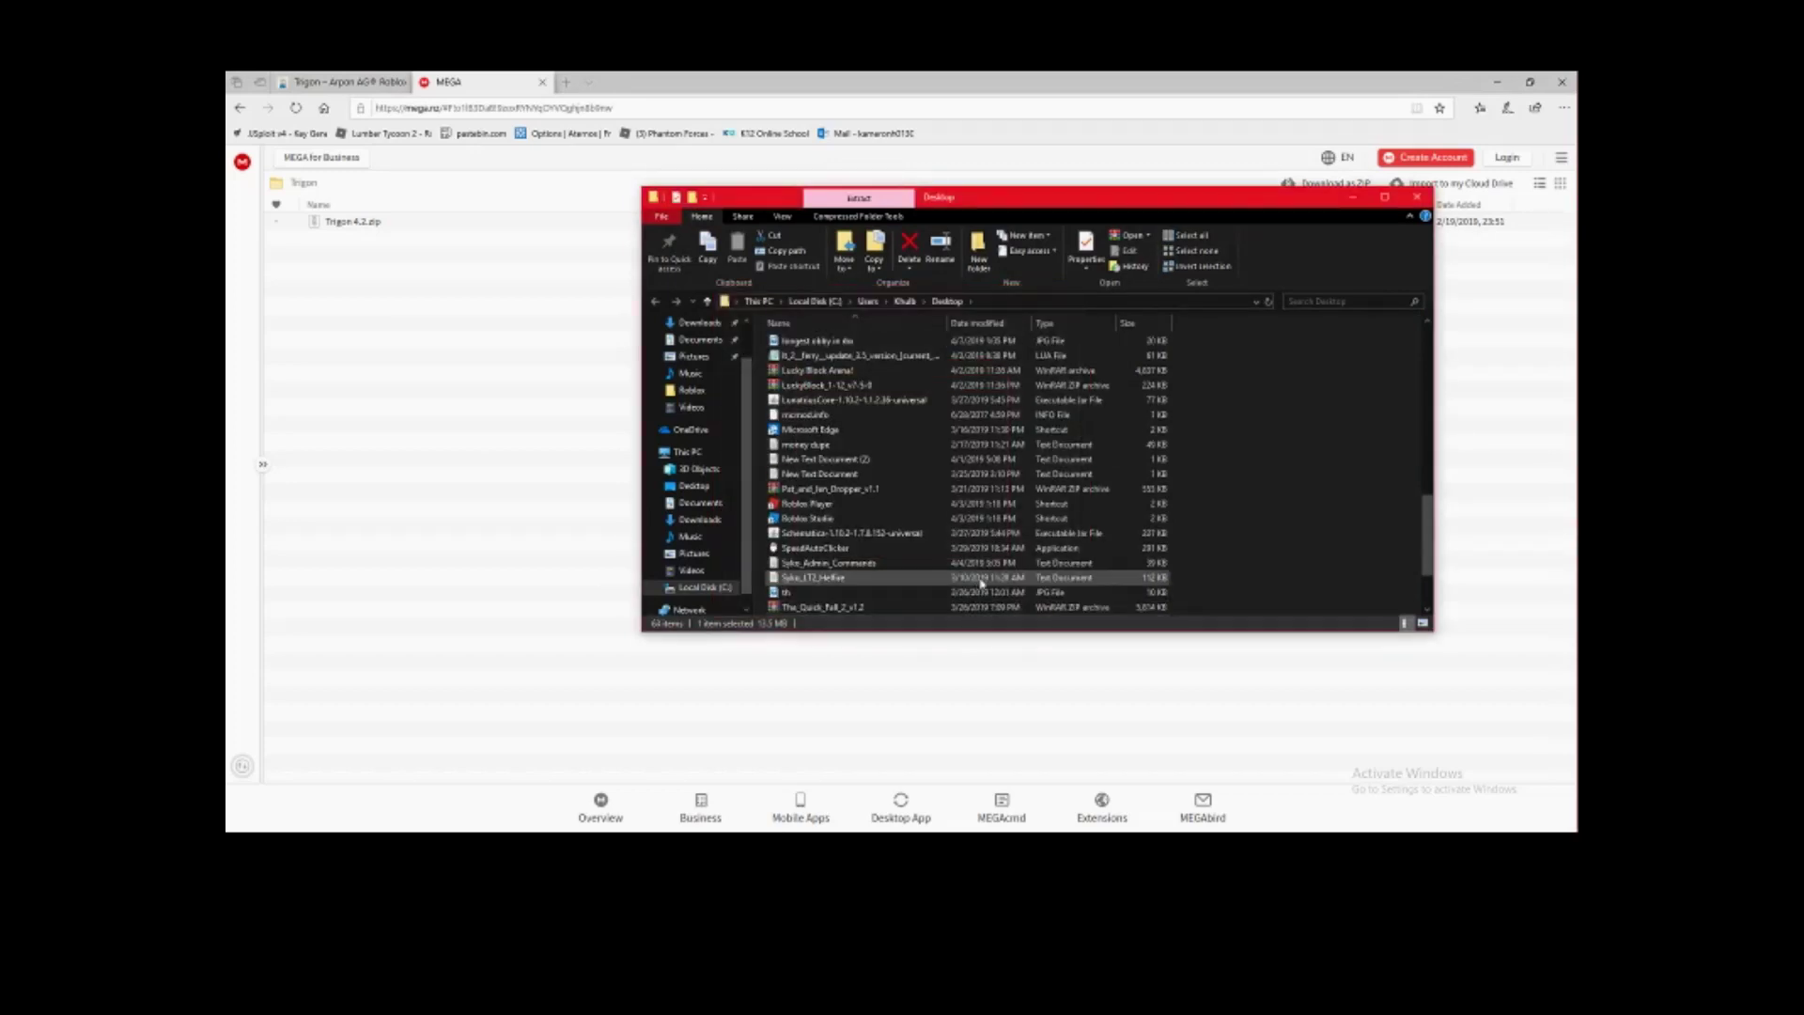
left_click(1353, 196)
left_click(1497, 82)
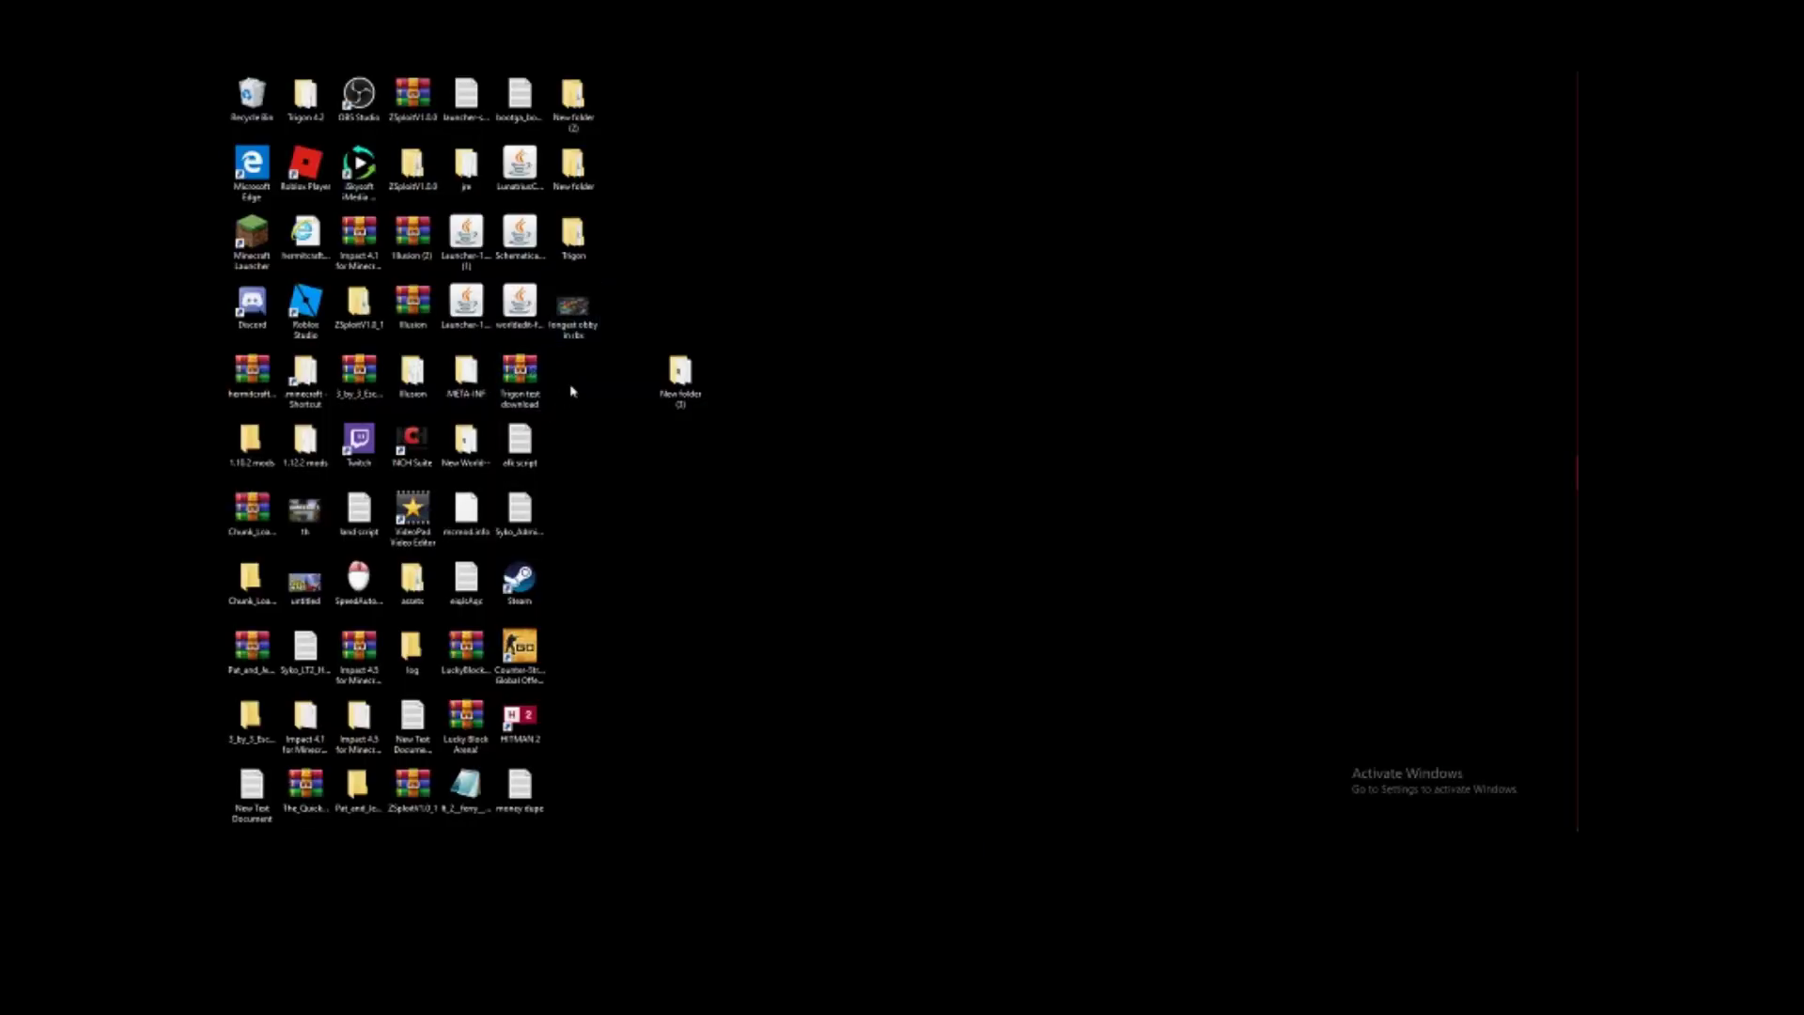
- Open the Trigon folder, extract Trigon 4.2.zip in place, and open the Trigon 4.2 folder
left_click_drag(589, 233, 895, 307)
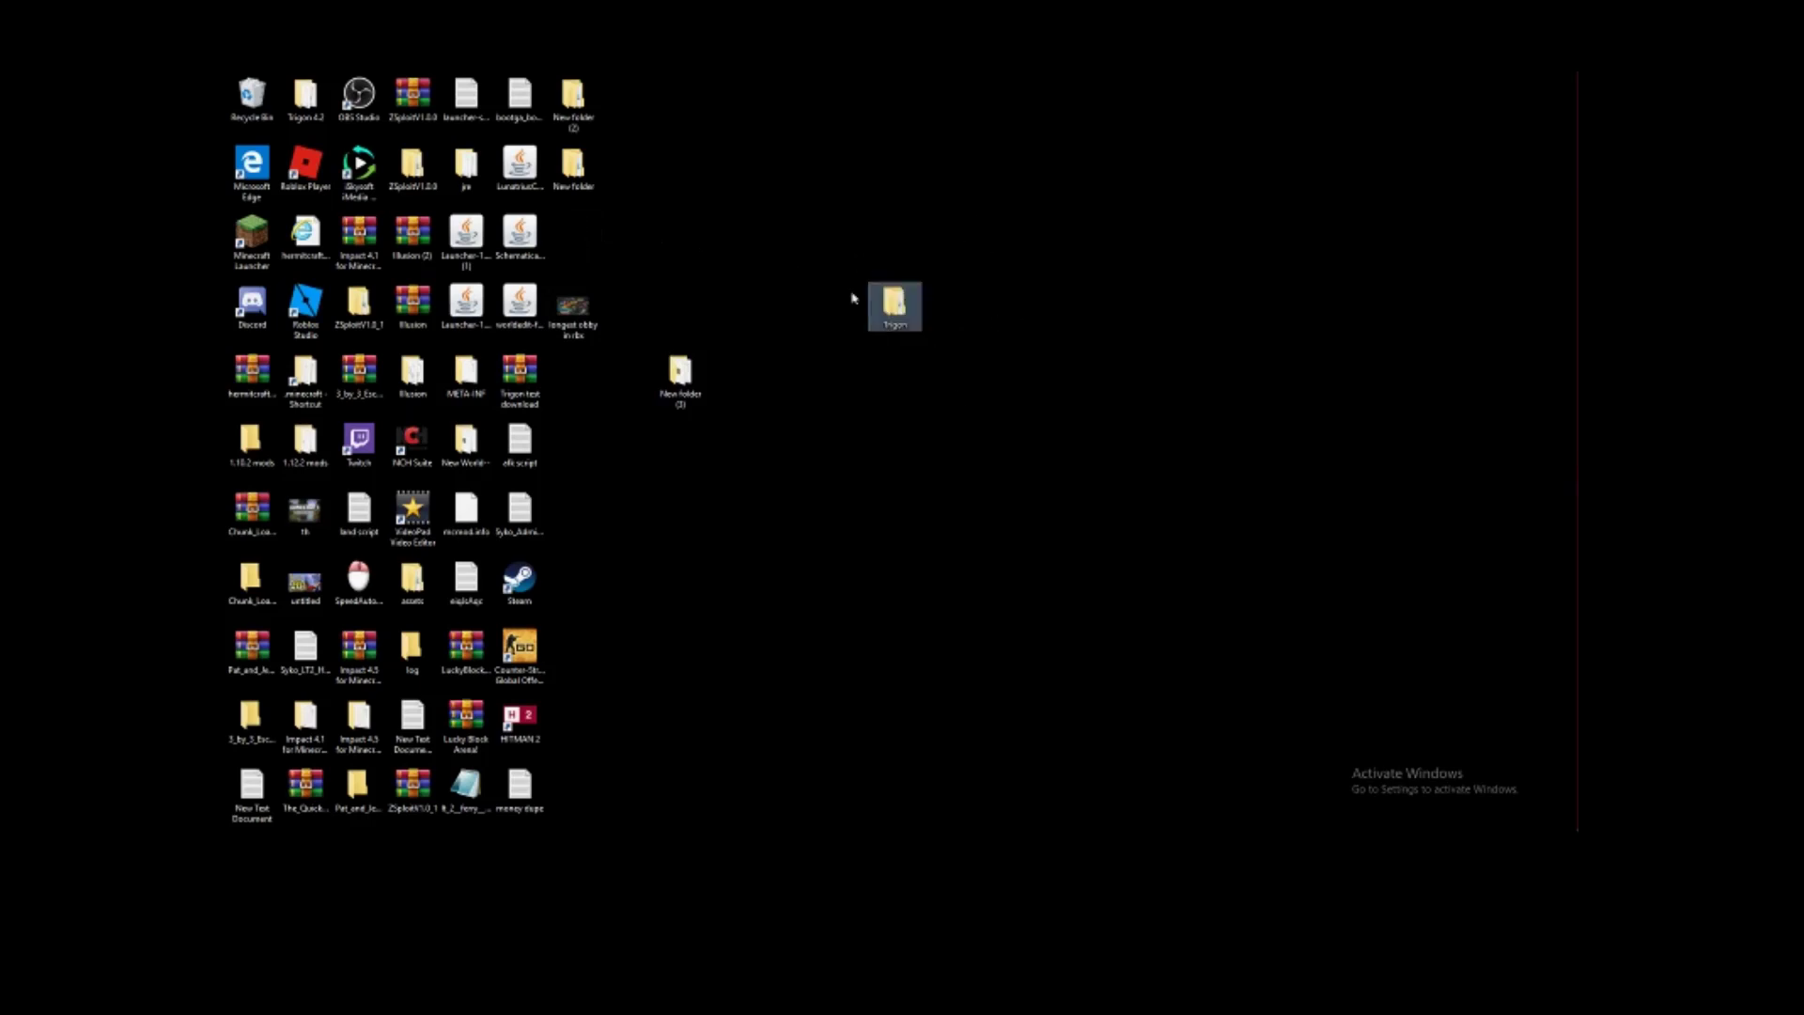
double_click(895, 303)
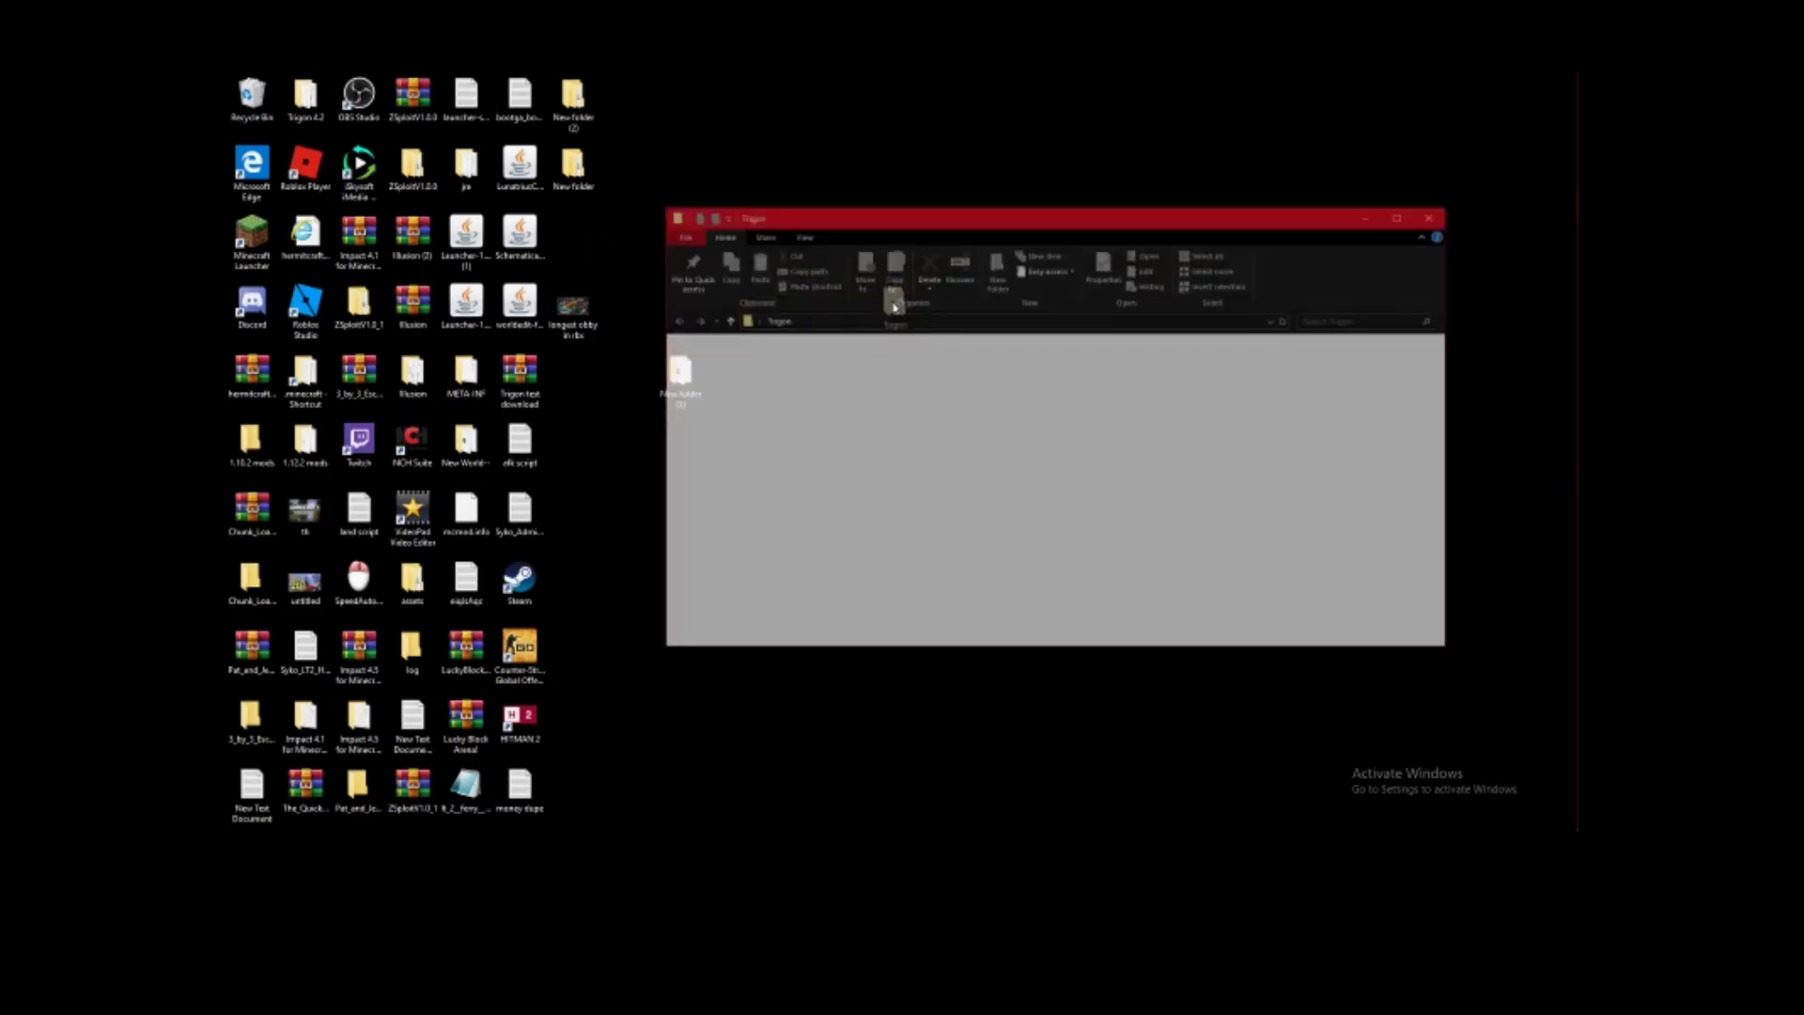
right_click(829, 365)
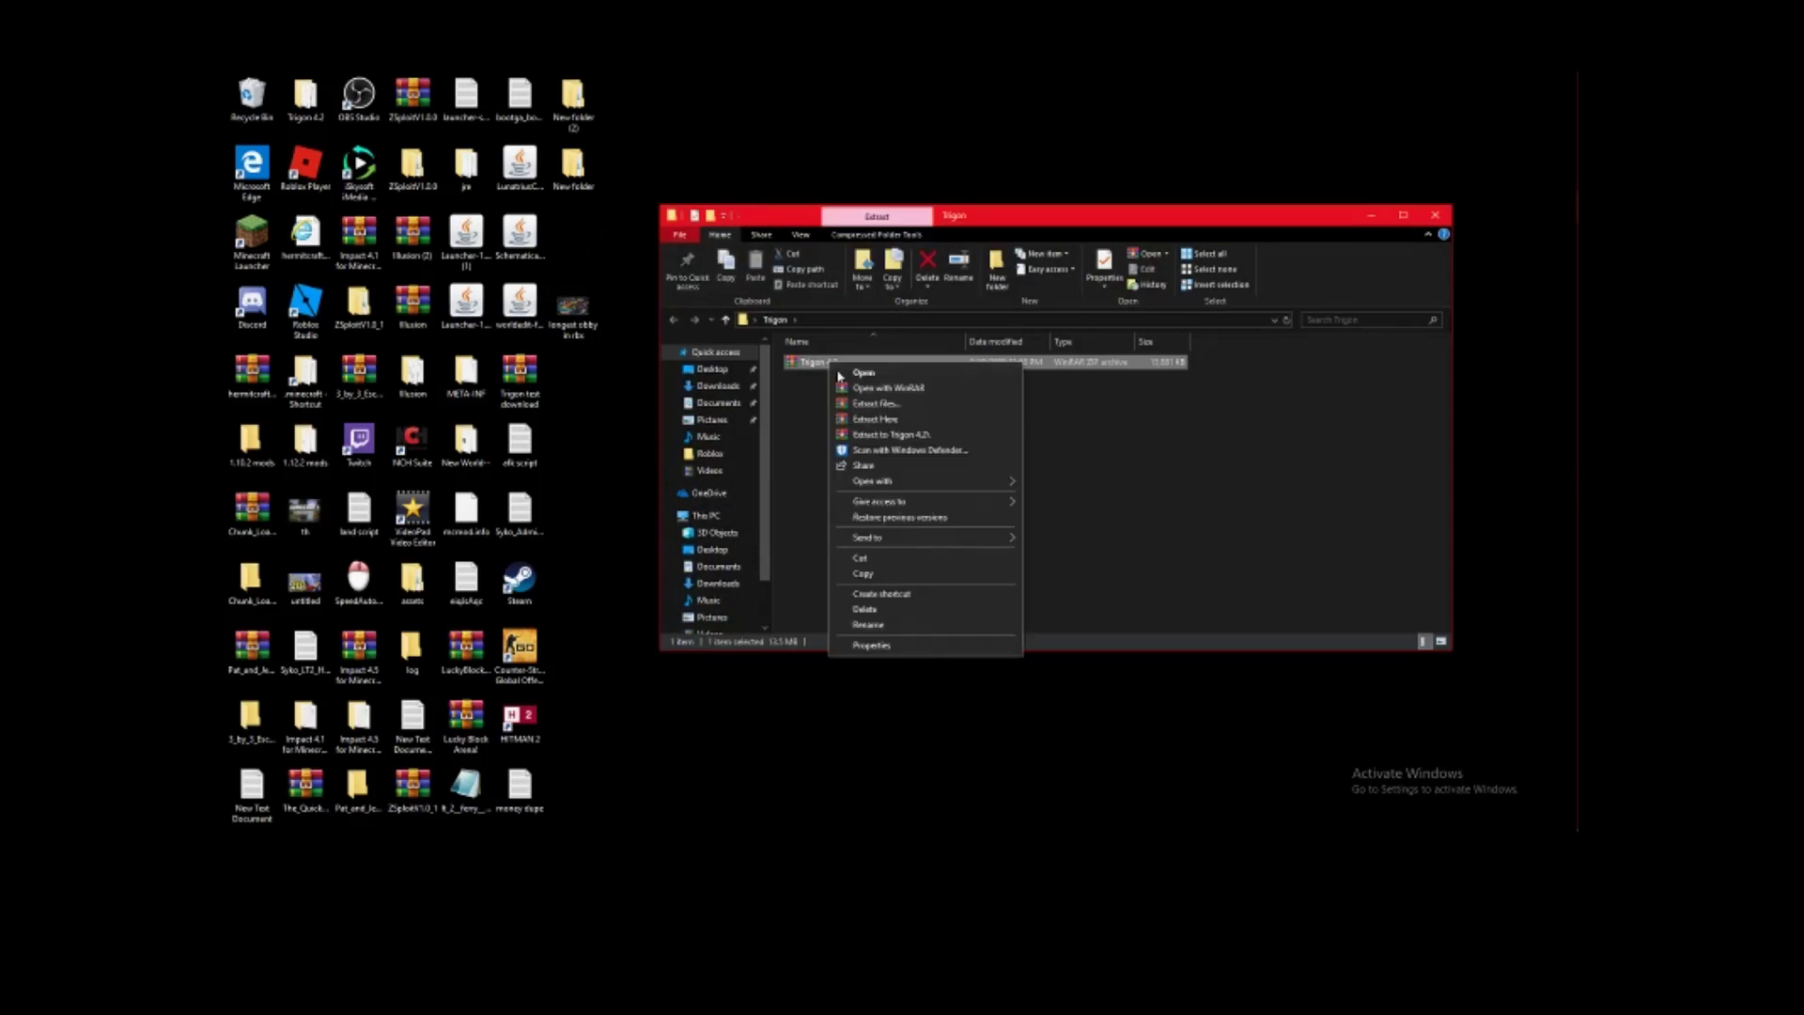
left_click(866, 420)
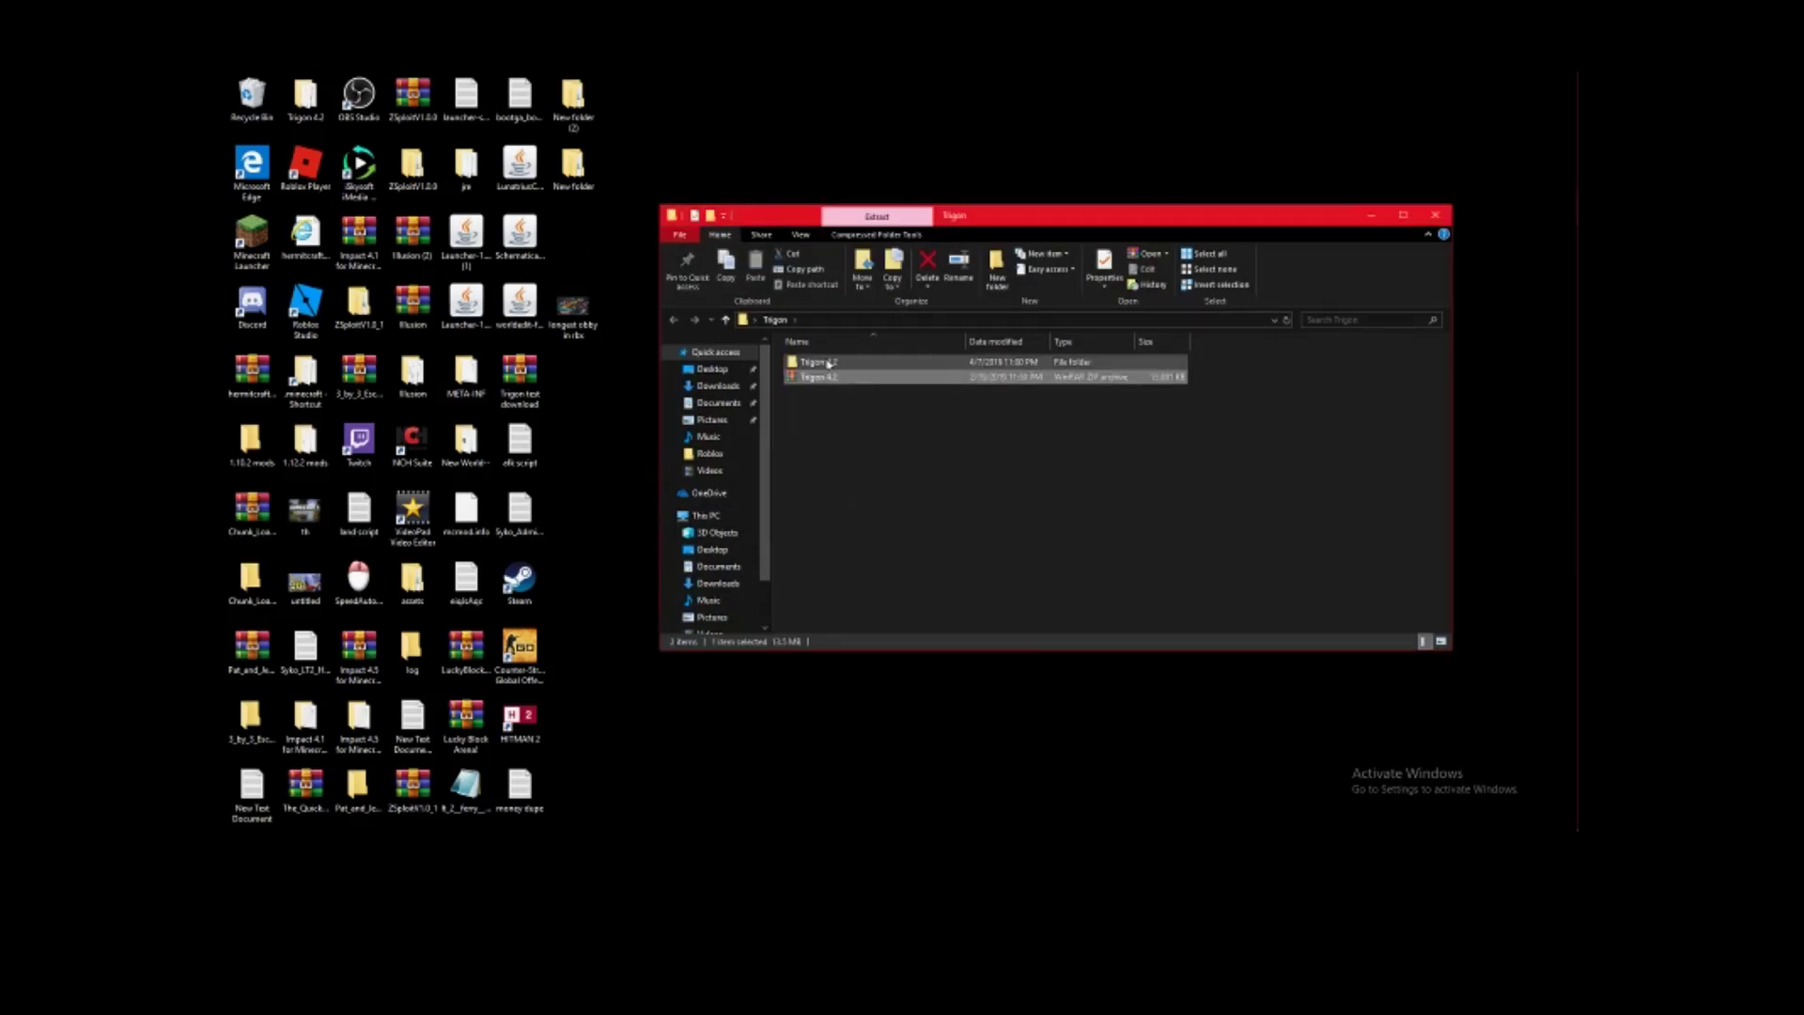
double_click(819, 362)
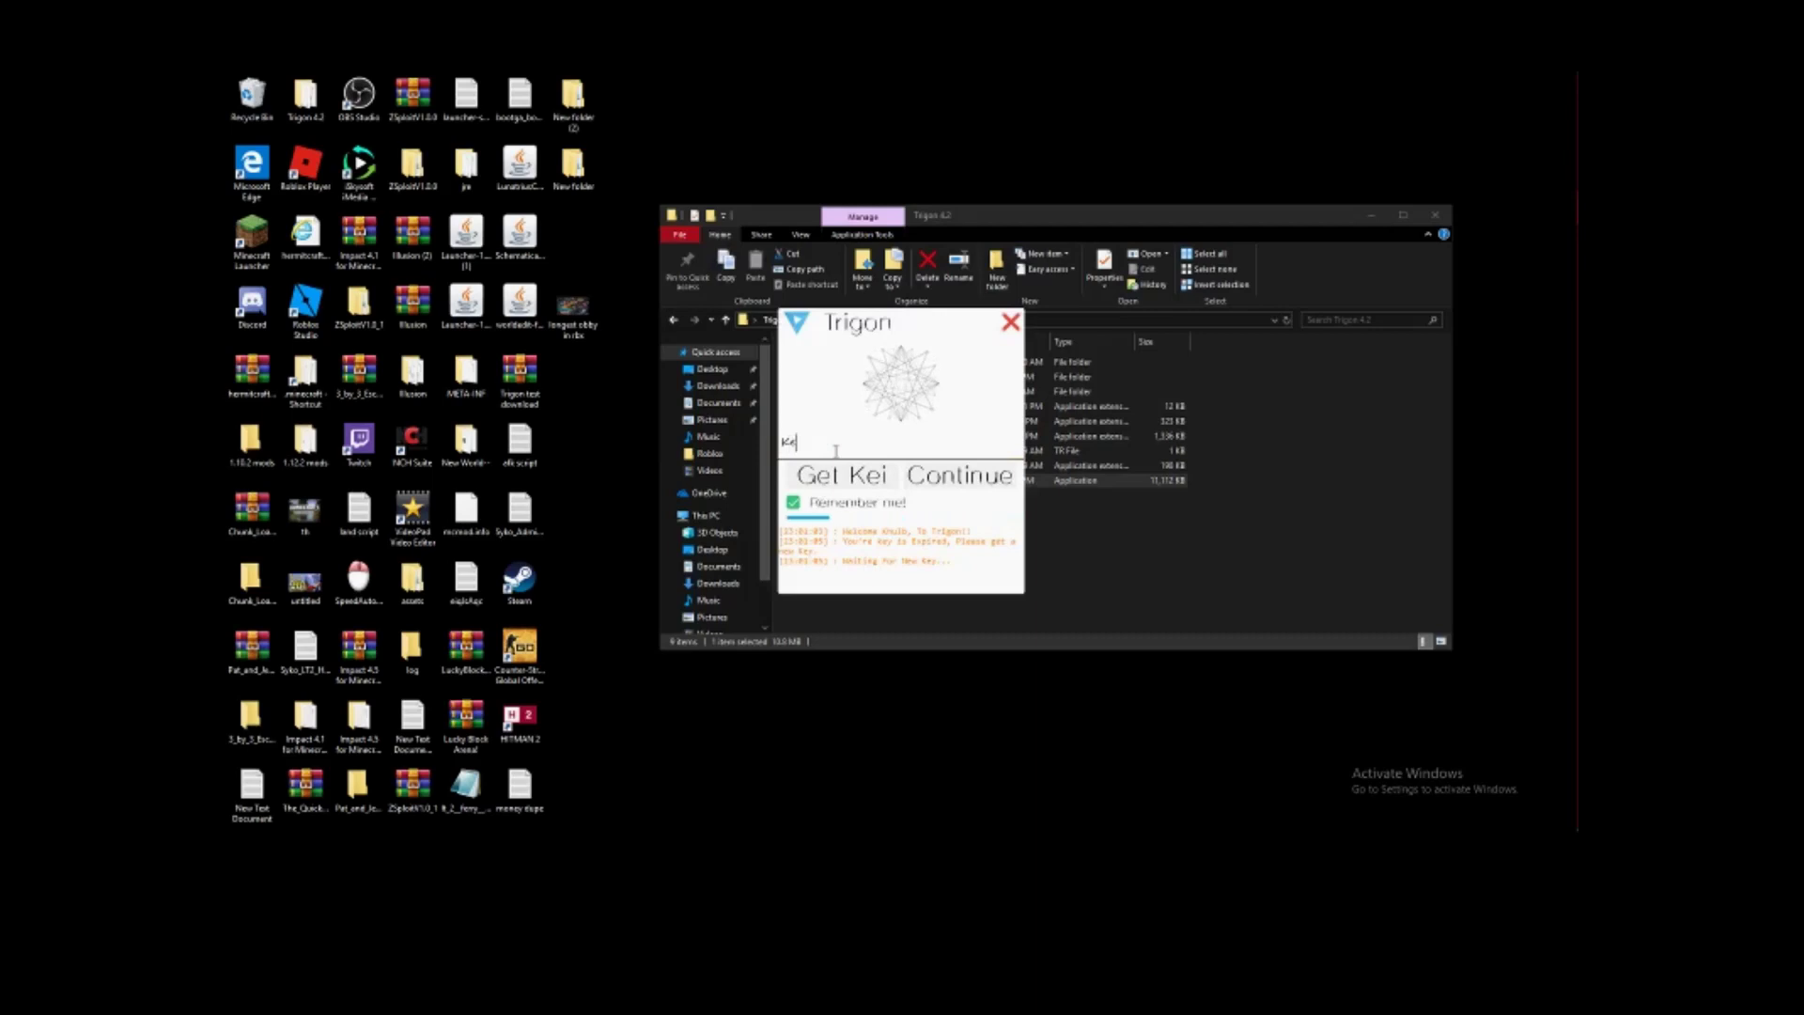
- Enter and submit the Trigon key, then minimize the browser and move the Trigon window up
type("Keii")
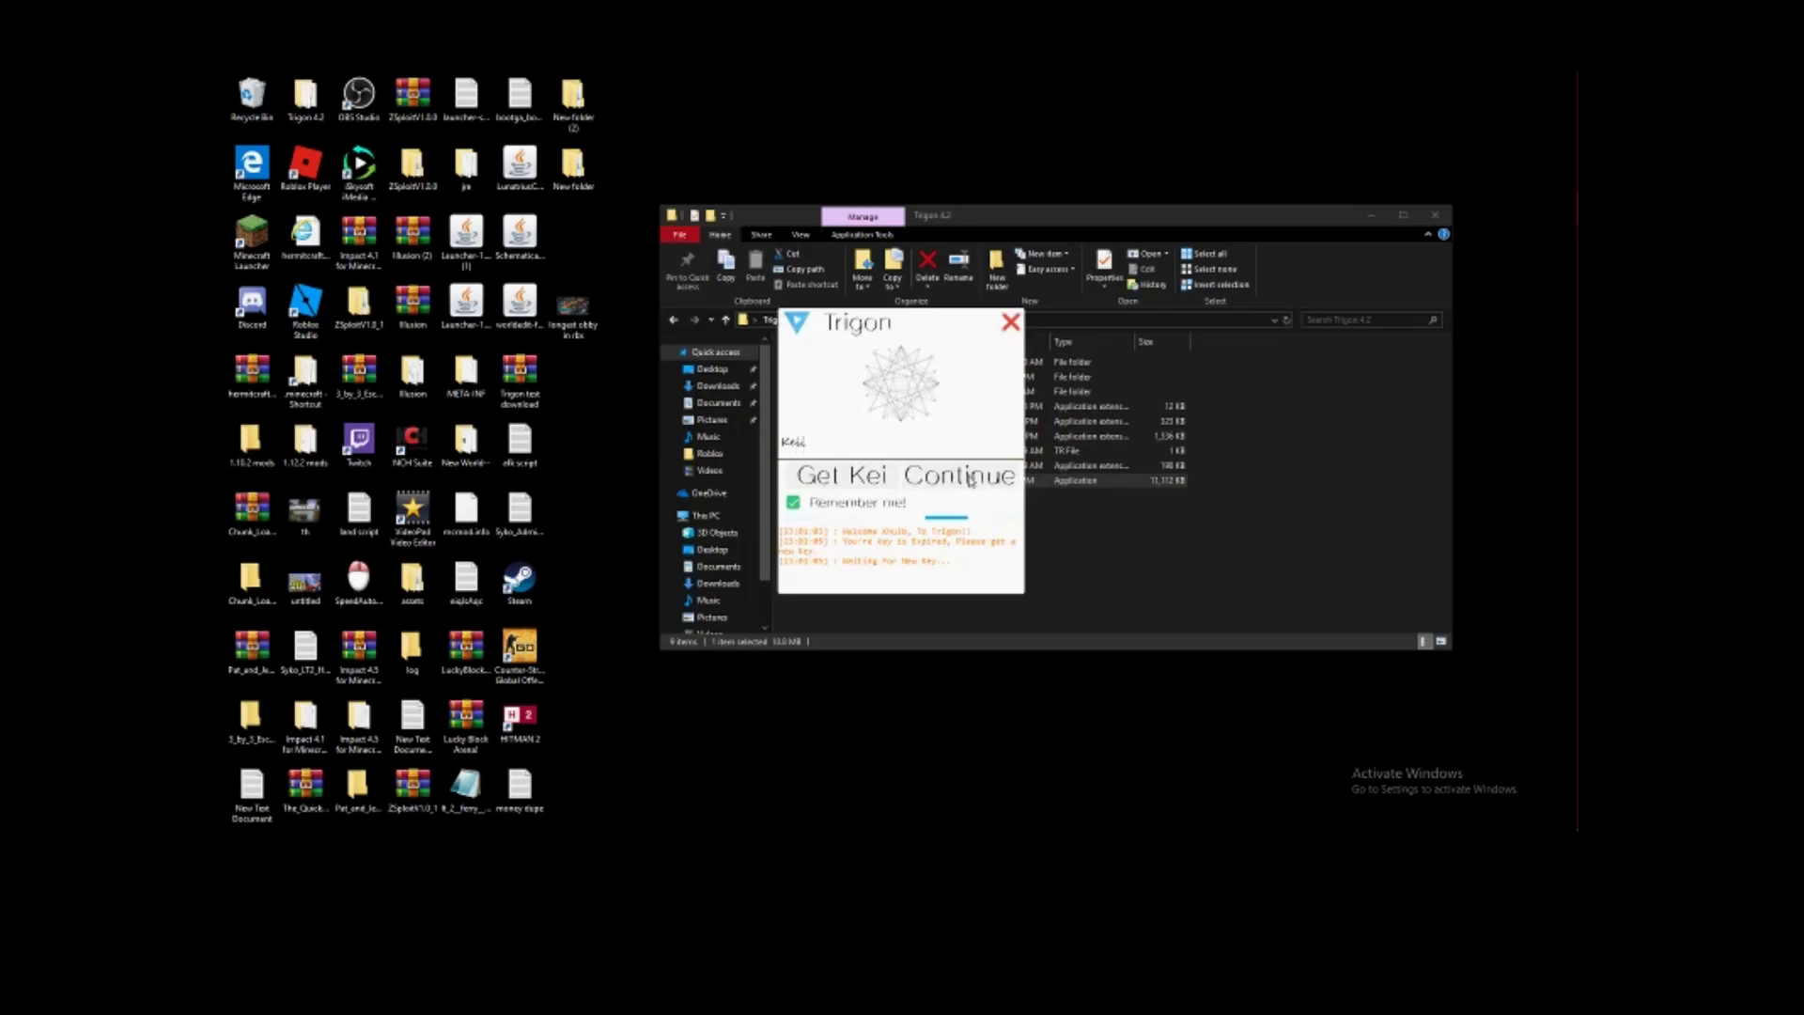
left_click(970, 480)
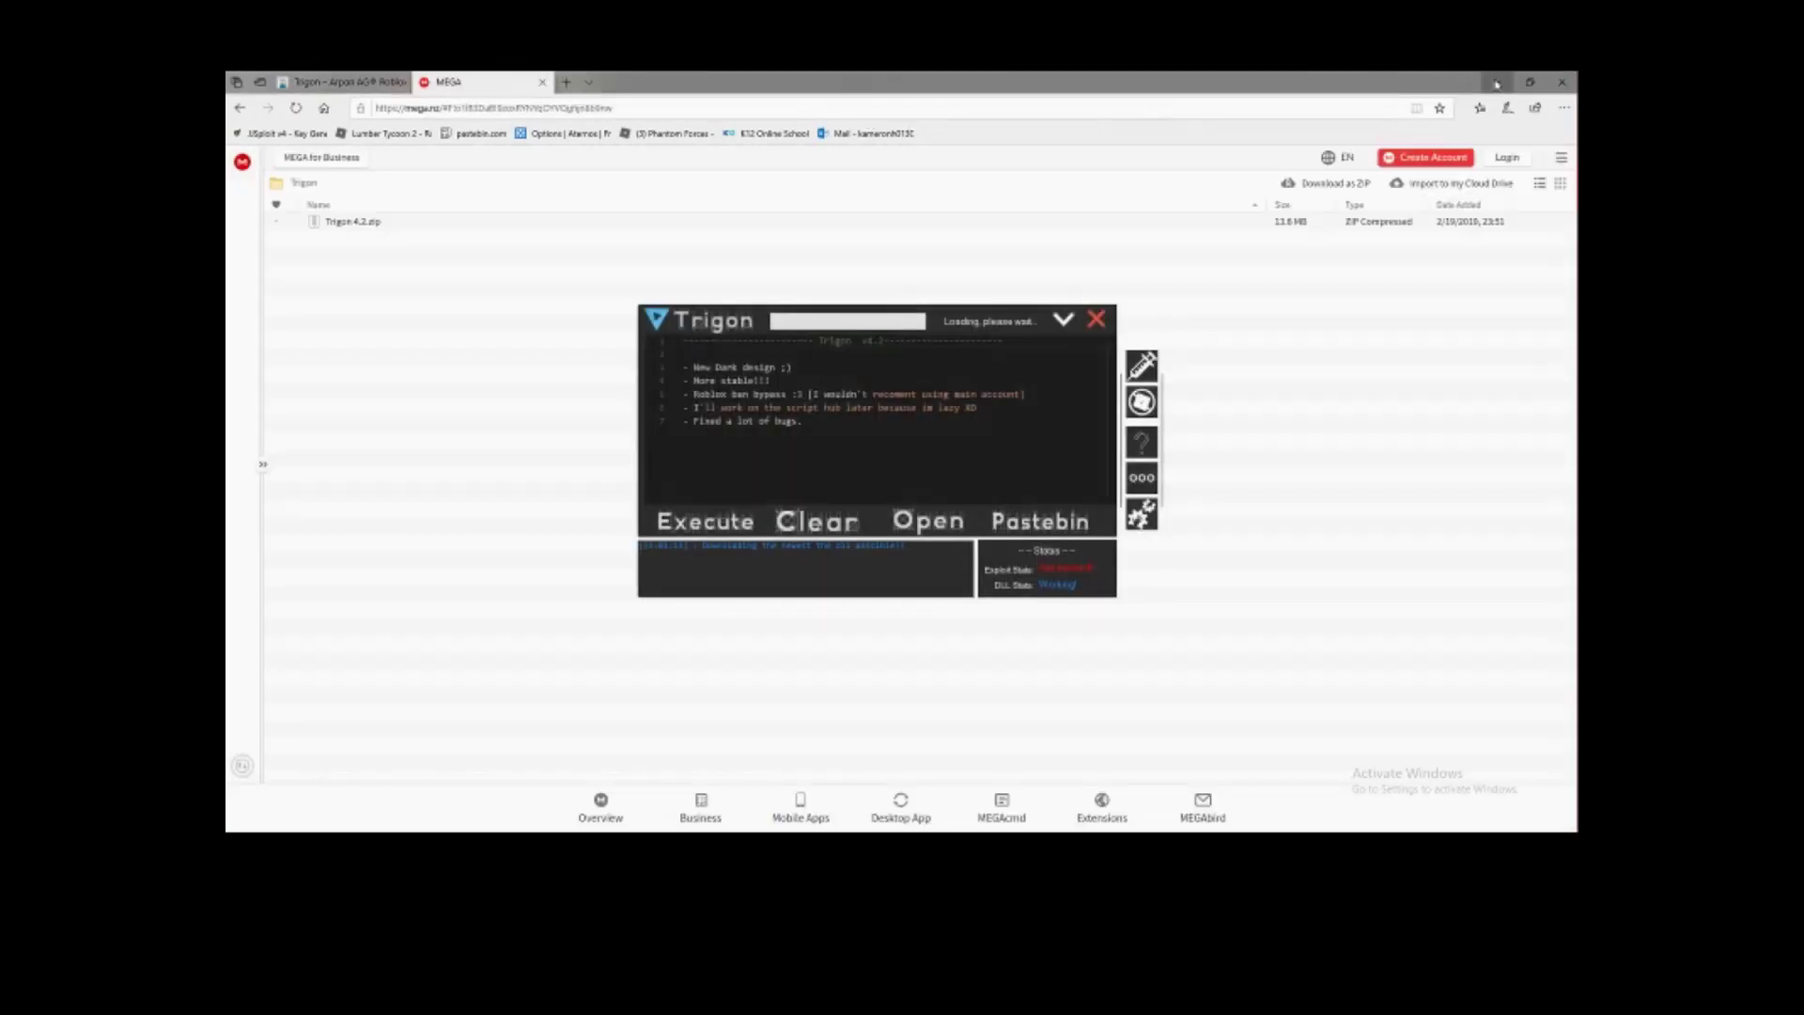
left_click(1496, 82)
left_click_drag(988, 314, 1004, 153)
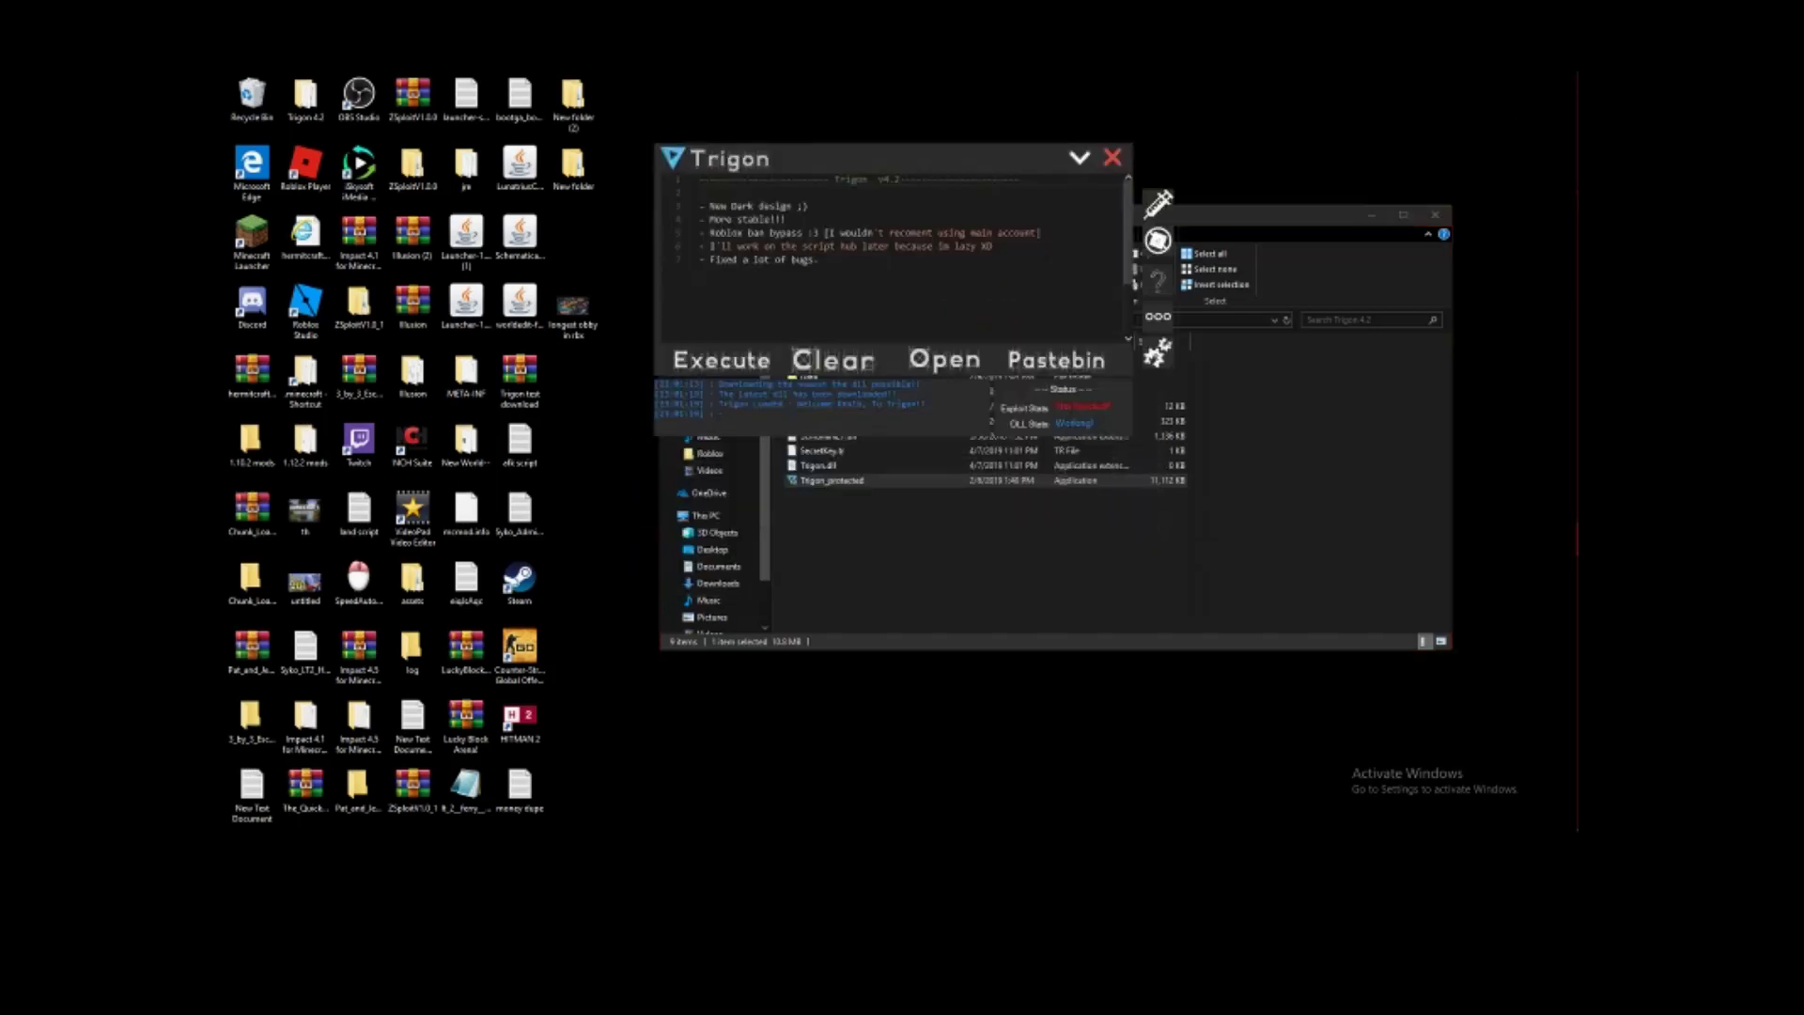